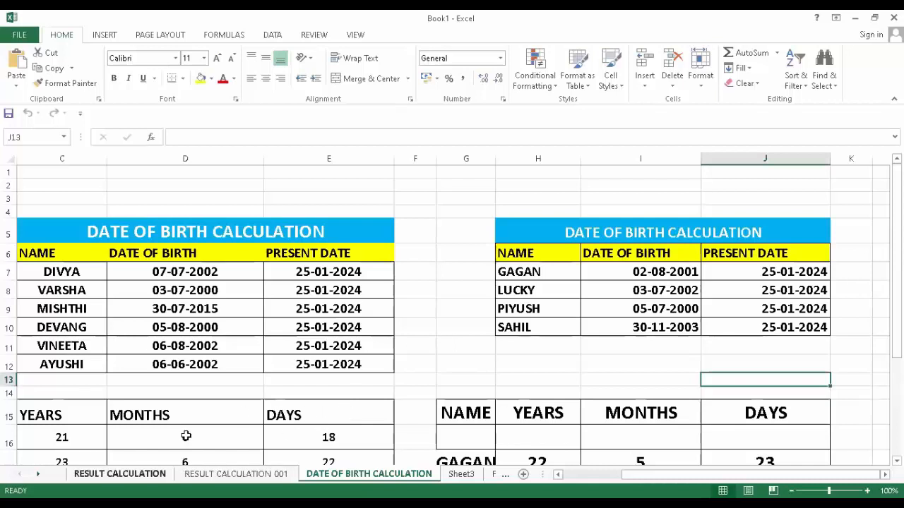
- Browse the RESULT CALCULATION, RESULT CALCULATION 001 and Sheet2 sheets, ending on MA NARMADA SHOP
click(120, 473)
click(235, 474)
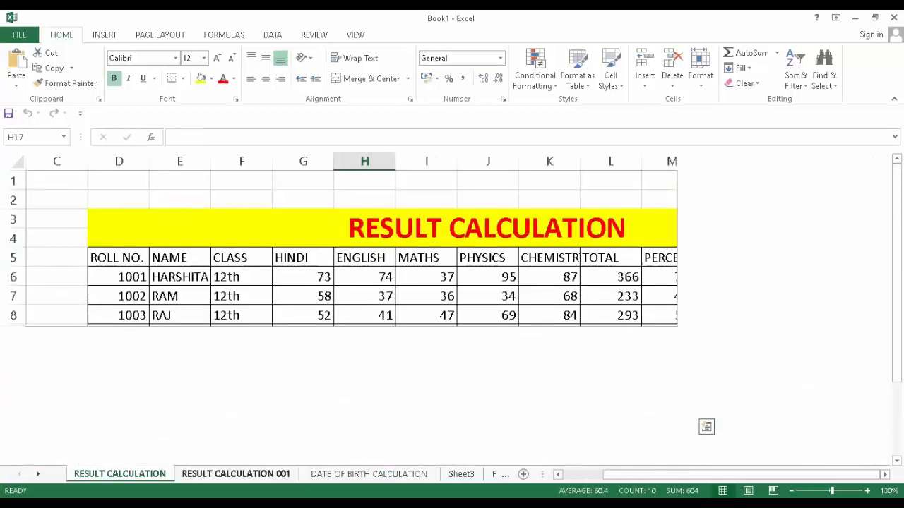
click(392, 430)
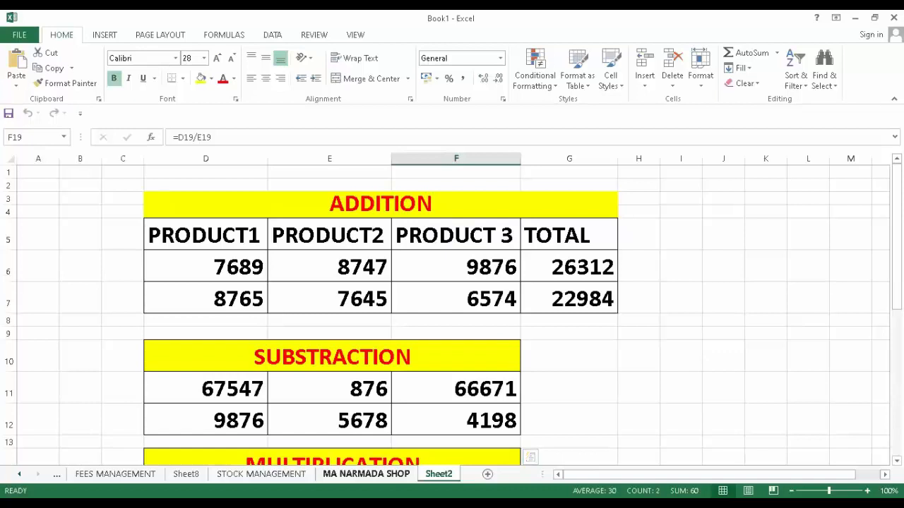
click(366, 473)
scroll(258, 333, down, 3)
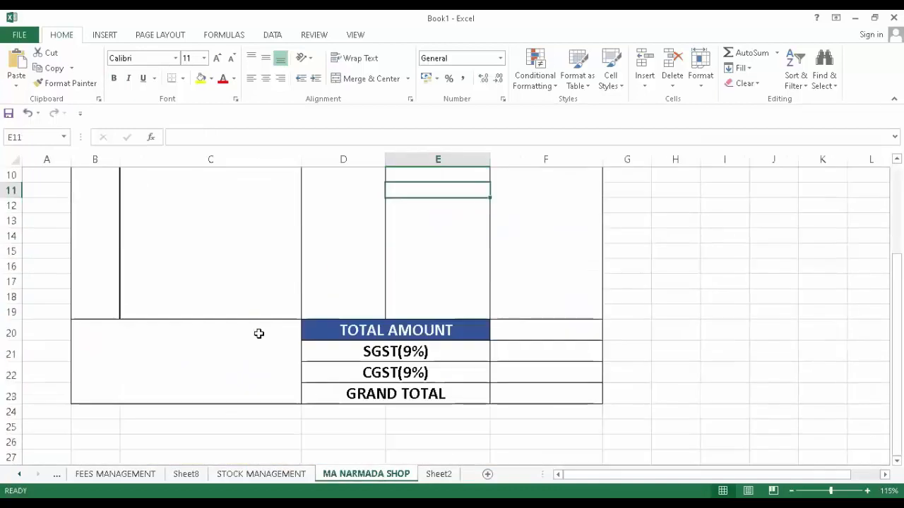
scroll(258, 332, up, 4)
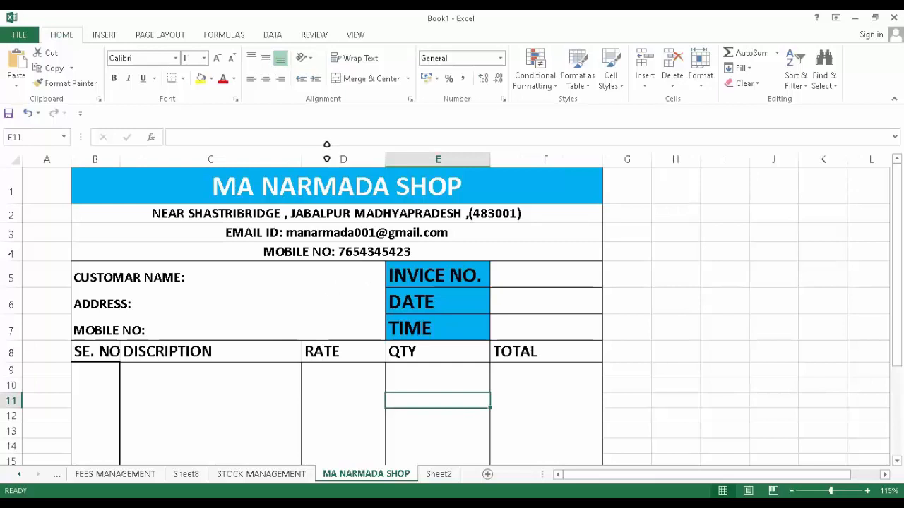
- Copy the whole MA NARMADA SHOP invoice and paste it at A1 of a new Sheet1
drag(320, 182, 452, 474)
key(ctrl+c)
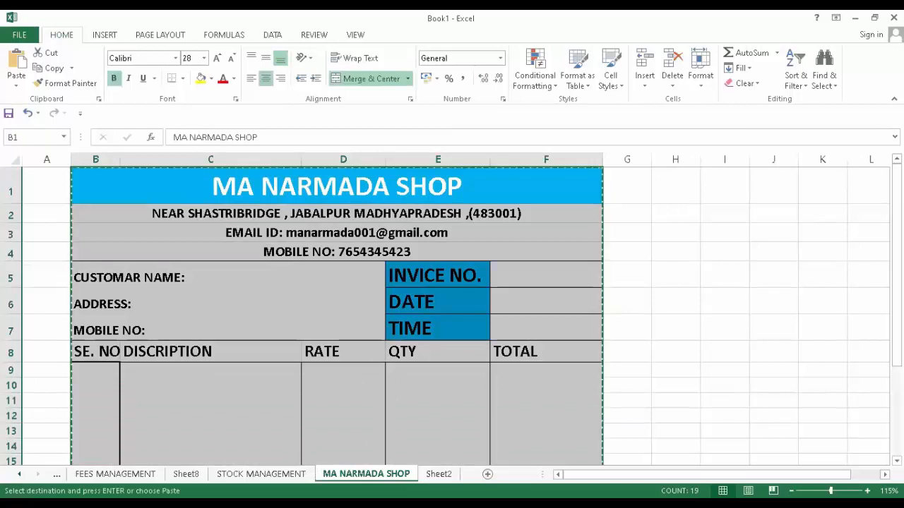
click(488, 474)
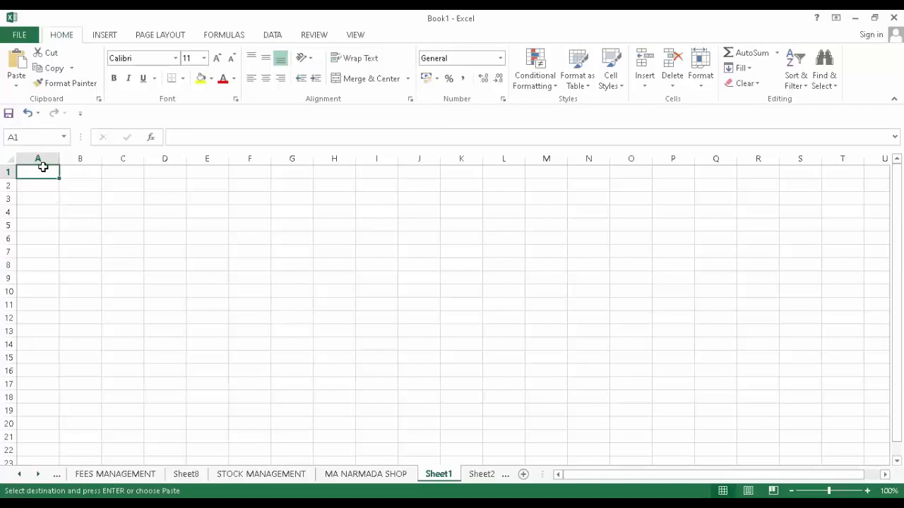
right_click(44, 173)
click(75, 234)
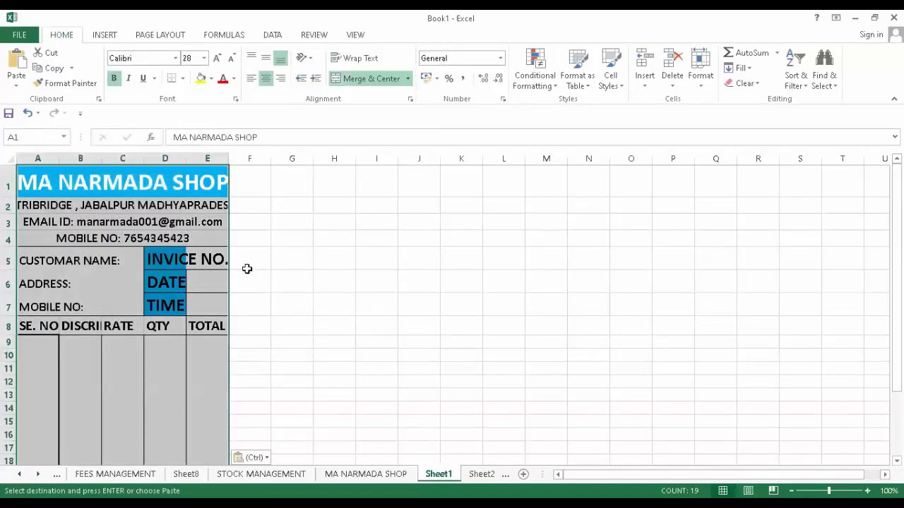
click(309, 311)
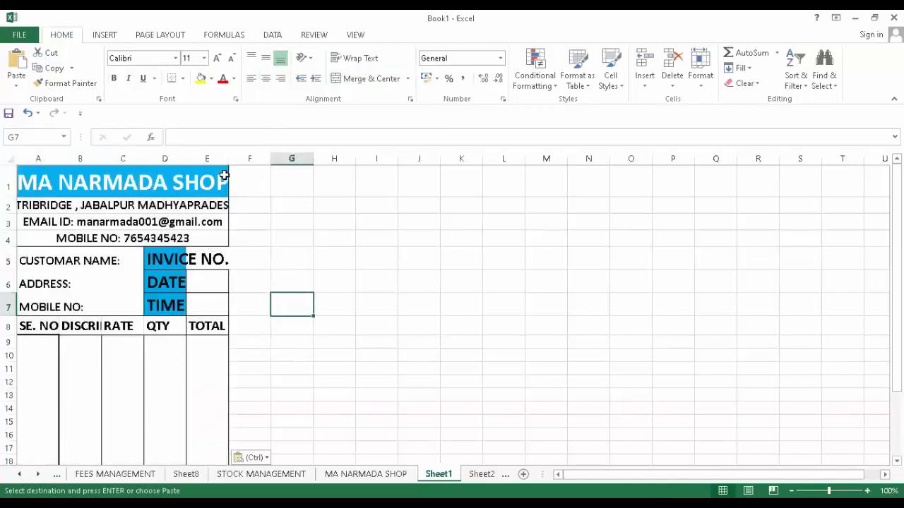
- Widen column E and check the SE. NO., DESCRIPTION, RATE, QTY and TOTAL header cells
drag(228, 152, 253, 153)
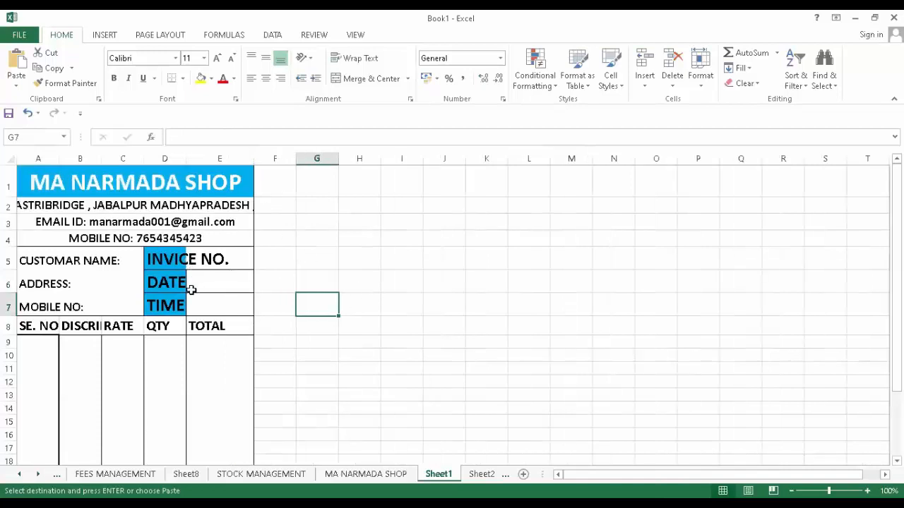
click(68, 341)
click(156, 352)
click(46, 332)
click(78, 326)
click(125, 326)
click(155, 324)
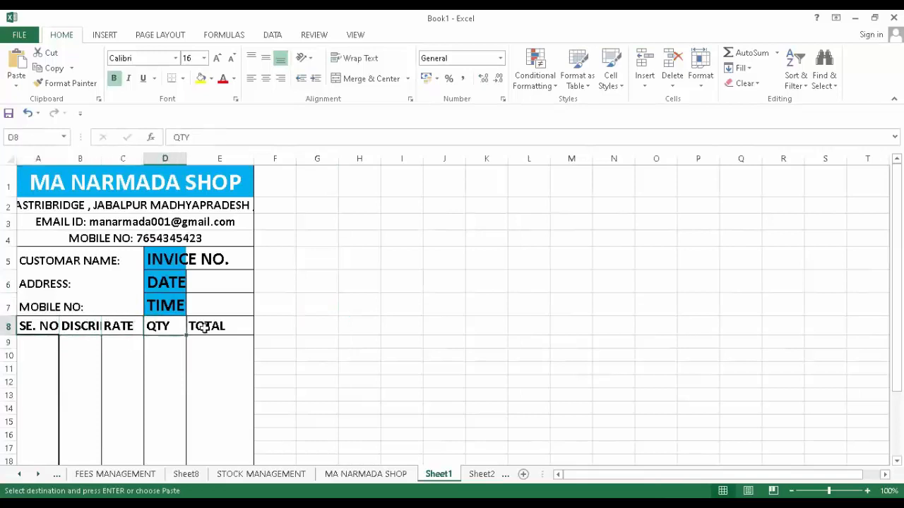
click(198, 325)
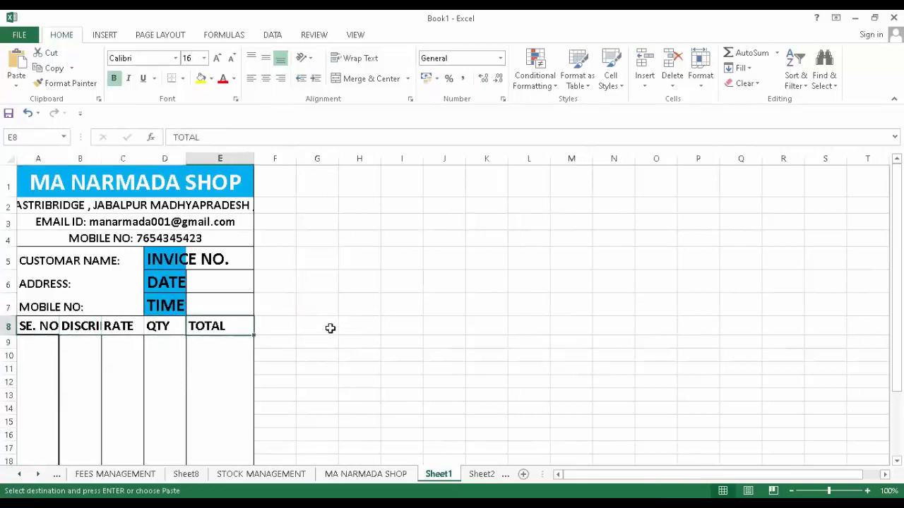
click(370, 322)
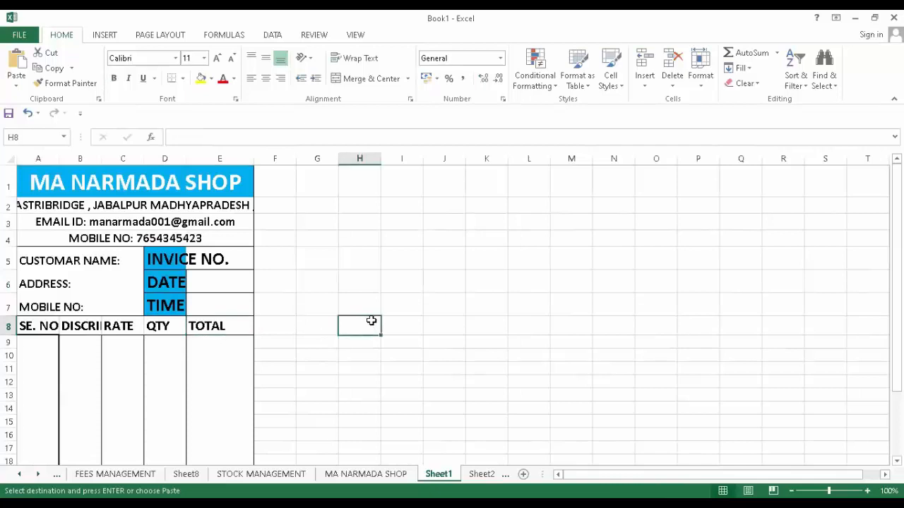
- Enter the headers SE. NO., DESCRIPTION, RATE, QTY and TOTAL across H8:L8
text(SE. NO.)
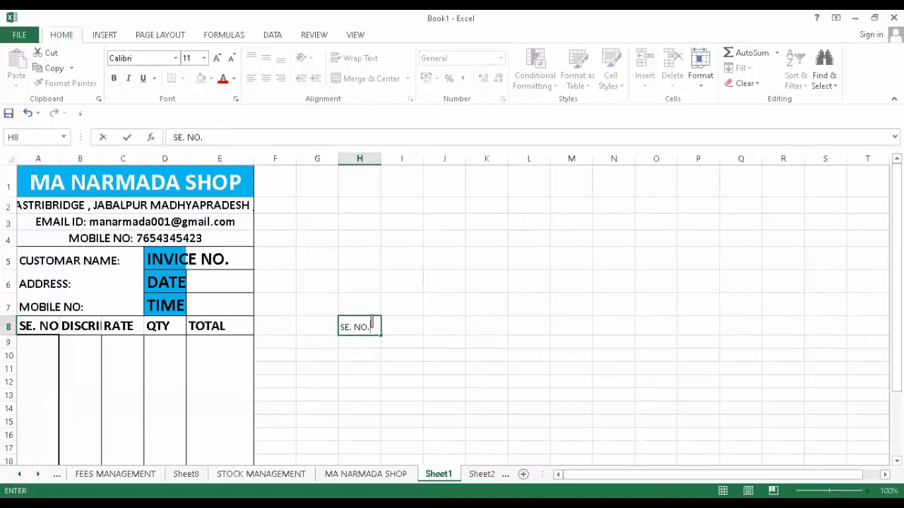
key(Tab)
text(DESCRIP)
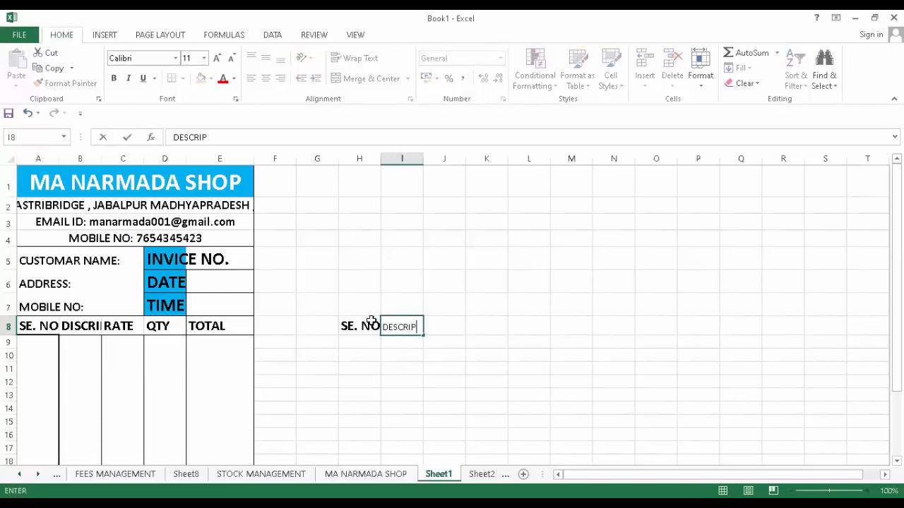
text(TION)
key(Tab)
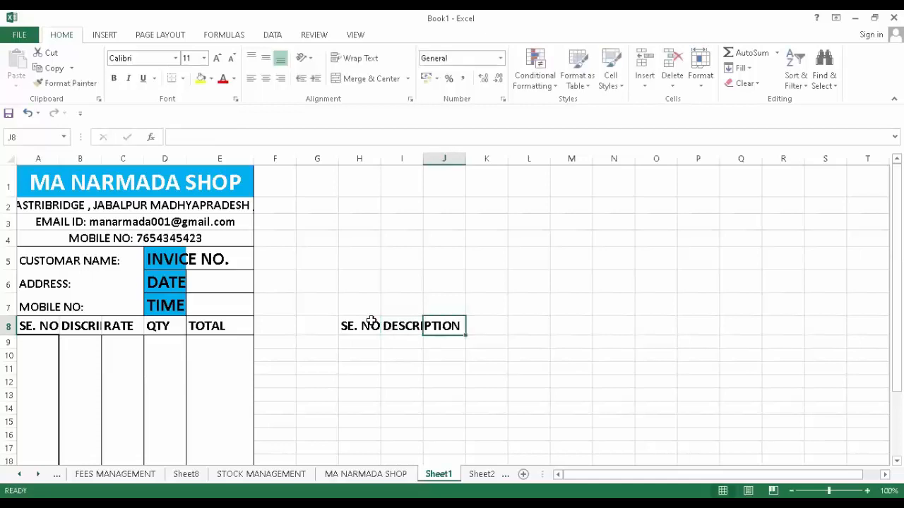
text(RATE)
key(Tab)
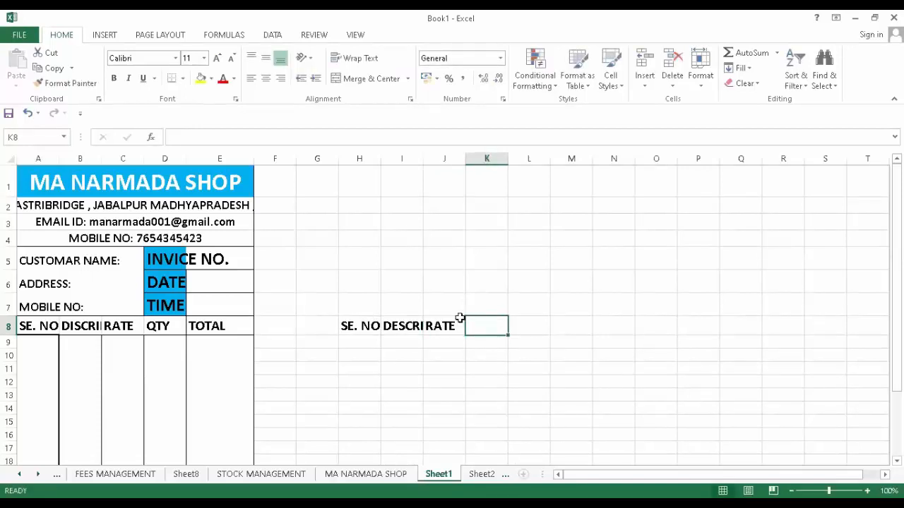
text(QT)
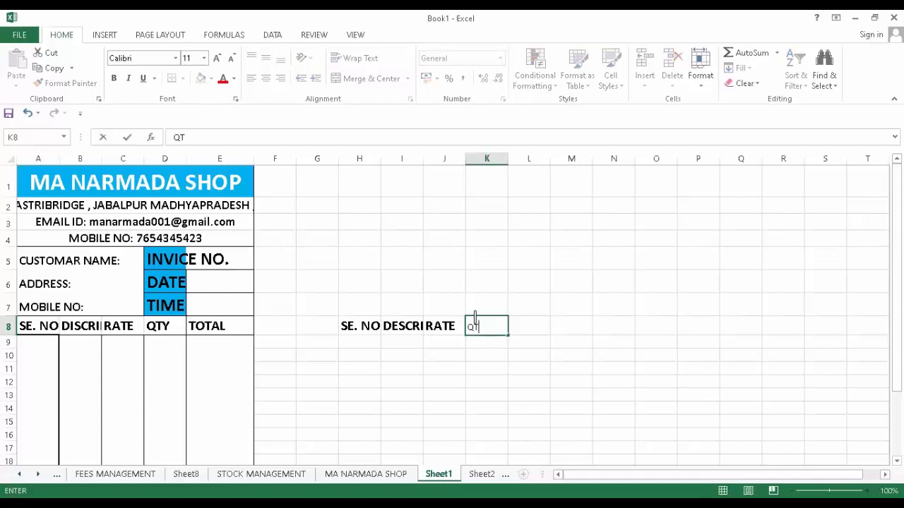
text(Y)
key(Tab)
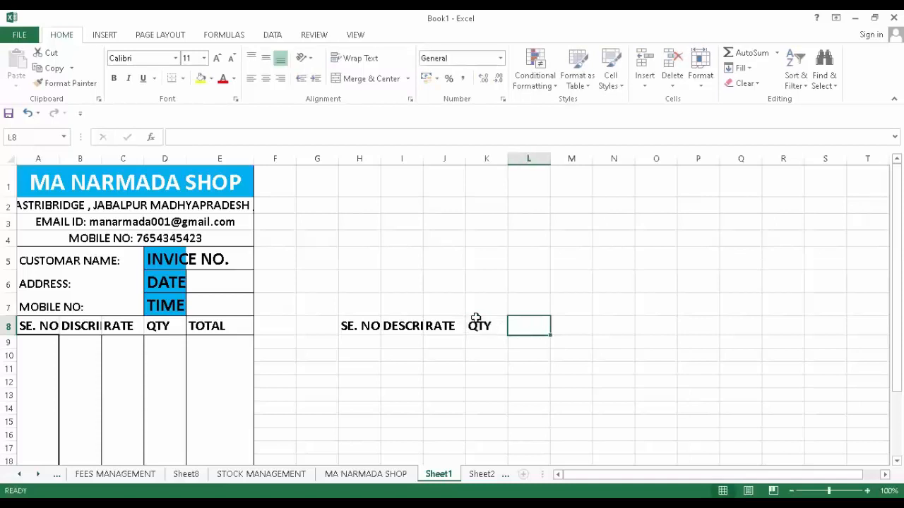
text(TOTAL)
click(574, 397)
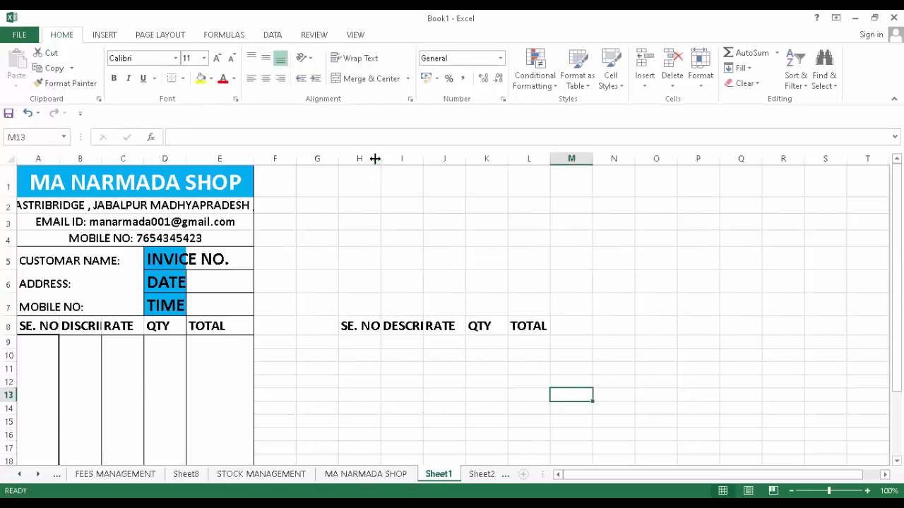
- Widen columns H and J to fit the new header row
drag(375, 158, 491, 158)
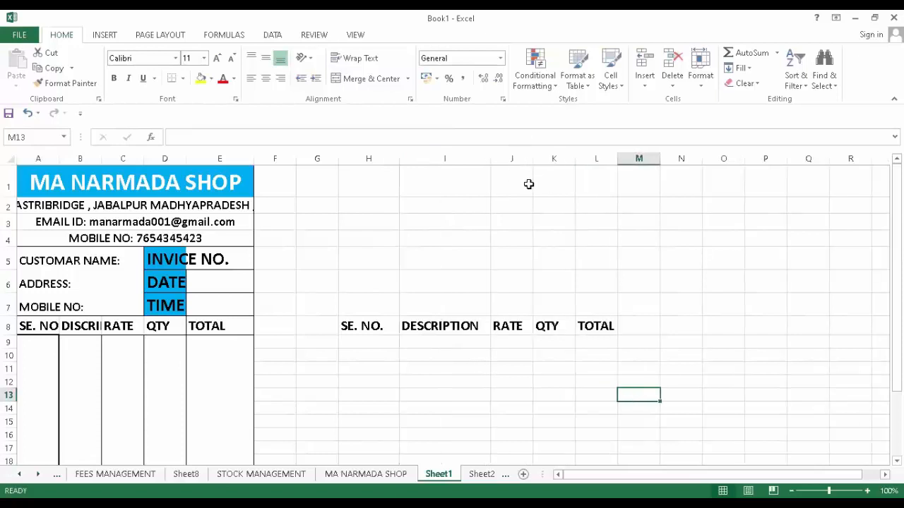
drag(549, 154, 653, 158)
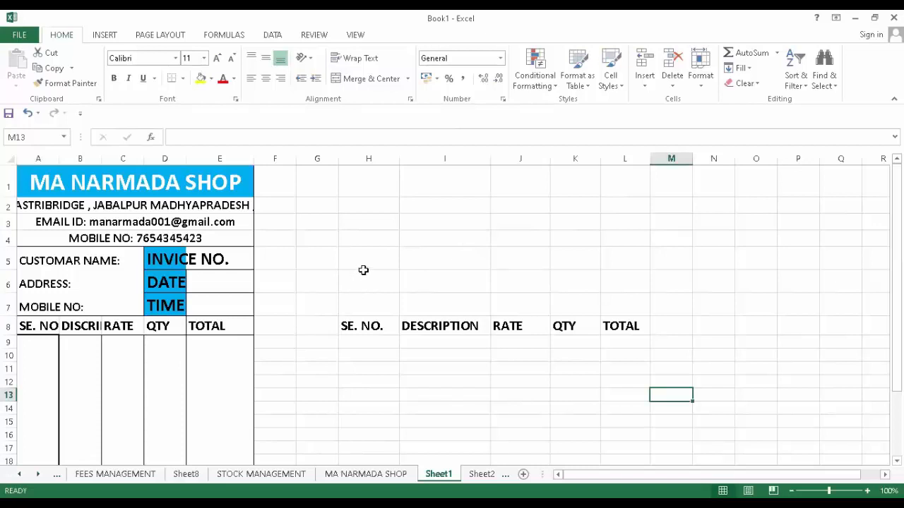
drag(368, 259, 487, 297)
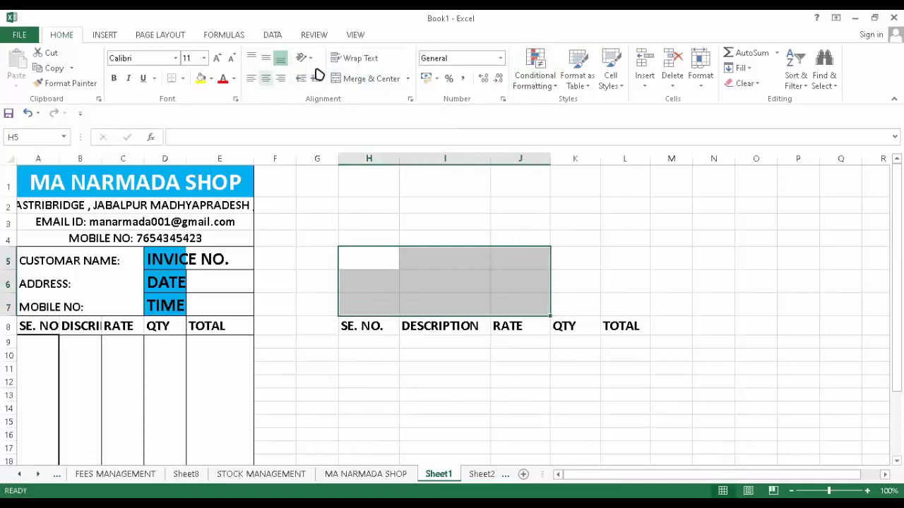
- Merge H5:J7 row by row and enter CUSTOMER NAME :, ADDRESS :- and MOBILE NO. :- labels
click(408, 79)
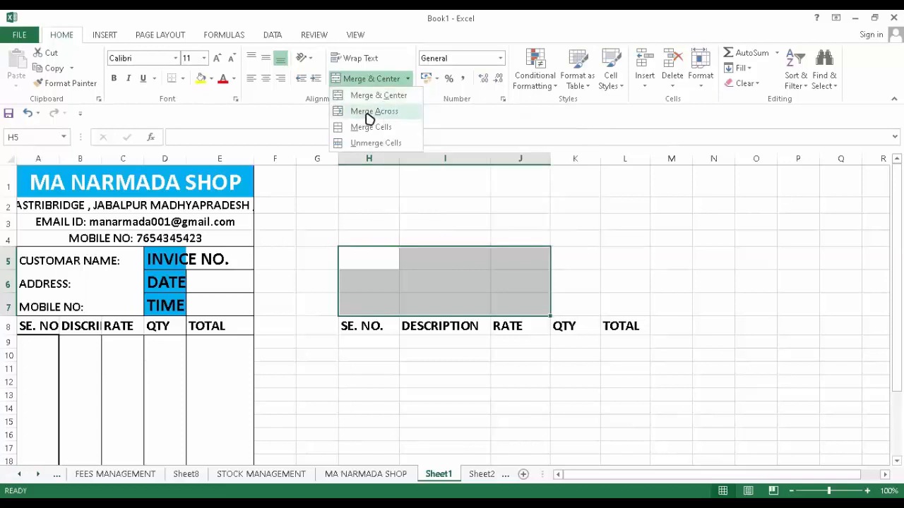
click(368, 113)
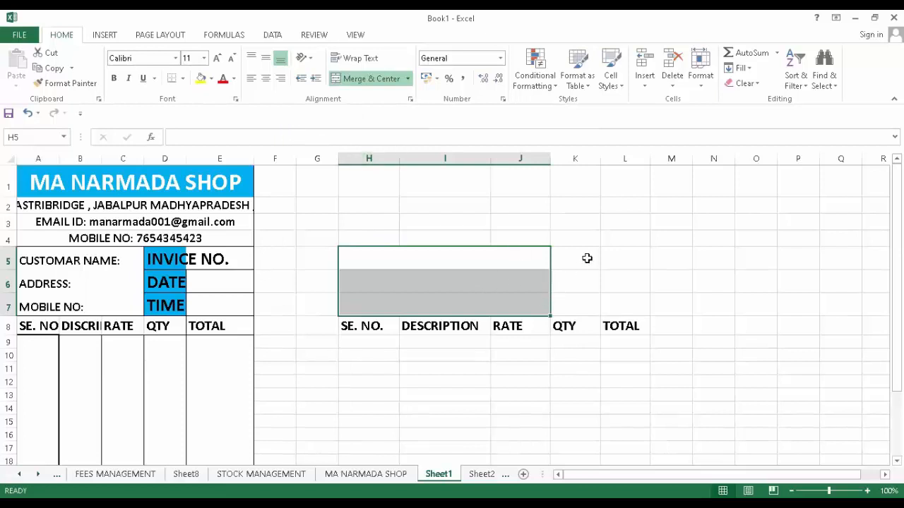
click(451, 264)
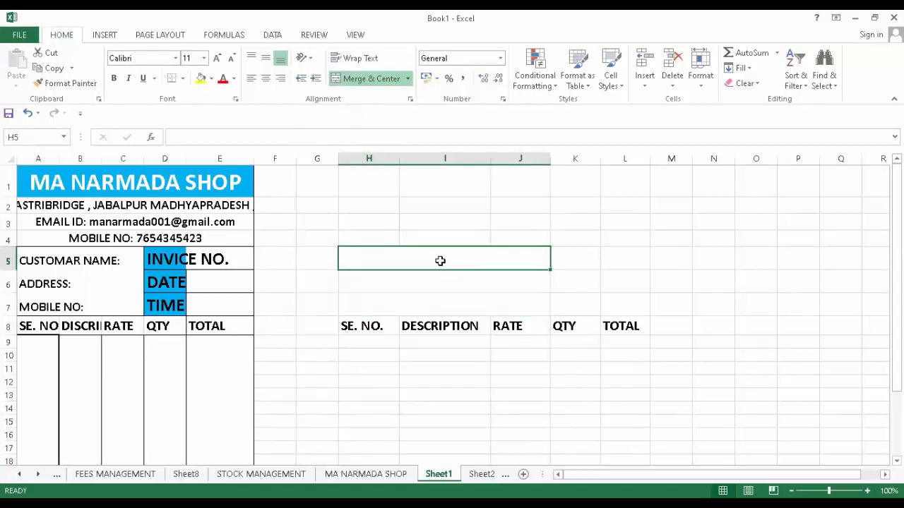
text(CU)
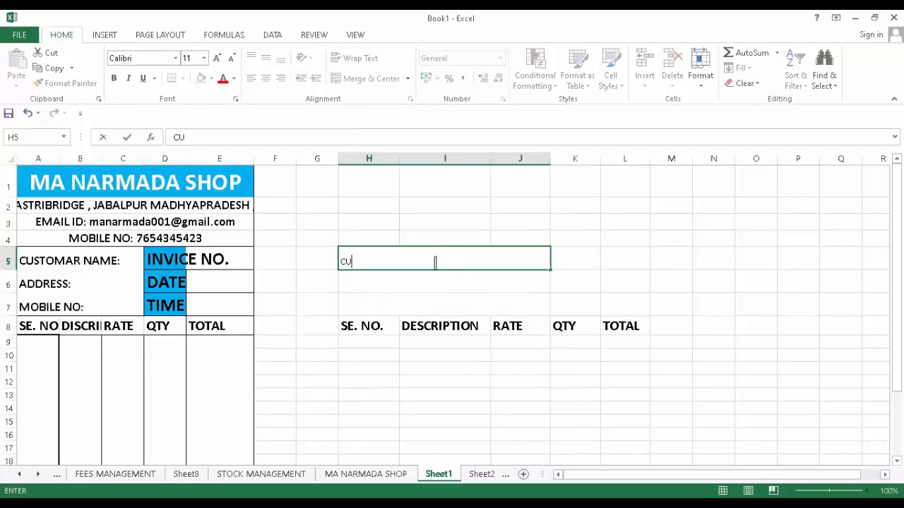
text(STOME)
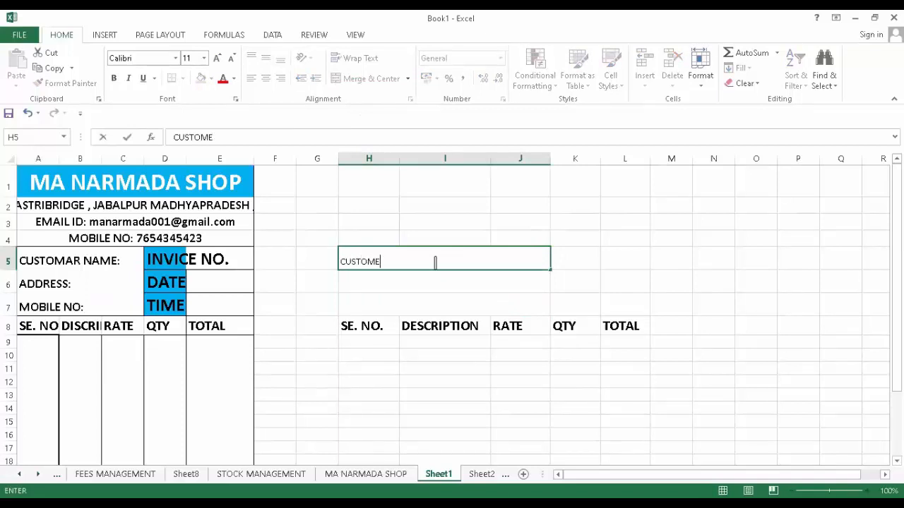
text(R NAME :)
key(Return)
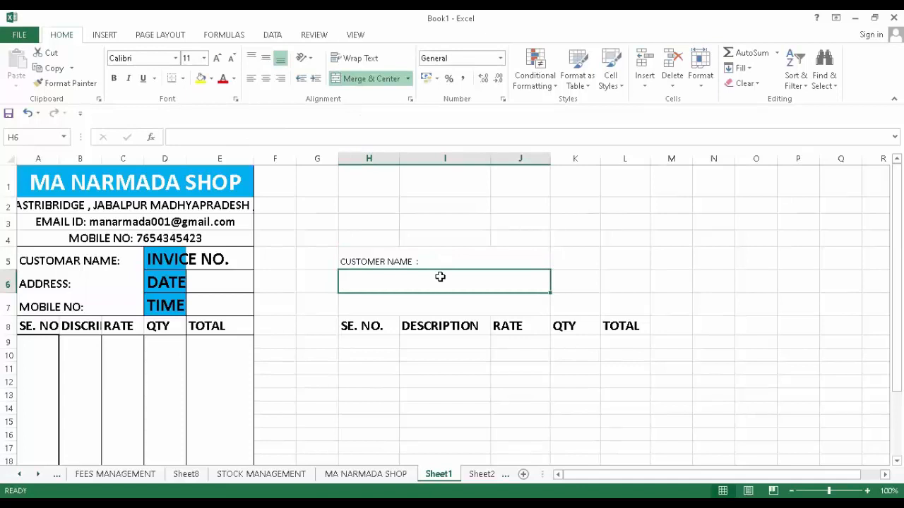
text(ADD)
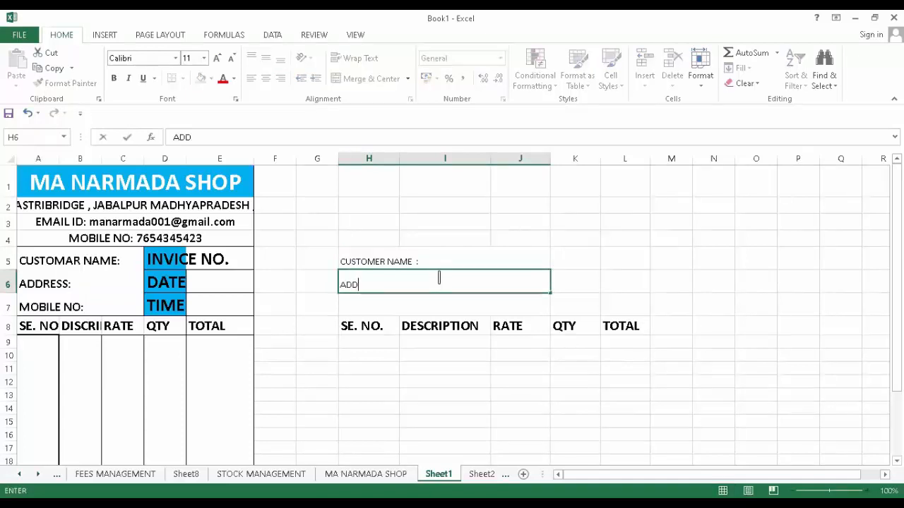
text(RESS   :-)
key(Return)
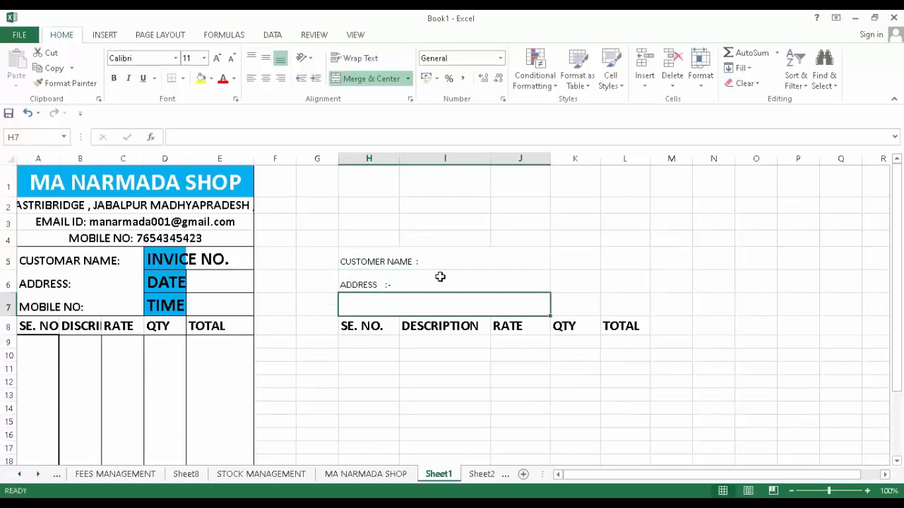
text(MOBILE NO. :-)
- Put an outside border around H5:J7 and all borders on K5:L7
drag(462, 242, 452, 307)
drag(443, 270, 431, 300)
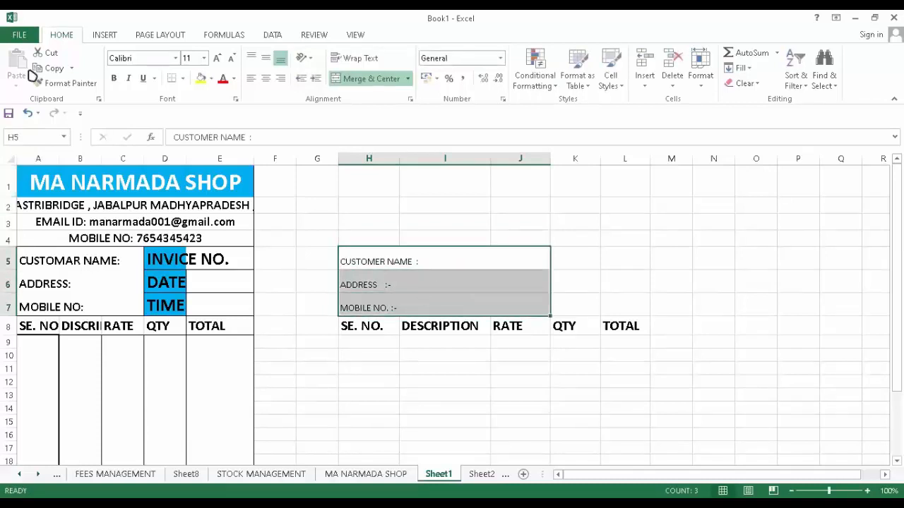
click(182, 78)
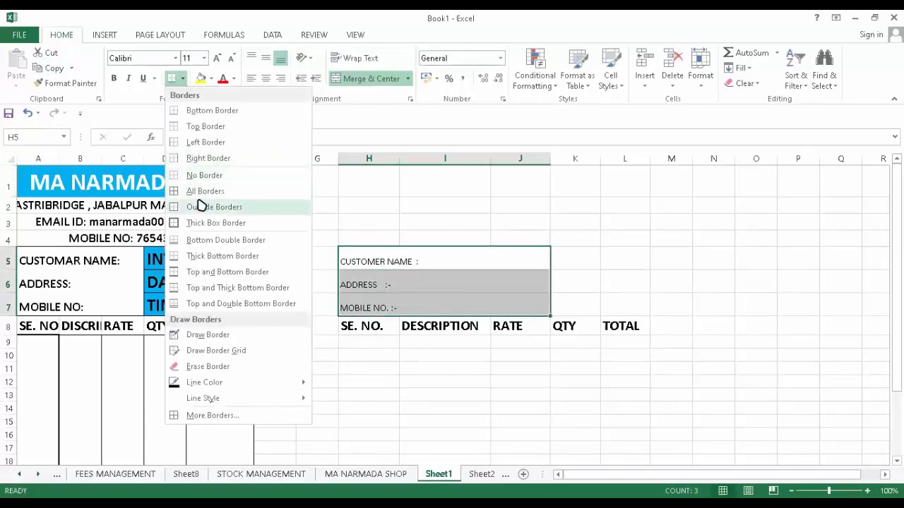
click(200, 207)
drag(583, 259, 612, 297)
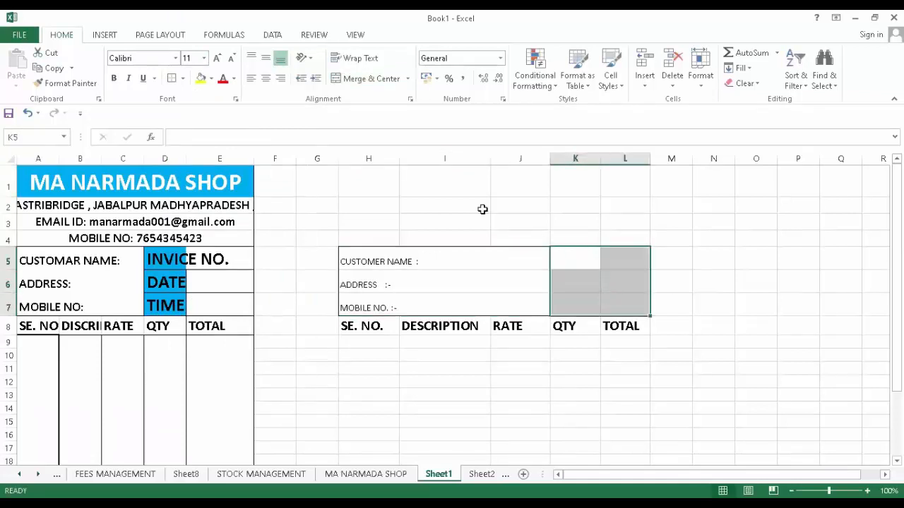
click(182, 79)
click(216, 192)
drag(694, 300, 671, 303)
- Enter INVOICE NO., DATE and TIME in K5:K7, widening columns K and L
drag(602, 156, 624, 157)
click(581, 257)
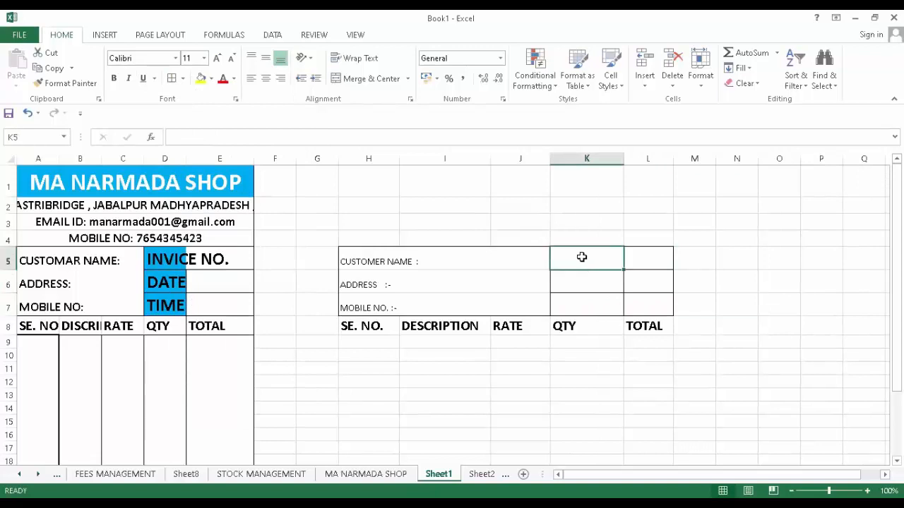
text(INVOICE NO.)
key(Return)
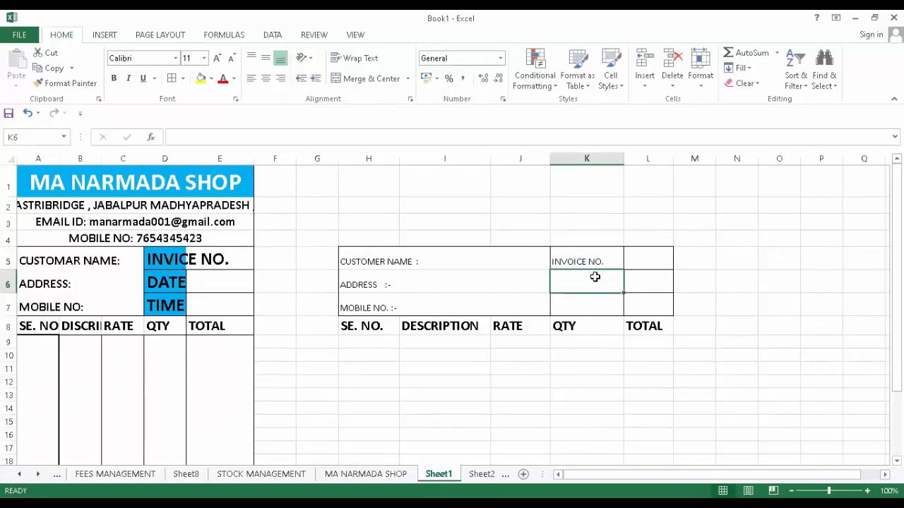
text(DATE)
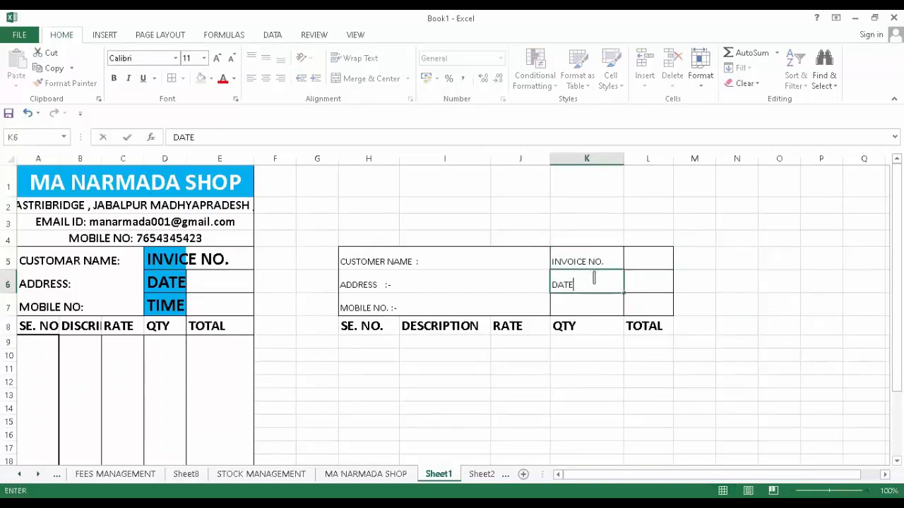
key(Return)
text(TIME)
click(648, 259)
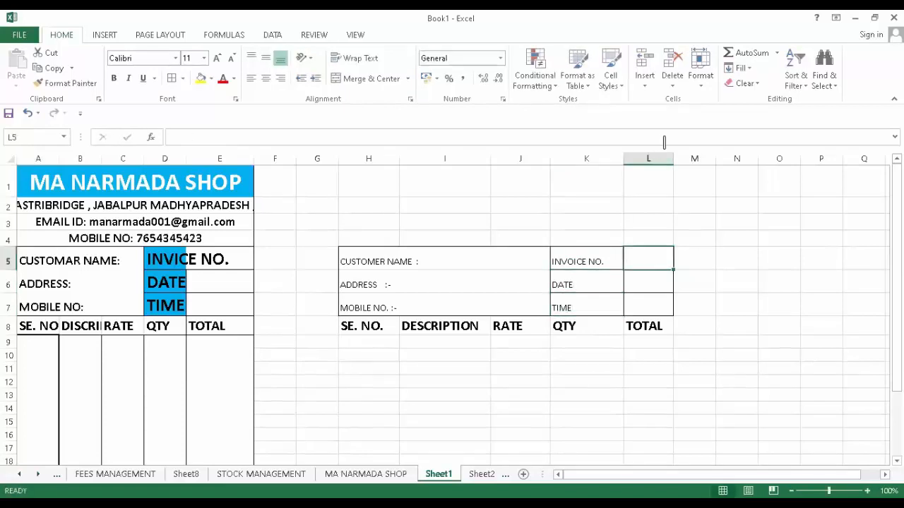
drag(672, 156, 690, 157)
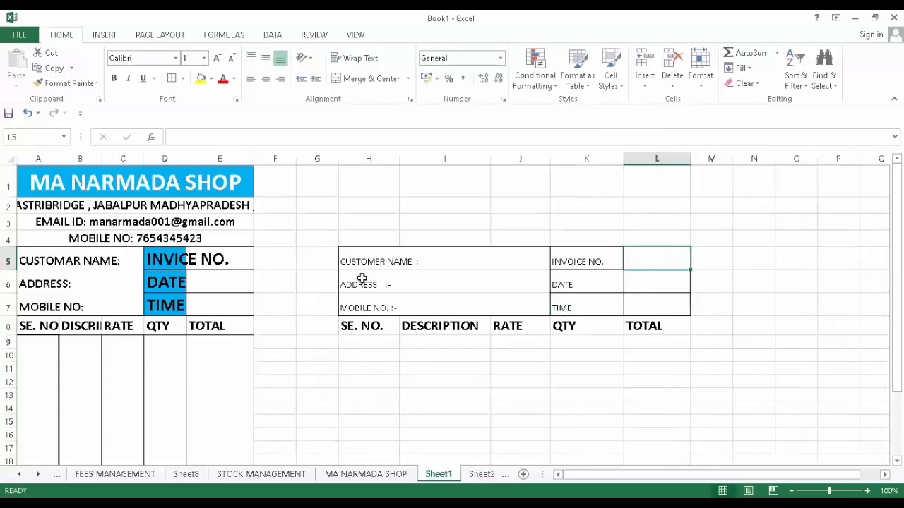
- Select H2:L4 for the shop detail lines
click(353, 241)
drag(354, 241, 656, 237)
drag(485, 204, 483, 217)
drag(359, 204, 664, 232)
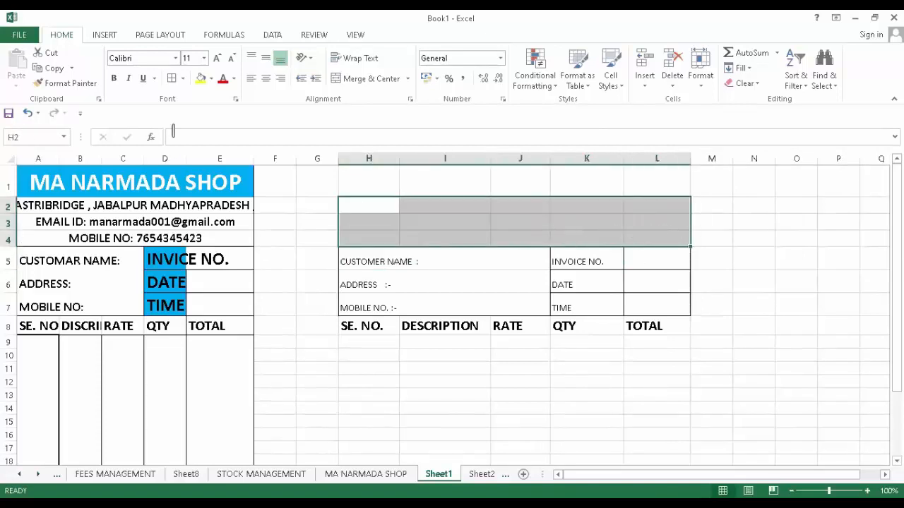
- Merge rows 2–4 across H:L, merge and centre H1:L1, and type MA NARMADA SHOP
click(408, 79)
click(374, 112)
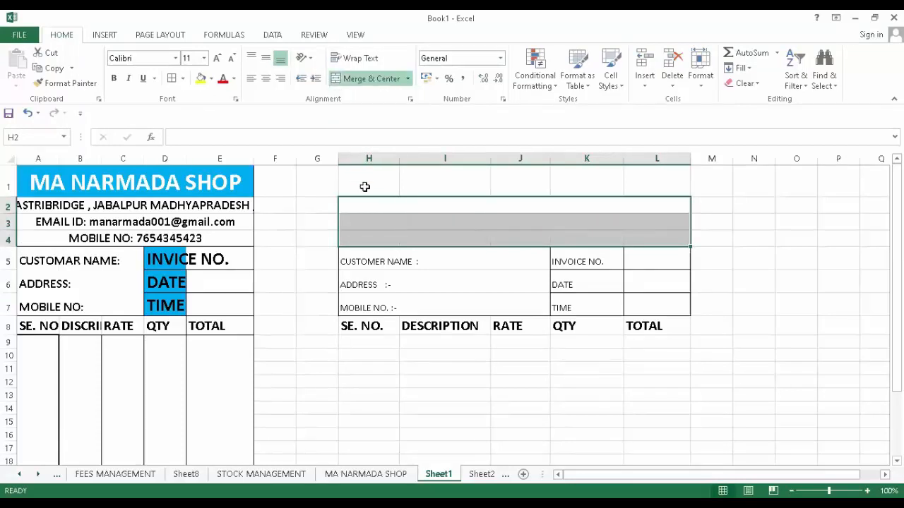
drag(360, 184, 496, 188)
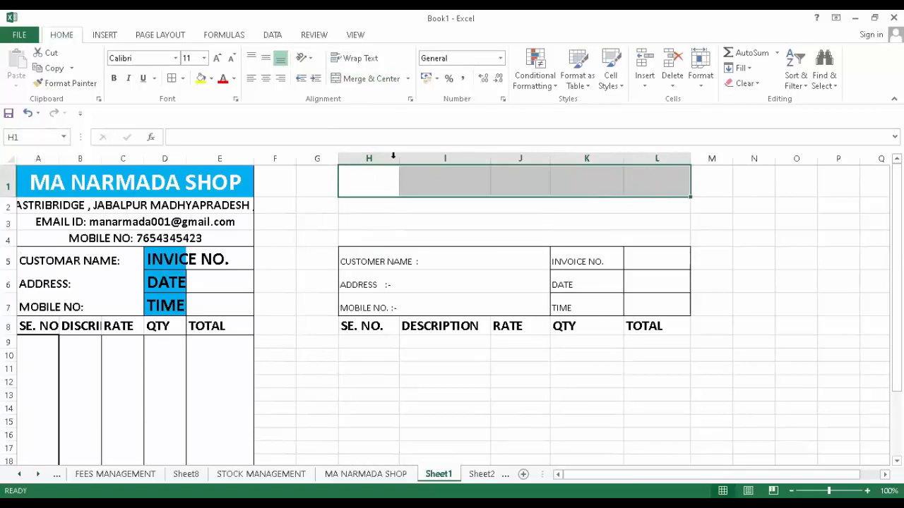
click(374, 81)
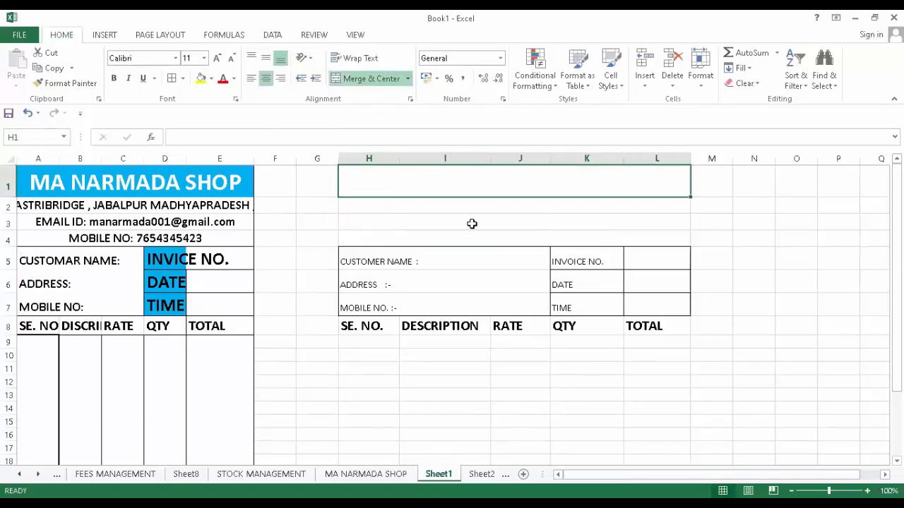
text(M)
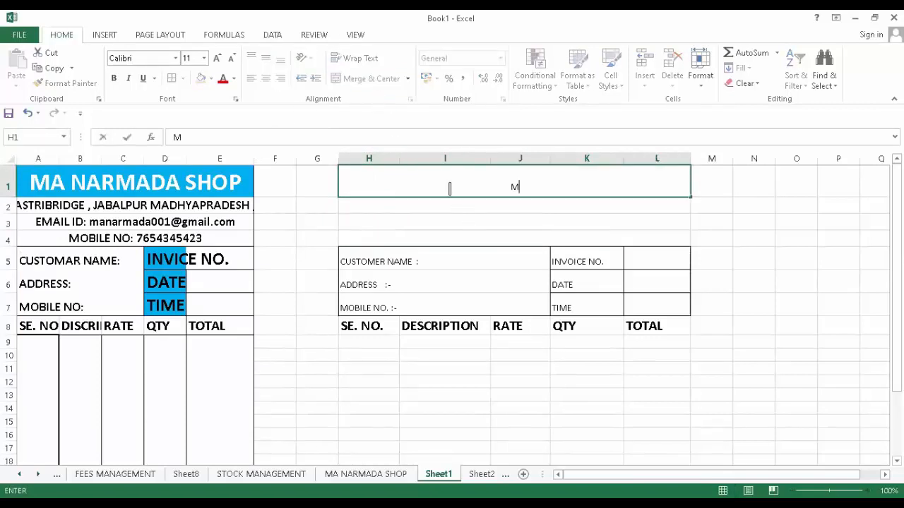
text(A NARMADA SHOP)
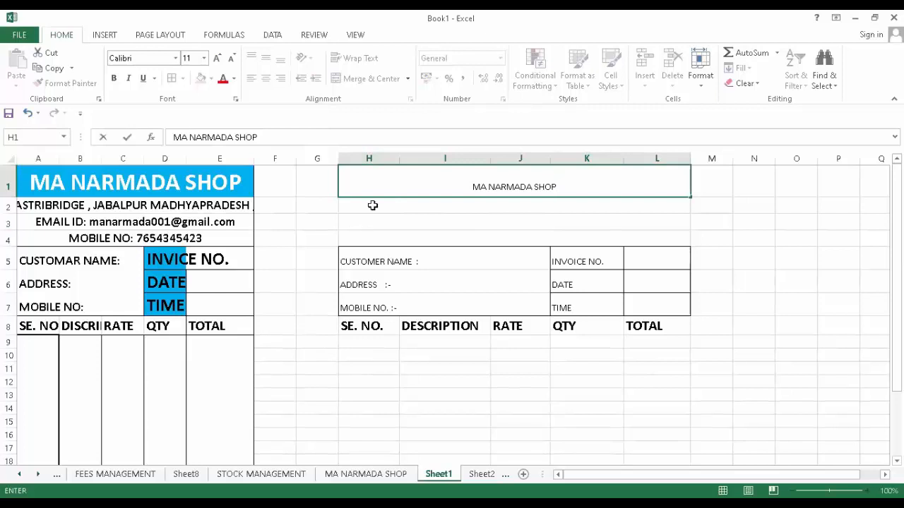
click(371, 205)
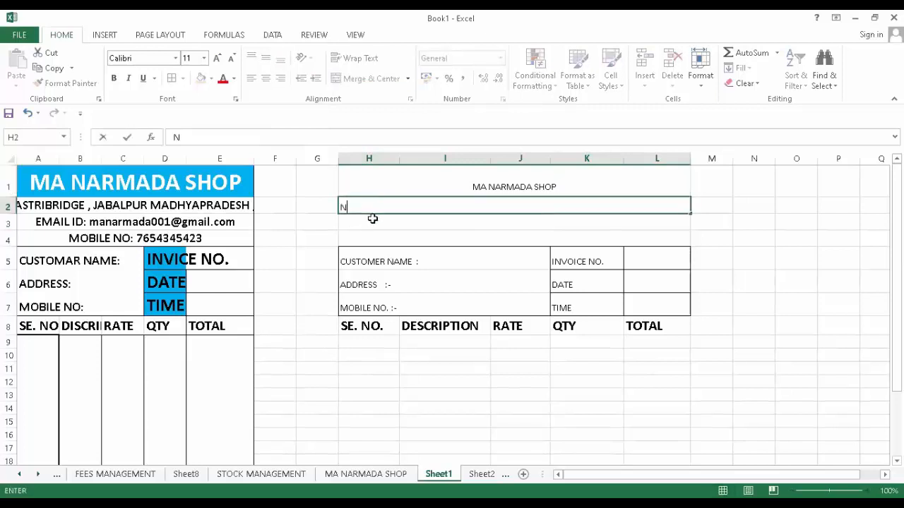
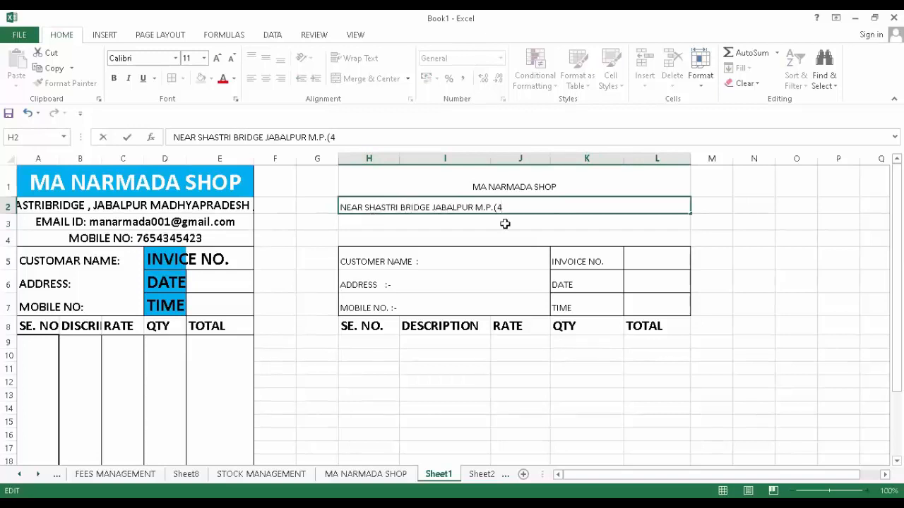
- Enter the shop's postal address, EMAIL ID :- with the shop e-mail, and MOBILE NO. :- in H2:H4
key(Return)
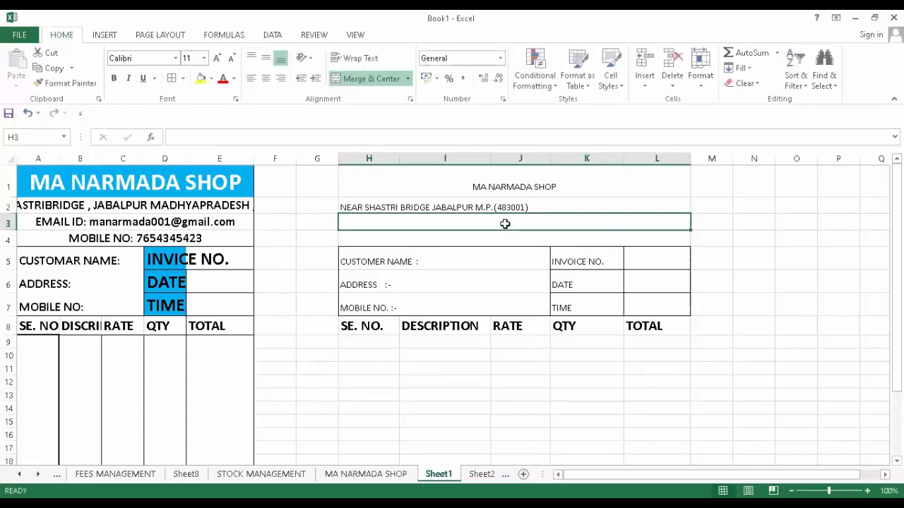
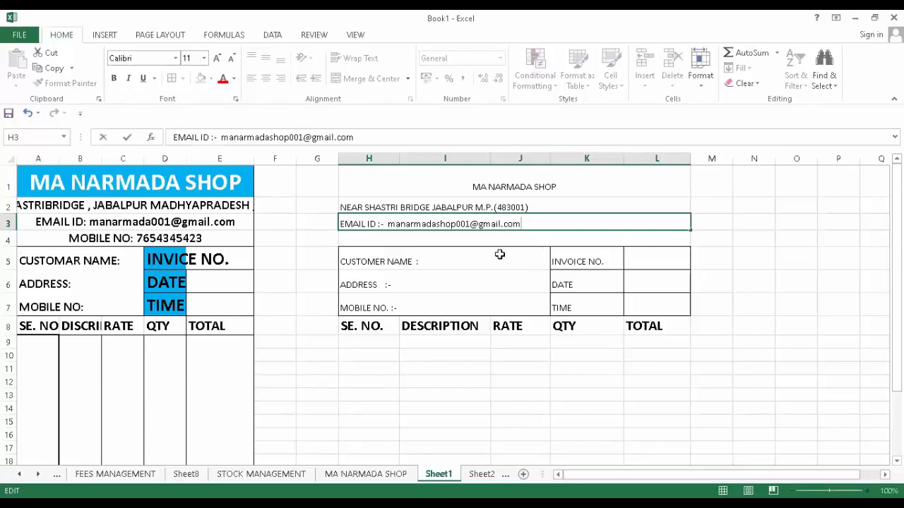
click(372, 237)
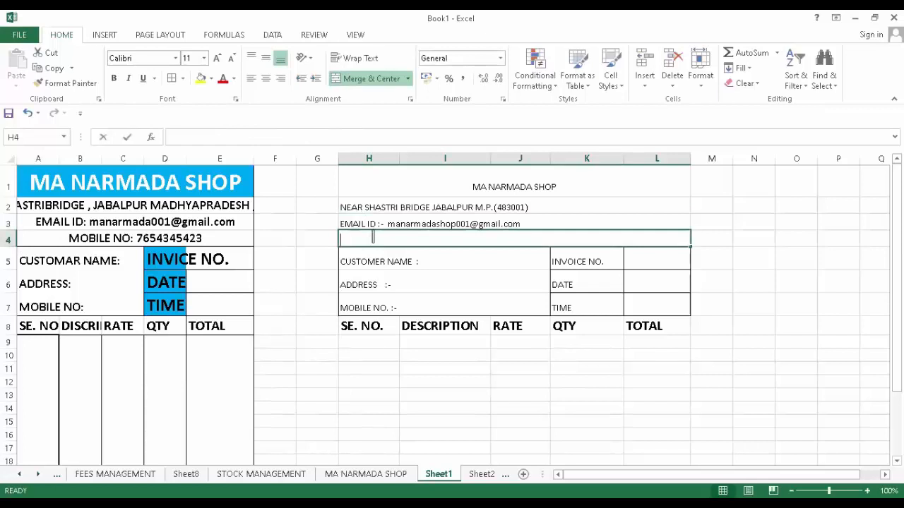
text(MOBILE)
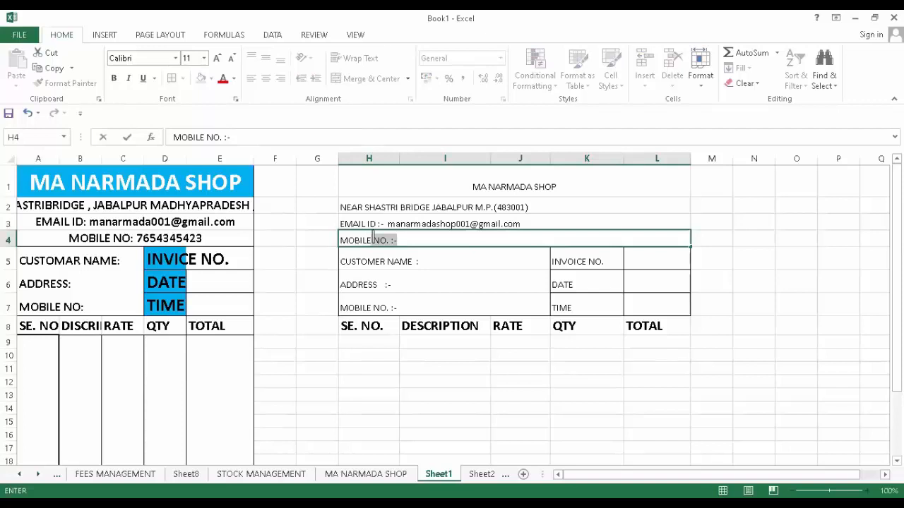
click(458, 300)
click(384, 183)
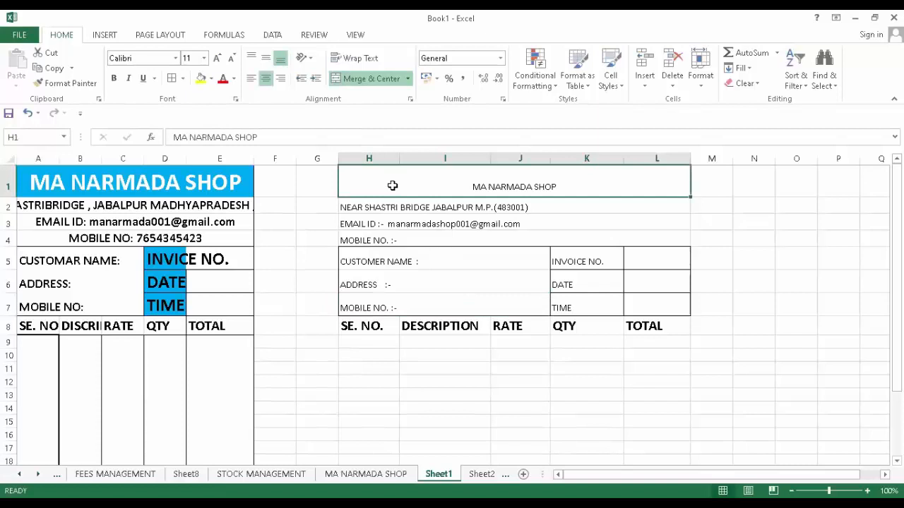
- Make the MA NARMADA SHOP title larger, bold, Arial Black, with a coloured fill
click(217, 59)
click(217, 59)
click(217, 59)
click(217, 59)
click(217, 58)
click(217, 59)
click(216, 58)
click(217, 59)
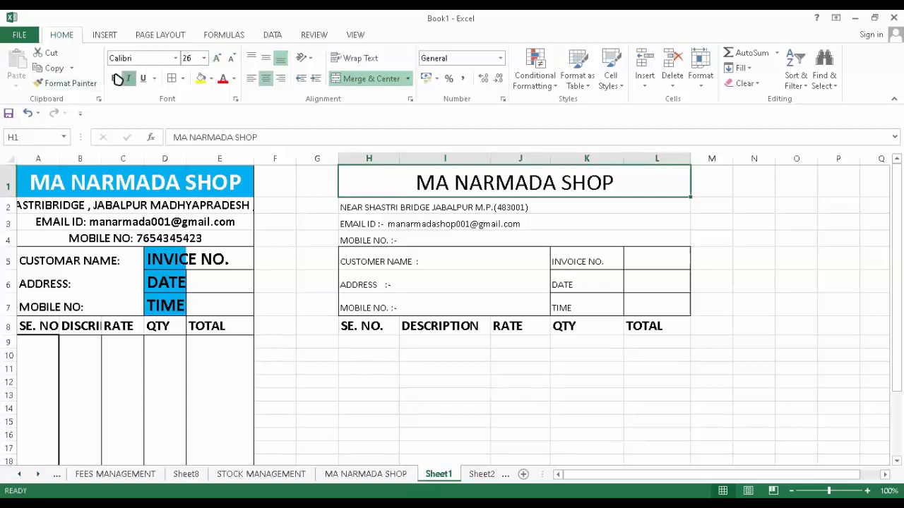
click(113, 78)
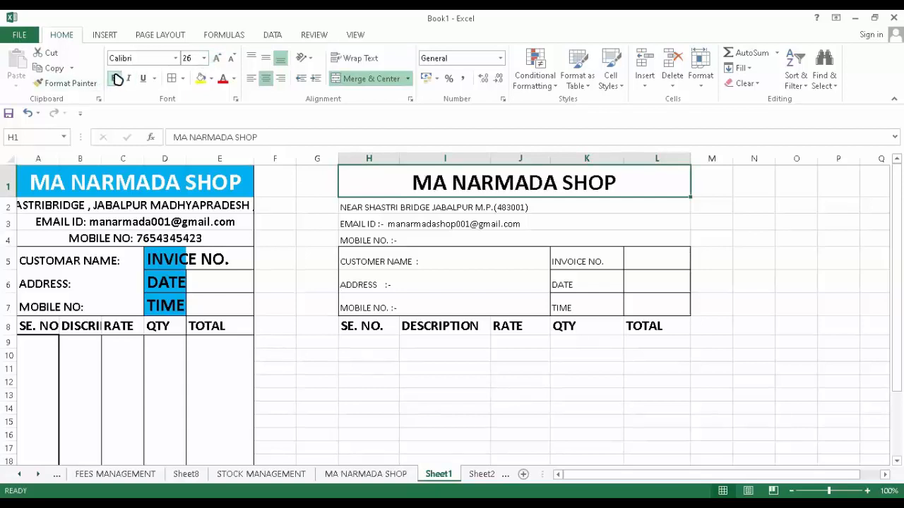
click(175, 58)
click(157, 155)
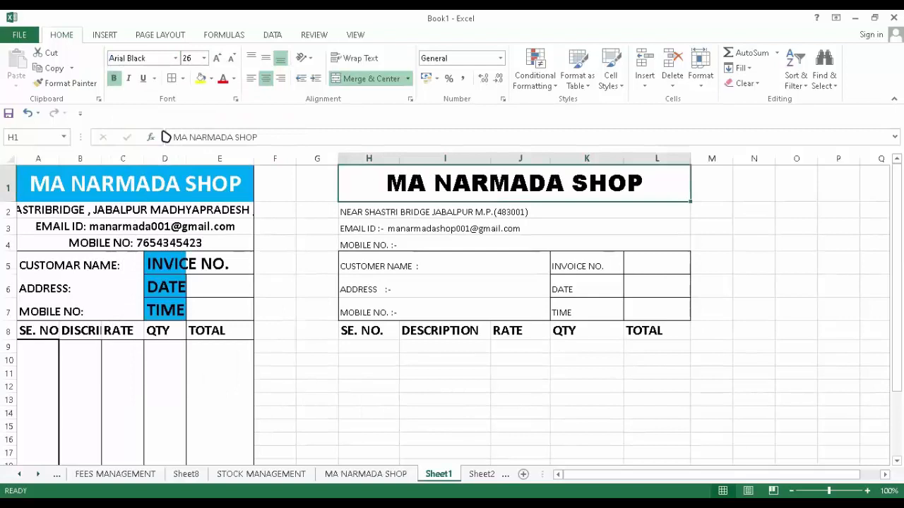
click(210, 79)
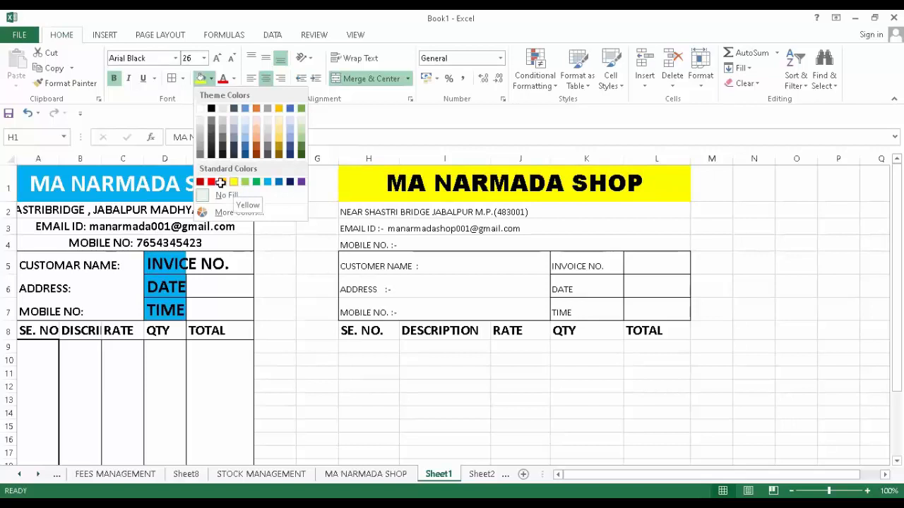
click(222, 182)
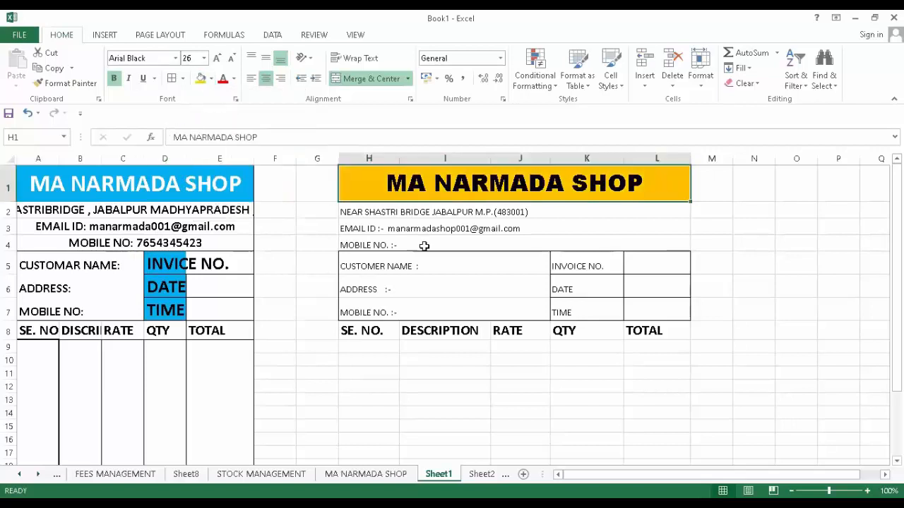
- Centre the address, email and mobile lines in H2:L4 and make them bold, size 16
click(417, 217)
drag(417, 217, 419, 240)
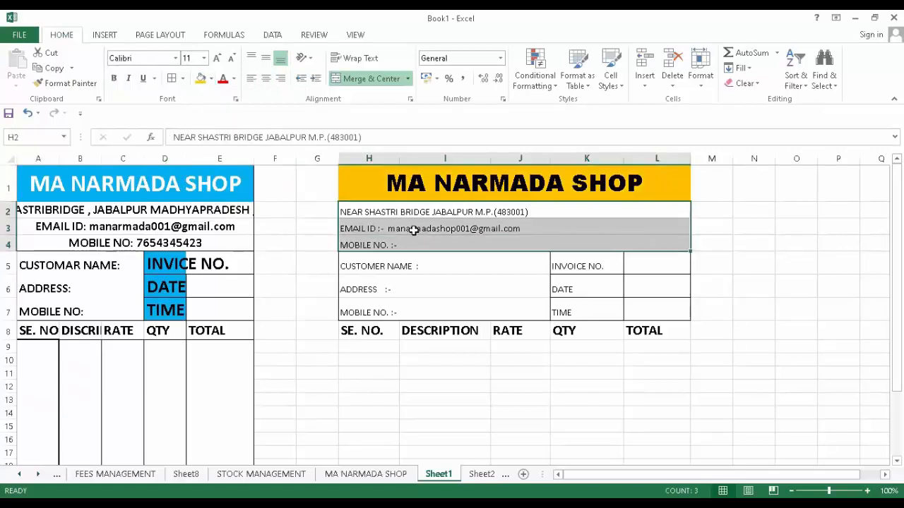
click(265, 78)
click(266, 59)
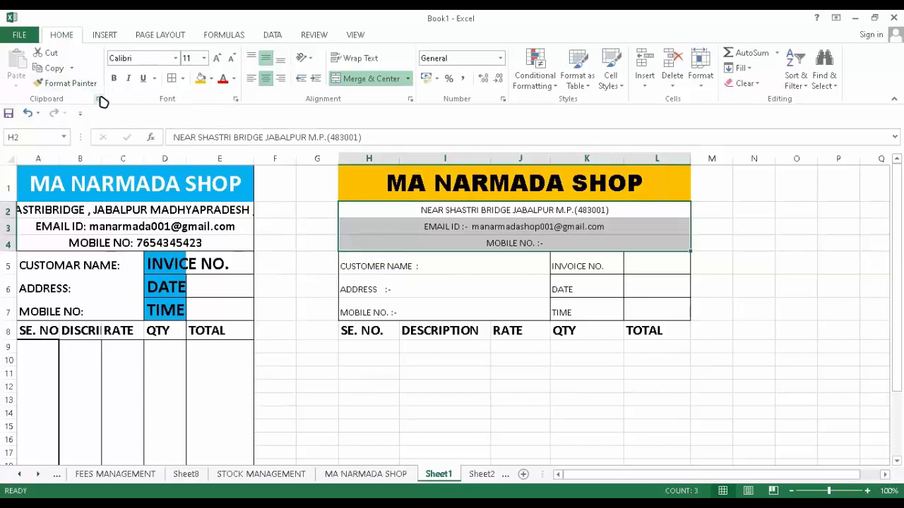
click(217, 58)
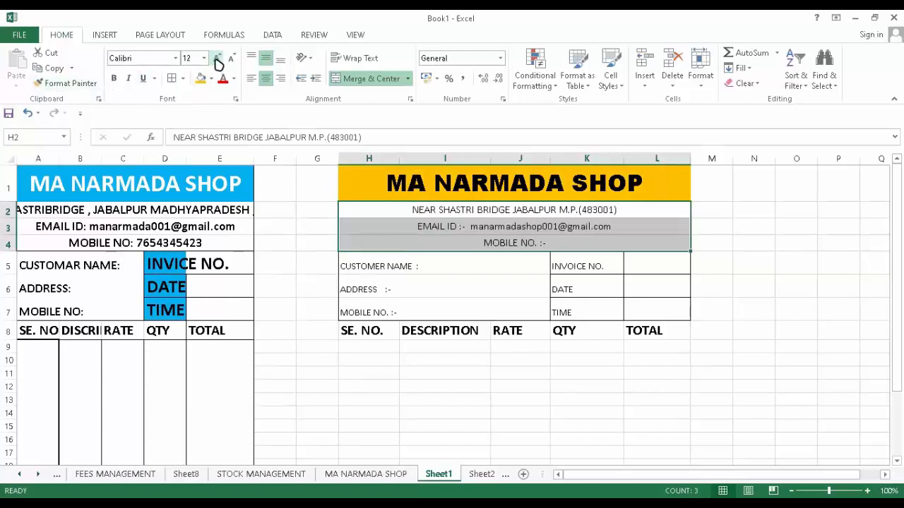
click(218, 60)
click(218, 60)
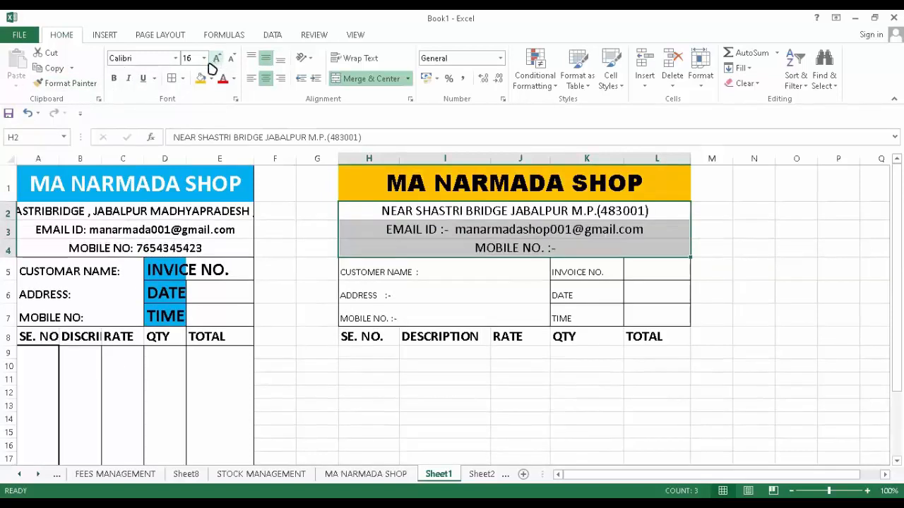
click(116, 82)
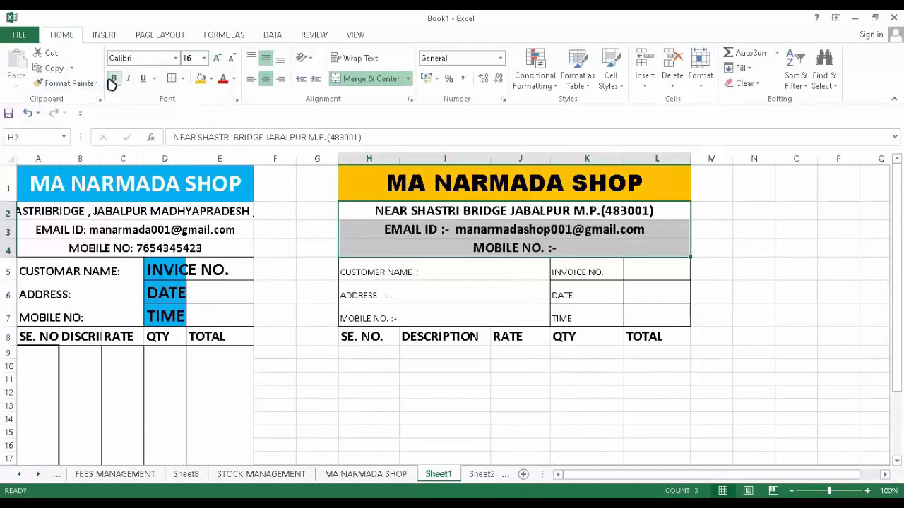
drag(377, 271, 381, 315)
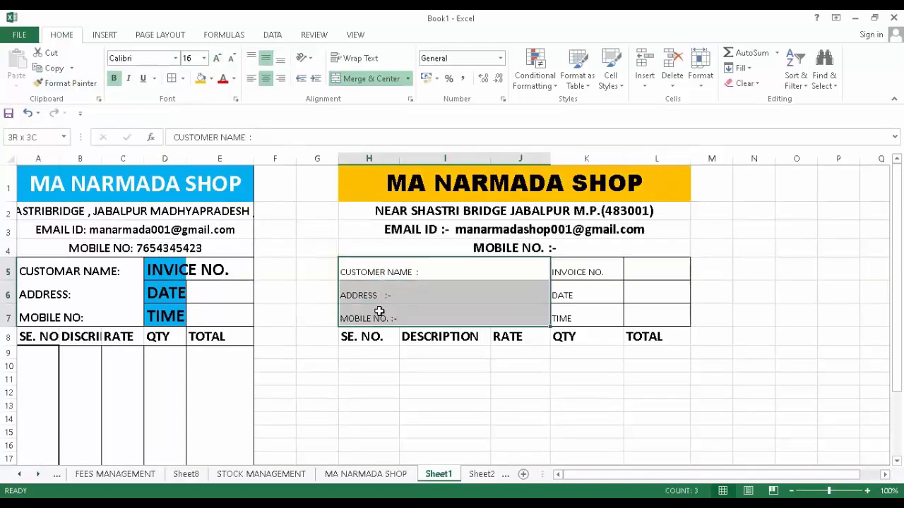
- Make the customer labels in H5:J7 bold and 16-point
click(113, 78)
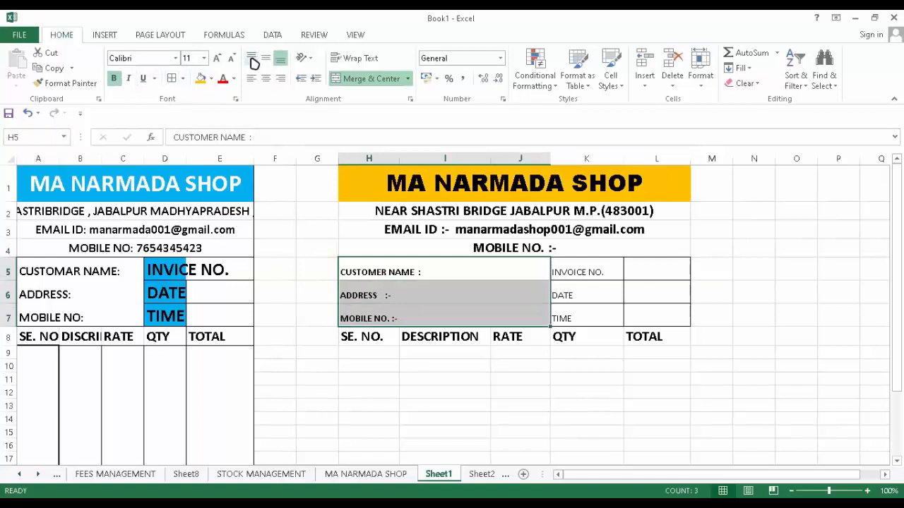
click(218, 58)
click(219, 60)
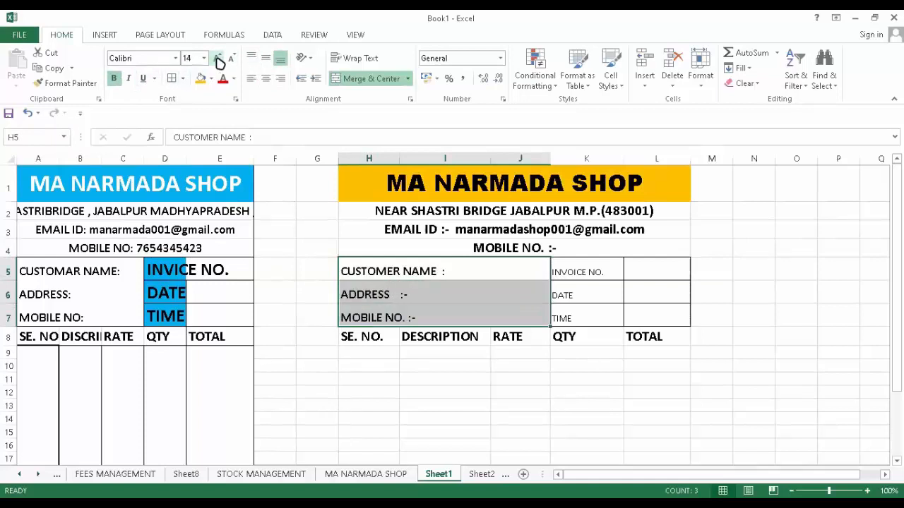
click(218, 60)
- Make INVOICE NO., DATE, TIME bold 16-point, widen column K, and fill them gold
drag(599, 270, 585, 319)
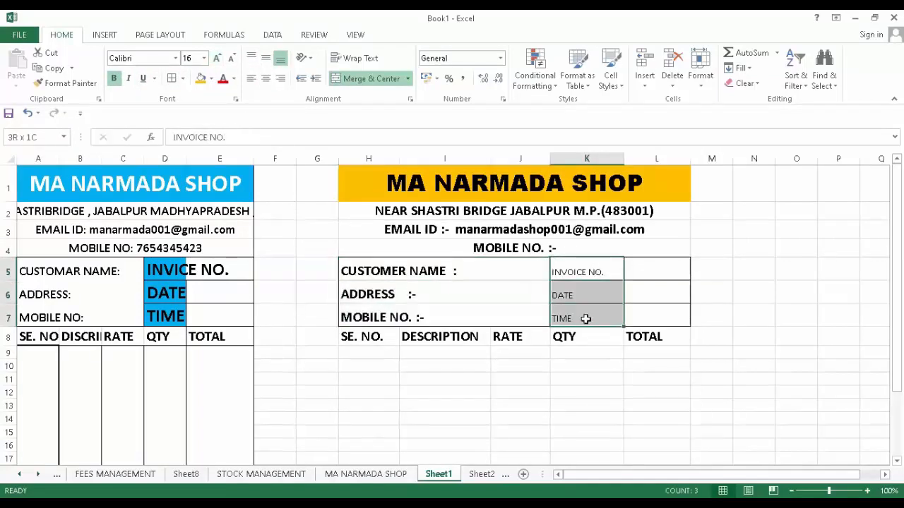
click(117, 80)
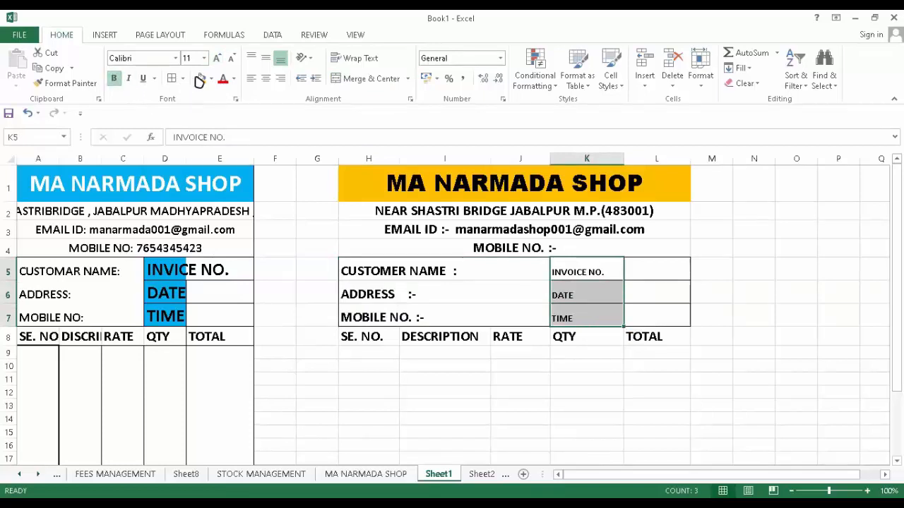
click(217, 58)
click(218, 58)
click(217, 57)
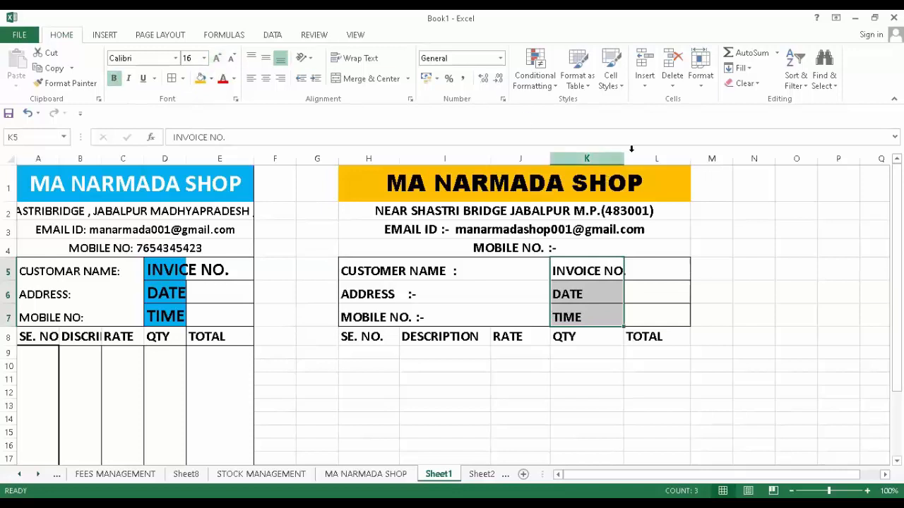
drag(623, 155, 640, 155)
click(201, 82)
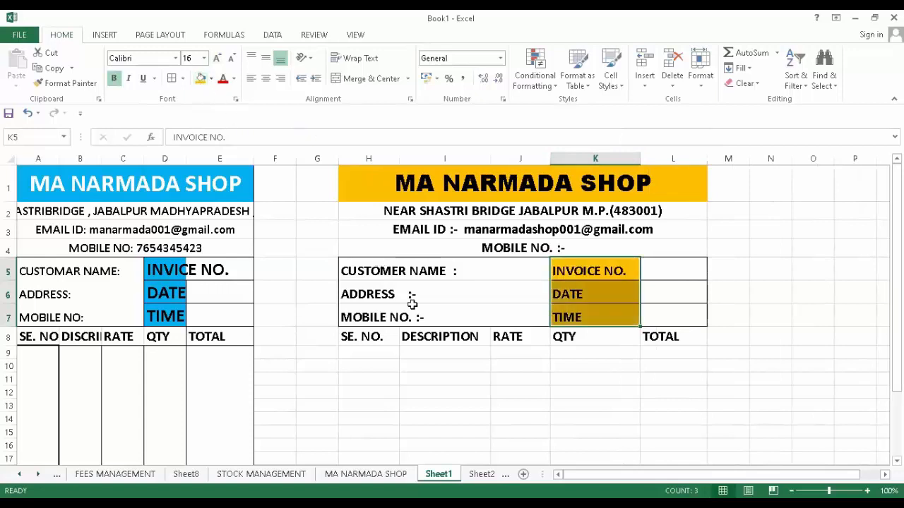
- Fill the item area H8:L15 white to hide its gridlines
scroll(375, 289, down, 1)
drag(359, 263, 655, 364)
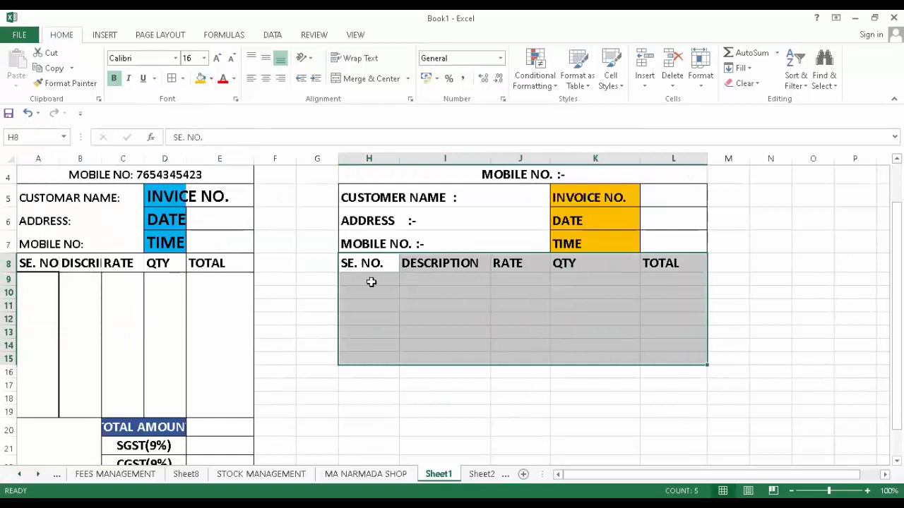
click(211, 80)
click(201, 110)
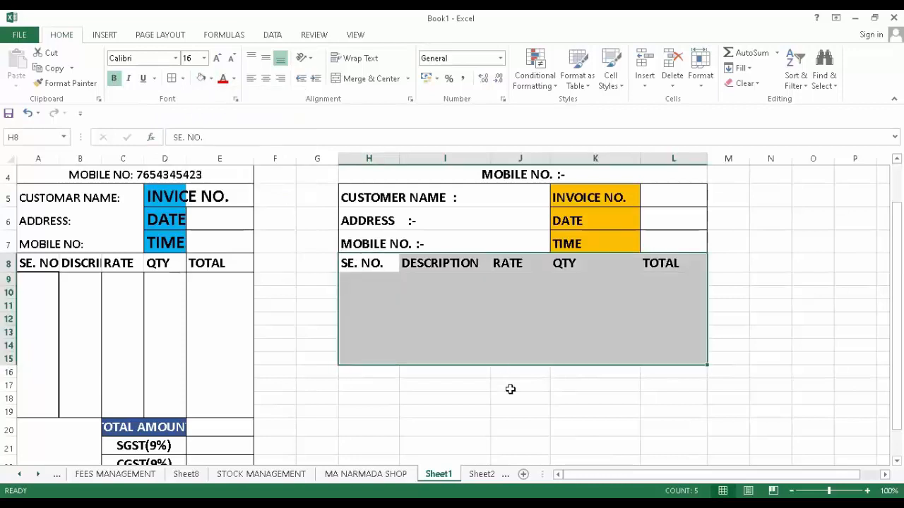
click(508, 410)
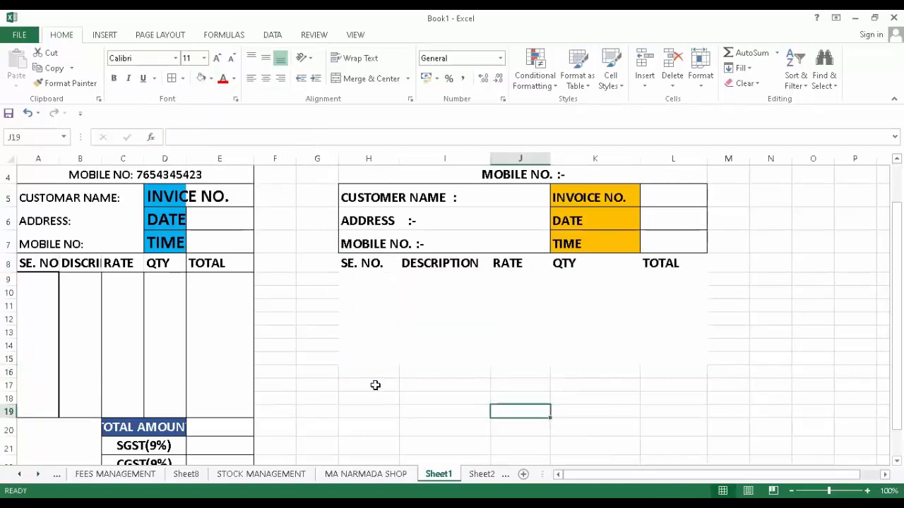
scroll(375, 383, down, 1)
- Enter TOTAL, SGST(9%) and CGST(9%) in K17:K19
click(573, 316)
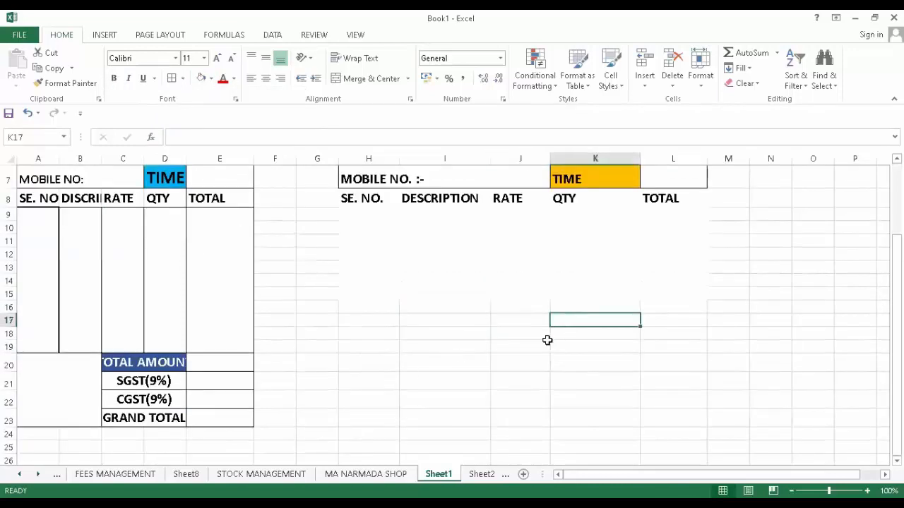
text(TOTAL)
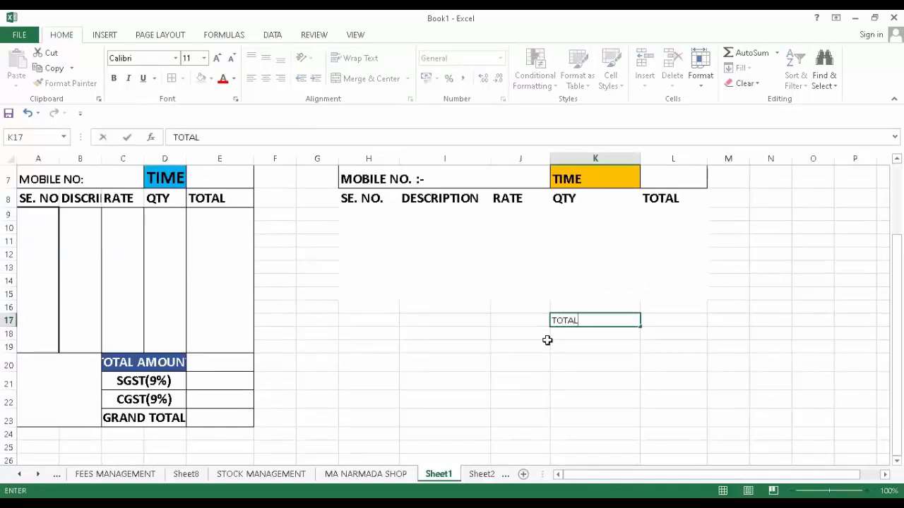
key(Return)
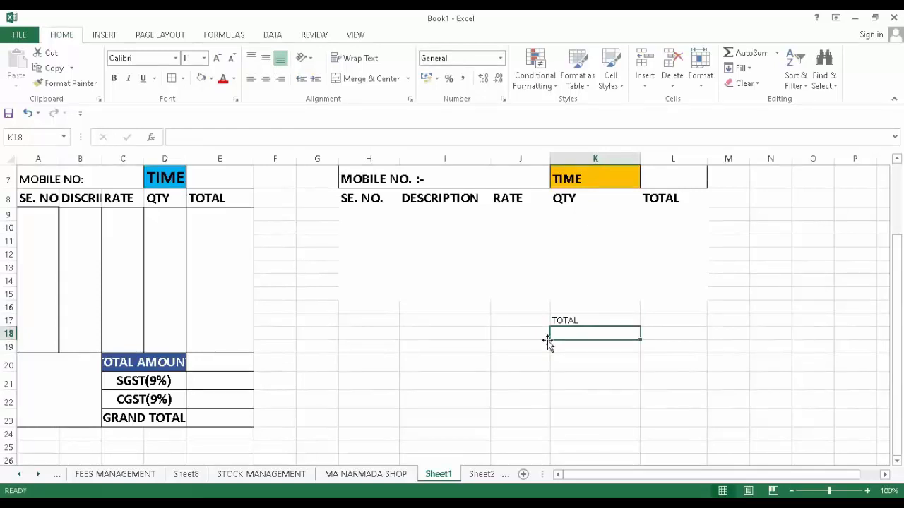
text(SGST(9)
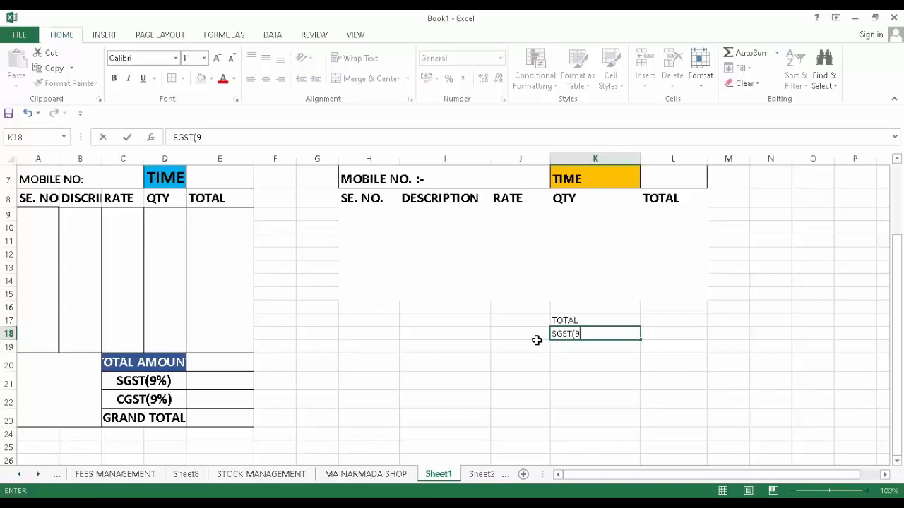
text(%)
key(Return)
key(Down)
key(Down)
key(Down)
key(Down)
key(Down)
text(0)
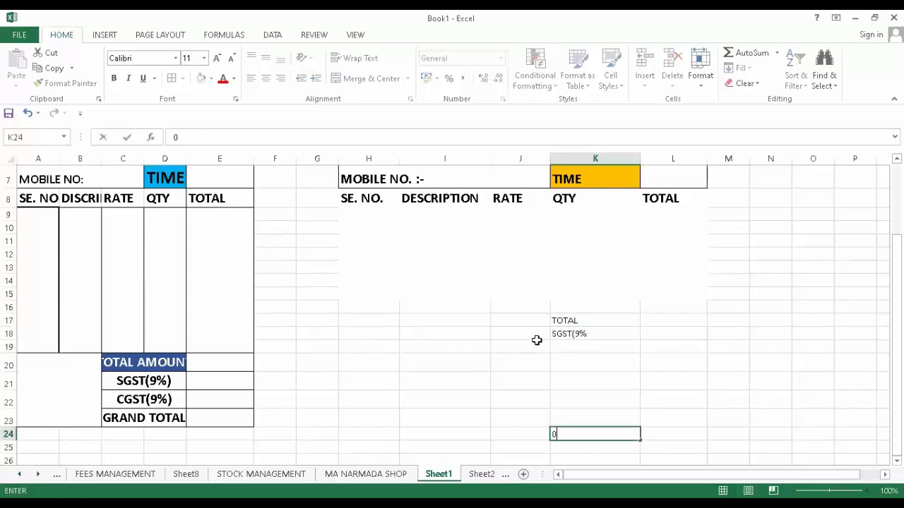
double_click(589, 333)
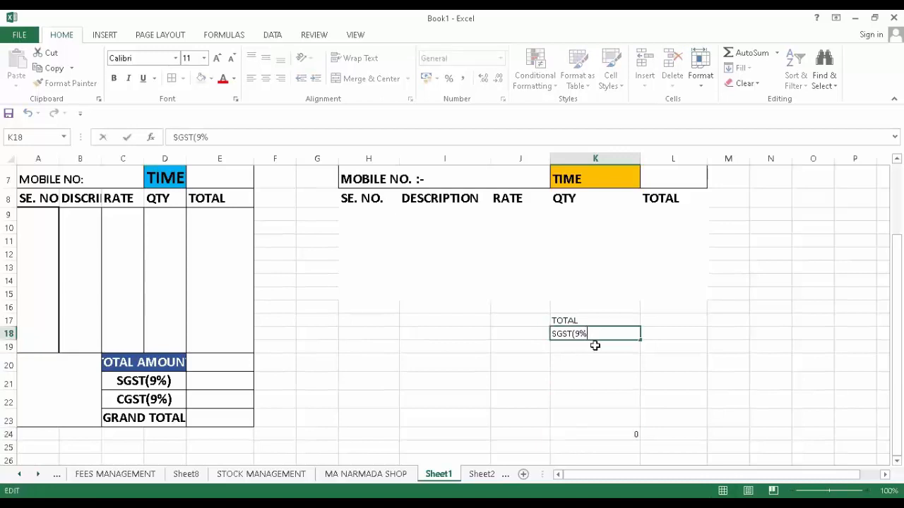
text())
click(579, 351)
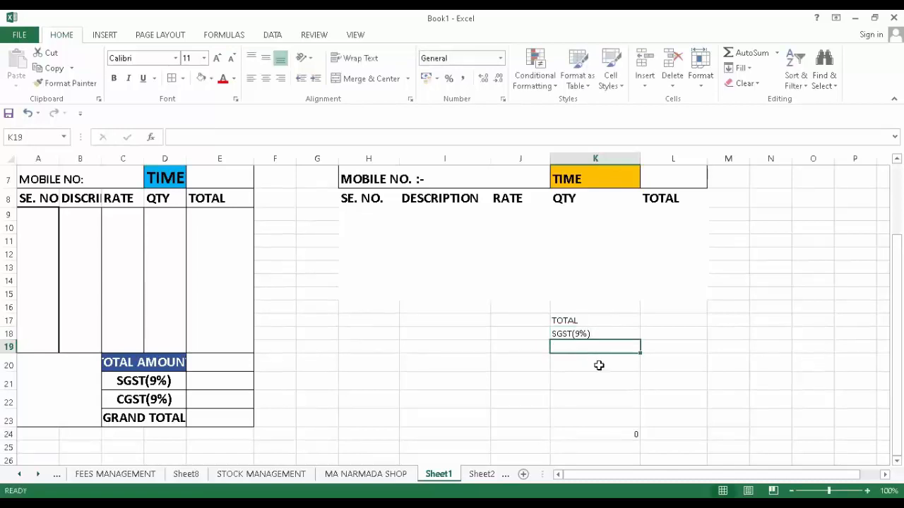
text(CGST(9%))
scroll(567, 413, up, 1)
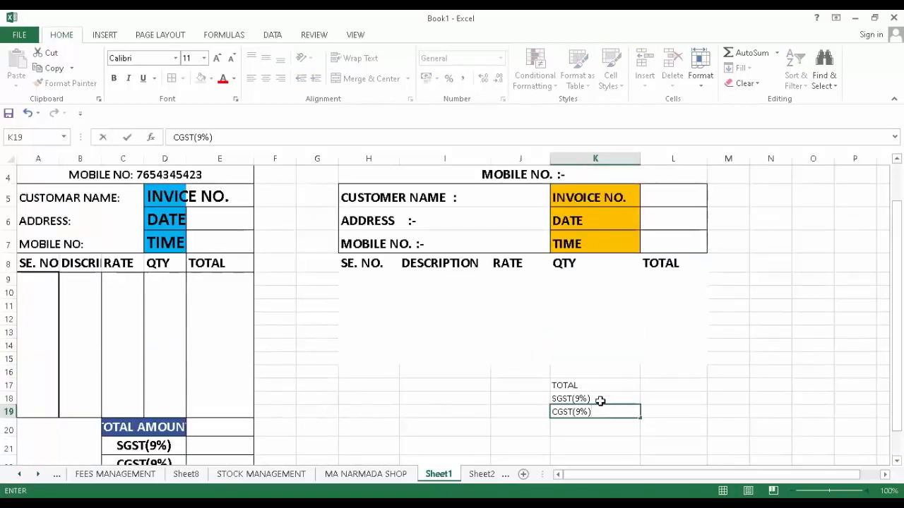
click(572, 431)
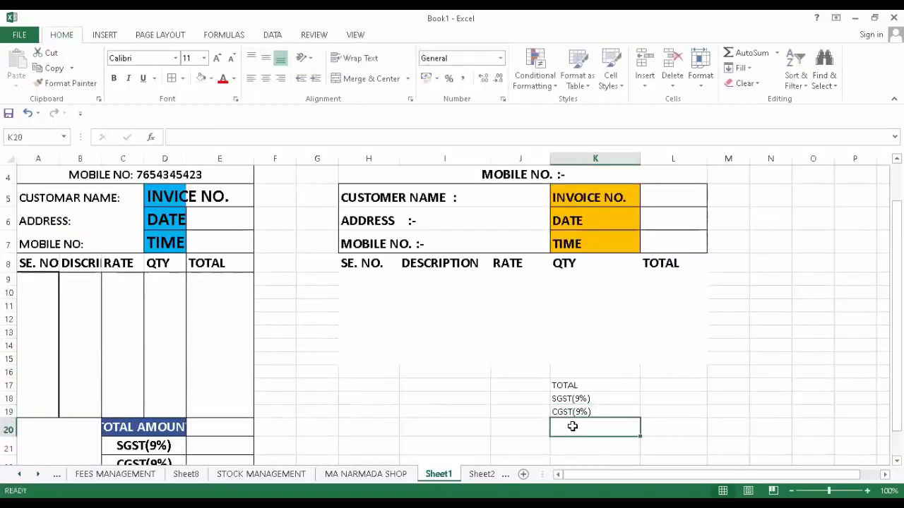
- Enter the GRAND TOTAL label in K20, restoring it after an accidental change
key(Right)
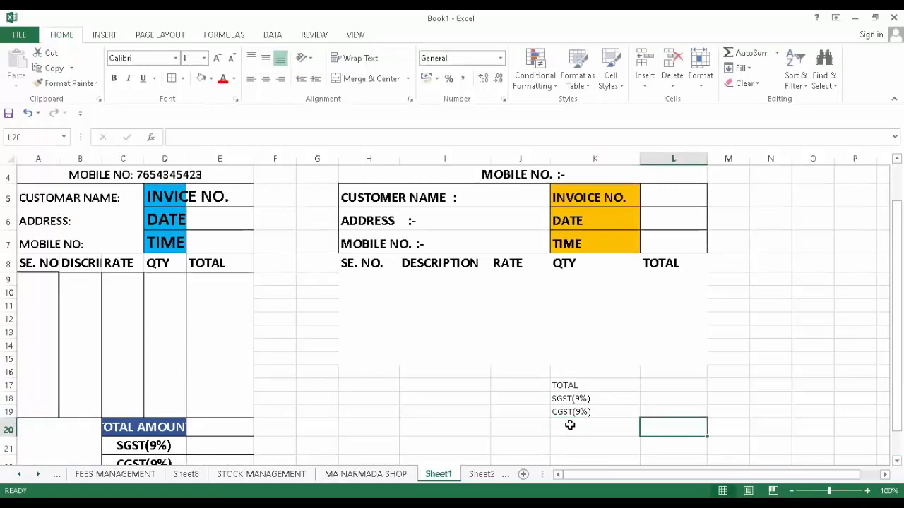
click(599, 432)
text(GRAND)
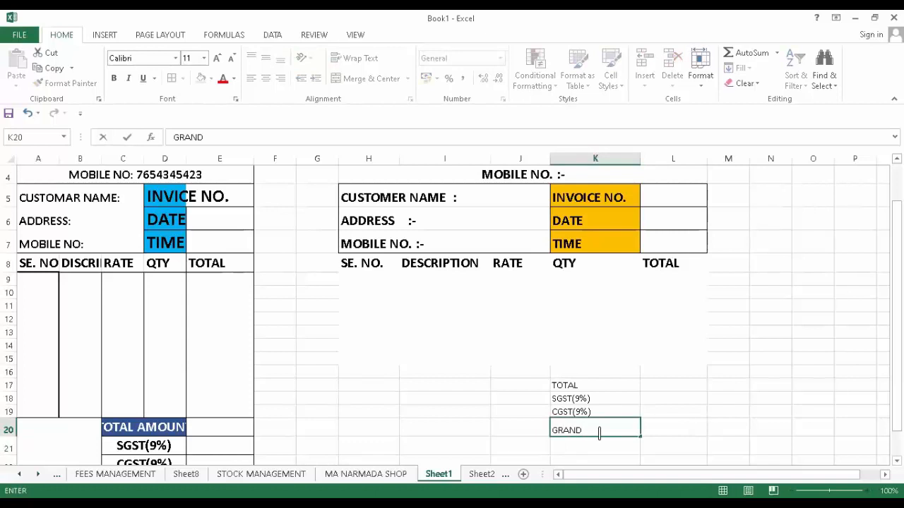
text( TOTAL)
drag(614, 388, 646, 430)
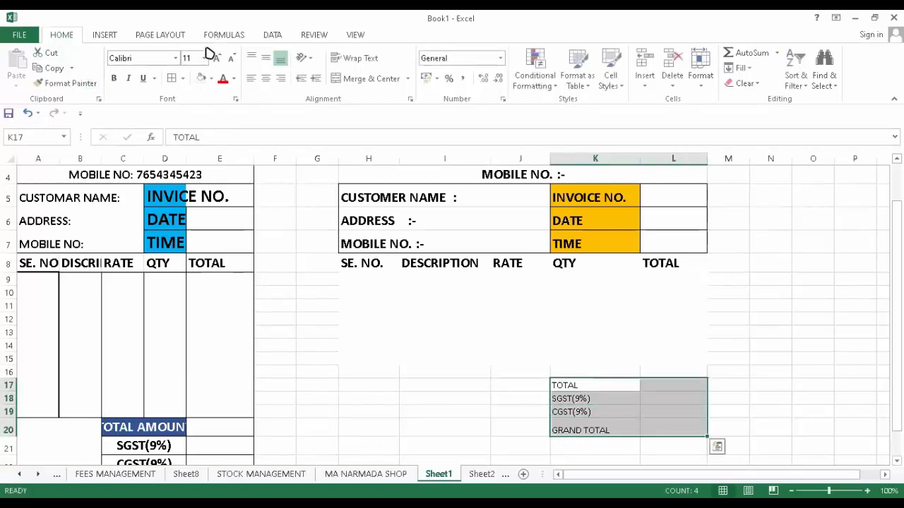
click(552, 459)
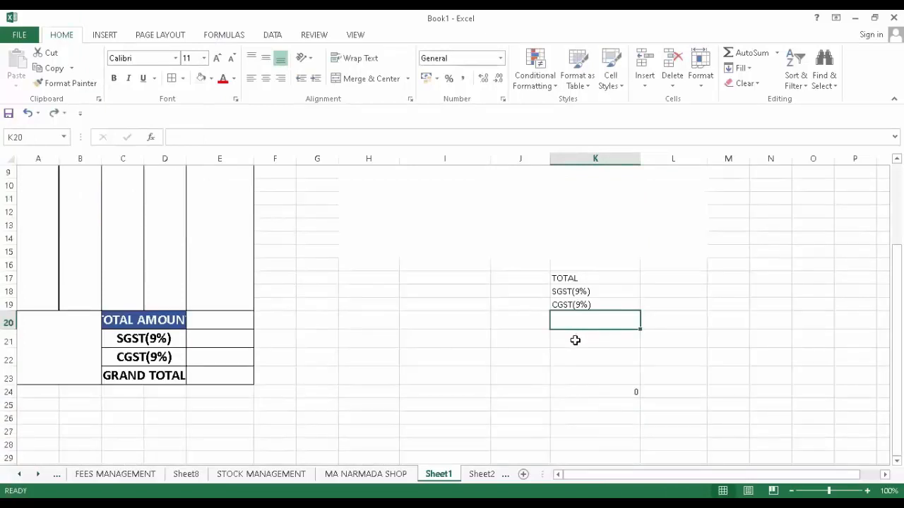
key(ctrl+y)
- Make the TOTAL to GRAND TOTAL labels in K17:K20 bold and larger
drag(606, 279, 606, 320)
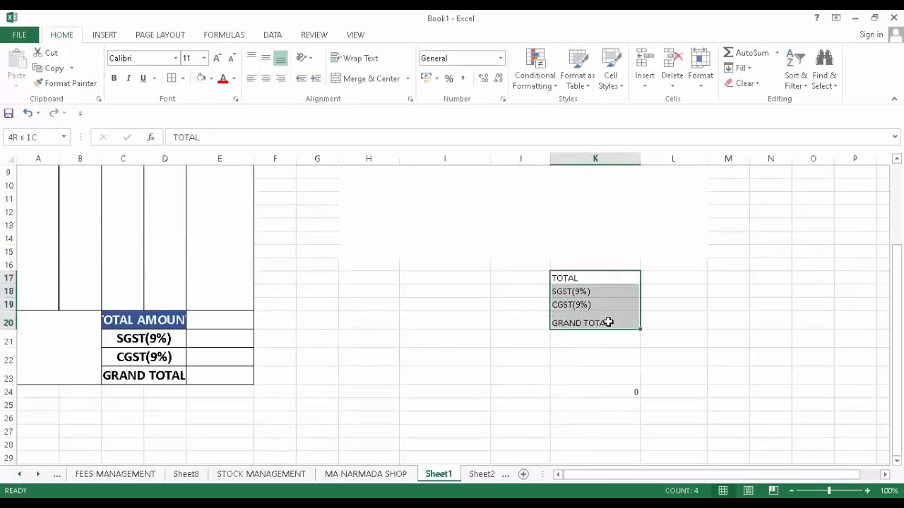
click(114, 79)
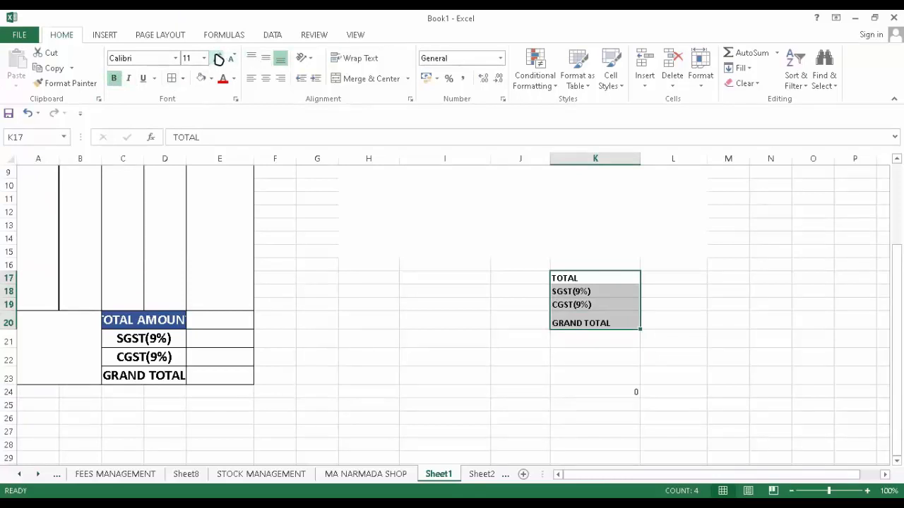
click(219, 58)
click(219, 59)
click(219, 59)
click(219, 58)
- Put an outside border around the whole second invoice H1:L20
scroll(412, 205, up, 3)
drag(415, 189, 435, 471)
drag(432, 473, 440, 366)
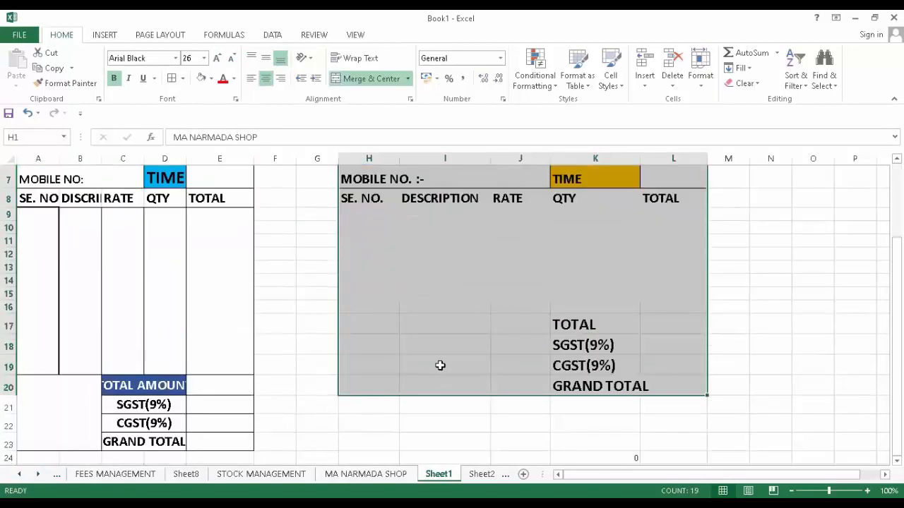
click(182, 78)
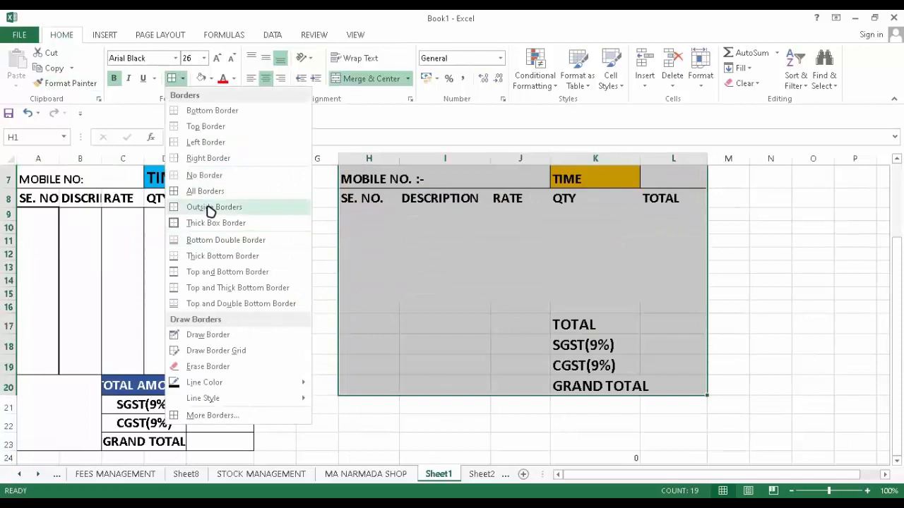
click(211, 207)
scroll(478, 316, up, 2)
click(739, 370)
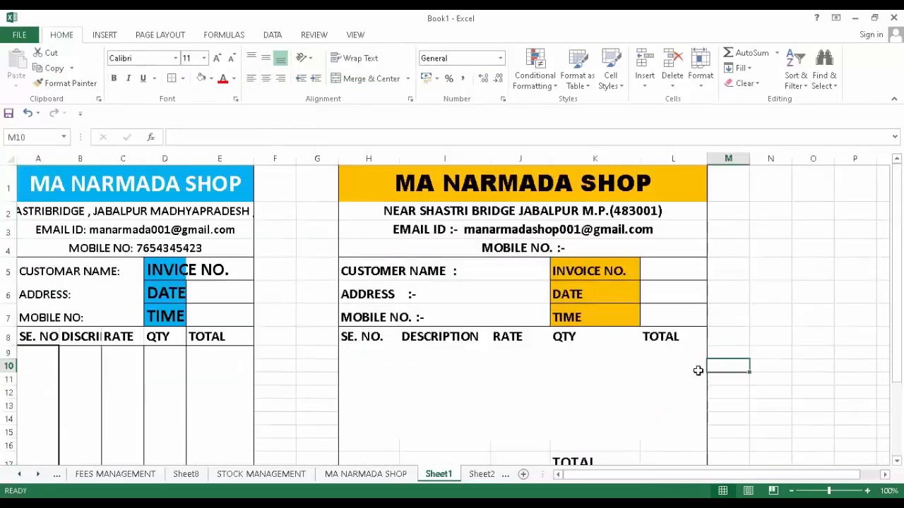
scroll(493, 338, down, 1)
- Box the DESCRIPTION cells I8:I16 and QTY cells K8:K16 with borders
drag(433, 262, 439, 368)
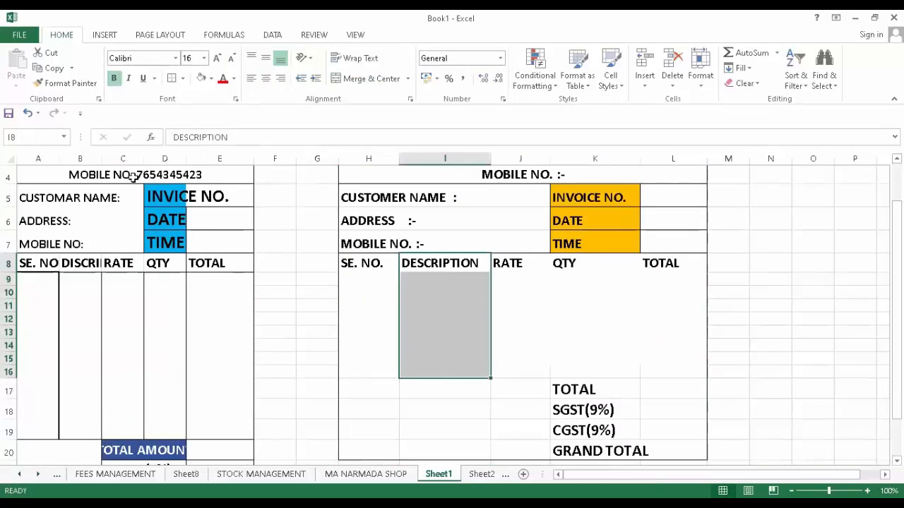
drag(584, 265, 581, 372)
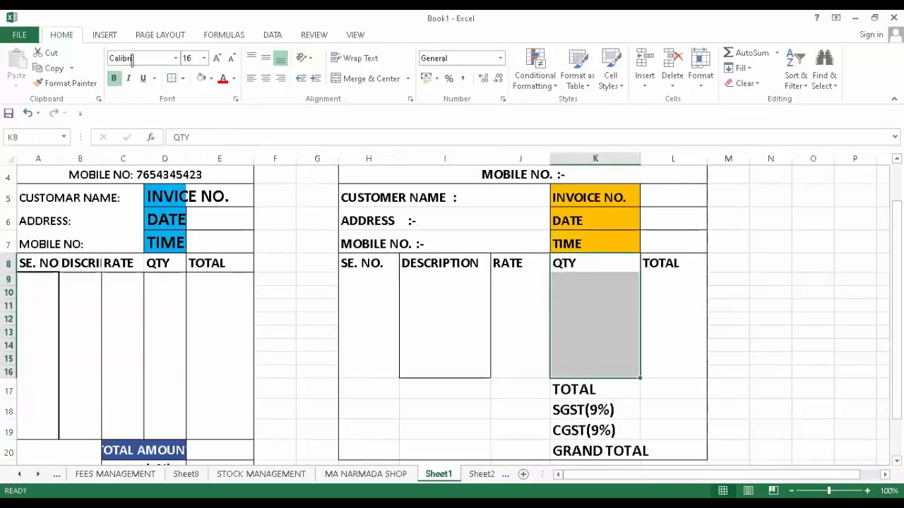
click(720, 313)
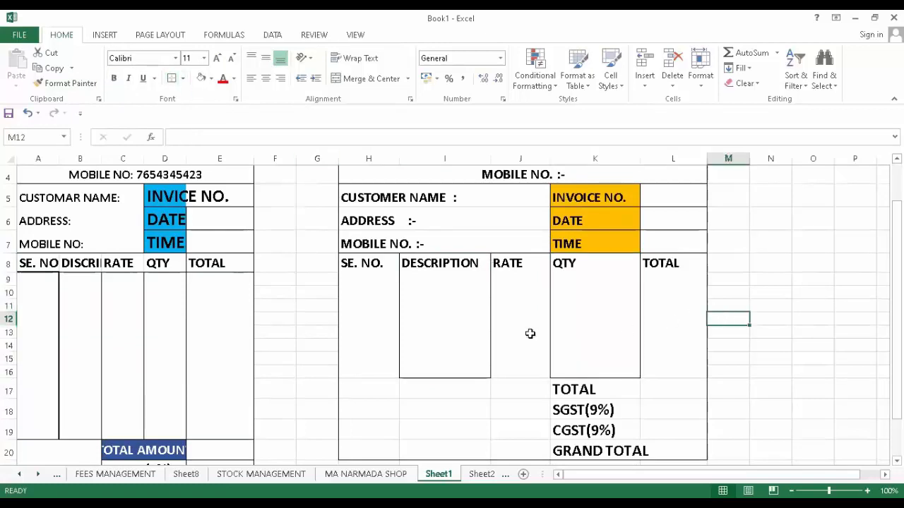
- Fill the blank cells H17:J20 left of the totals with white
drag(345, 393, 648, 449)
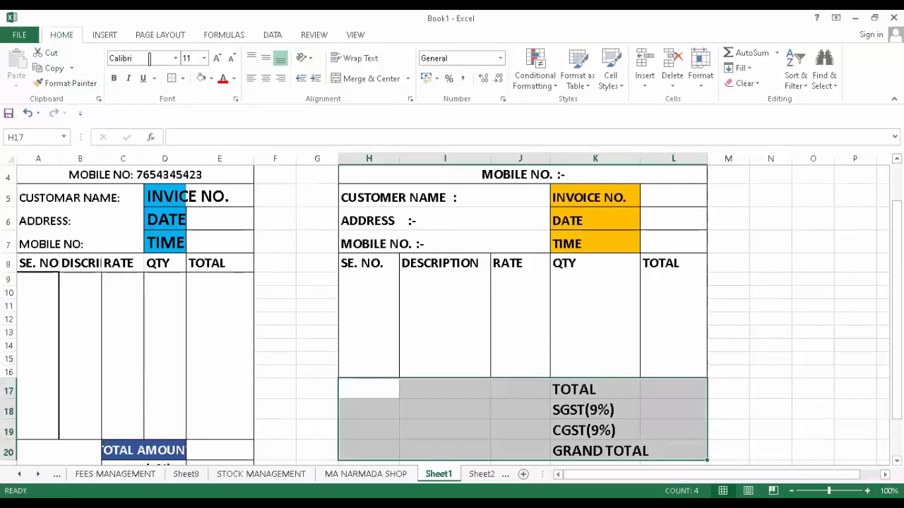
click(625, 359)
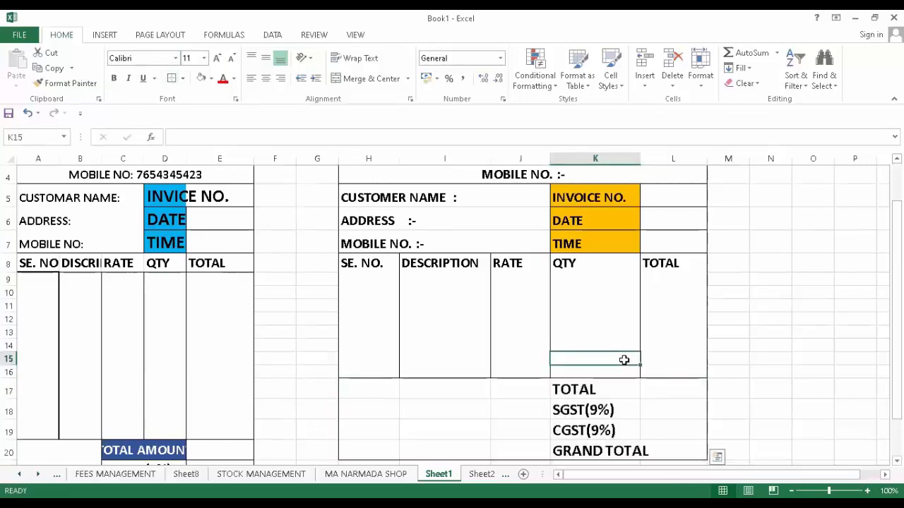
drag(372, 383, 497, 449)
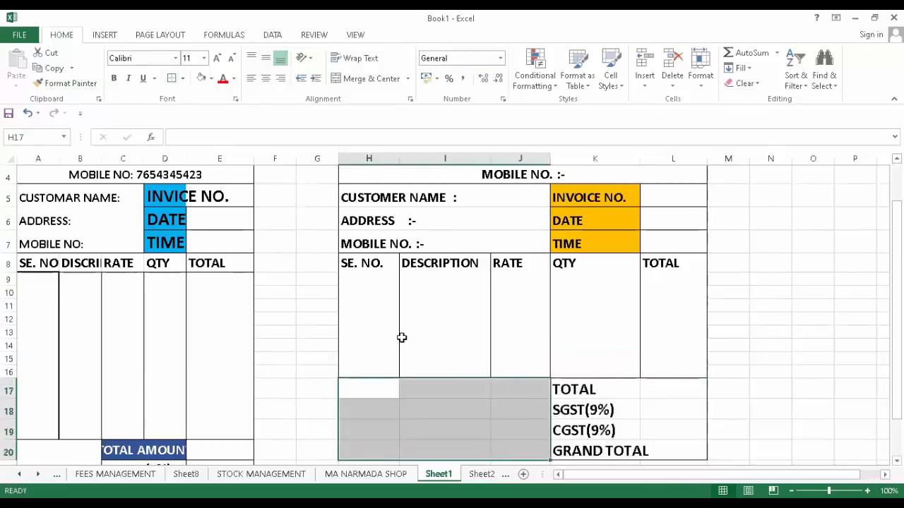
click(205, 79)
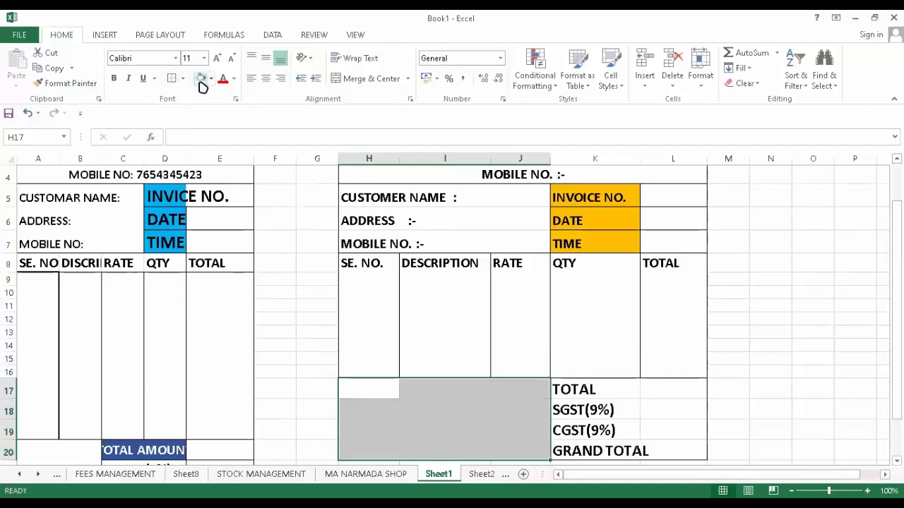
click(627, 353)
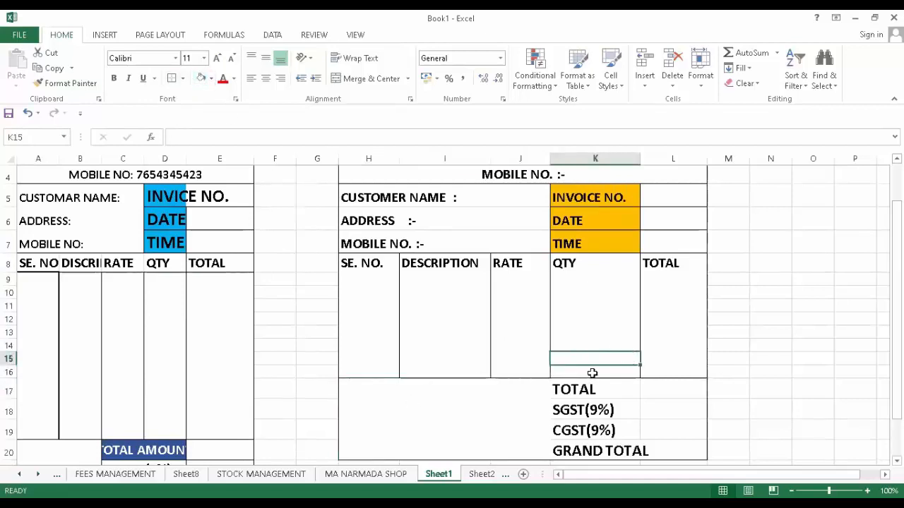
scroll(591, 370, down, 2)
scroll(590, 366, up, 1)
drag(572, 326, 570, 387)
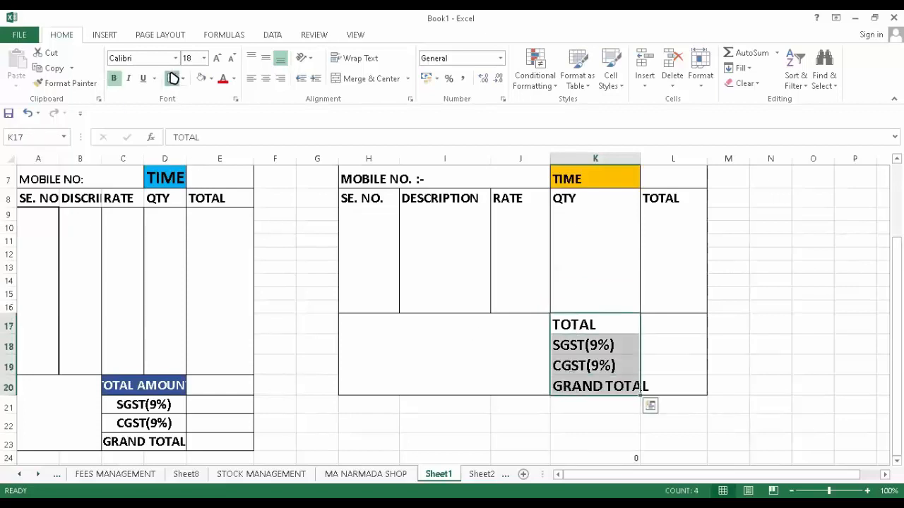
click(547, 369)
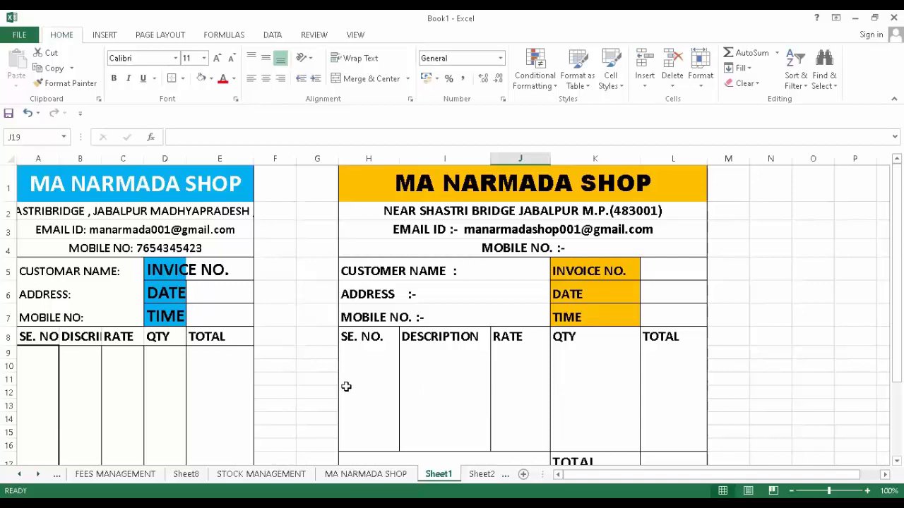
- Enter invoice number 405 in cell L5
click(655, 275)
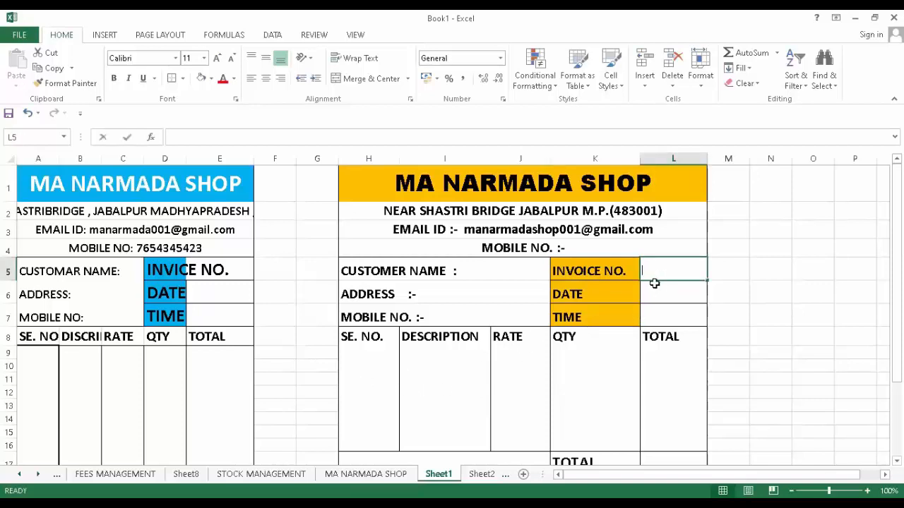
text(40)
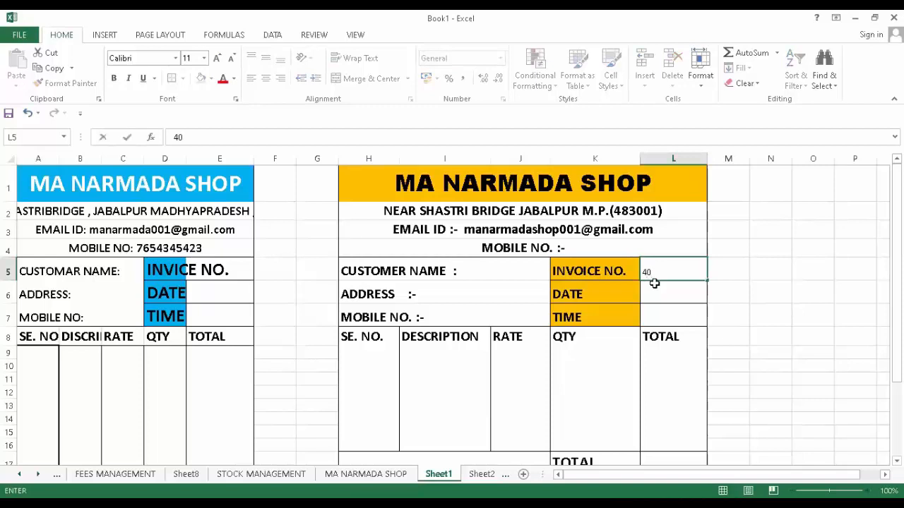
text(5)
click(780, 297)
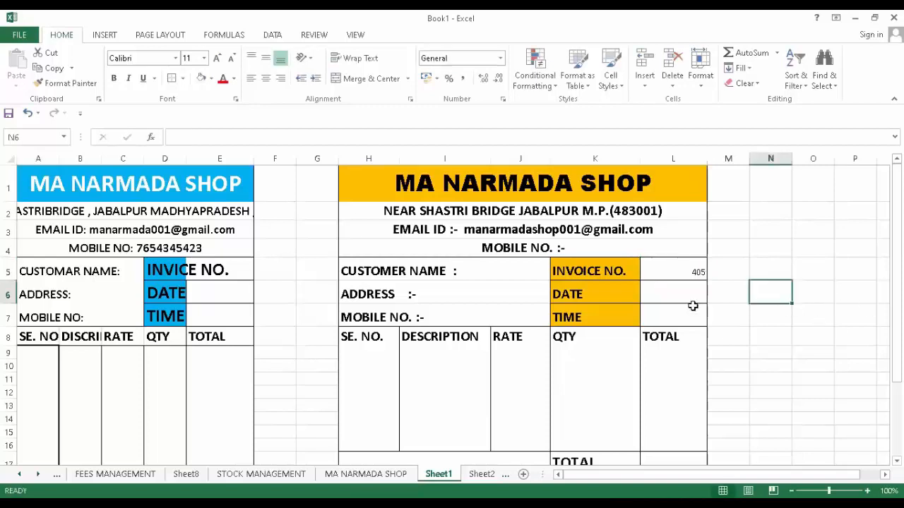
click(653, 268)
- Format 405 bold, red, size 18, centred both ways, in Bahnschrift SemiBold
click(114, 78)
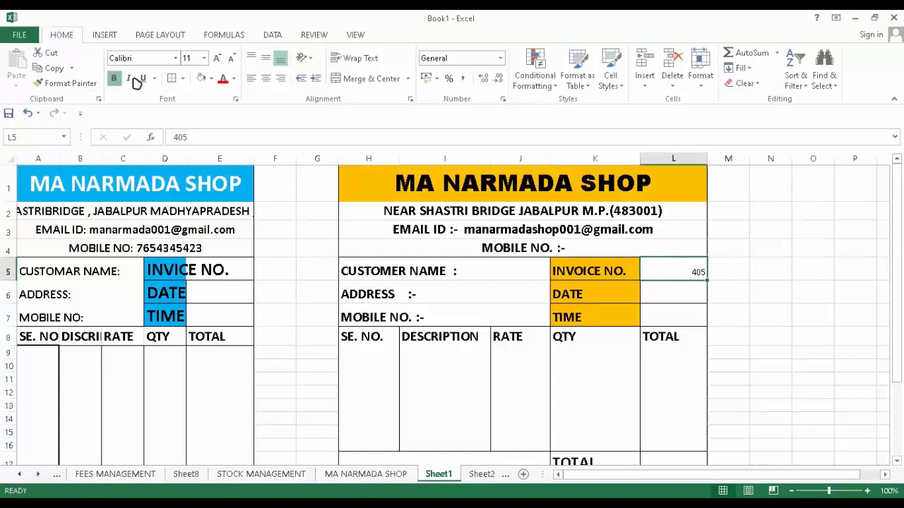
click(221, 79)
click(215, 60)
click(215, 59)
click(215, 60)
click(215, 59)
click(265, 78)
click(264, 59)
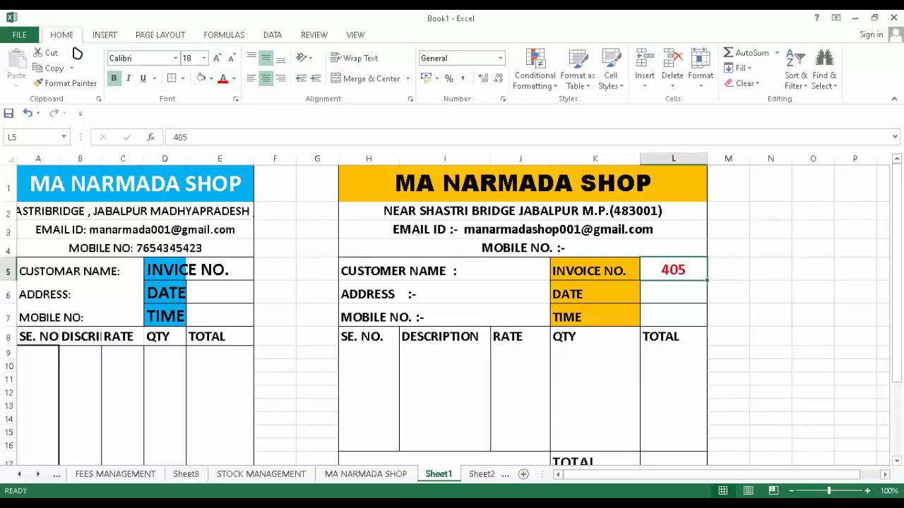
click(175, 58)
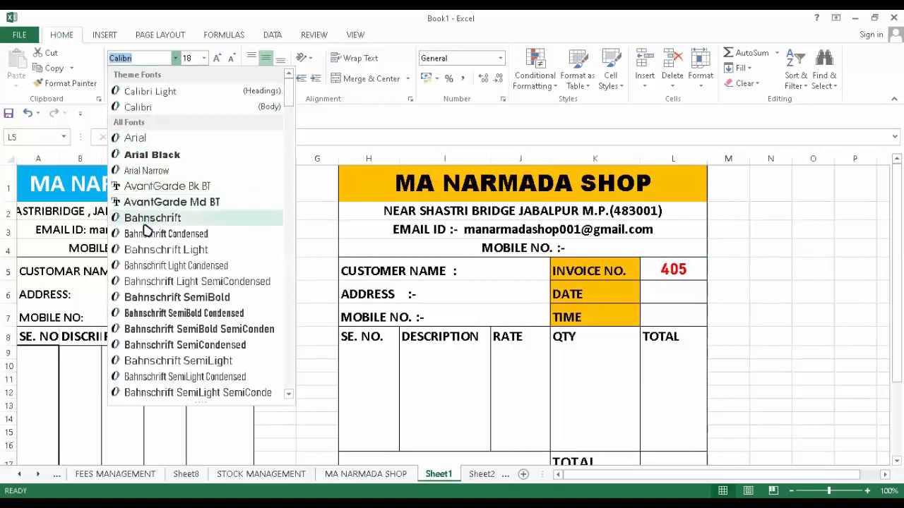
click(129, 298)
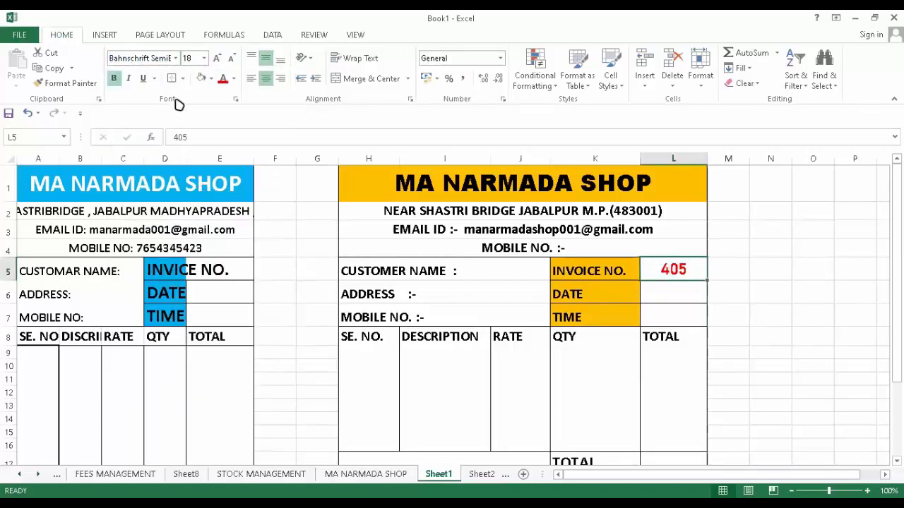
click(660, 299)
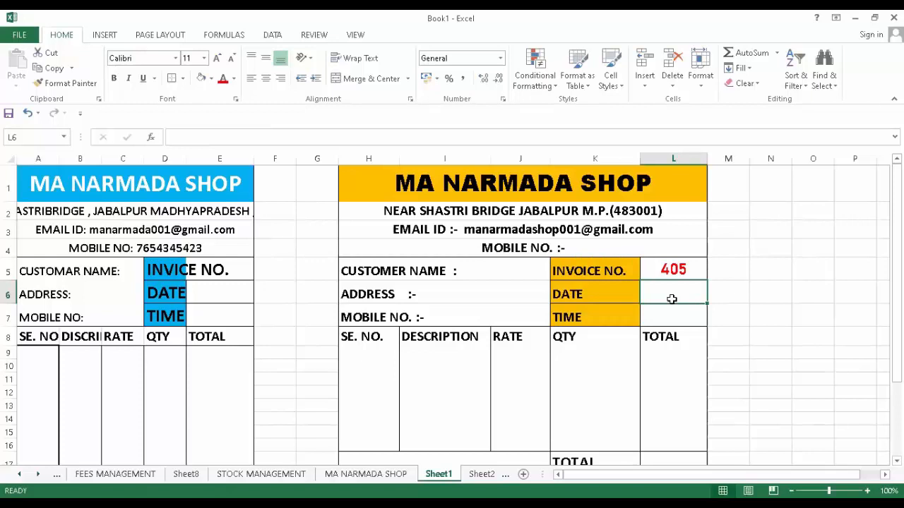
- Enter =TODAY() in L6 so it shows 29-01-2024
text(-)
key(BackSpace)
text(=)
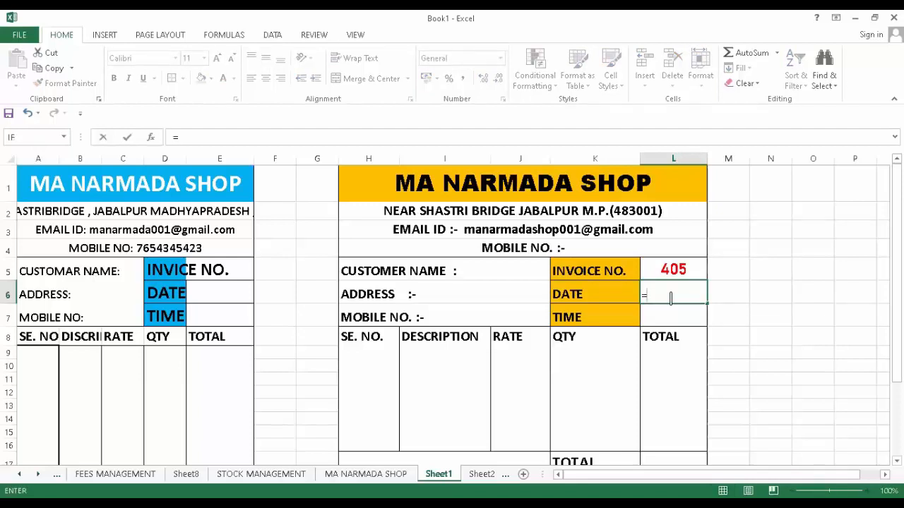
text(TODA)
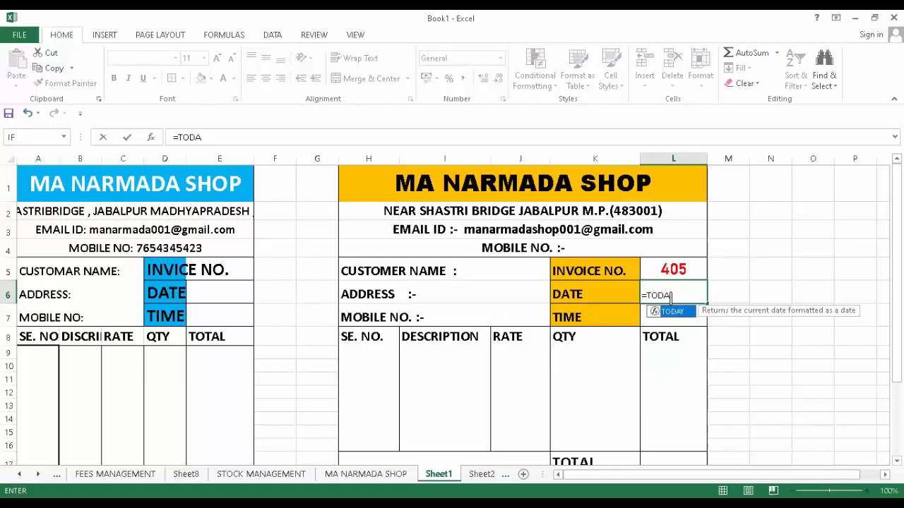
text(Y())
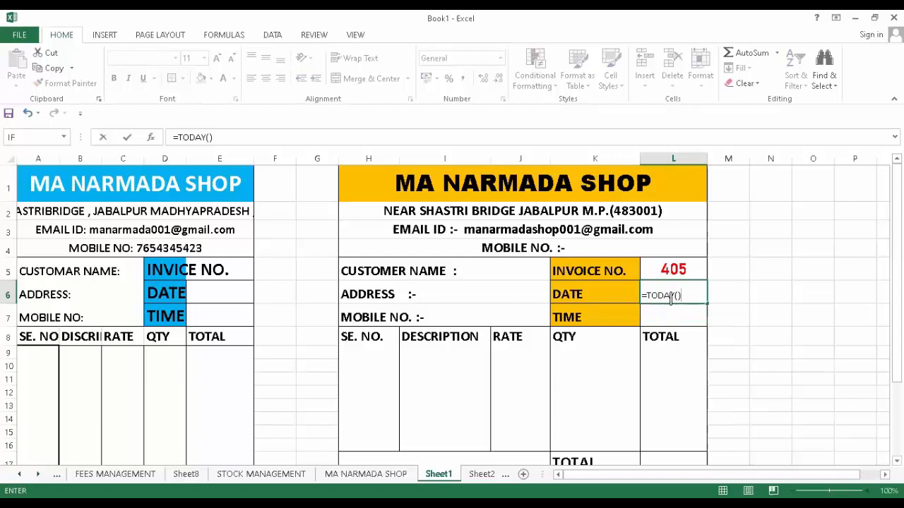
key(Return)
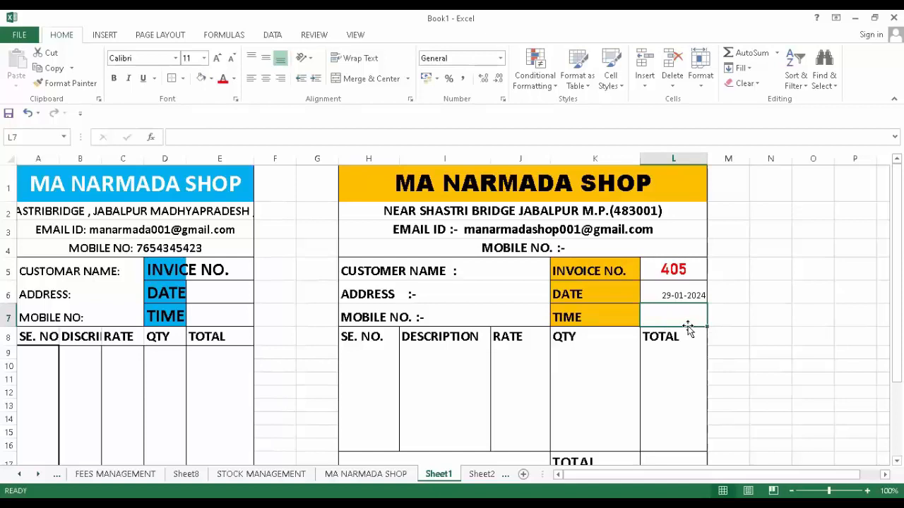
- Make the date bold and 16-point, and AutoFit column L to fit it
click(689, 286)
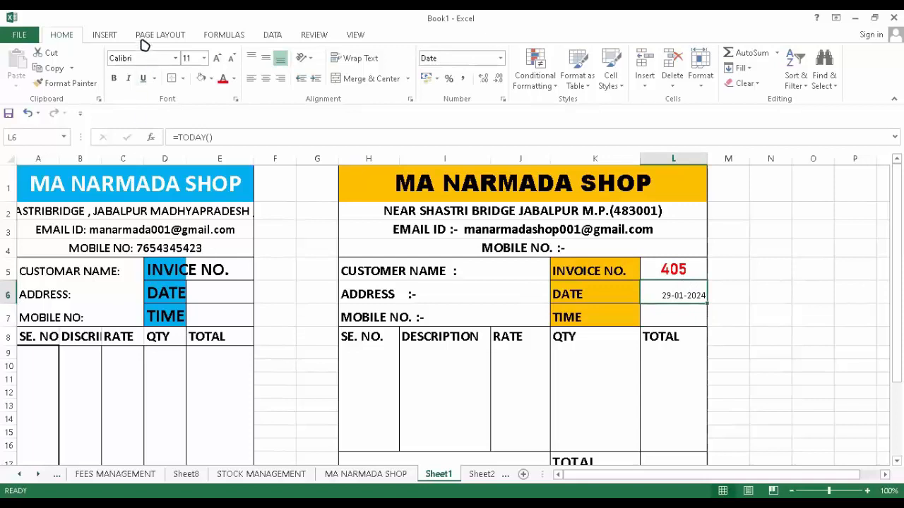
click(117, 81)
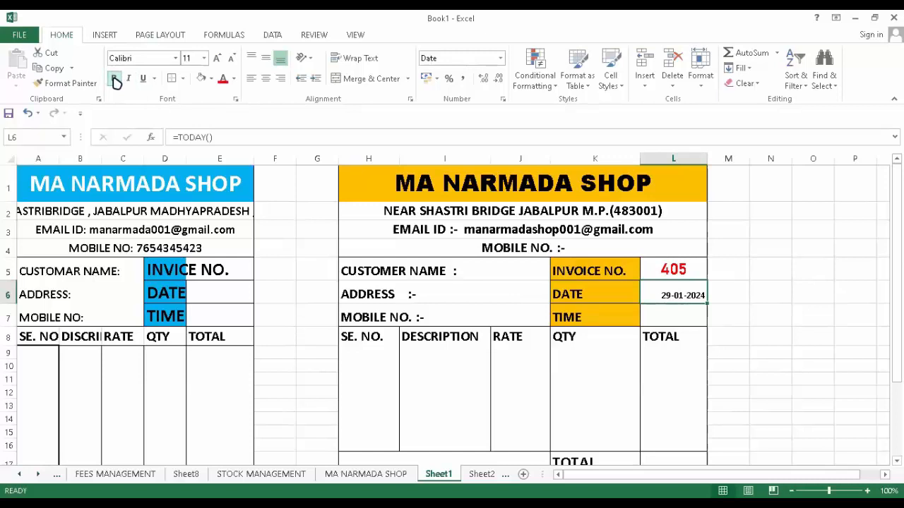
click(220, 60)
click(218, 59)
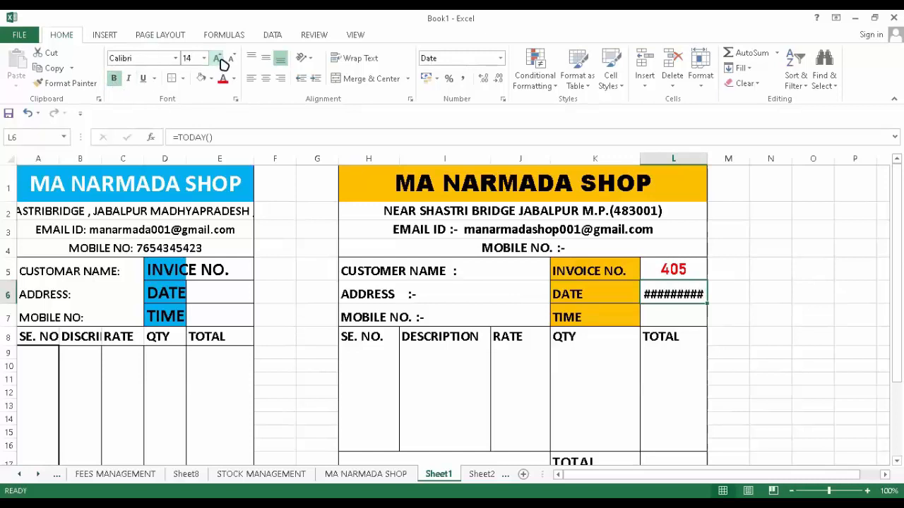
double_click(709, 161)
click(678, 318)
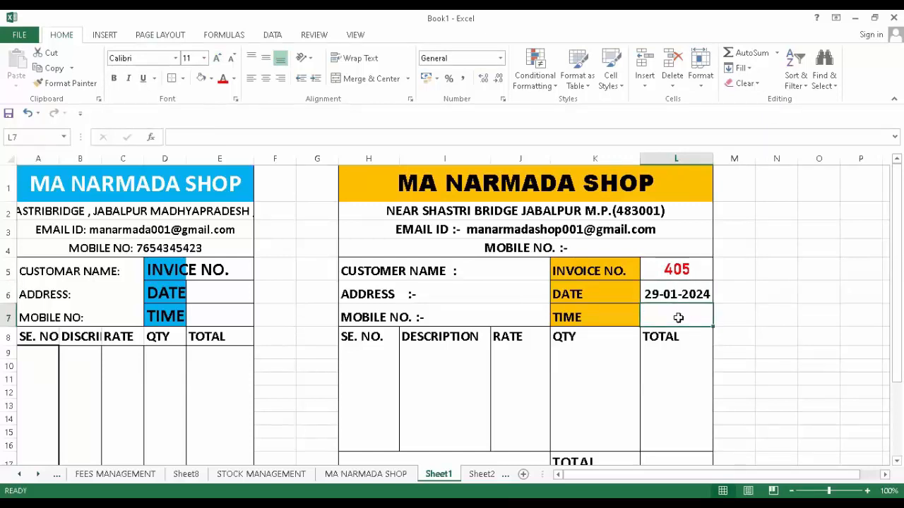
- Enter =NOW() in L7 and apply Time format to show 15:54:30
text(=)
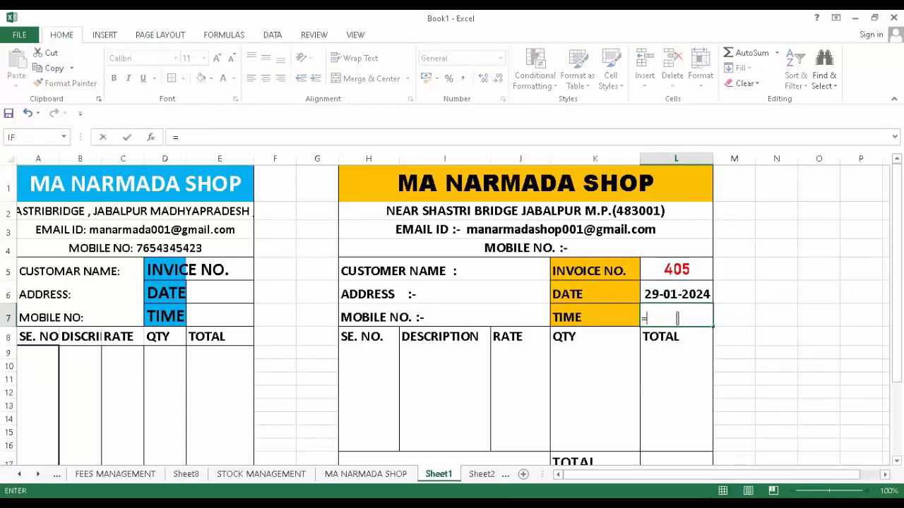
text(NO)
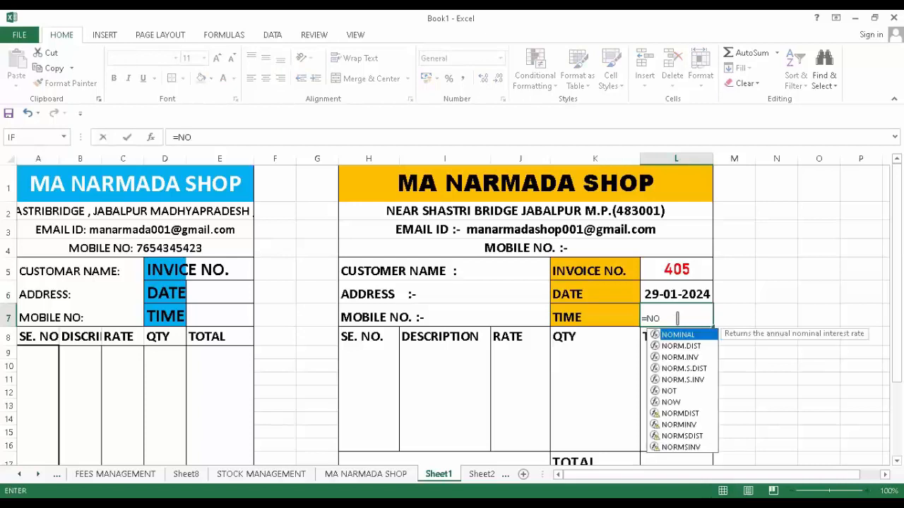
text(W())
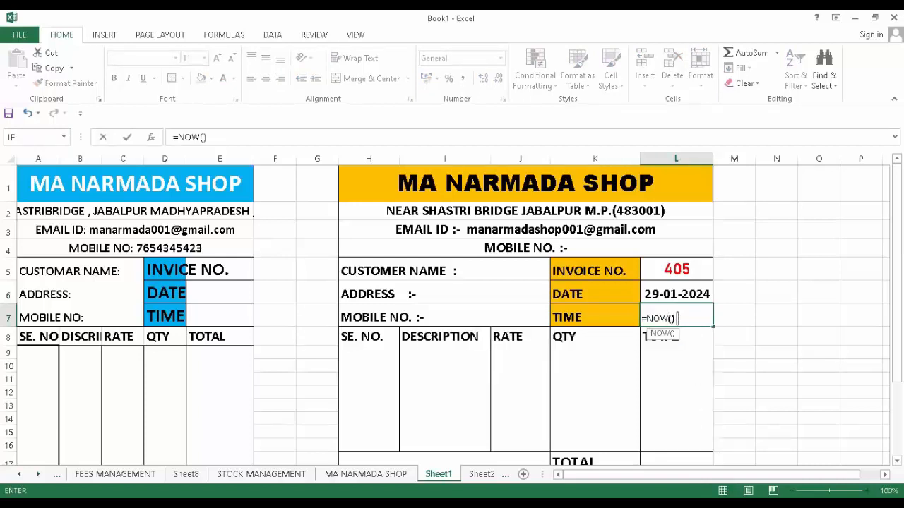
key(Return)
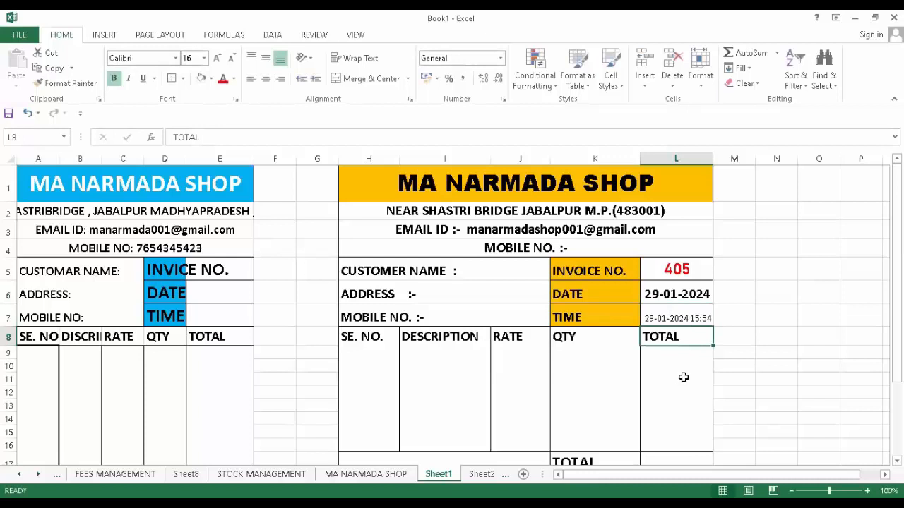
click(693, 321)
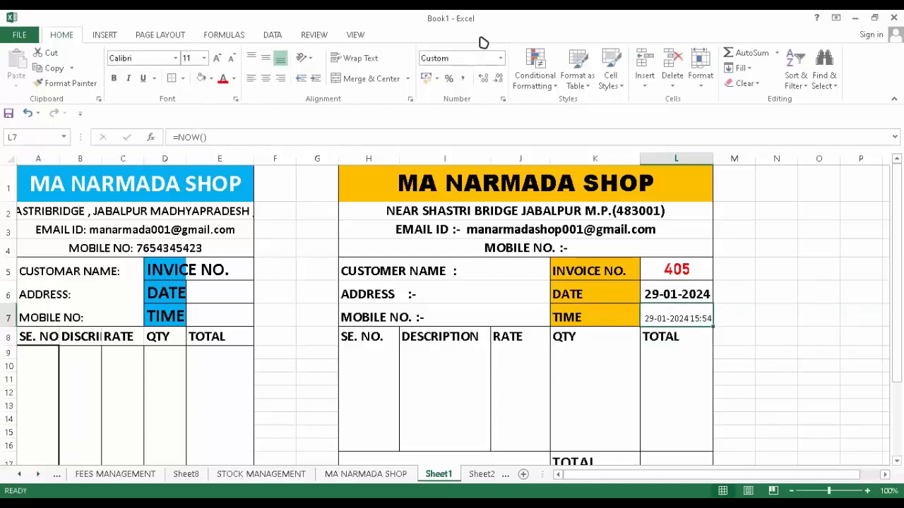
click(500, 59)
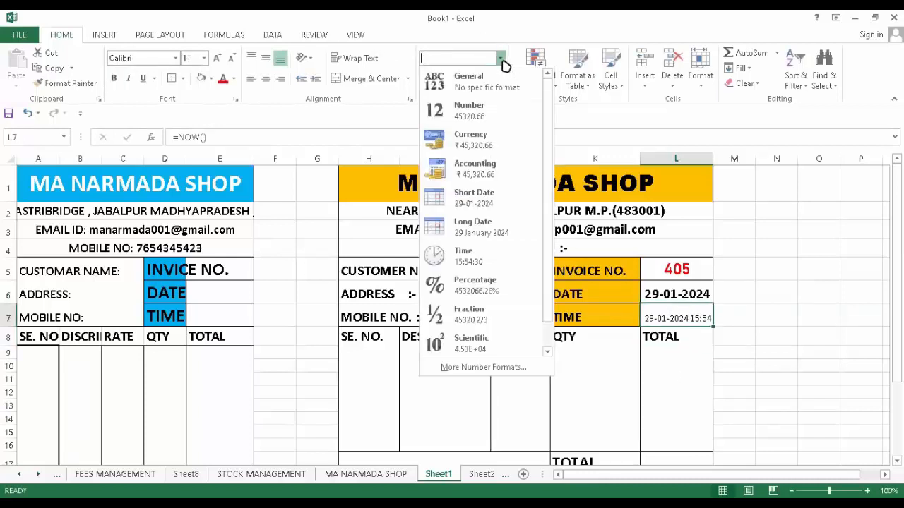
click(460, 257)
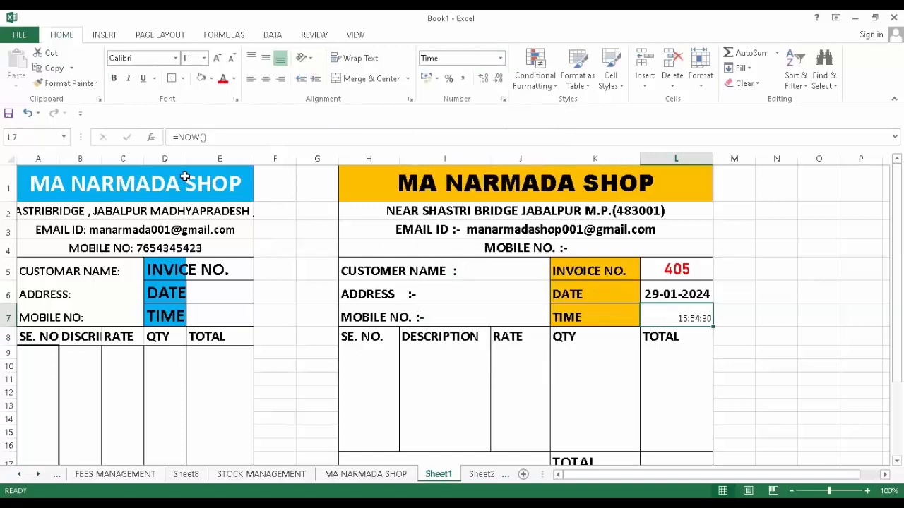
- Make the time in L7 bold with a larger font size
click(114, 78)
click(205, 58)
click(188, 136)
click(595, 379)
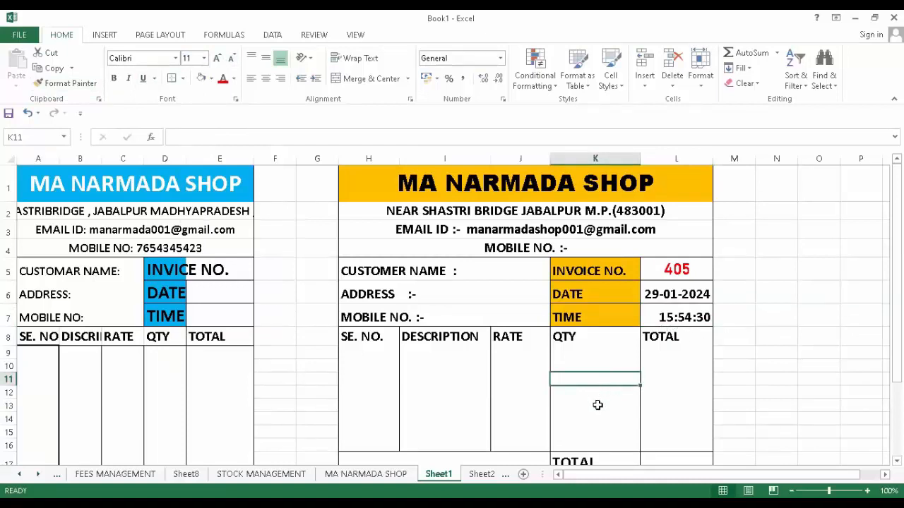
click(355, 344)
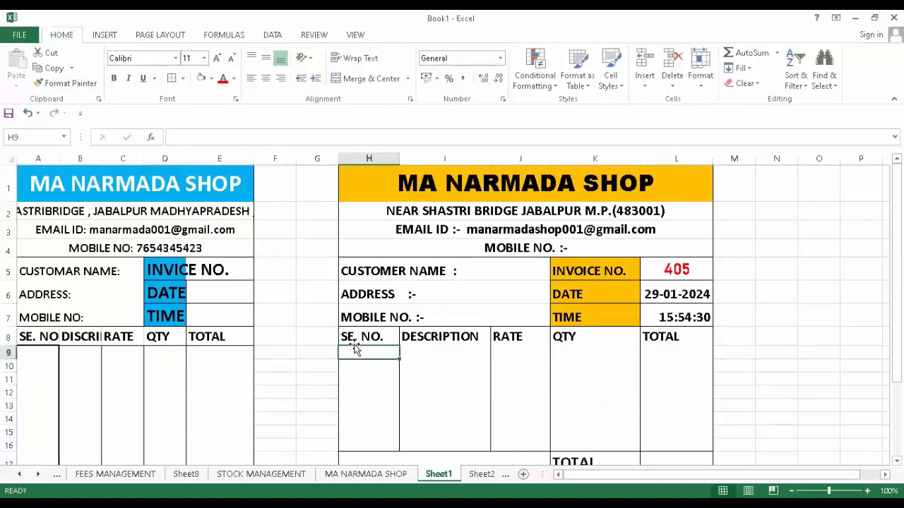
drag(353, 341, 667, 333)
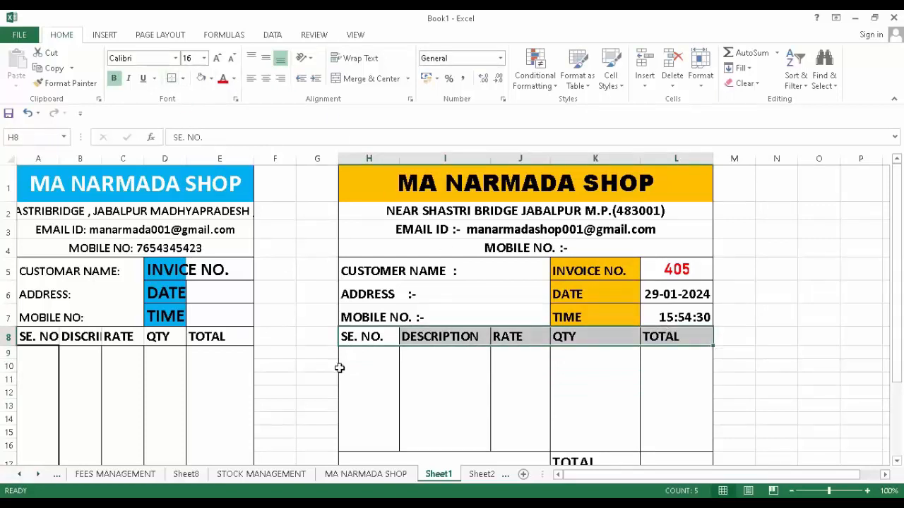
click(364, 399)
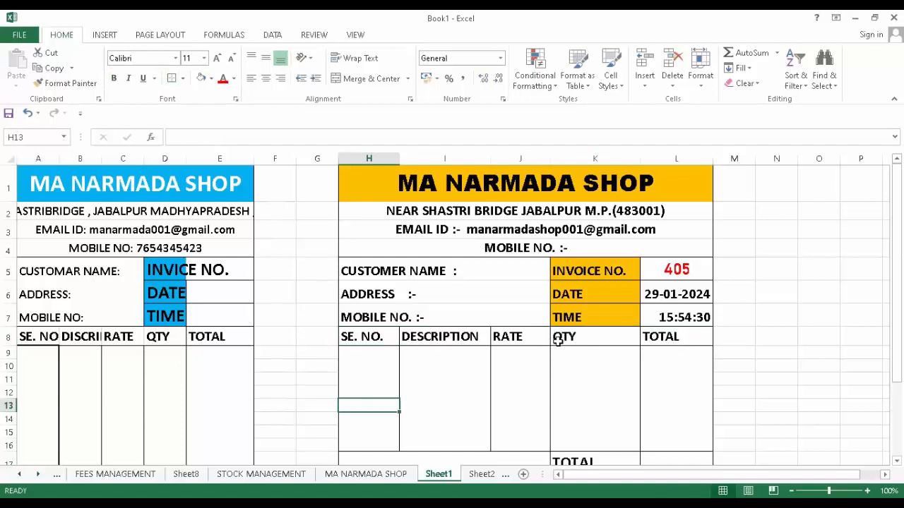
double_click(484, 278)
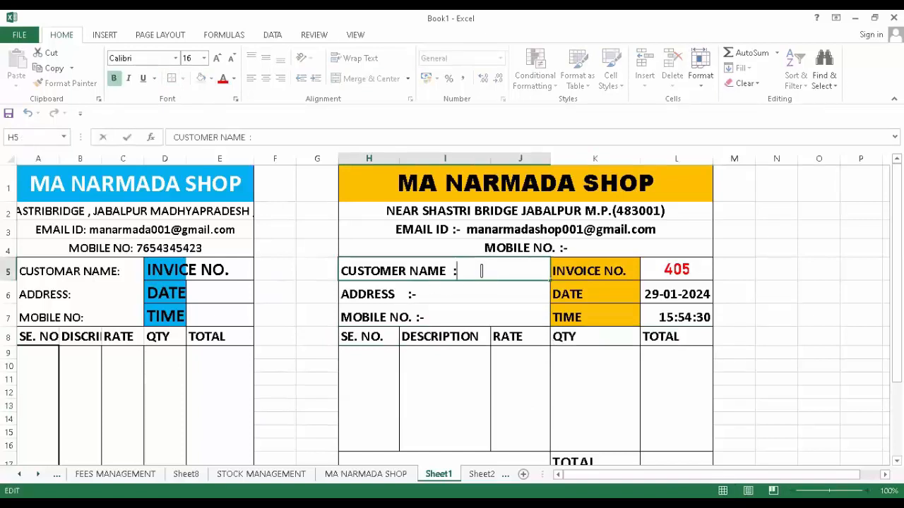
double_click(424, 296)
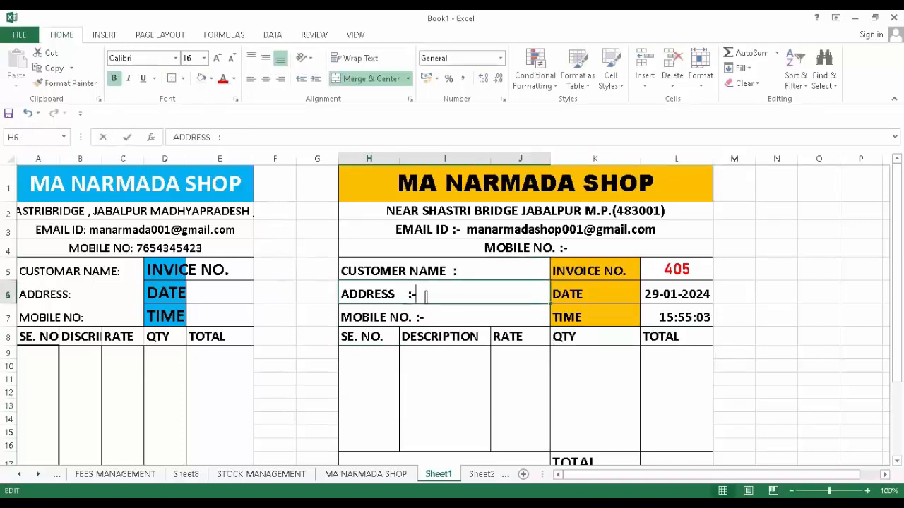
double_click(431, 318)
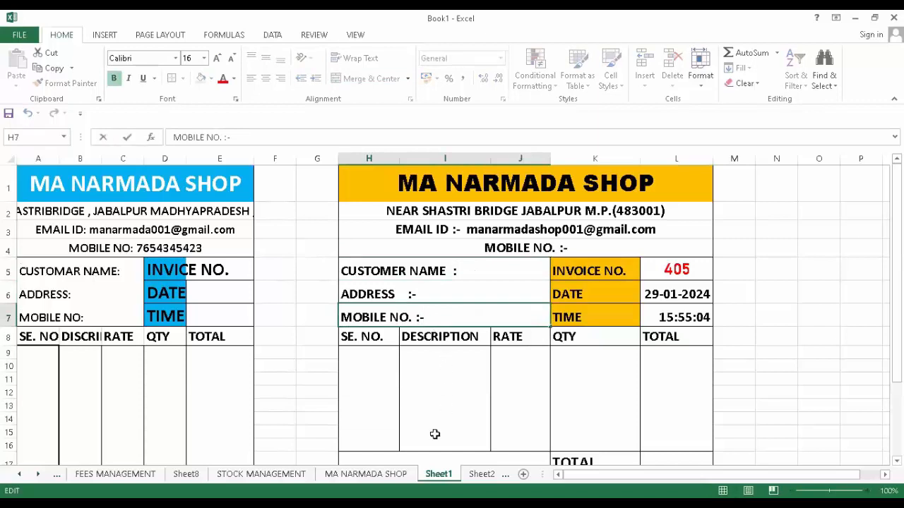
scroll(434, 429, down, 2)
scroll(402, 413, up, 2)
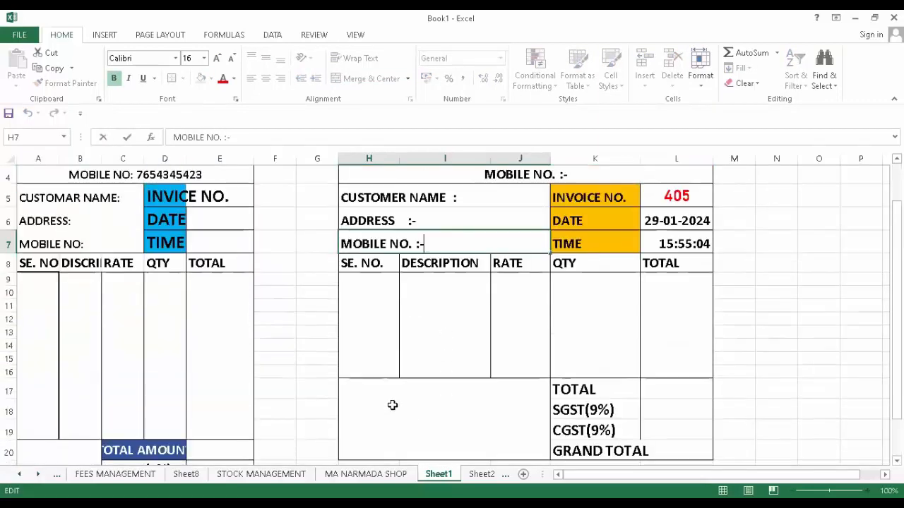
click(435, 367)
click(436, 353)
click(437, 379)
click(446, 433)
drag(446, 351, 440, 440)
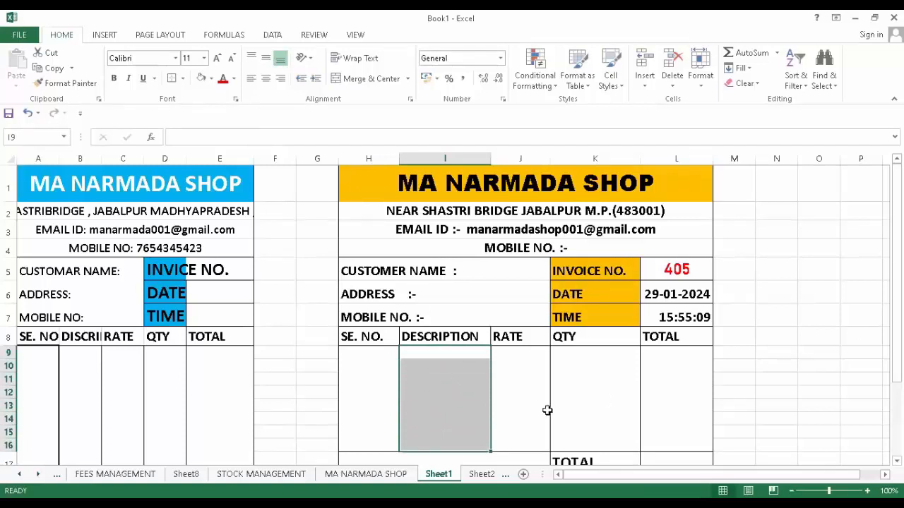
click(800, 365)
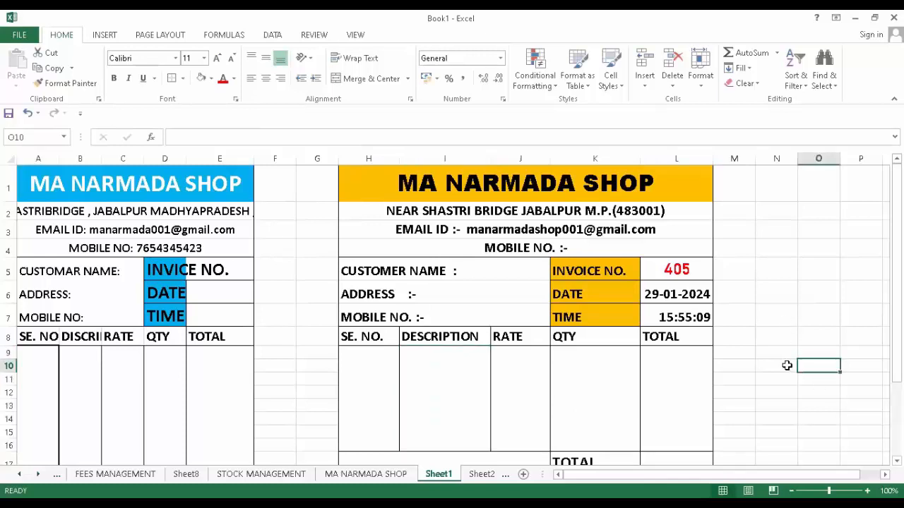
click(781, 367)
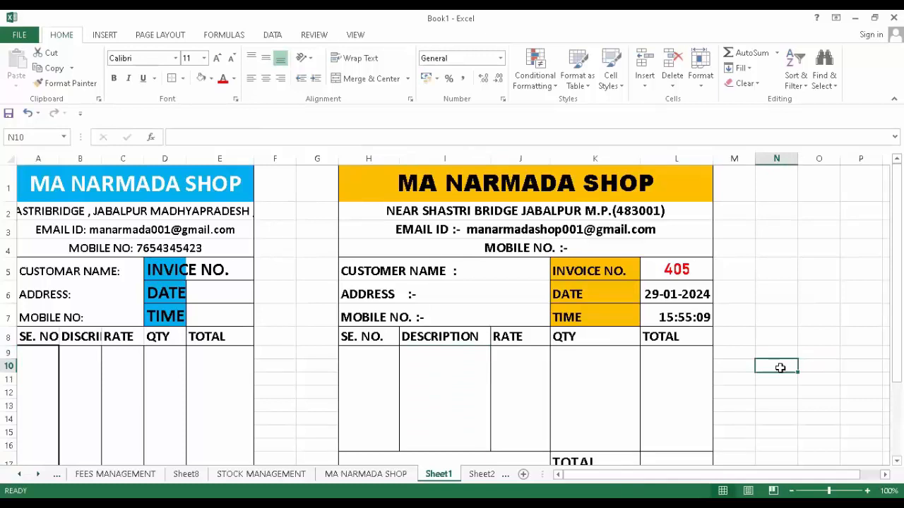
- Enter the ITEM and PRICE headers for the price list
text(S)
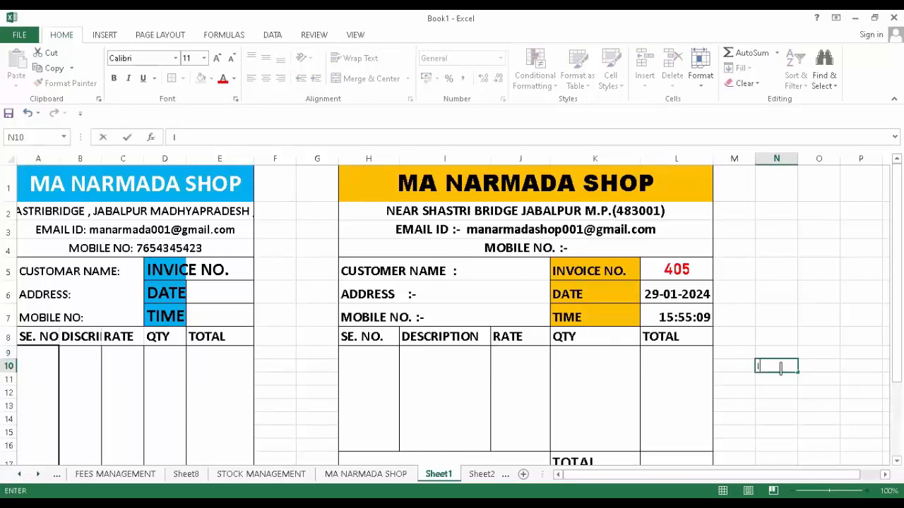
text(M)
key(Tab)
text(P)
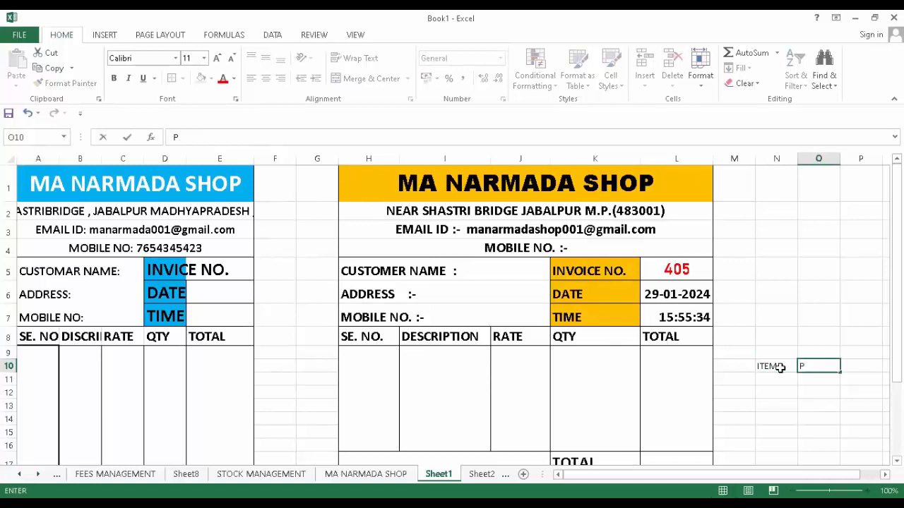
text(RICE)
click(773, 377)
- Add SOFA priced 35000 and ALMERA priced 22000
text(SOFA)
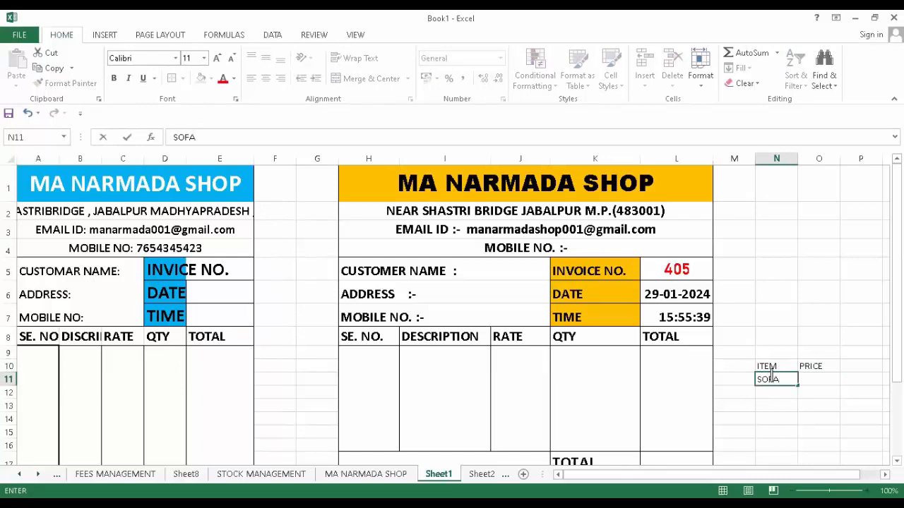
key(Tab)
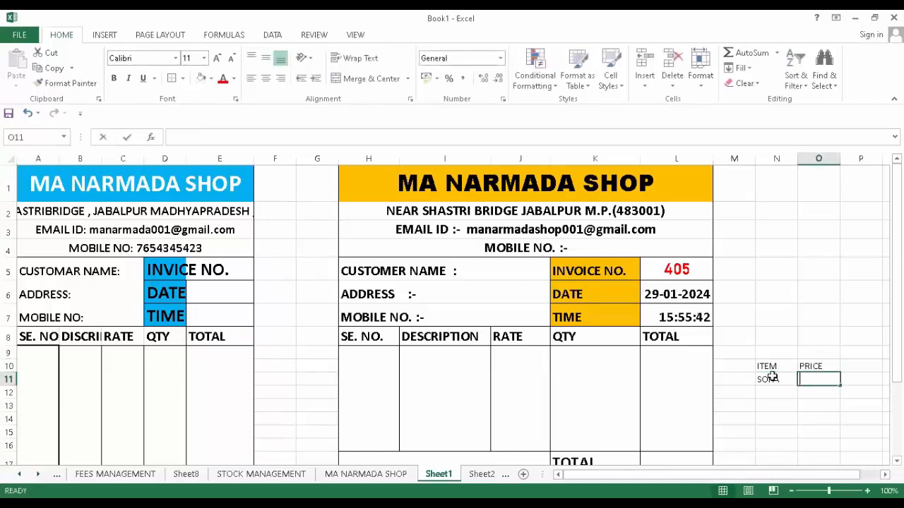
text(35000)
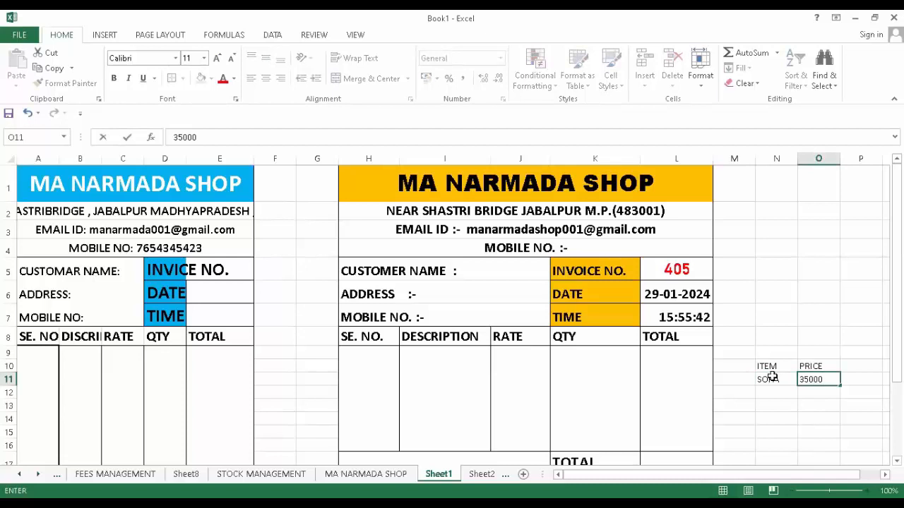
key(Return)
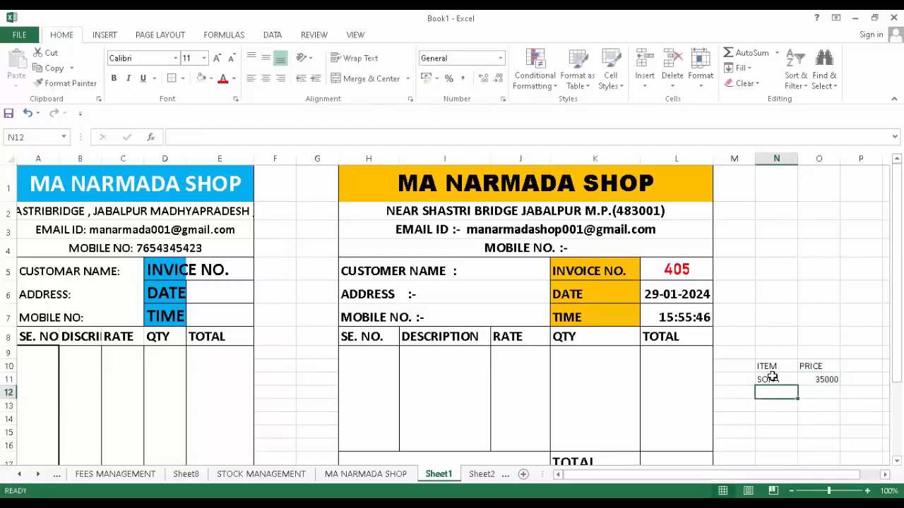
text(ALMERA)
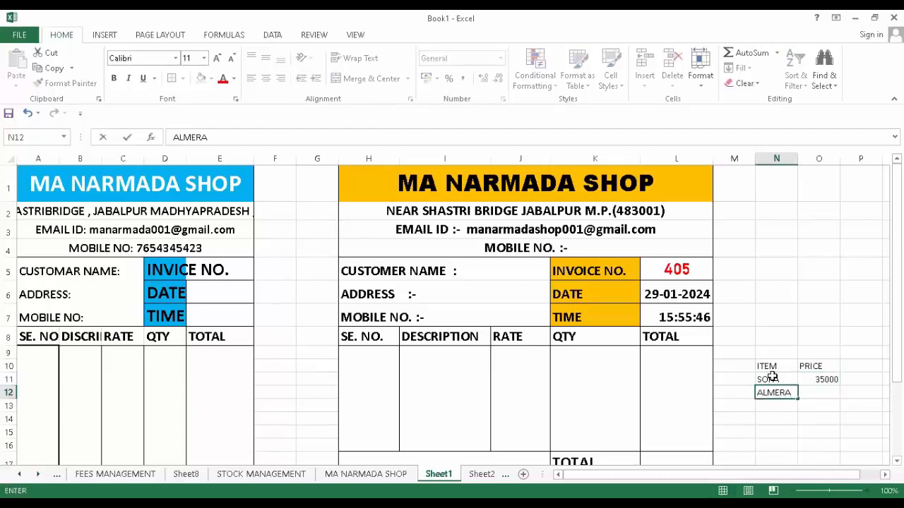
key(Tab)
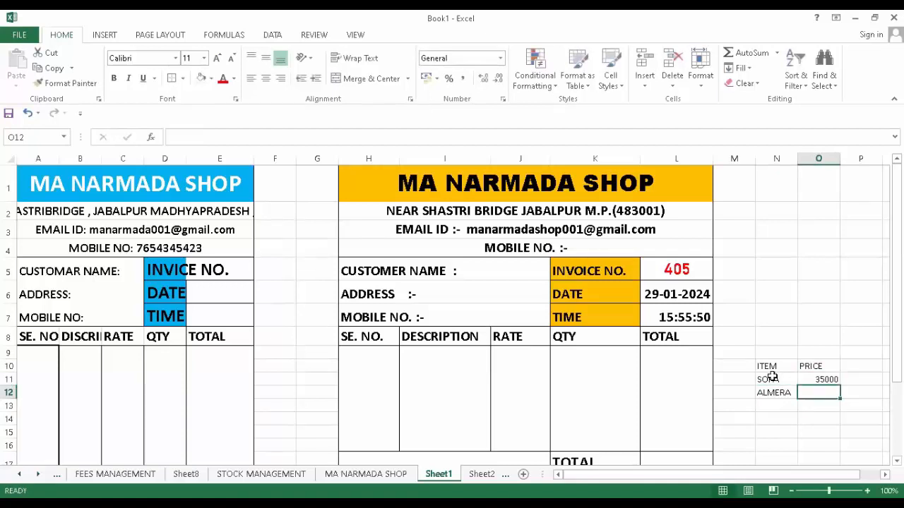
text(22000)
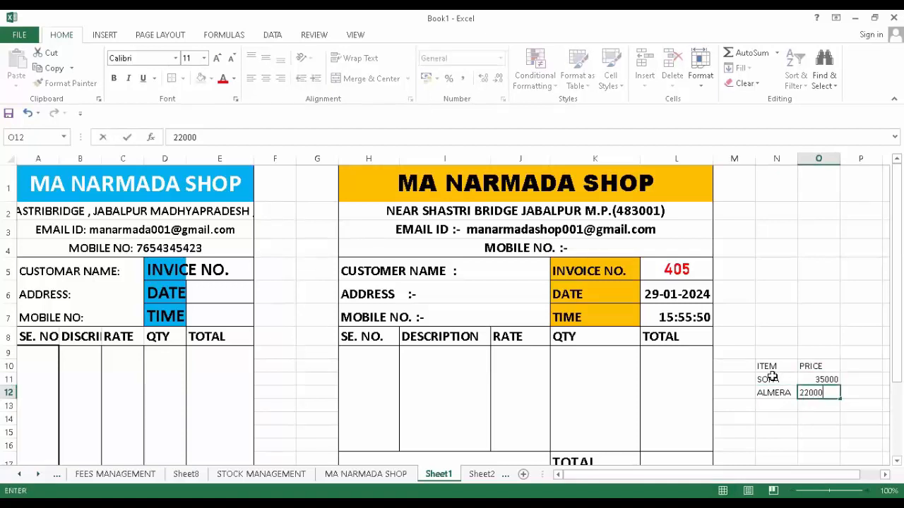
key(Return)
key(Tab)
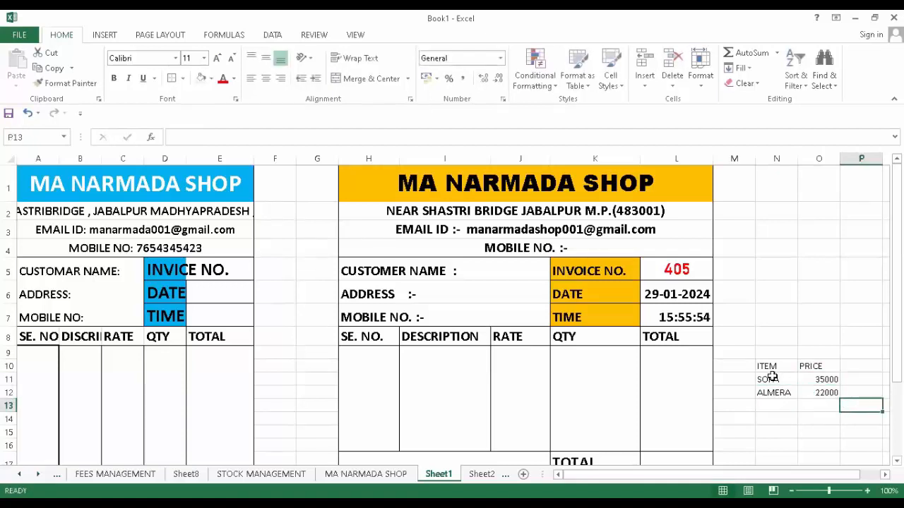
- Add COOLER priced 10000 and FRIDGE priced 15000
click(776, 404)
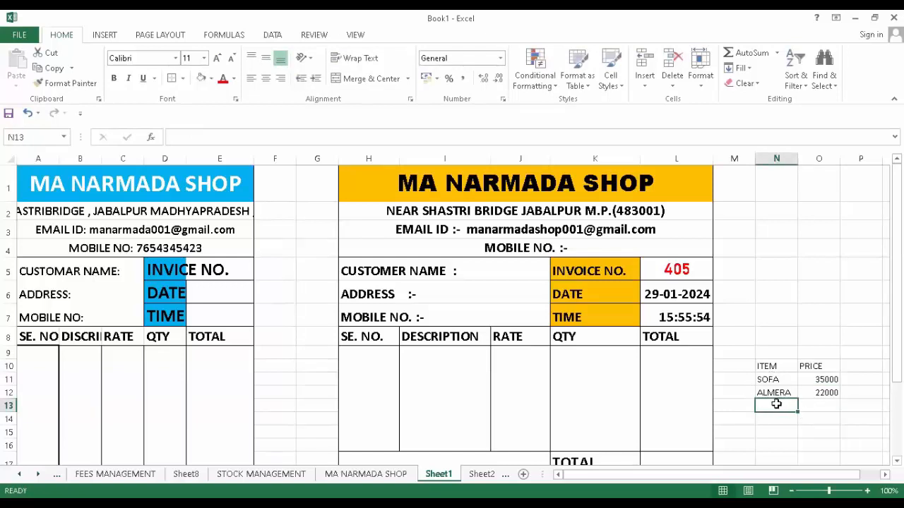
text(C)
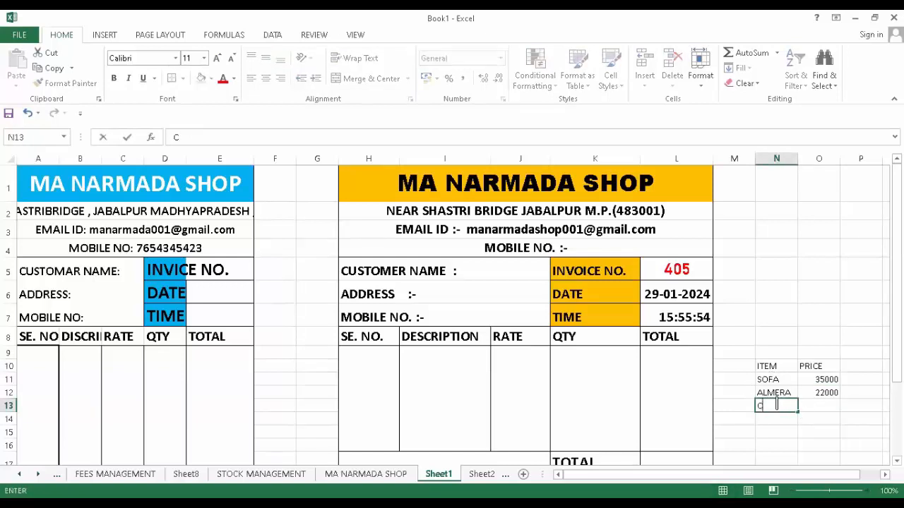
text(OOLER)
key(Tab)
text(2)
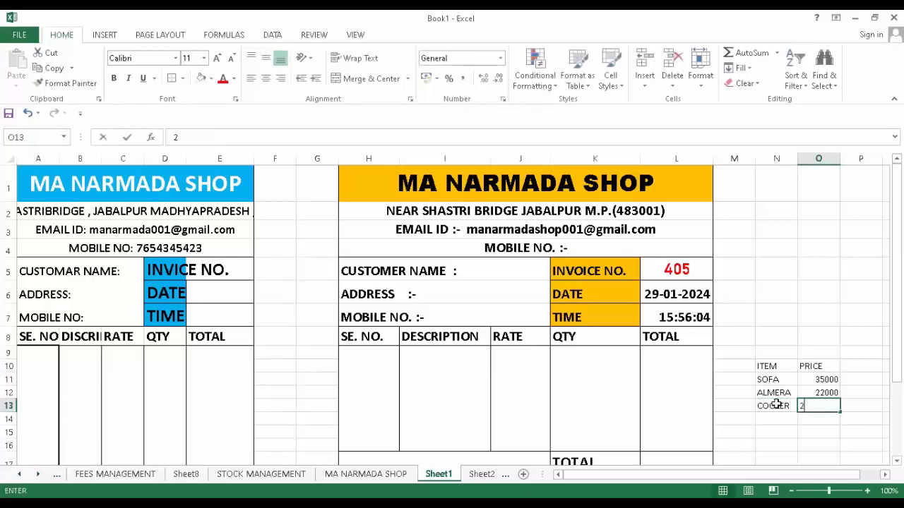
text(0000)
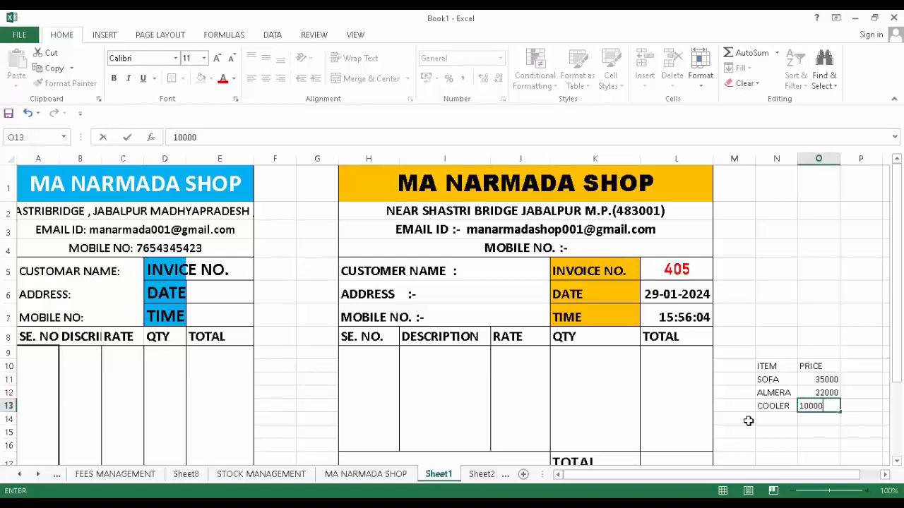
click(778, 415)
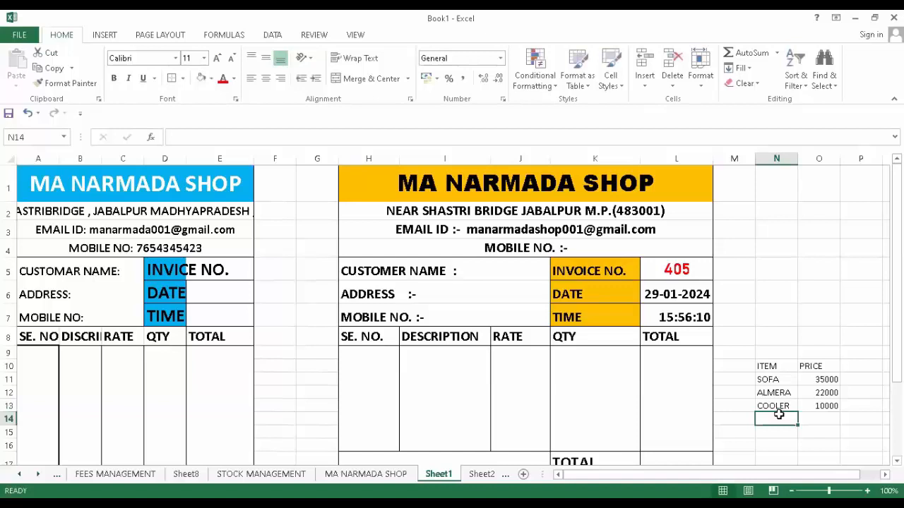
text(FRI)
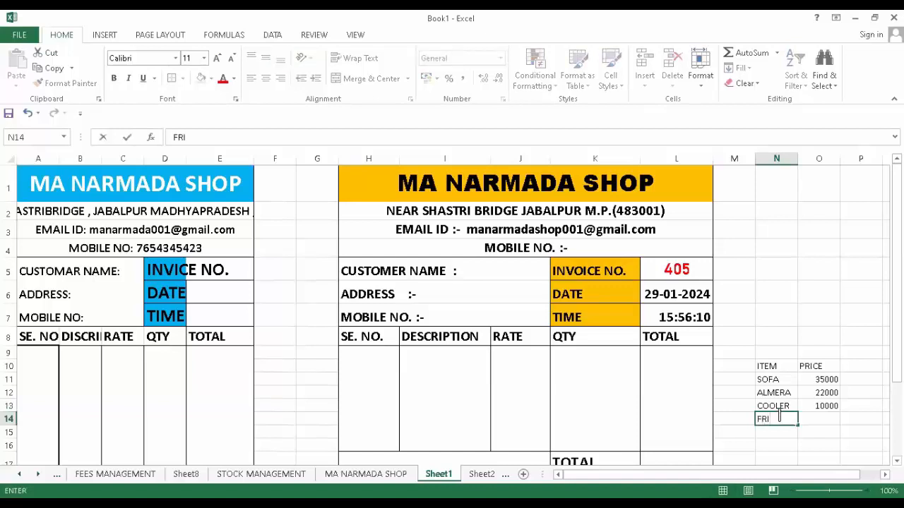
text(DGE)
click(821, 418)
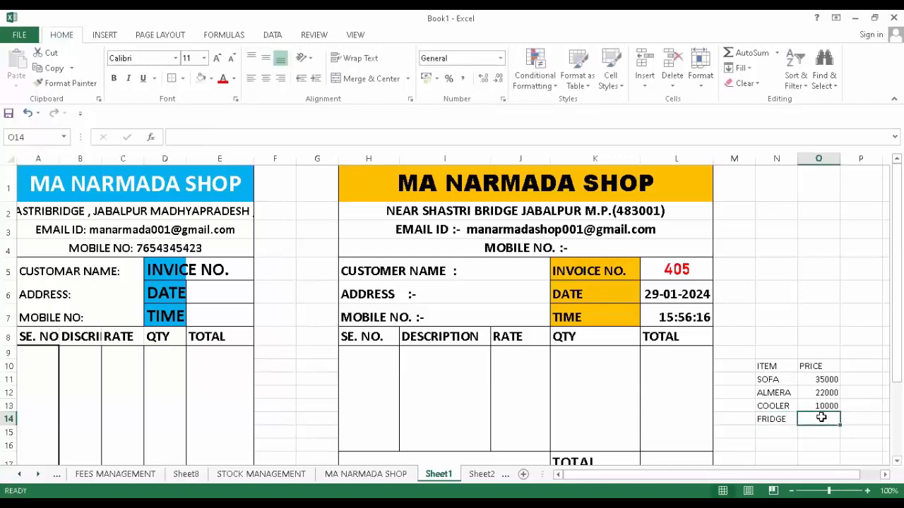
text(15000)
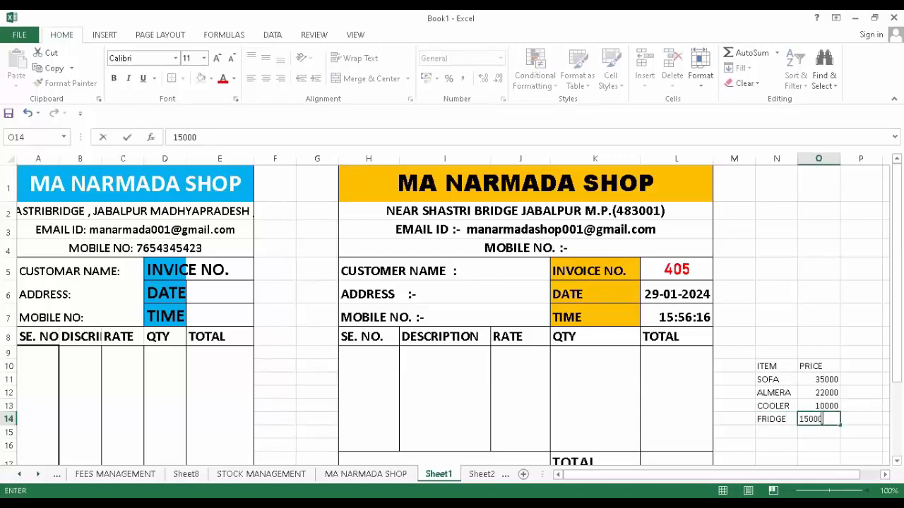
click(785, 430)
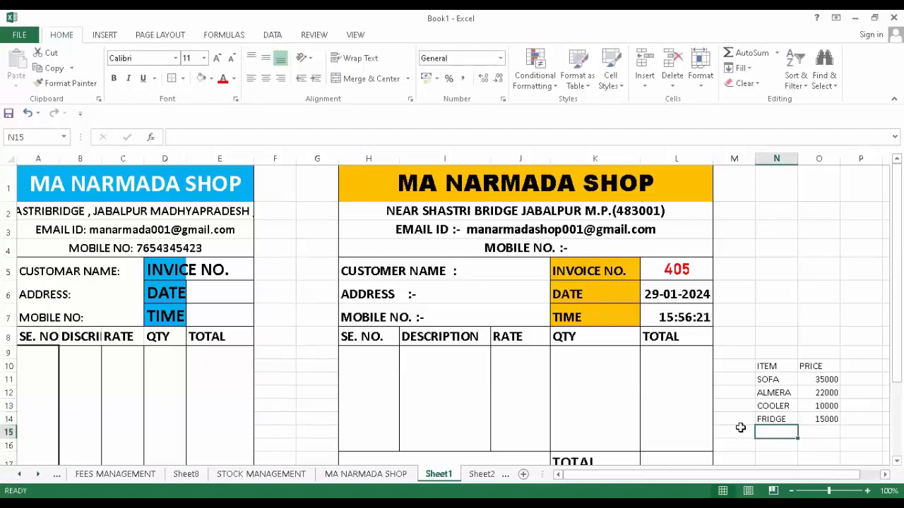
- Add BED priced 24000 and LCD priced 28000
text(BED)
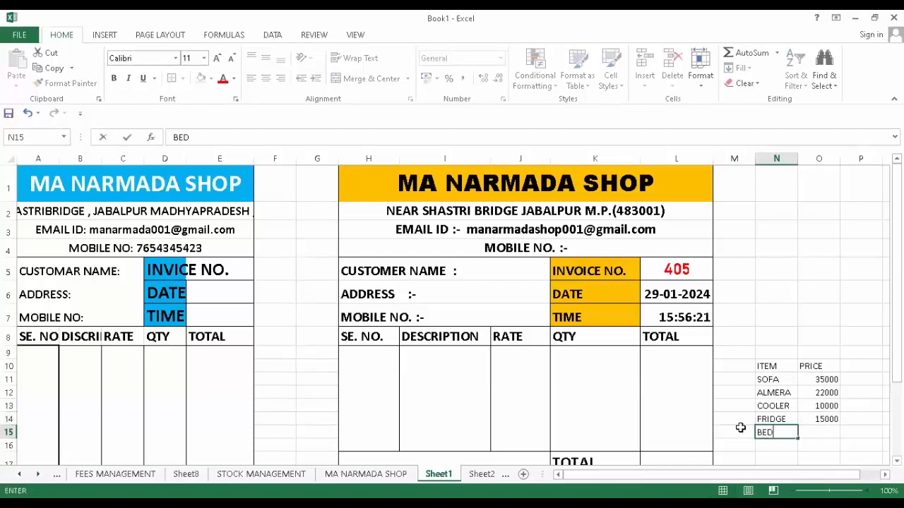
click(818, 432)
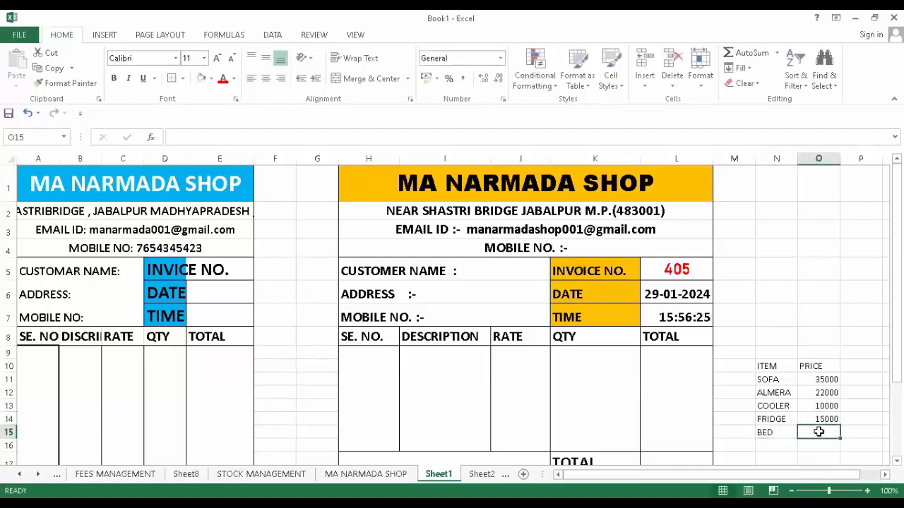
text(2)
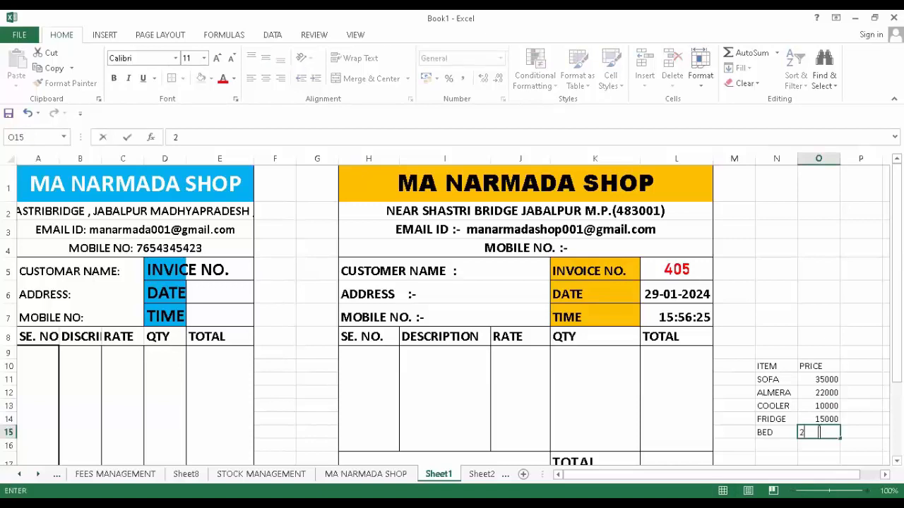
text(4000)
click(763, 447)
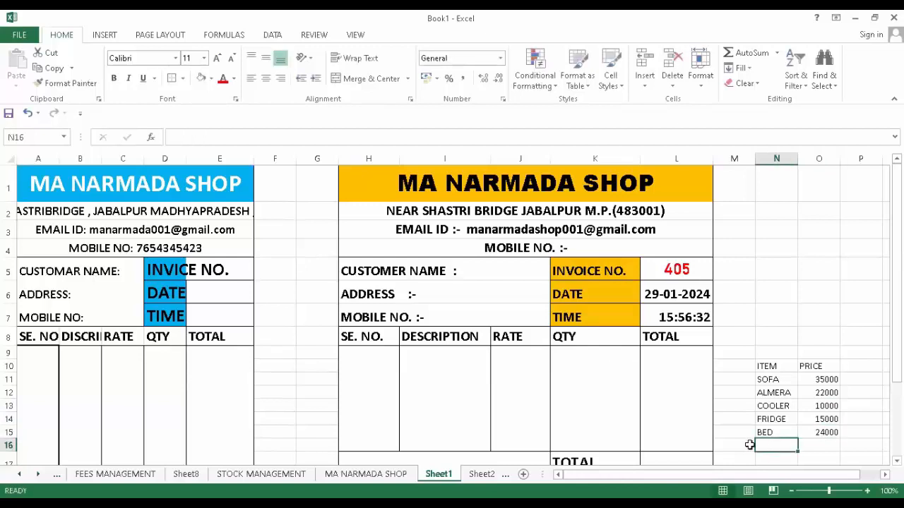
text(LCD)
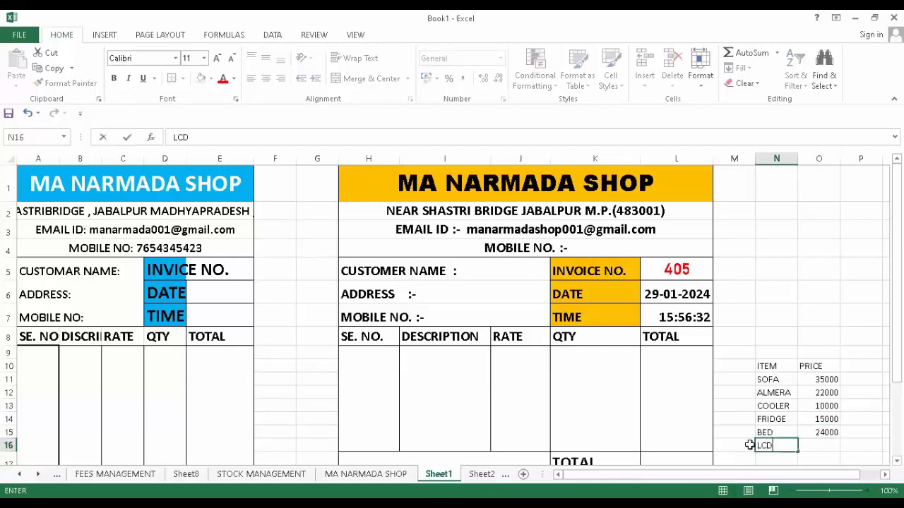
key(Tab)
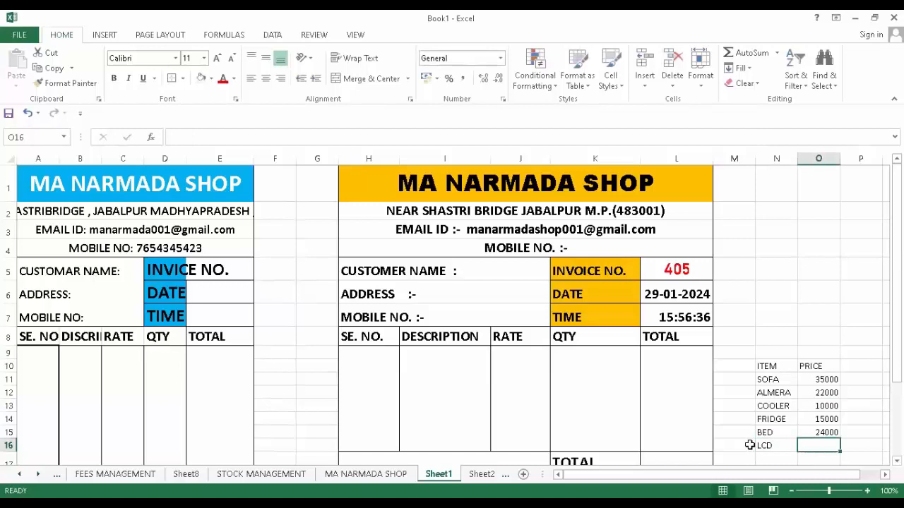
text(28000)
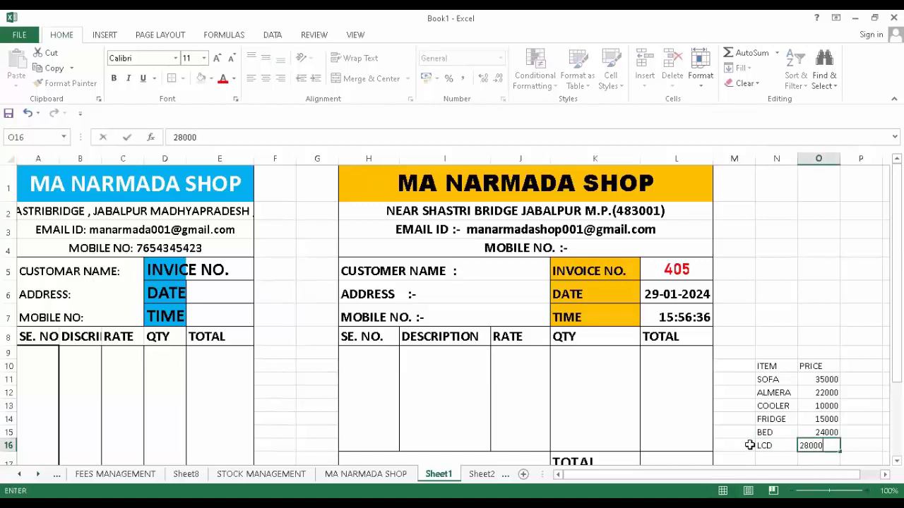
- Add FAN priced 1250 in row 17 and CAIR priced 750 in row 18
scroll(825, 396, down, 2)
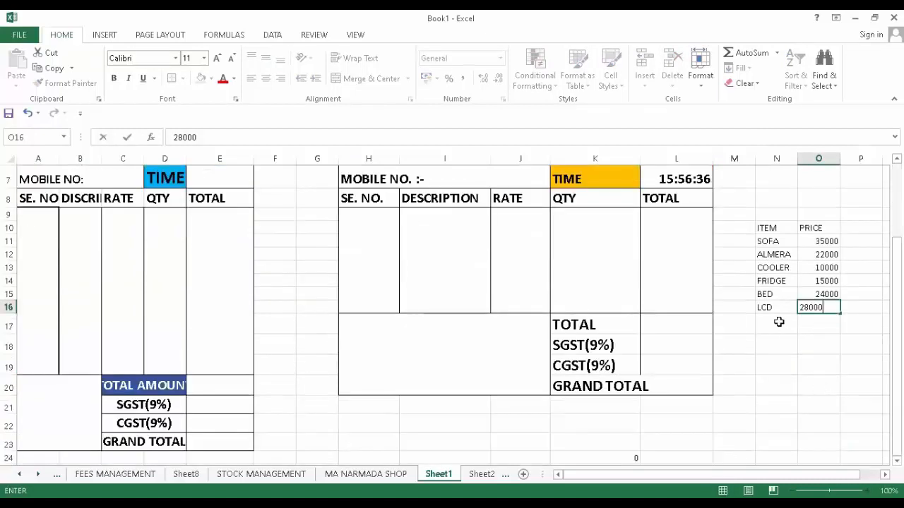
click(777, 318)
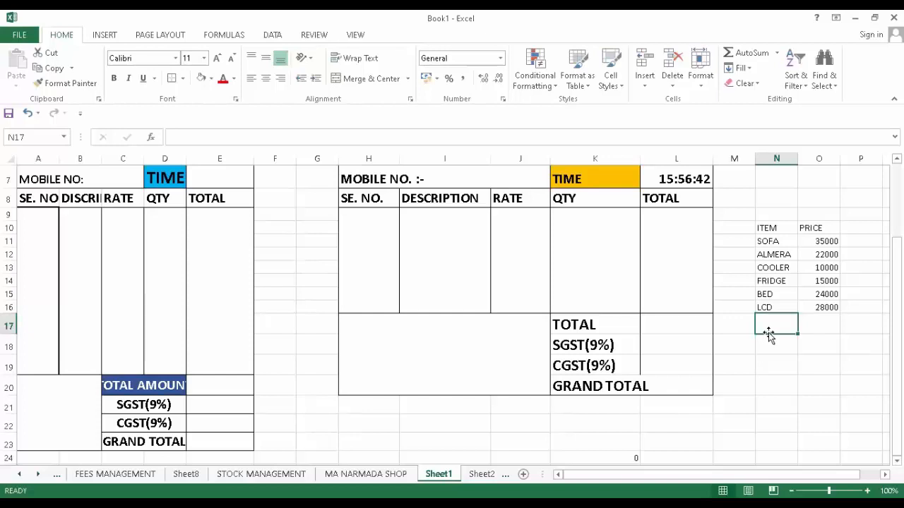
text(FAN)
key(Tab)
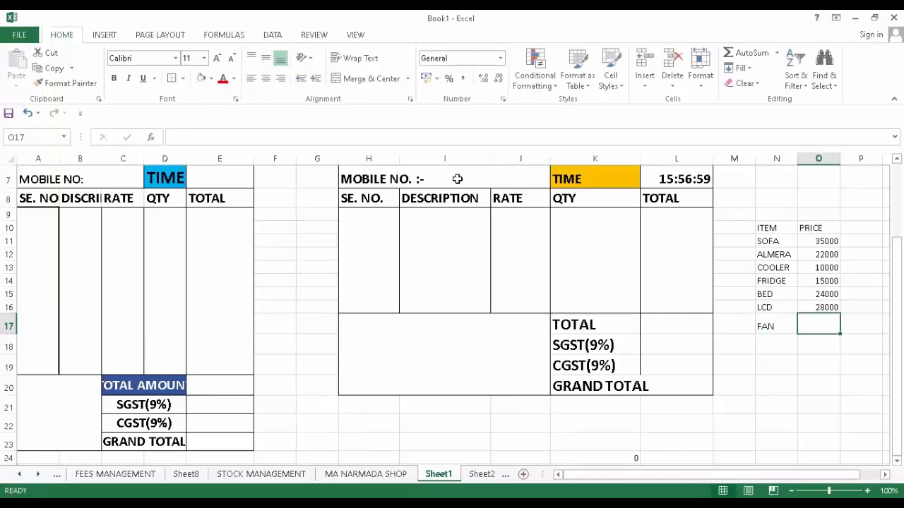
text(12)
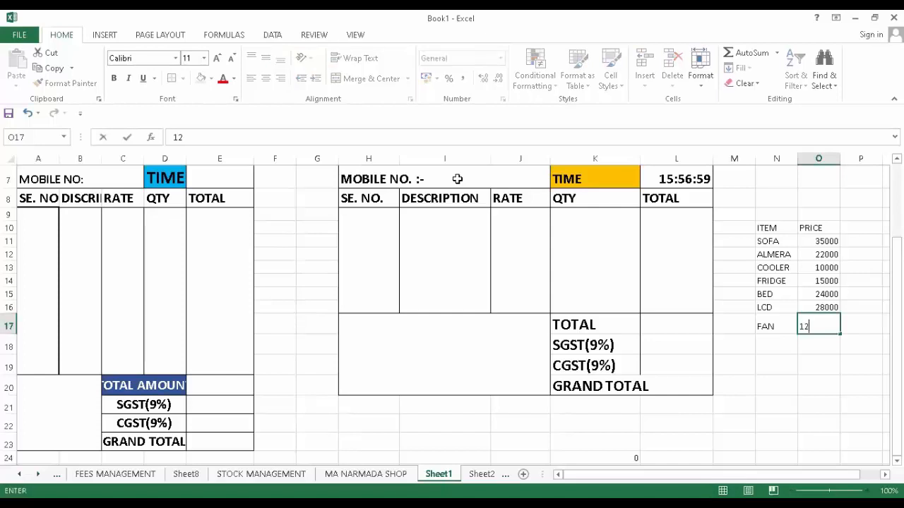
text(50)
click(769, 347)
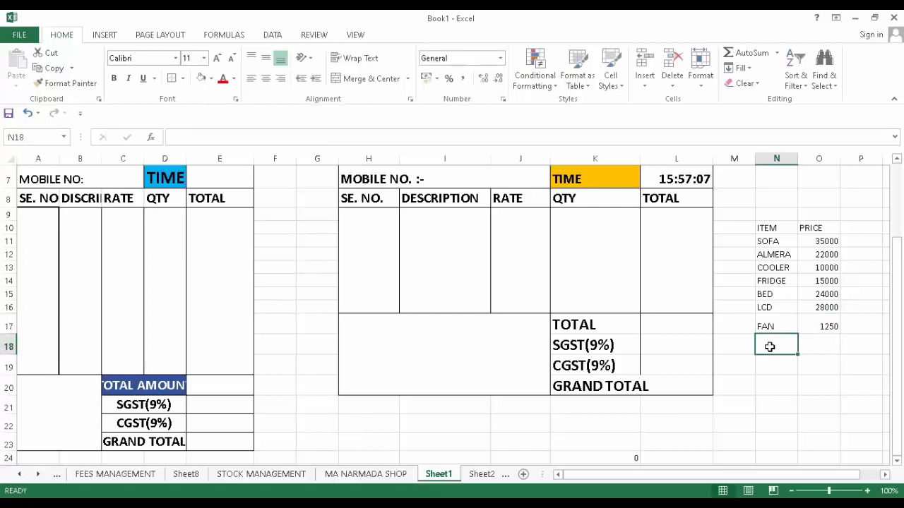
text(CAIR)
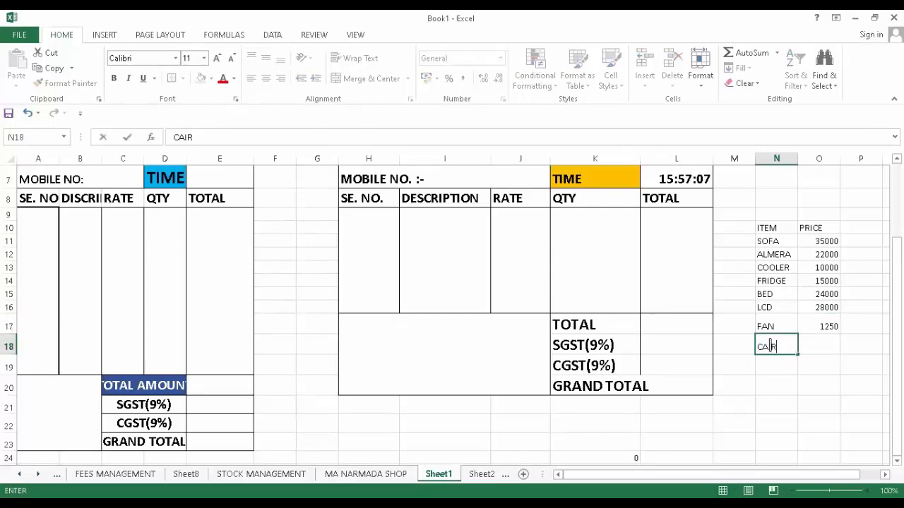
key(Tab)
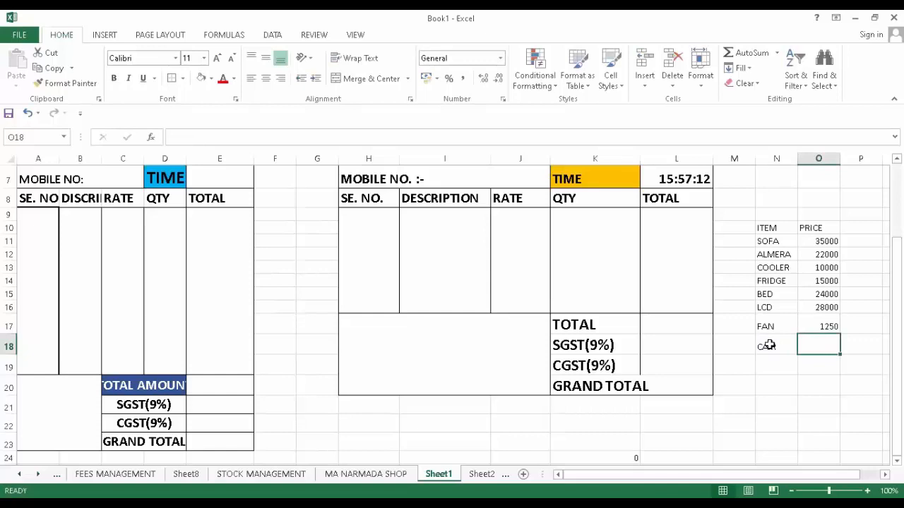
text(750)
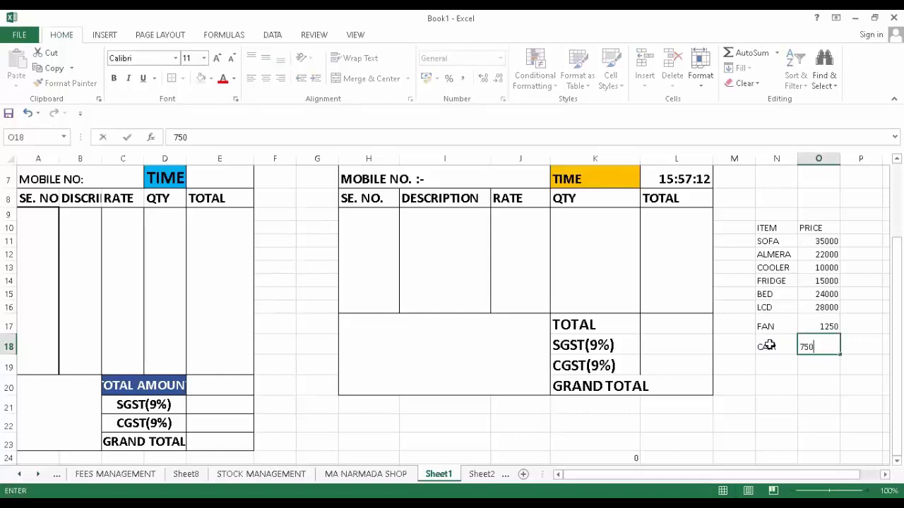
click(782, 378)
- Select the whole ITEM/PRICE list N10:O18
scroll(781, 378, up, 2)
scroll(812, 334, down, 2)
drag(778, 224, 816, 346)
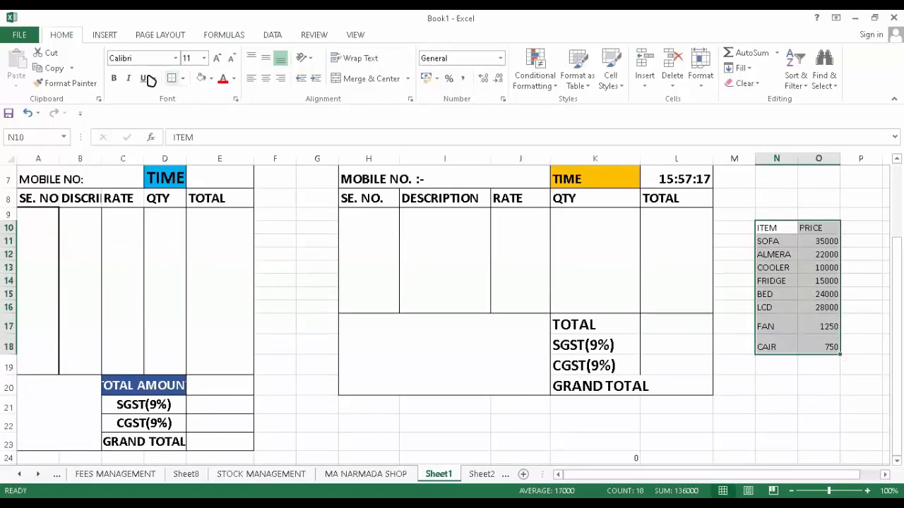
- Apply All Borders to every cell of the N10:O18 price list
click(182, 79)
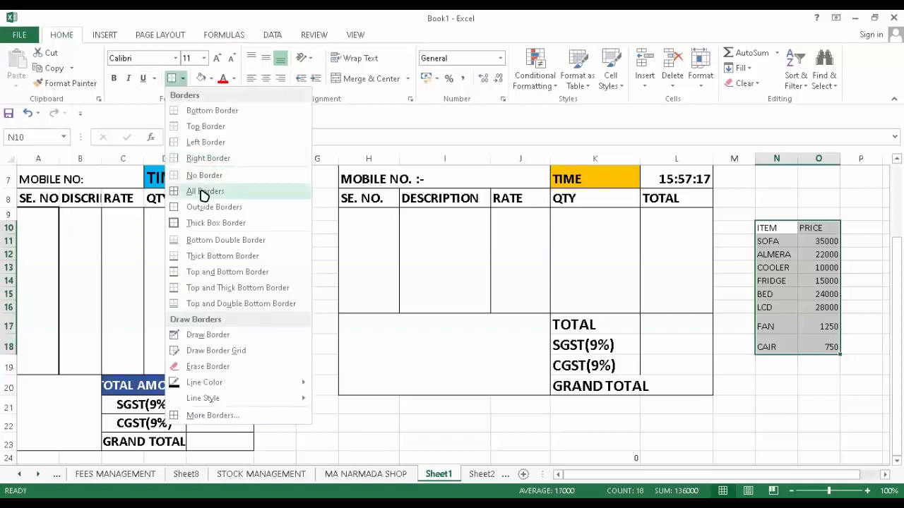
click(189, 190)
click(805, 384)
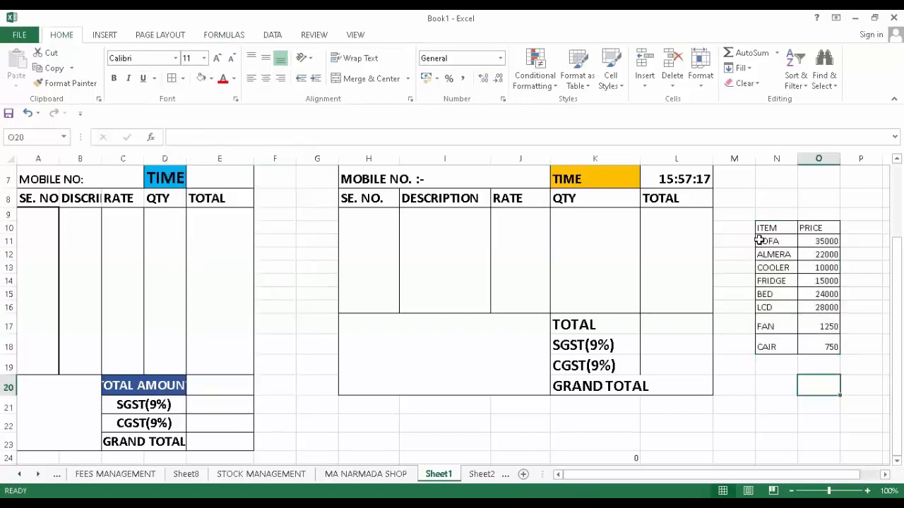
drag(764, 228, 809, 342)
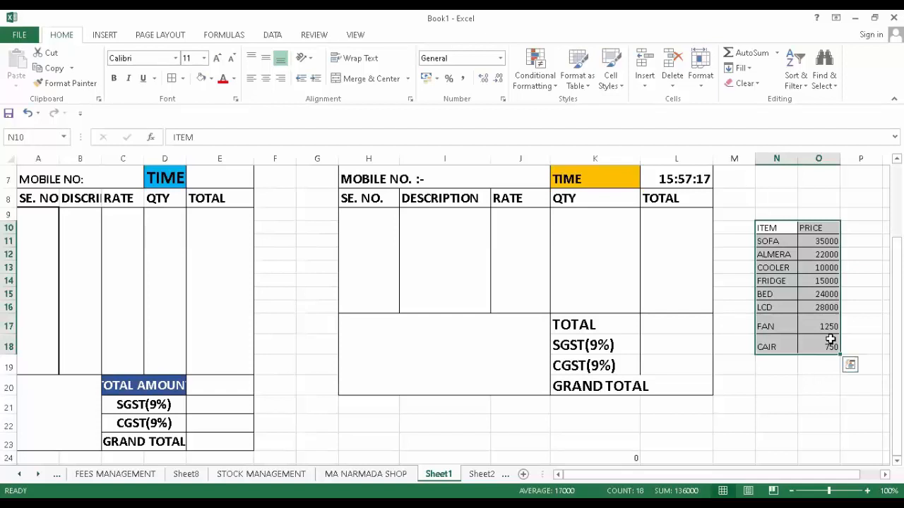
- Convert N10:O18 into a table with headers, creating Table1 with filter buttons
key(ctrl+t)
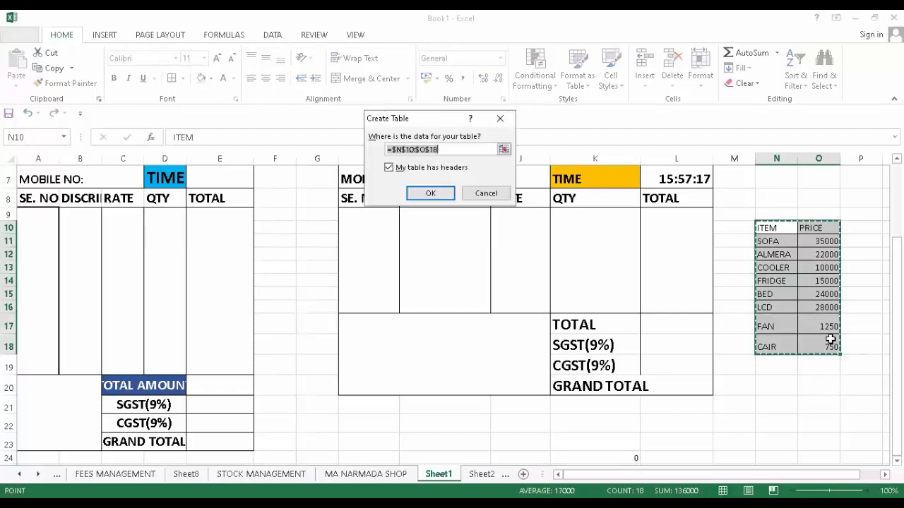
click(430, 193)
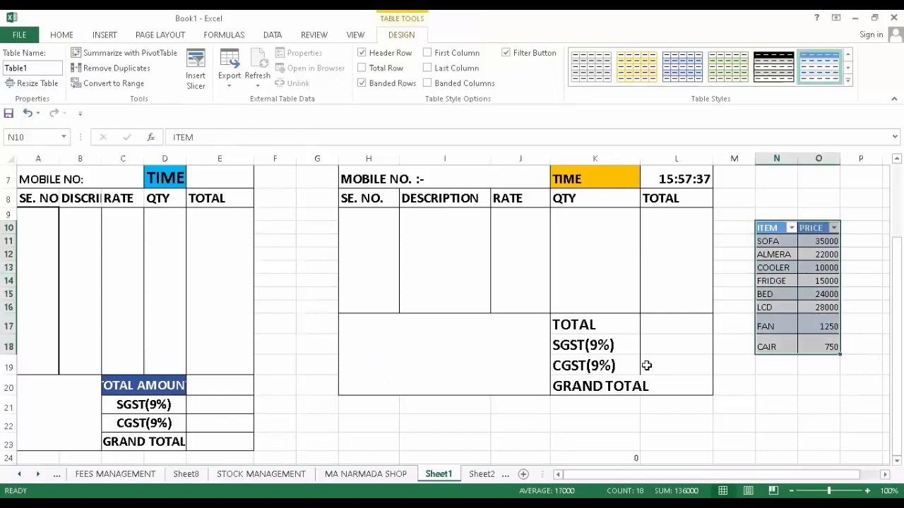
scroll(423, 374, up, 2)
drag(443, 358, 421, 373)
drag(777, 294, 769, 393)
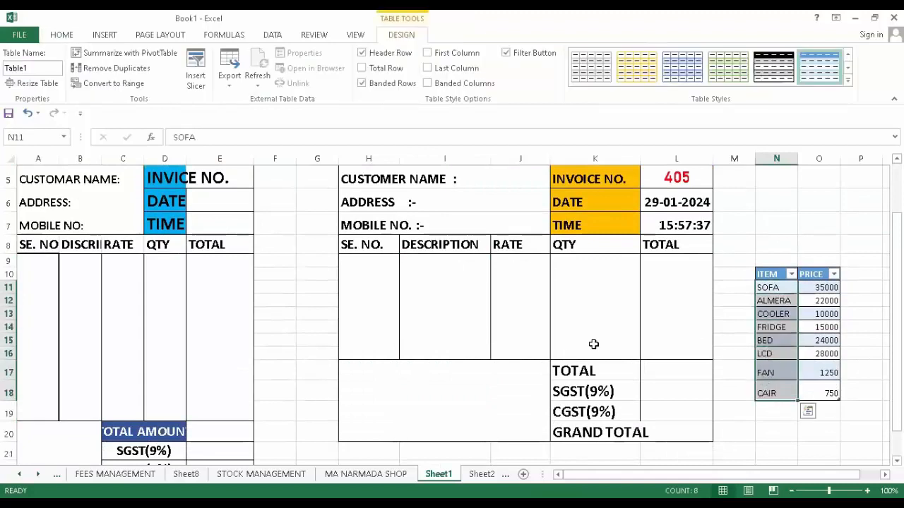
click(68, 35)
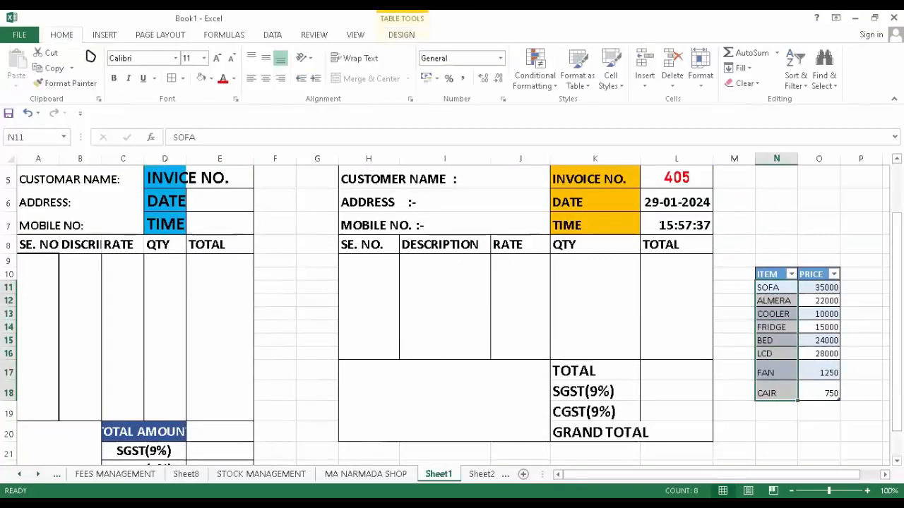
- Sort Table1 by ITEM from A to Z, ALMERA through SOFA
click(807, 88)
click(824, 101)
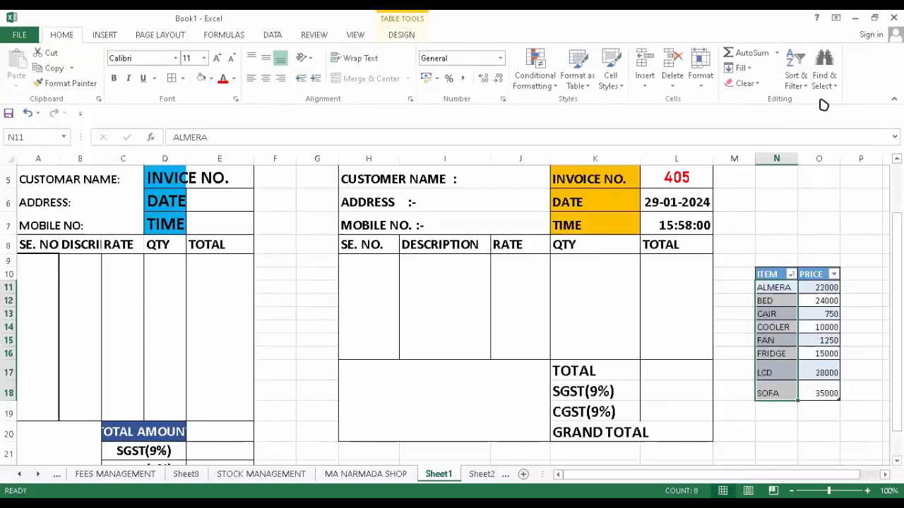
drag(464, 263, 458, 351)
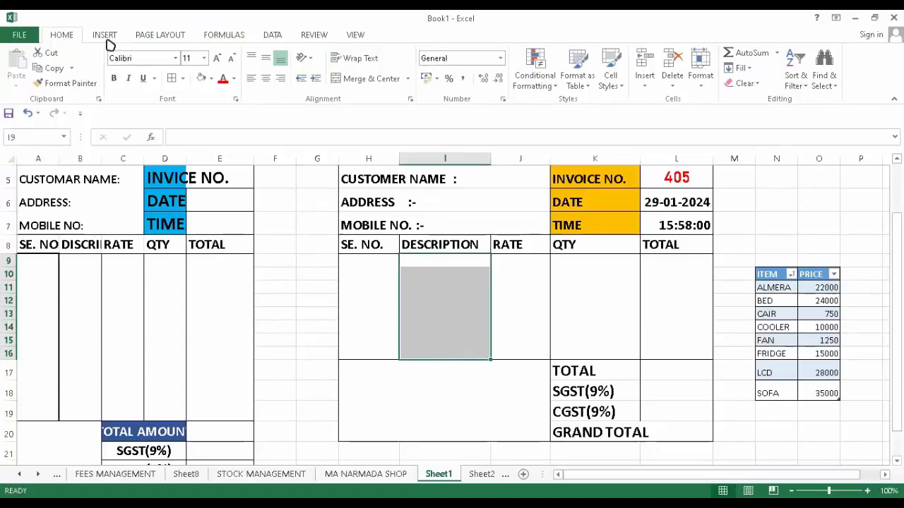
- Add List data validation sourced from item names N11:N18 to DESCRIPTION cells I9:I16
click(274, 39)
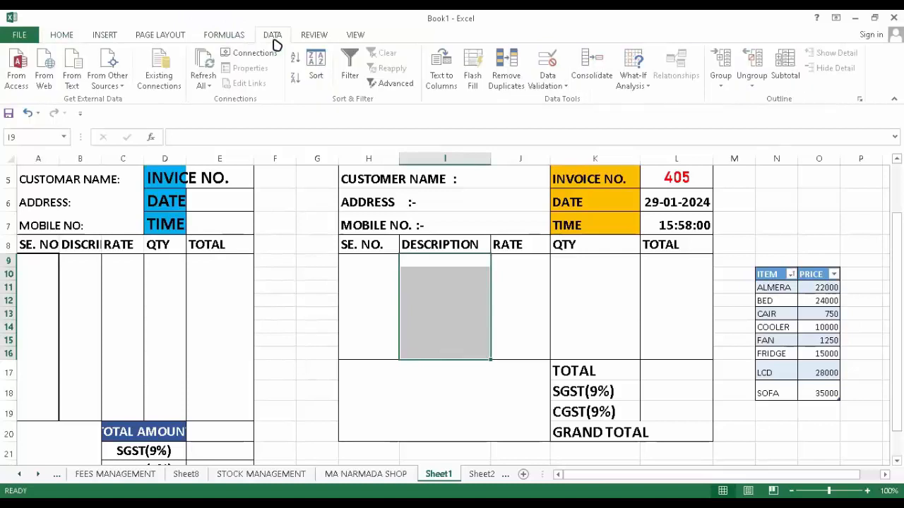
click(569, 91)
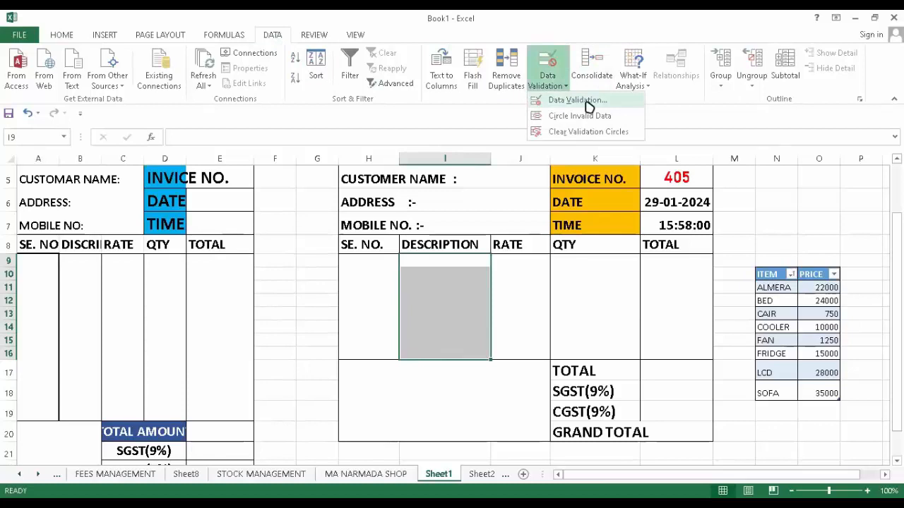
click(578, 100)
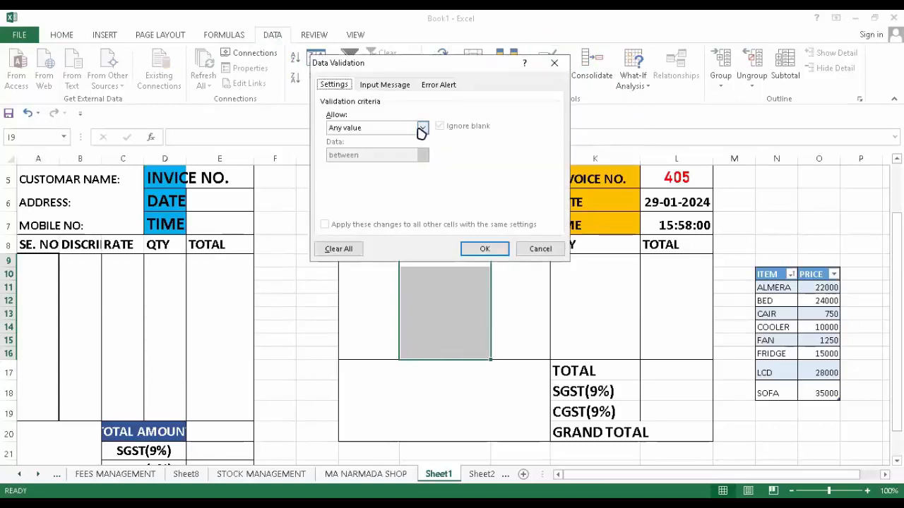
click(422, 129)
click(374, 168)
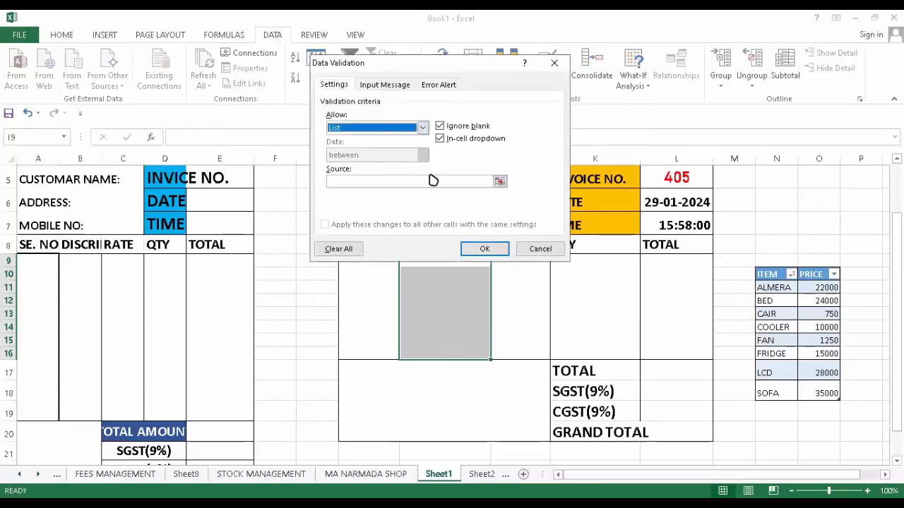
click(497, 182)
click(499, 182)
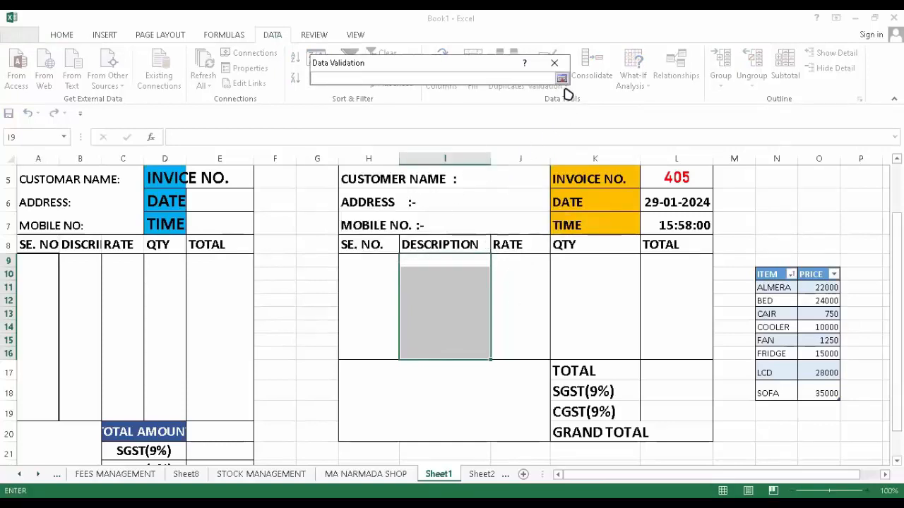
drag(768, 288, 768, 393)
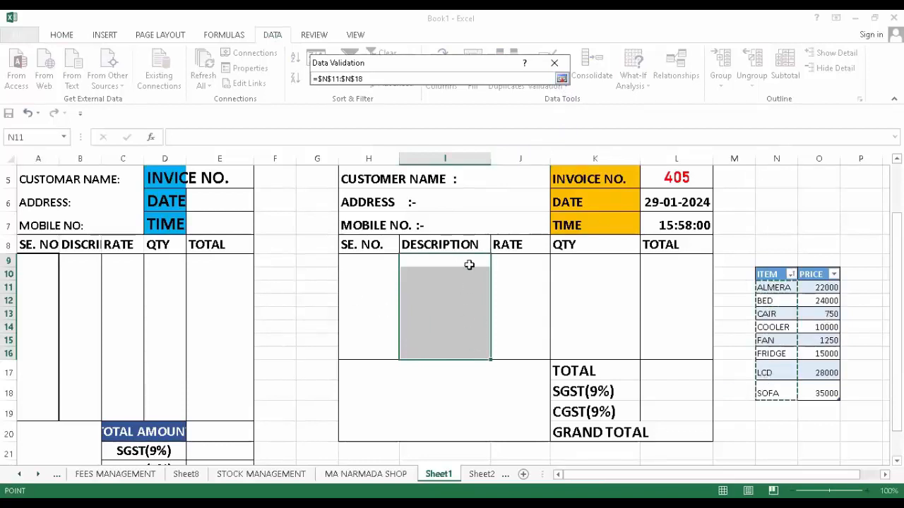
click(565, 80)
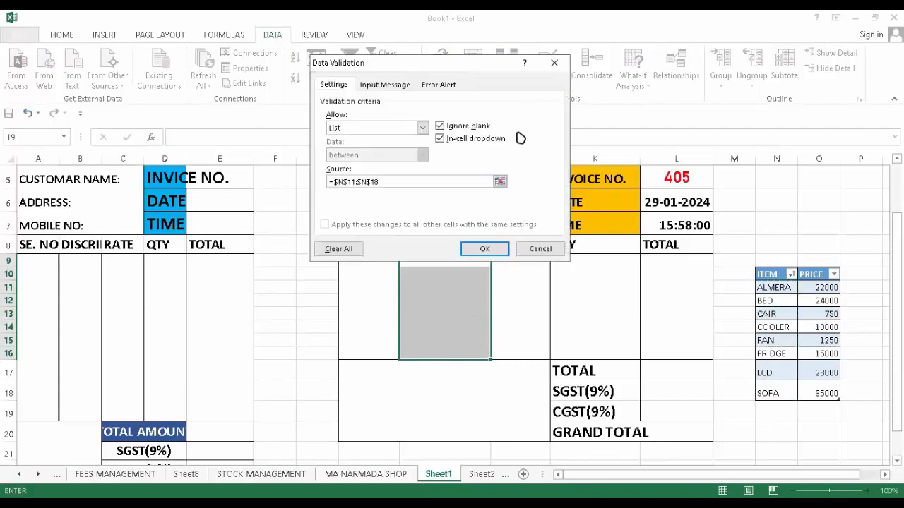
click(486, 251)
click(445, 261)
click(496, 261)
- Test the I9 dropdown by choosing FAN, then CAIR
click(420, 306)
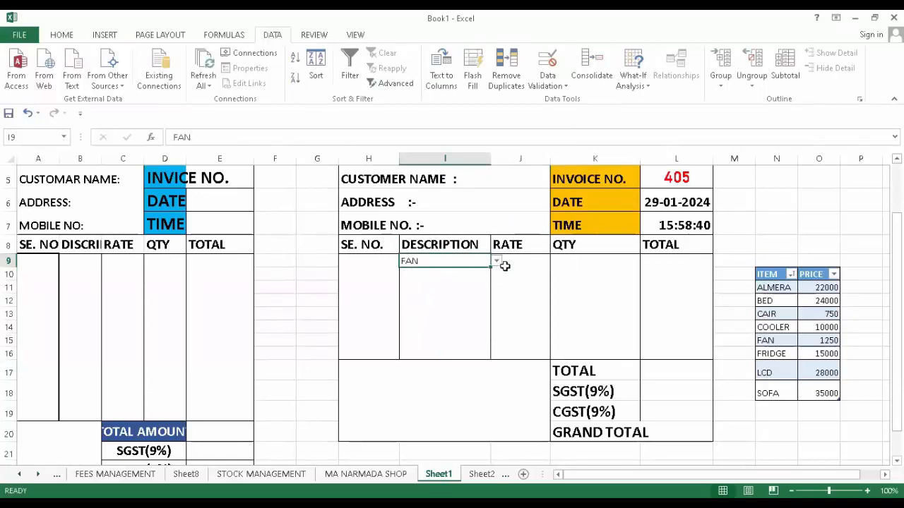
click(497, 261)
click(444, 287)
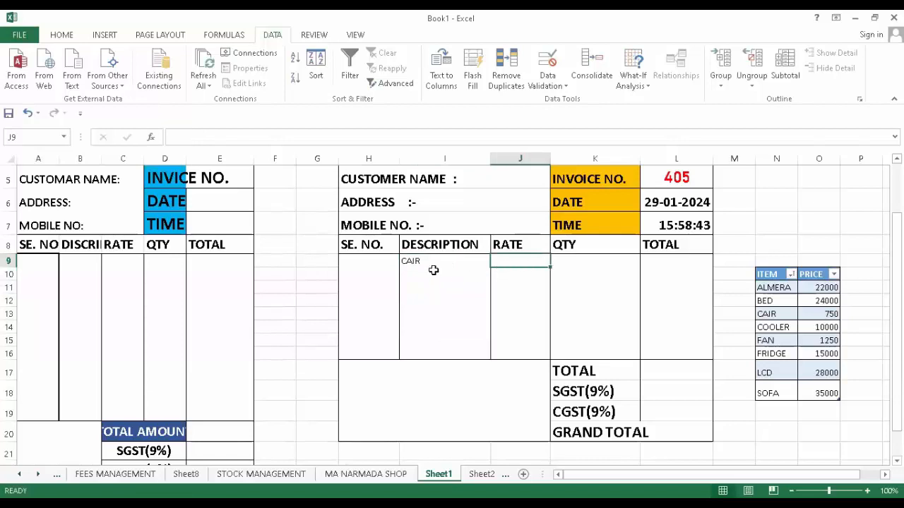
click(433, 272)
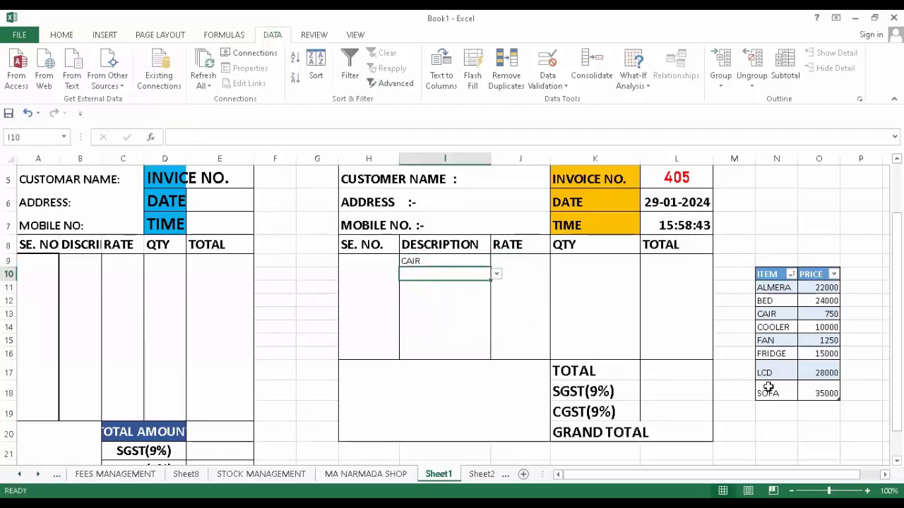
- Correct the misspelled CAIR entry in the item table to CHAIR
click(773, 313)
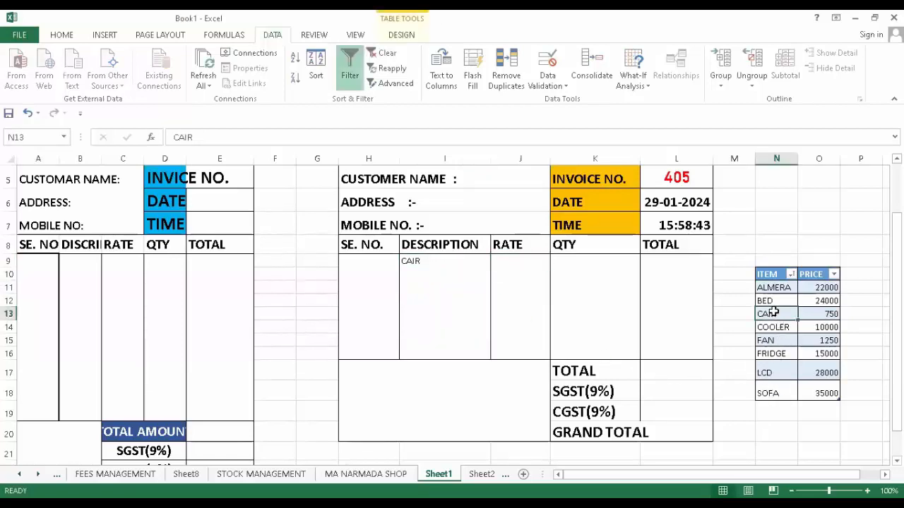
text(C)
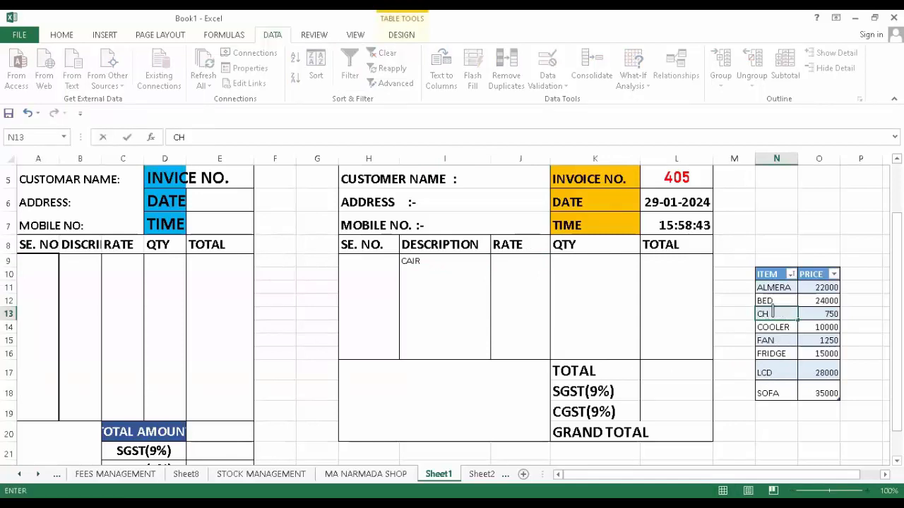
click(470, 383)
click(505, 326)
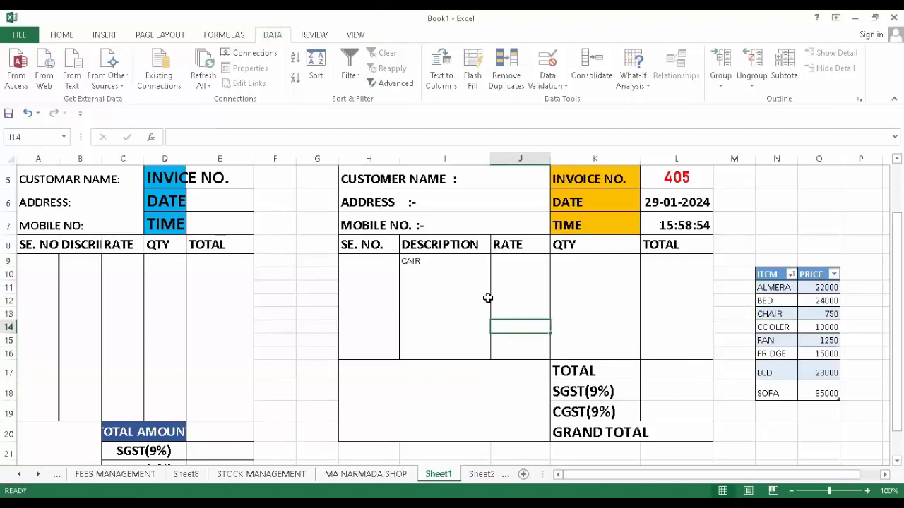
- Set description cell I9 to CHAIR from its dropdown
click(434, 263)
click(495, 261)
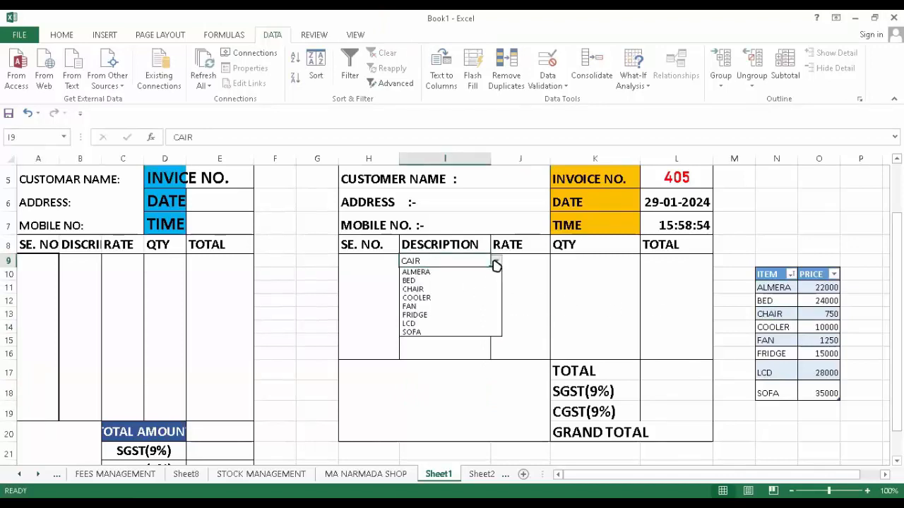
click(450, 298)
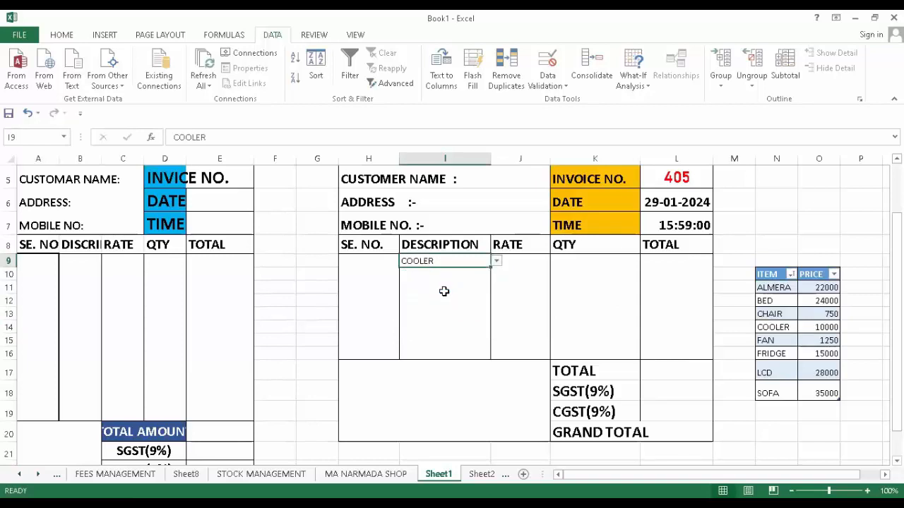
click(496, 261)
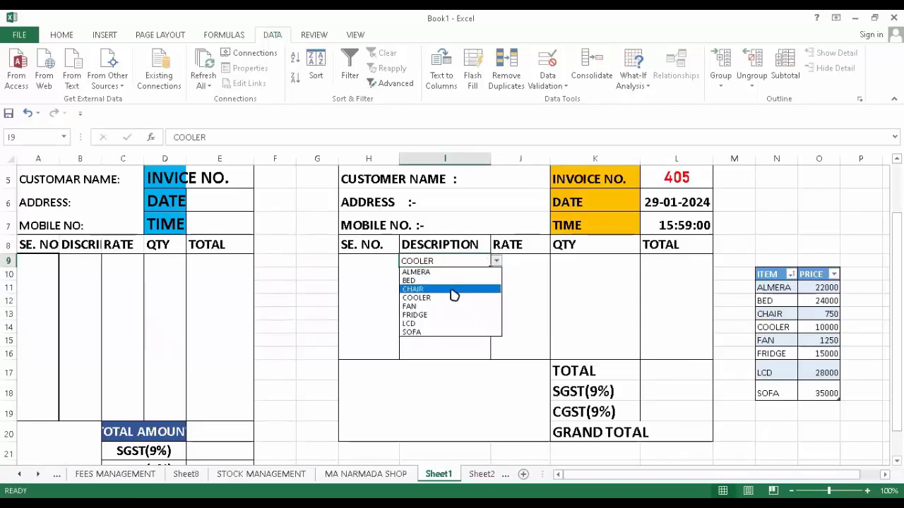
click(452, 289)
scroll(451, 291, up, 2)
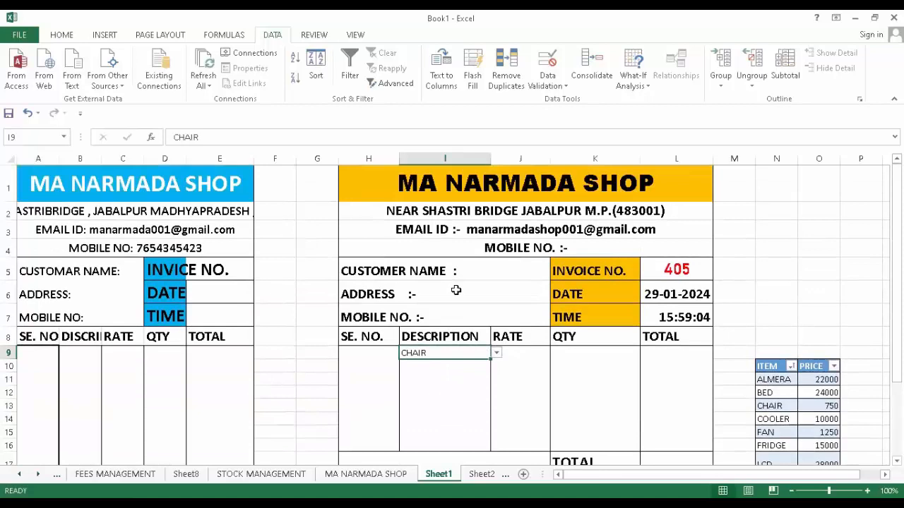
scroll(450, 291, down, 2)
click(450, 266)
- Choose BED from the dropdown in description cell I11
drag(439, 228, 440, 298)
drag(424, 212, 432, 302)
click(473, 238)
click(497, 242)
click(469, 262)
click(438, 303)
click(413, 240)
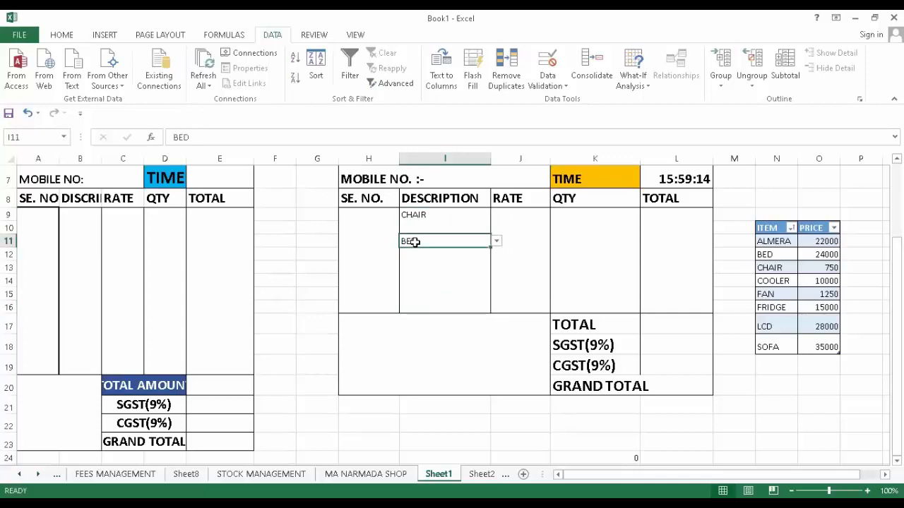
click(520, 215)
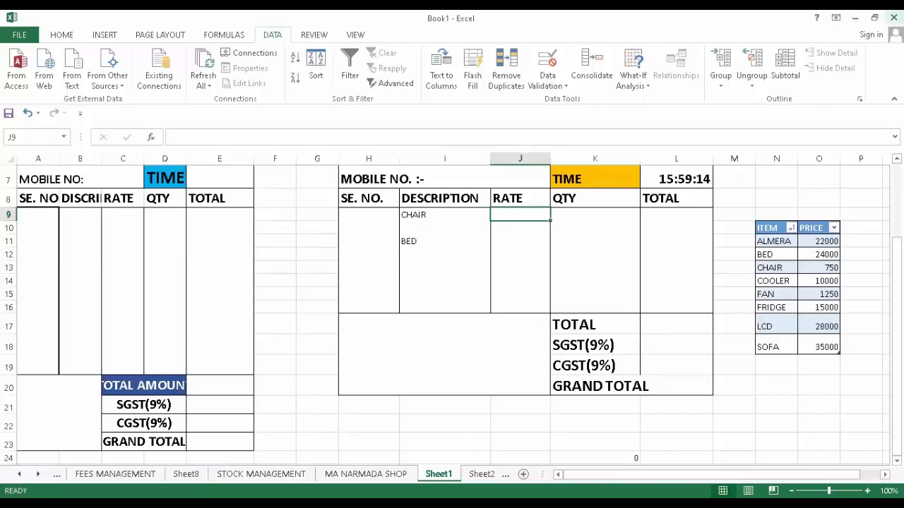
- Begin J9's formula as =VLOOKUP(I9, using CHAIR in I9 as the lookup value
text(=)
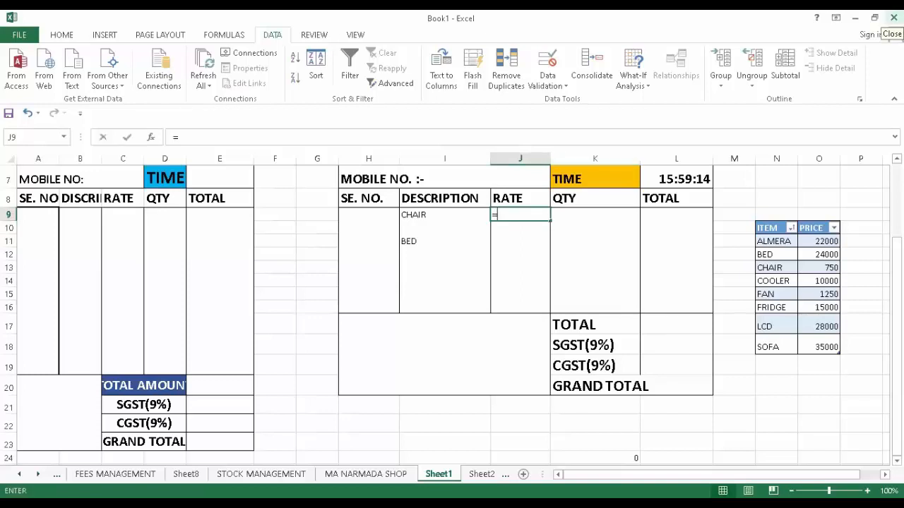
text(VLOO)
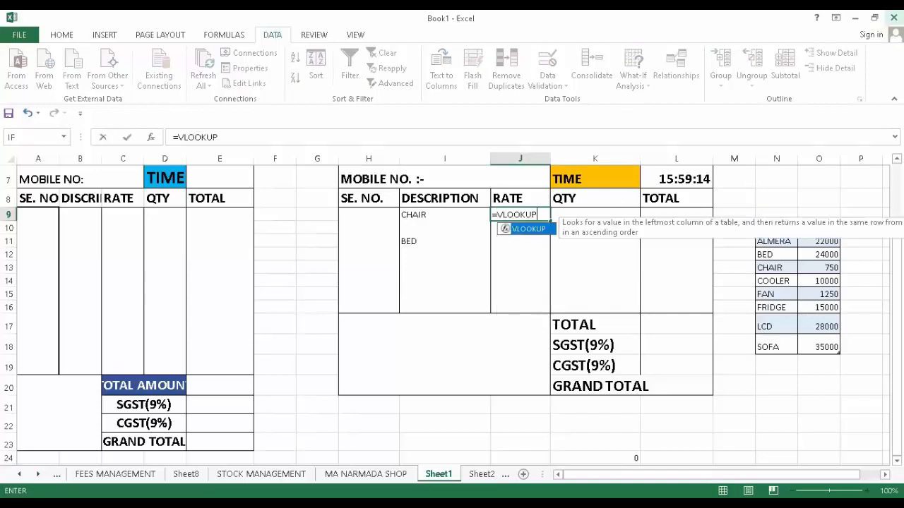
text(KUP()
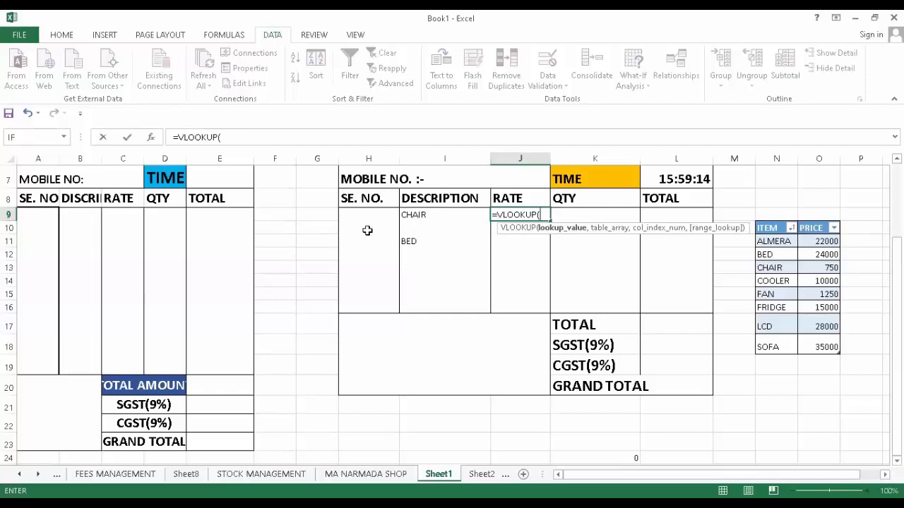
click(420, 215)
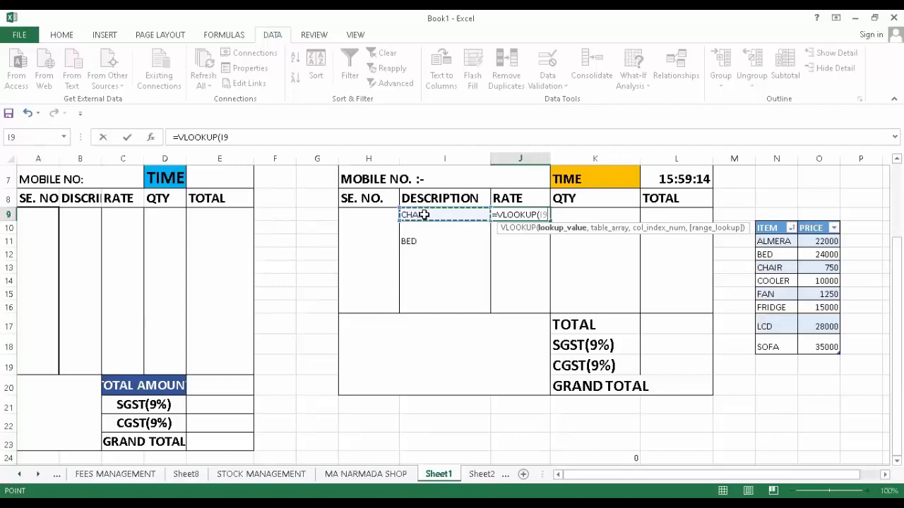
text(,)
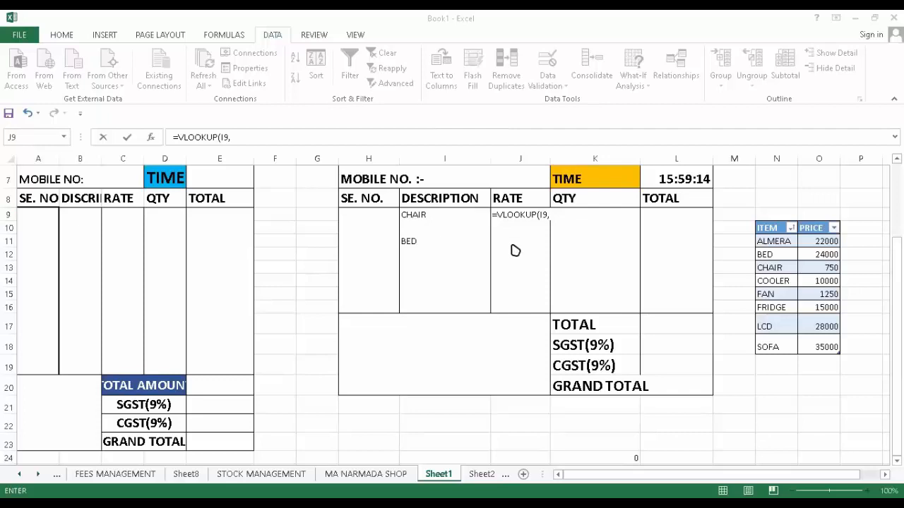
- Add Table1 as the lookup table so J9 reads =VLOOKUP(I9,Table1,
click(553, 218)
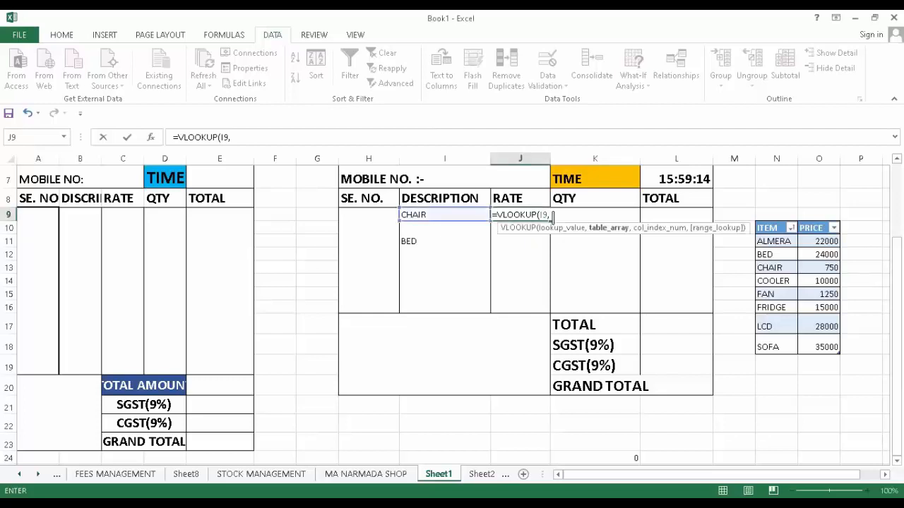
click(239, 141)
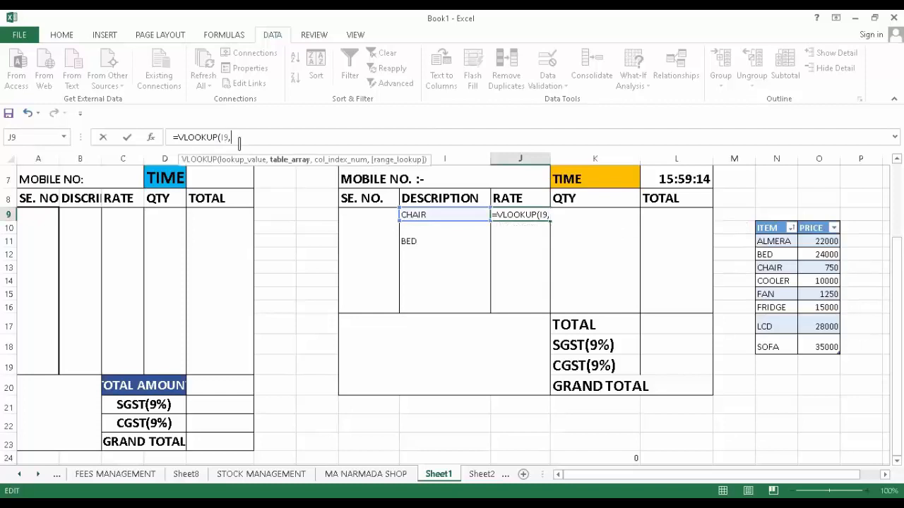
text(TABLE)
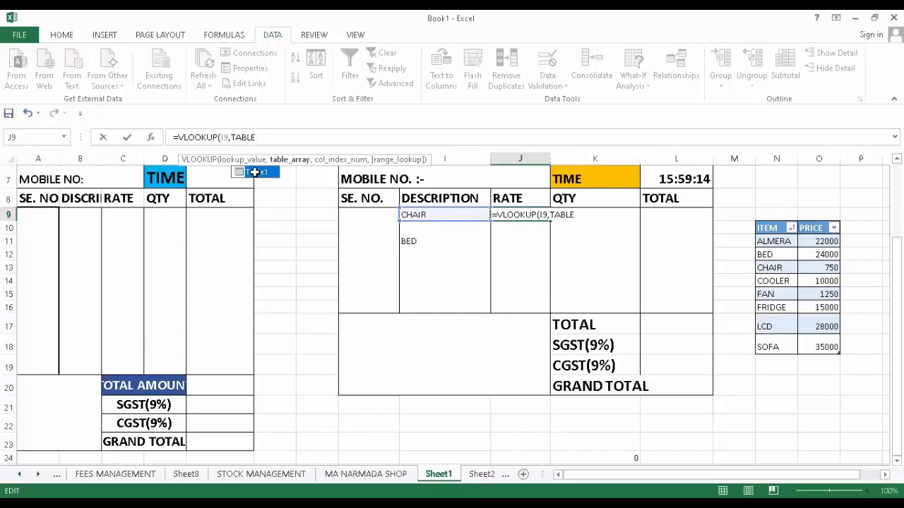
double_click(255, 173)
text(,2)
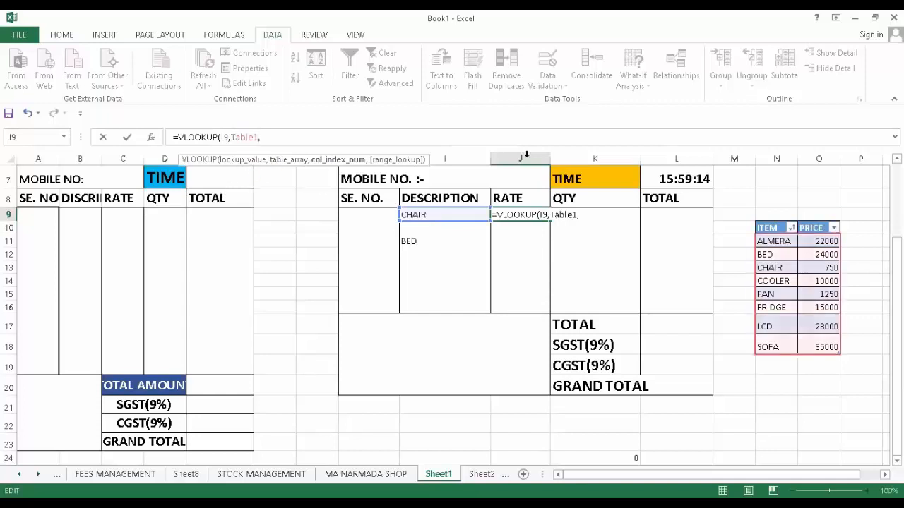
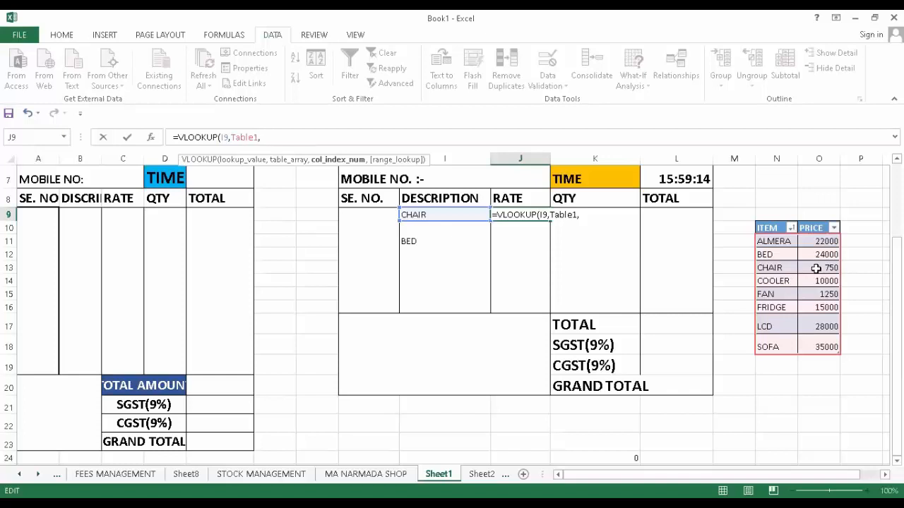
- Complete J9 as =VLOOKUP(I9,Table1,2) so CHAIR's rate shows 750
text(2)
key(Return)
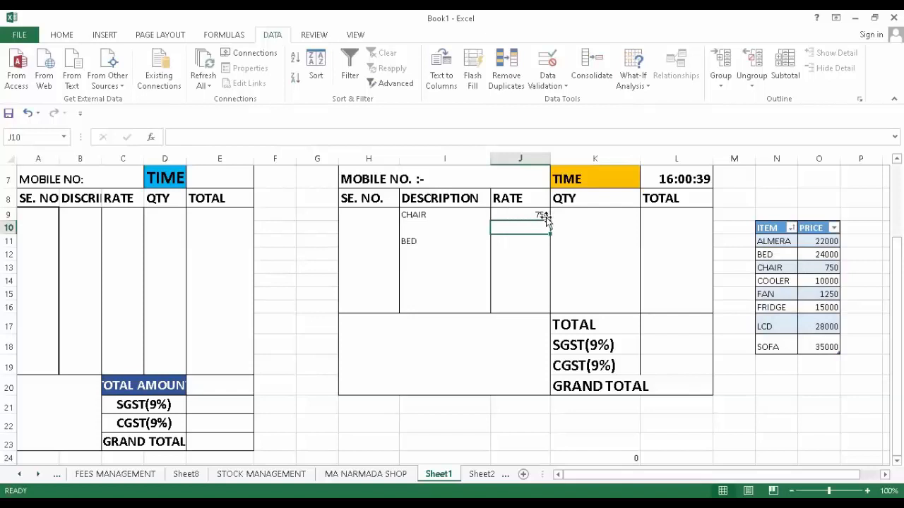
click(524, 214)
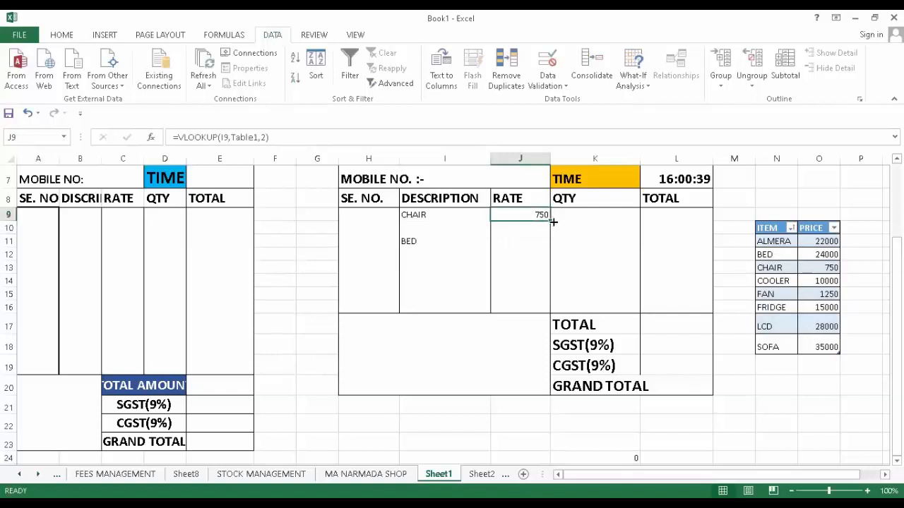
- Fill the rate lookup down to J16 and pick BED, FAN and FRIDGE for rows 10, 12 and 14
drag(552, 221, 551, 314)
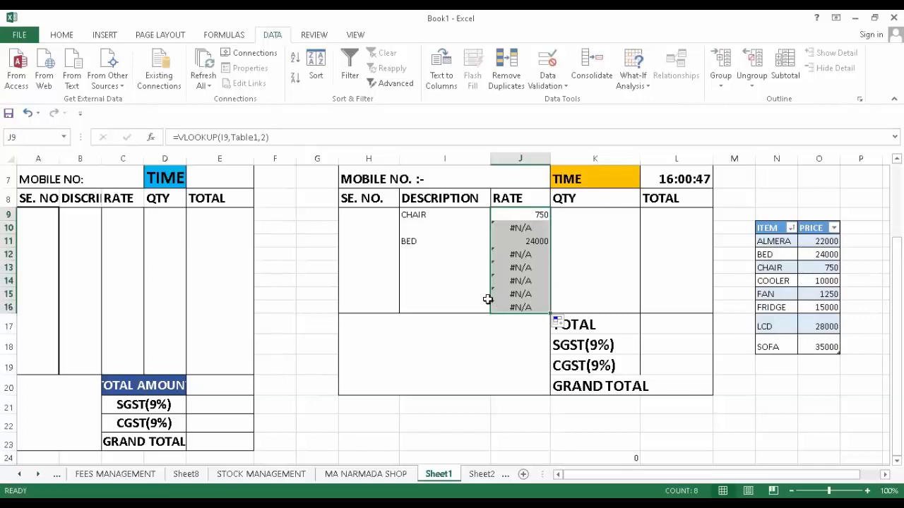
click(434, 226)
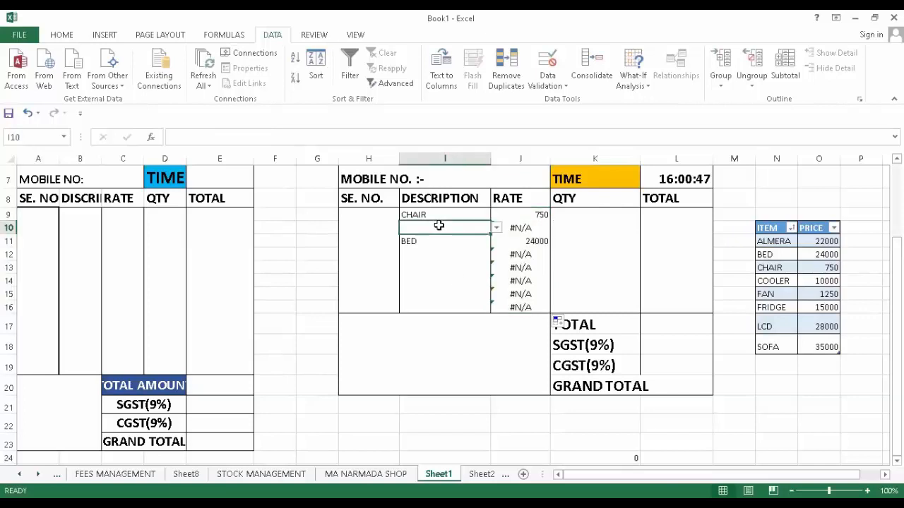
click(496, 229)
click(452, 247)
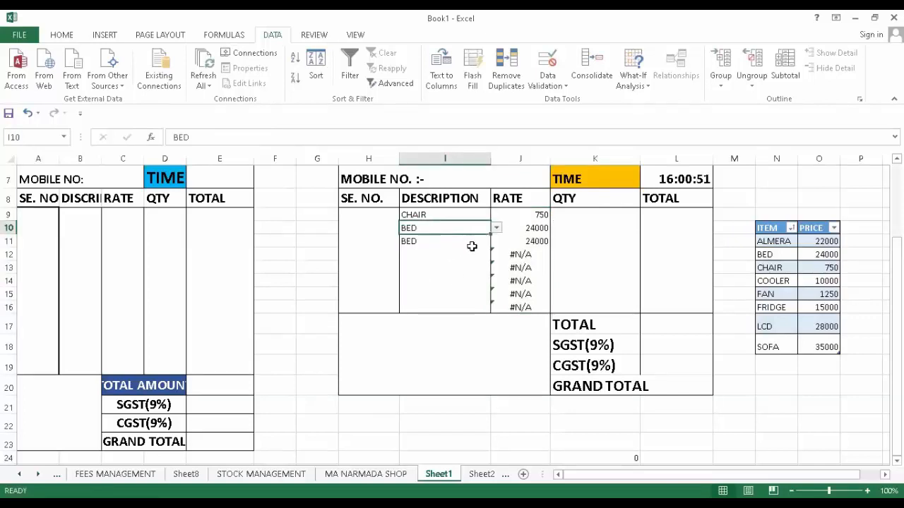
click(480, 252)
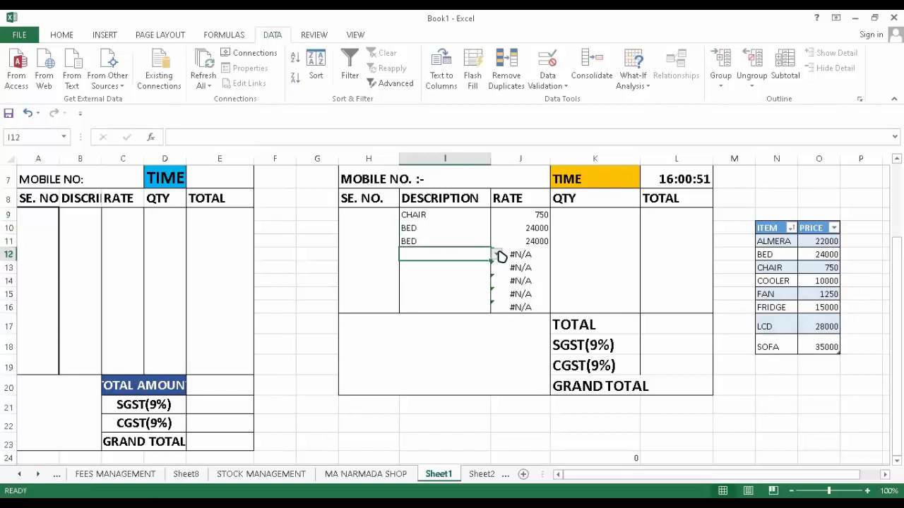
click(496, 254)
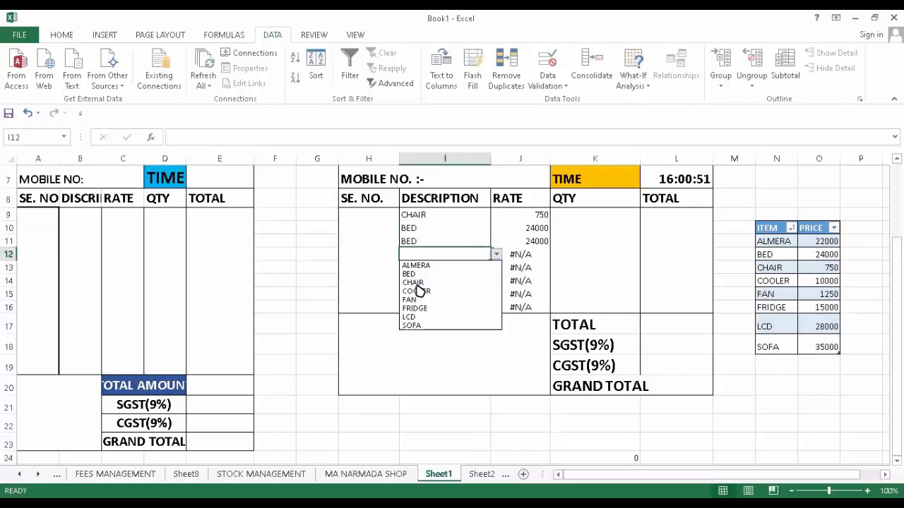
click(418, 300)
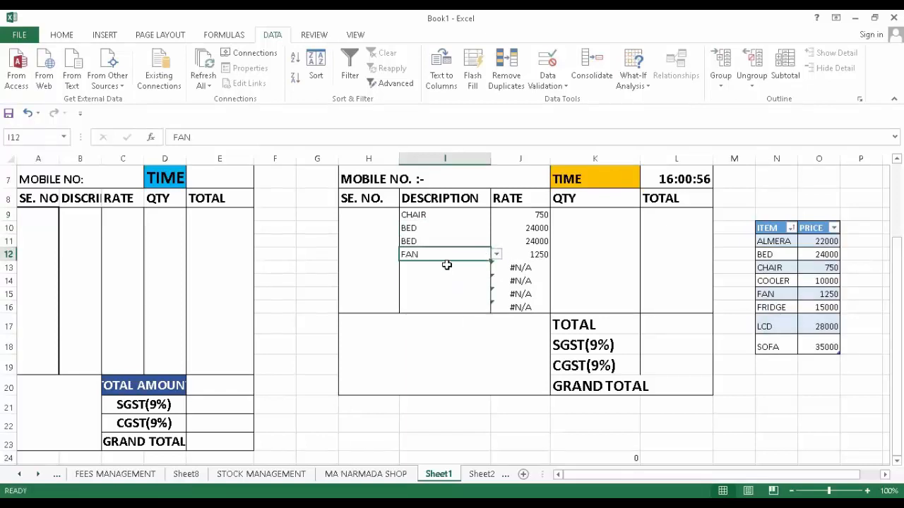
click(443, 267)
click(500, 267)
click(433, 277)
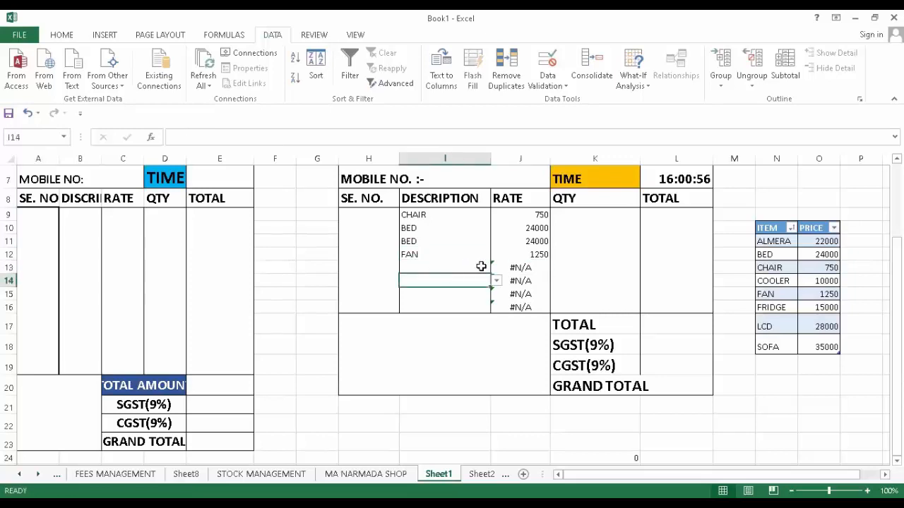
click(496, 280)
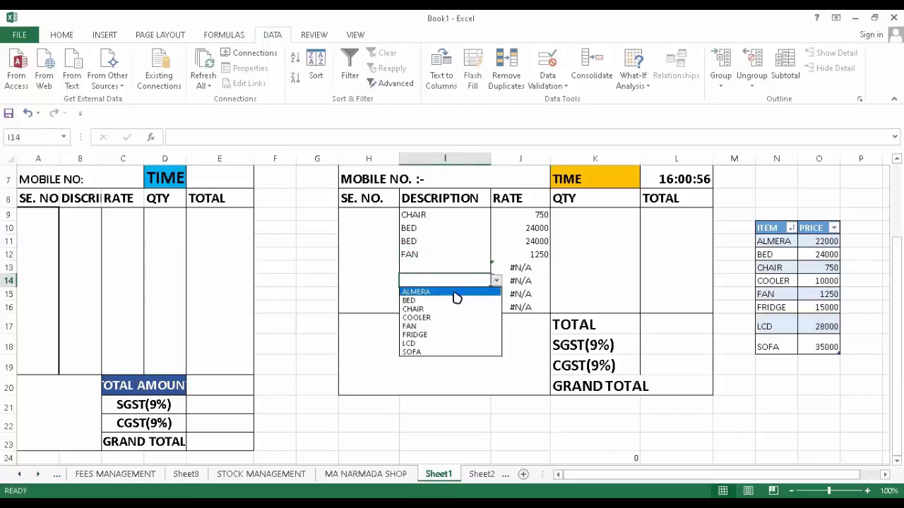
click(429, 334)
- Choose COOLER, ALMERA and SOFA for rows 13, 15 and 16; SOFA's rate is 35000
click(434, 267)
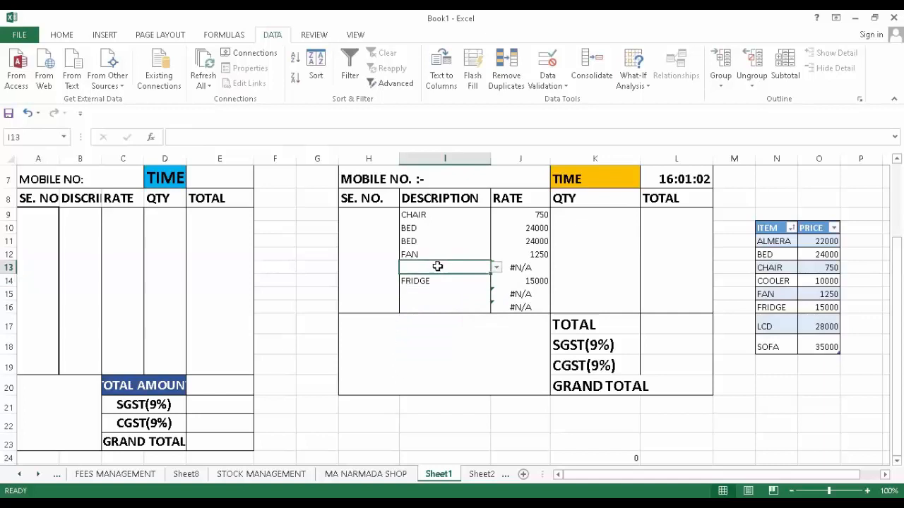
click(496, 267)
click(418, 304)
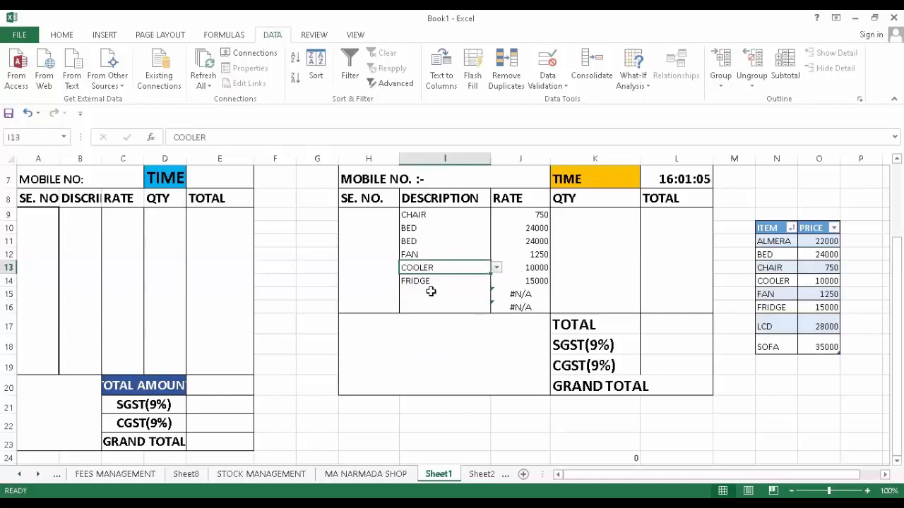
click(432, 294)
click(496, 294)
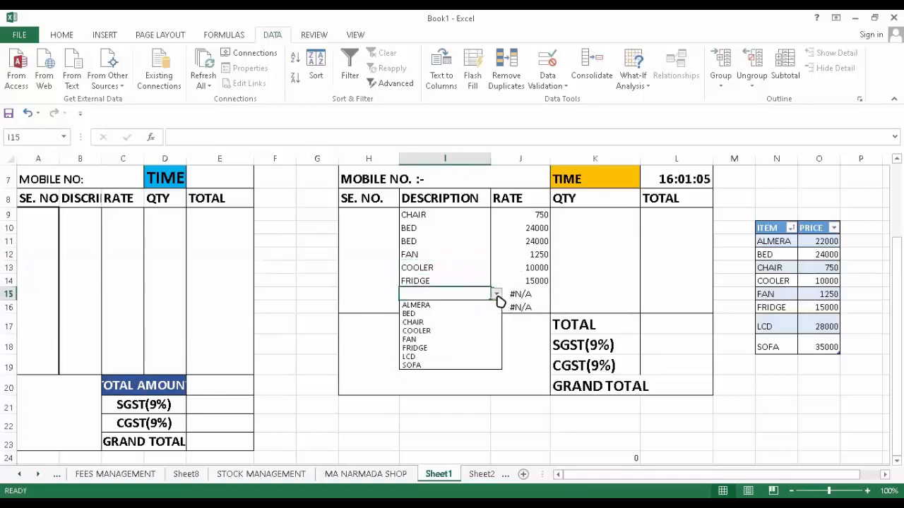
click(427, 306)
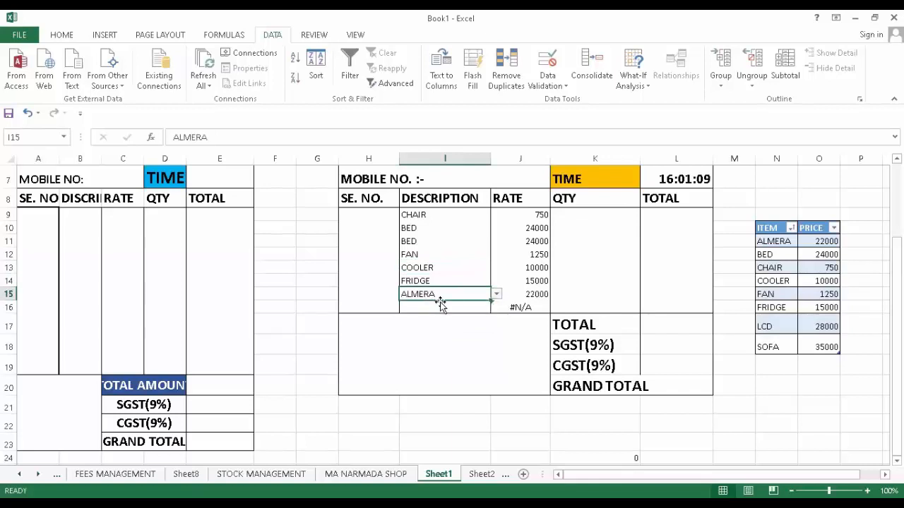
click(473, 309)
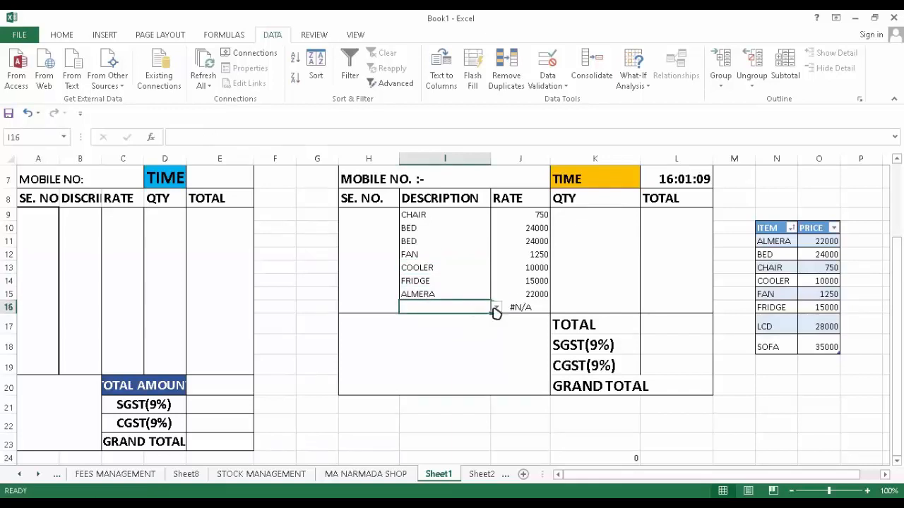
click(496, 308)
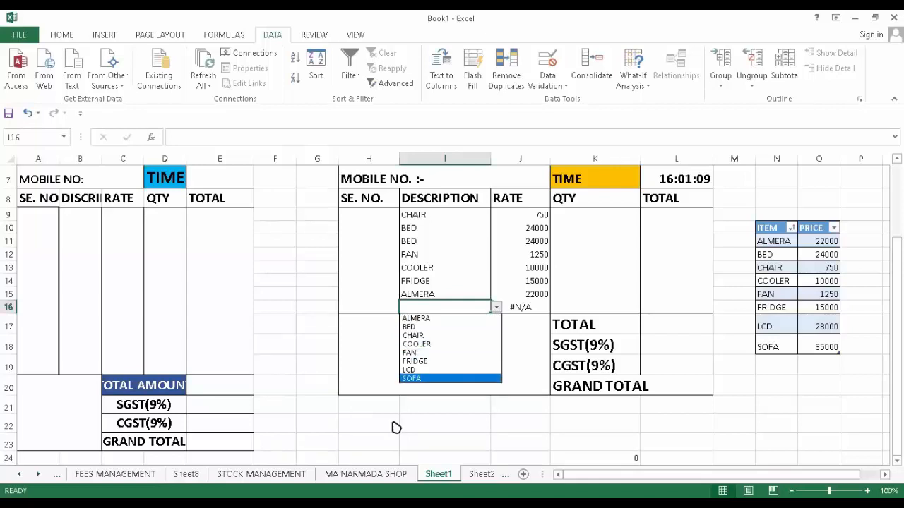
click(498, 309)
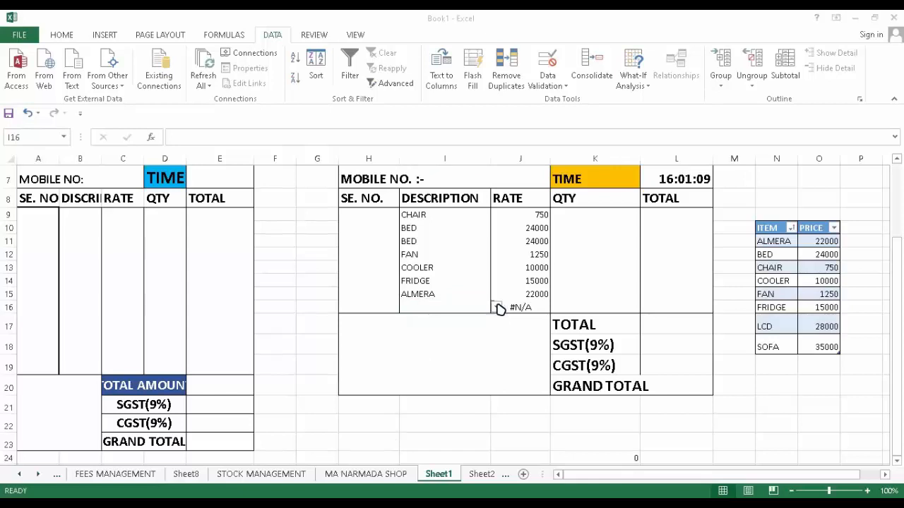
click(497, 308)
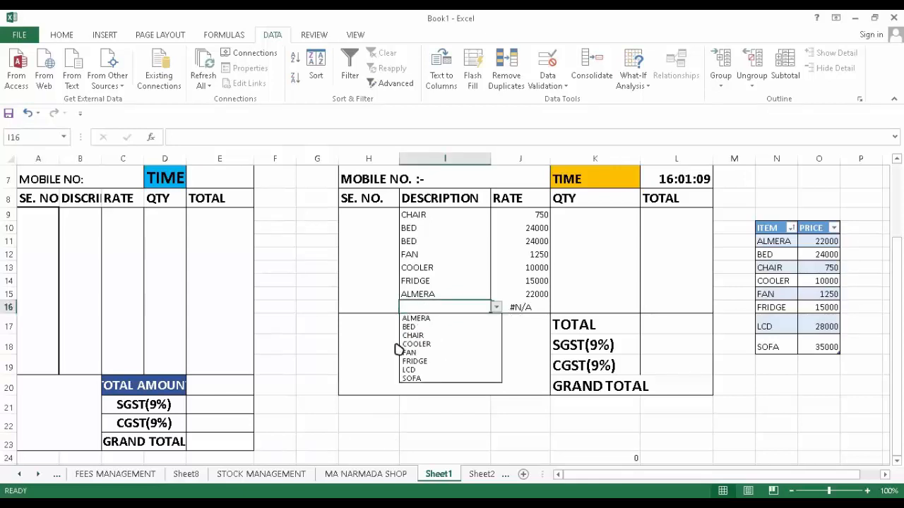
click(423, 379)
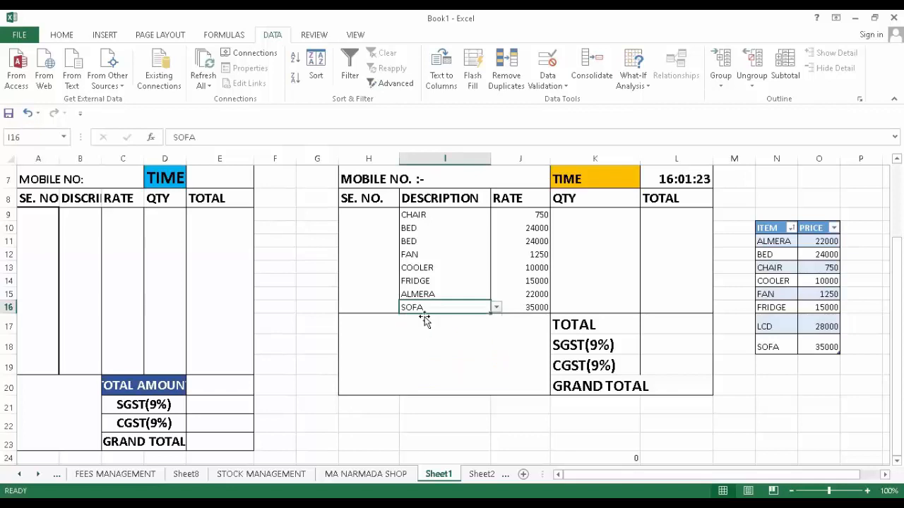
- Make the item names and rates in I9:J16 bold, size 14, centred vertically and horizontally
scroll(535, 297, up, 2)
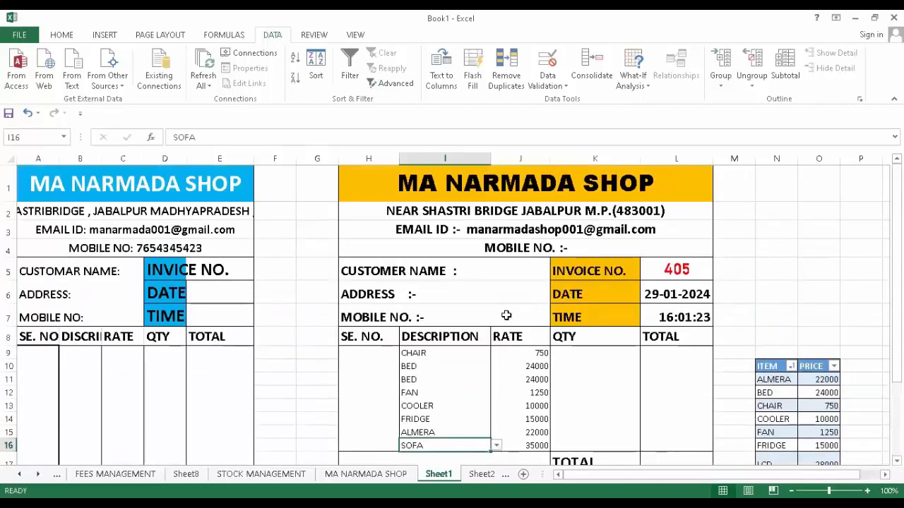
drag(433, 353, 500, 437)
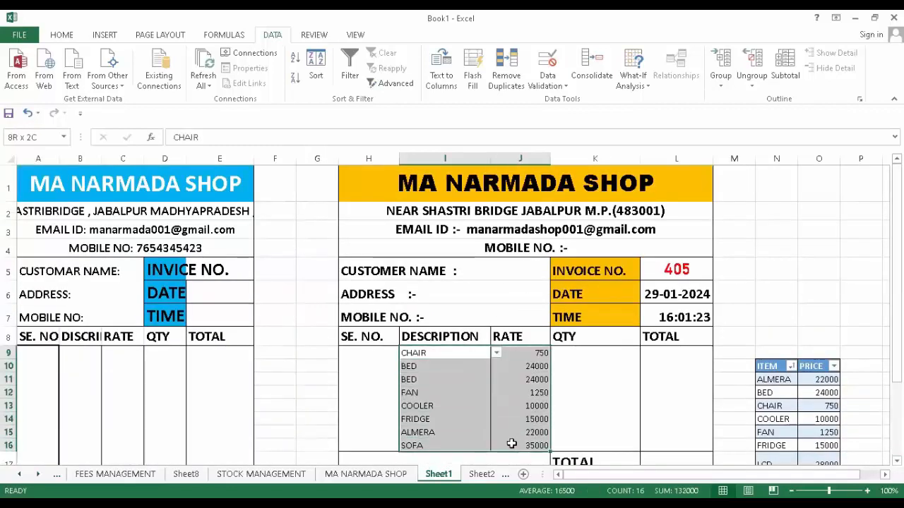
click(68, 37)
click(115, 80)
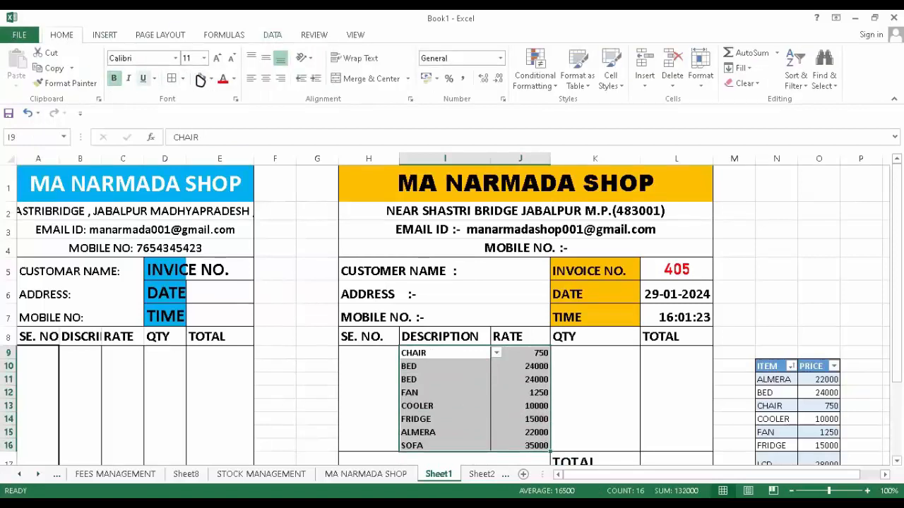
click(216, 60)
click(216, 59)
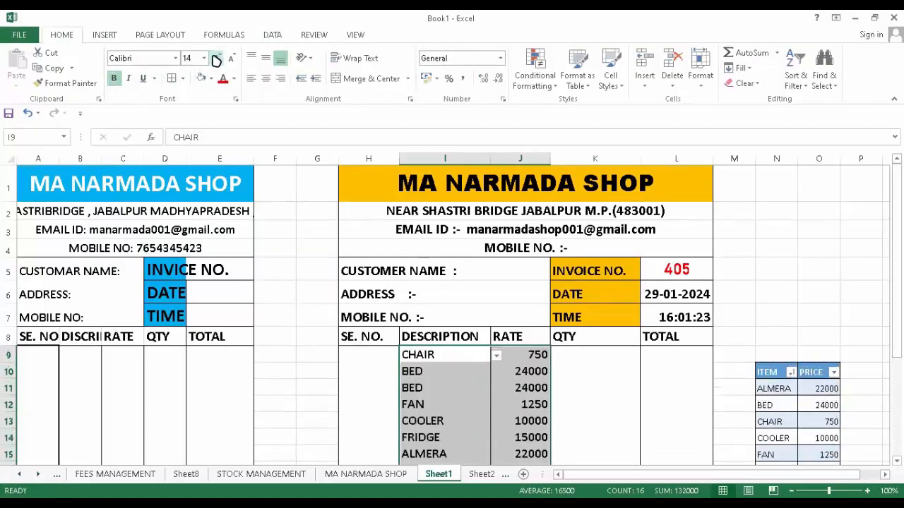
click(265, 59)
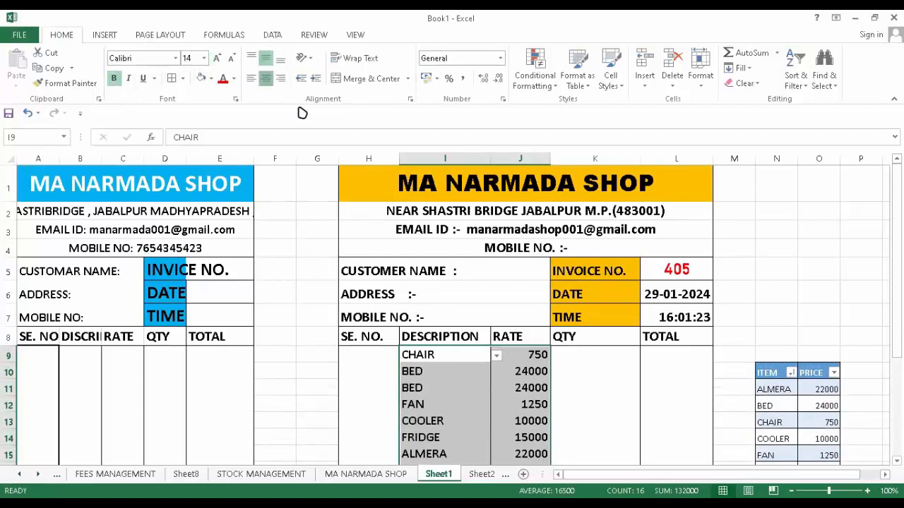
click(265, 78)
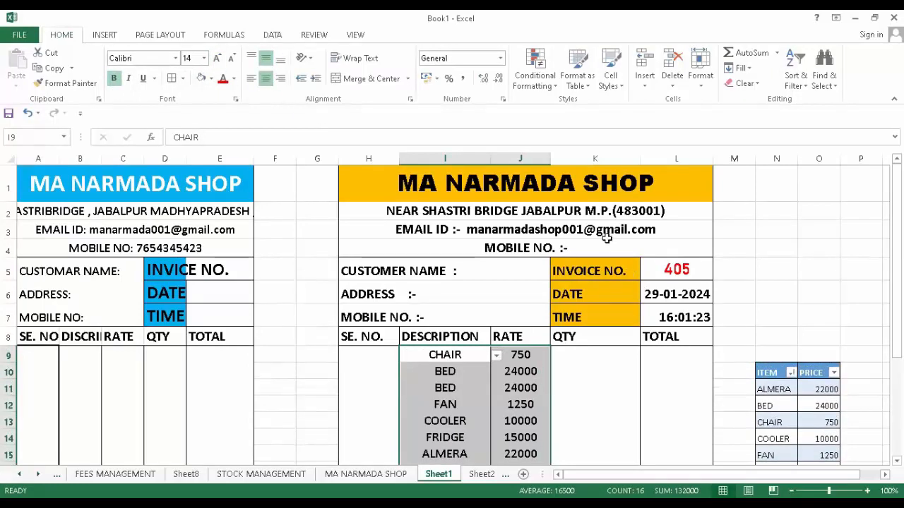
scroll(586, 286, down, 1)
click(588, 282)
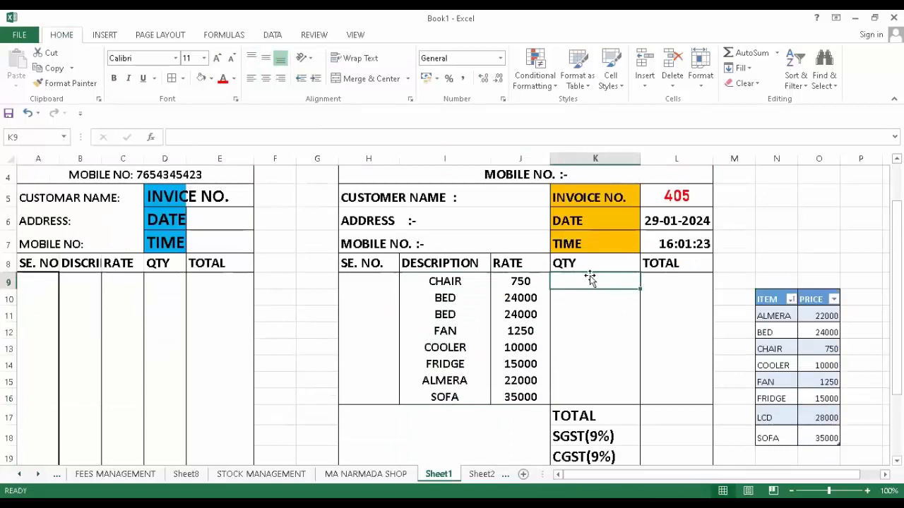
- Enter quantities 4, 2, 3, 6, 2, 1, 4 and 5 in K9:K16
text(4)
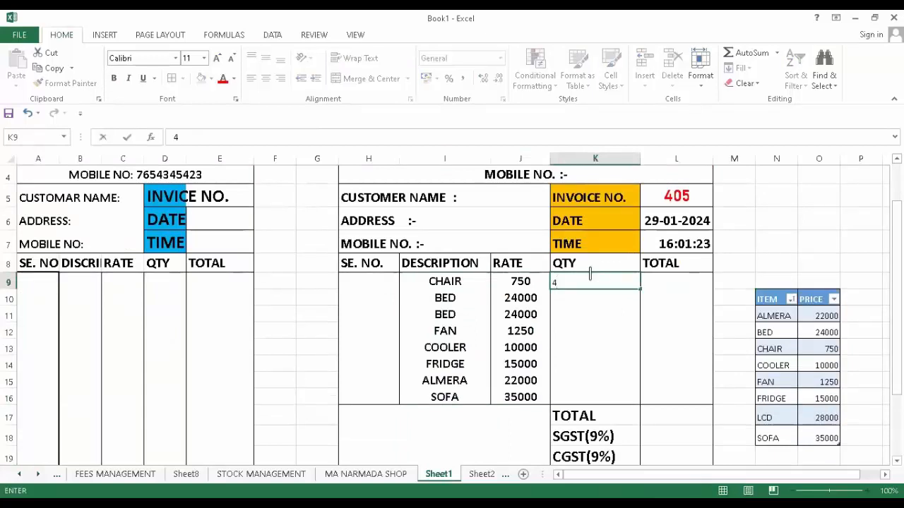
key(Return)
text(2)
key(Return)
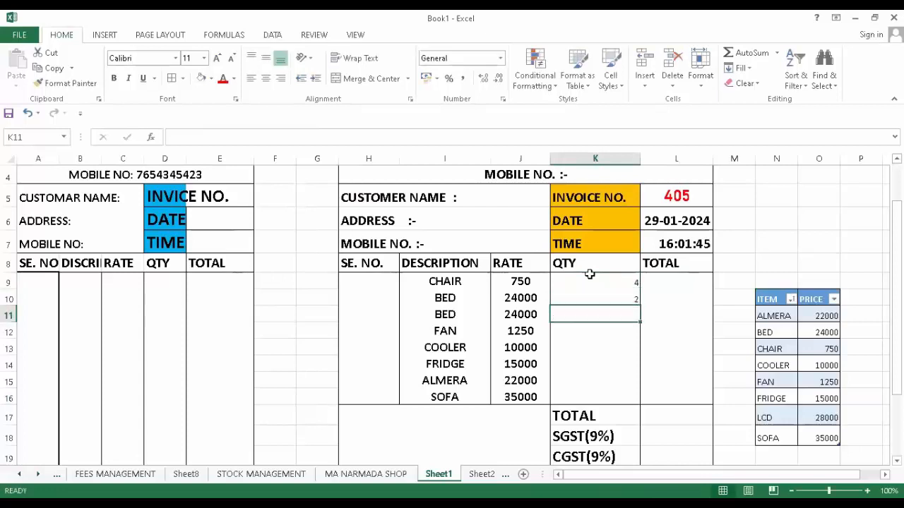
text(3)
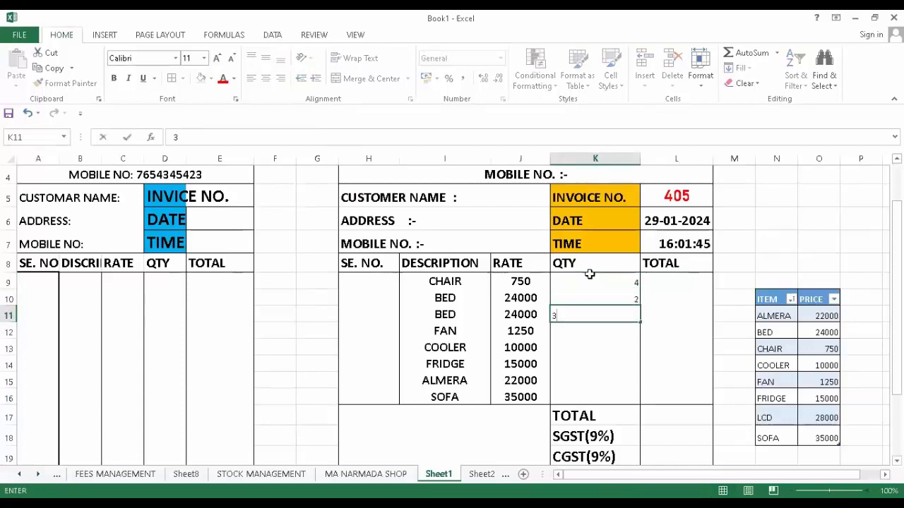
key(Return)
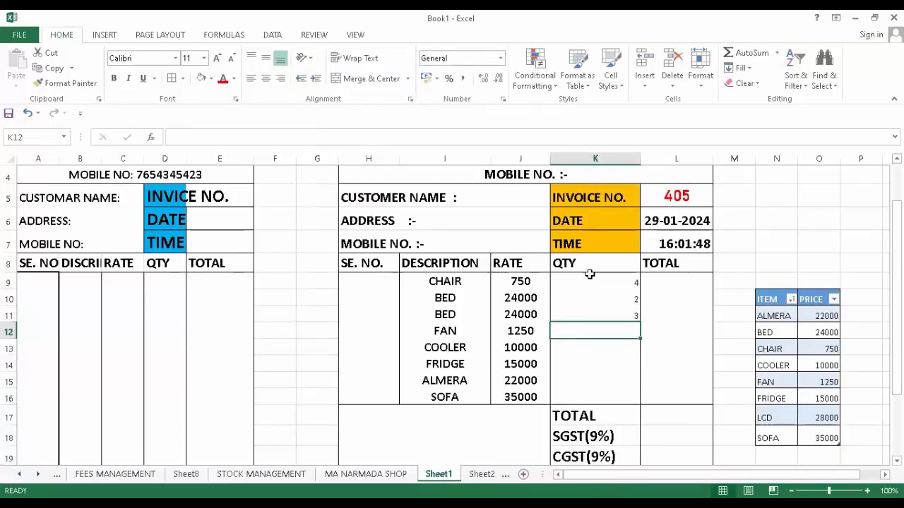
text(6)
key(Return)
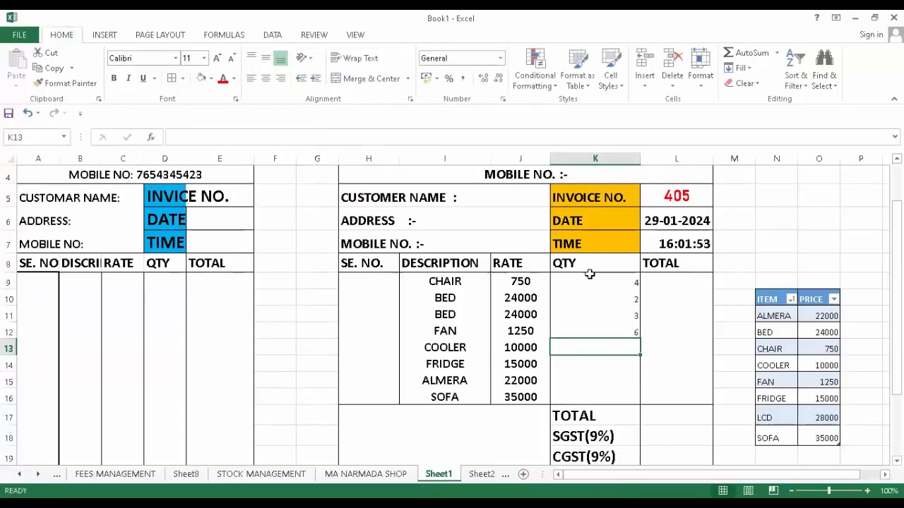
text(2)
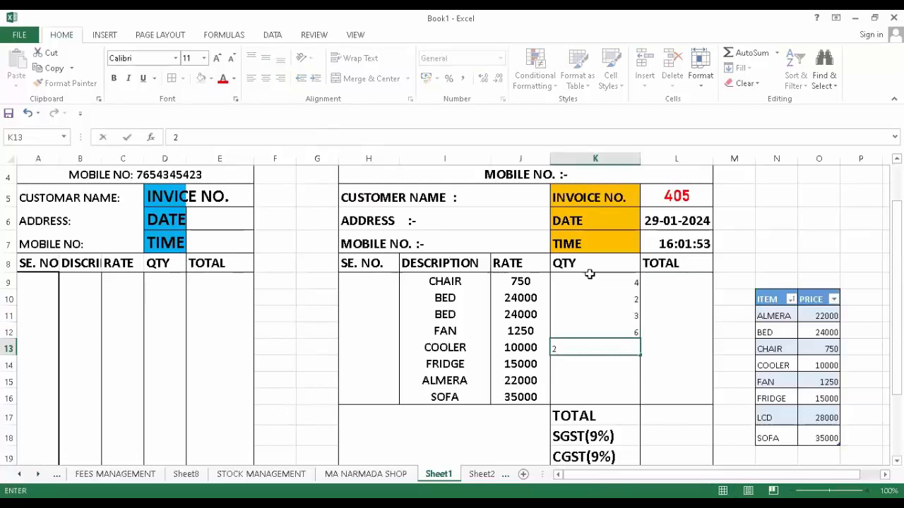
key(Return)
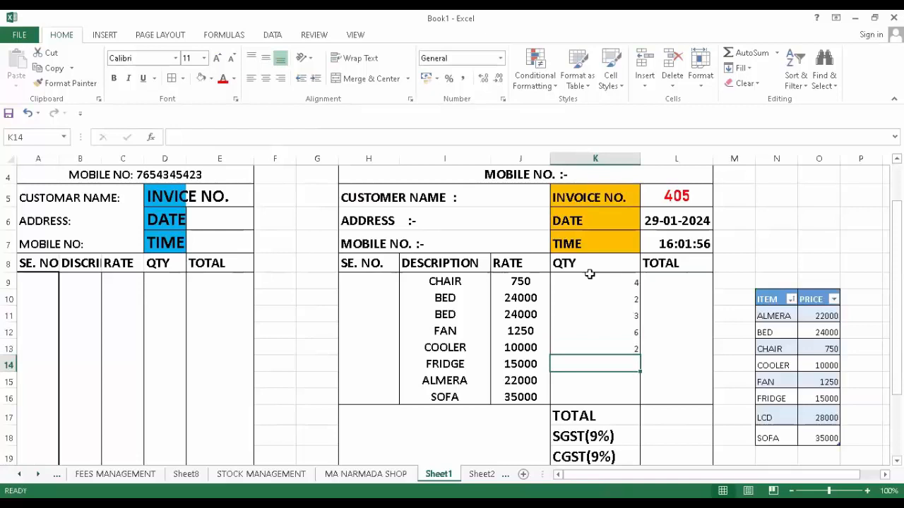
text(1)
key(Return)
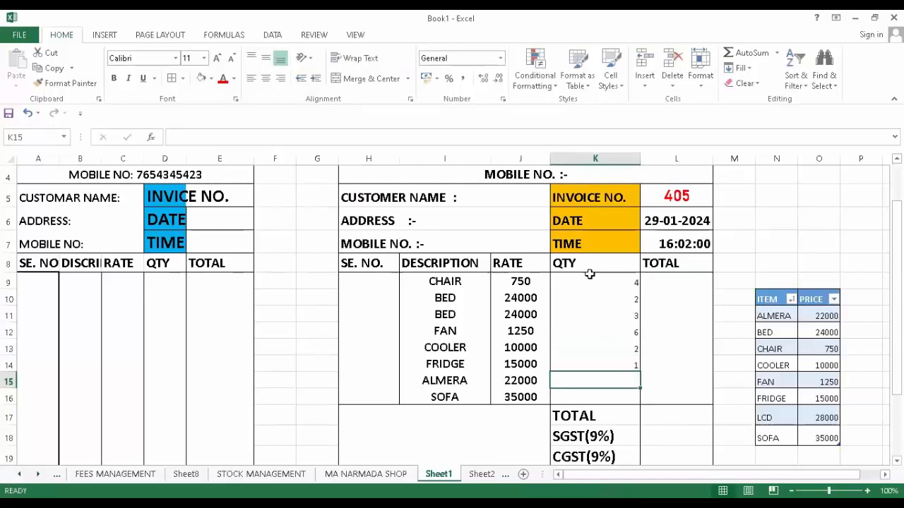
text(4)
key(Return)
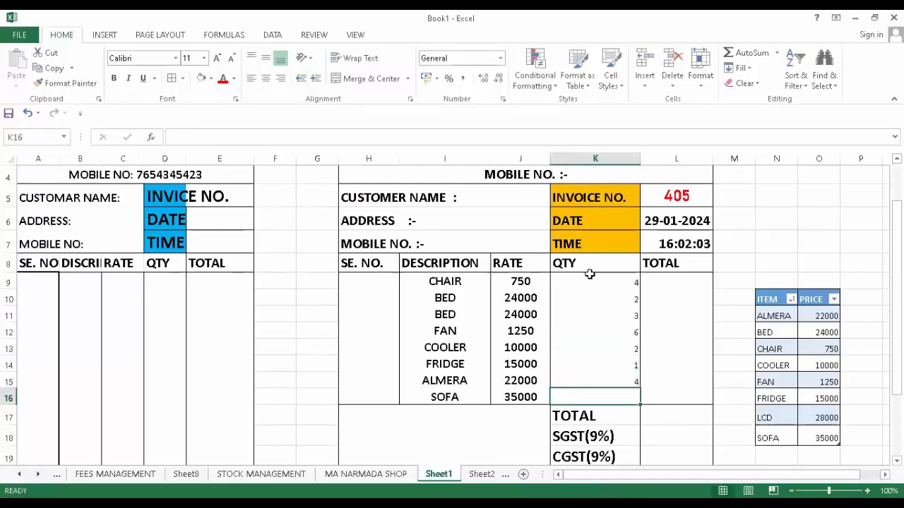
text(5)
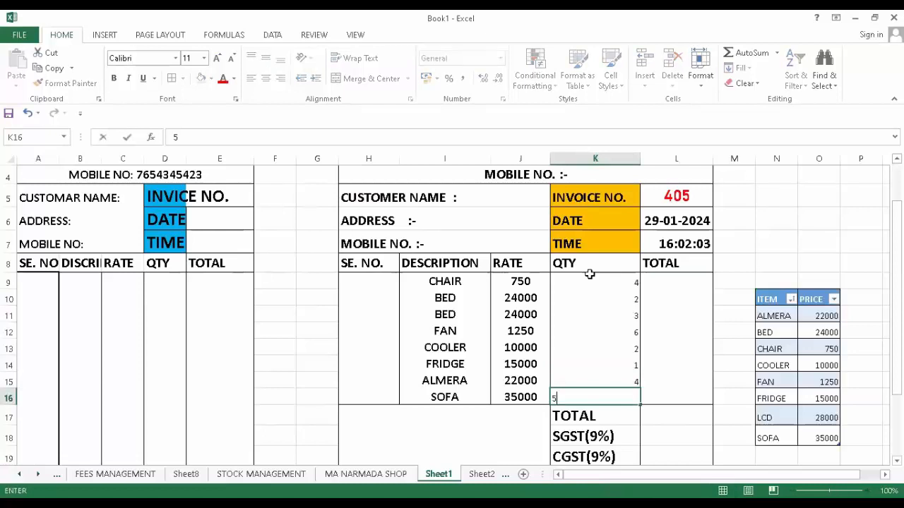
click(657, 328)
- Format the quantities in K9:K16 as bold, size 16, centred both ways
drag(599, 285, 603, 397)
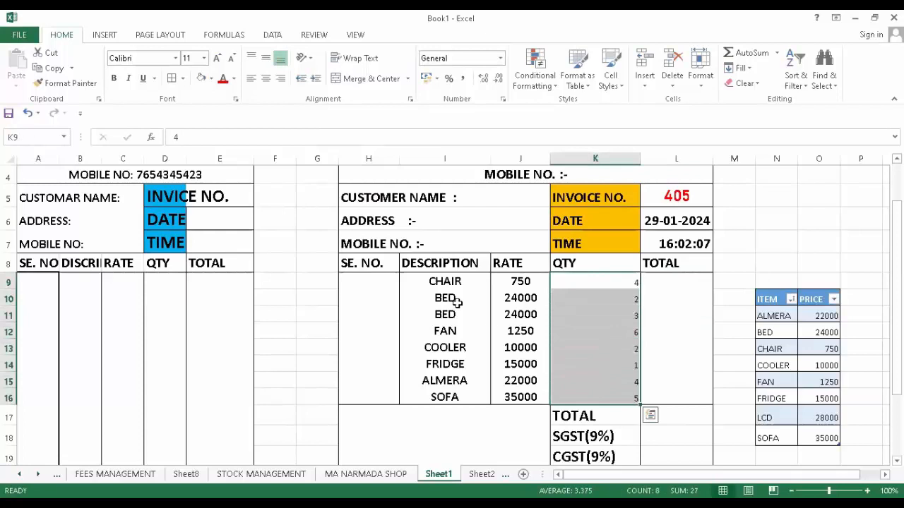
click(217, 58)
click(217, 59)
click(217, 59)
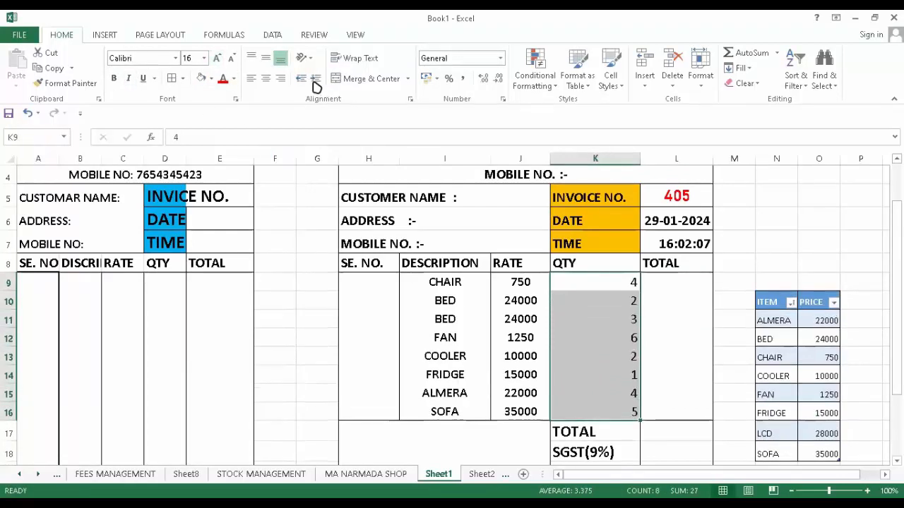
click(266, 79)
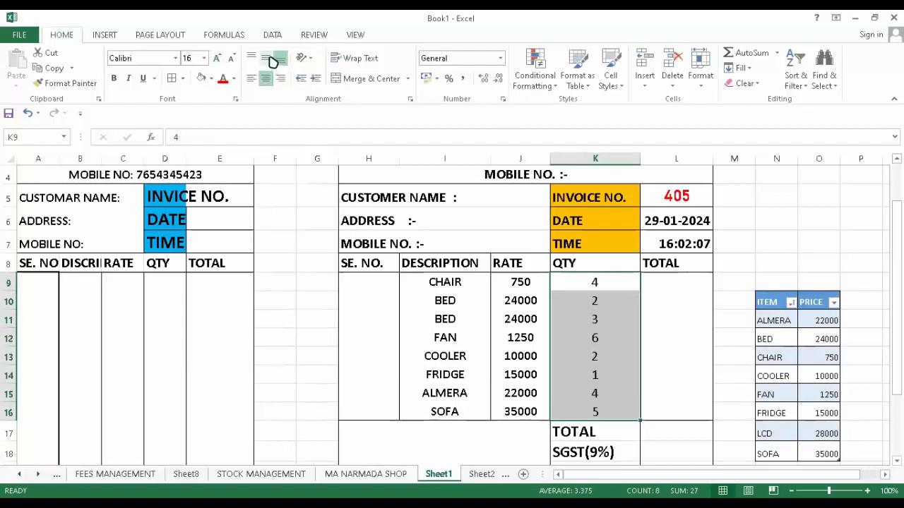
click(266, 58)
click(114, 78)
- Enter =J9*K9 in L9 and fill it down to L16, giving 3000 for CHAIR through 175000 for SOFA
click(664, 275)
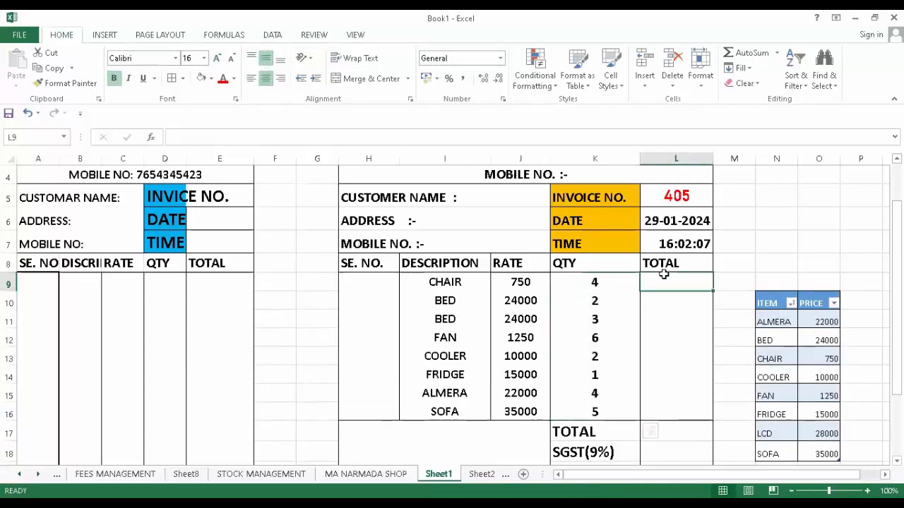
text(=)
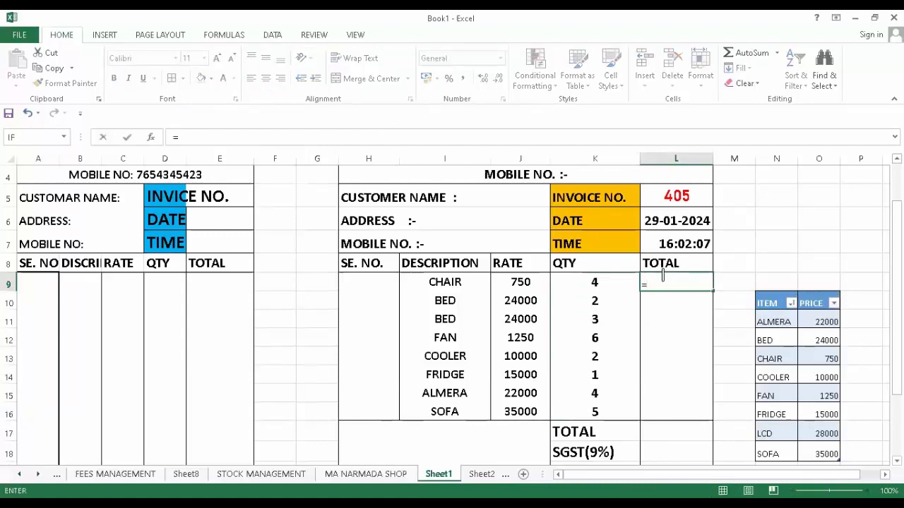
click(527, 283)
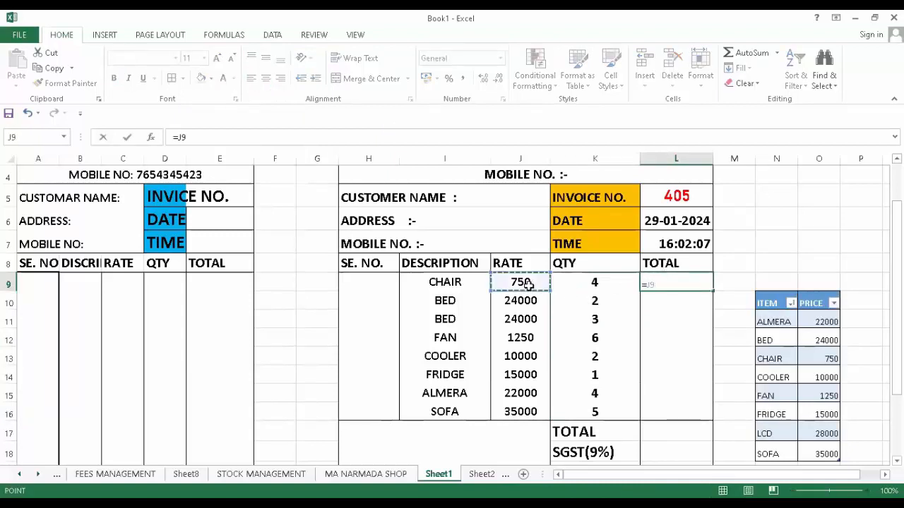
text(*)
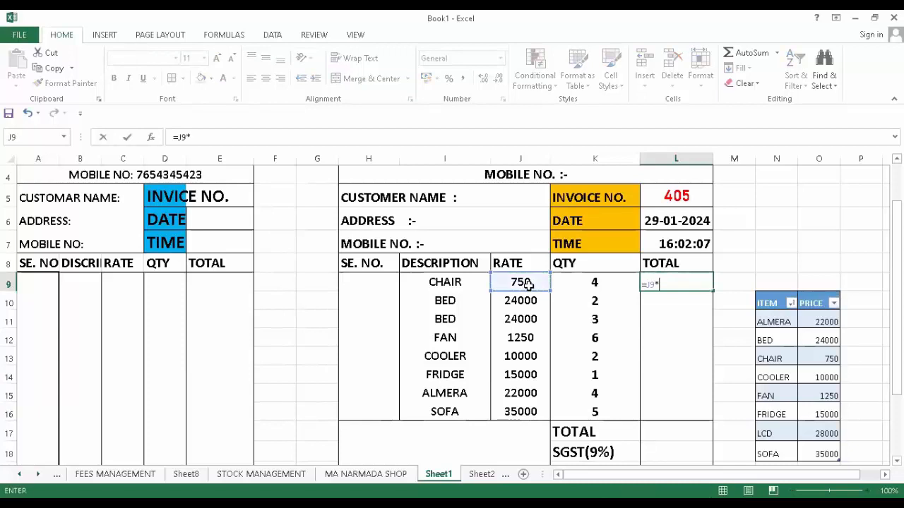
click(609, 283)
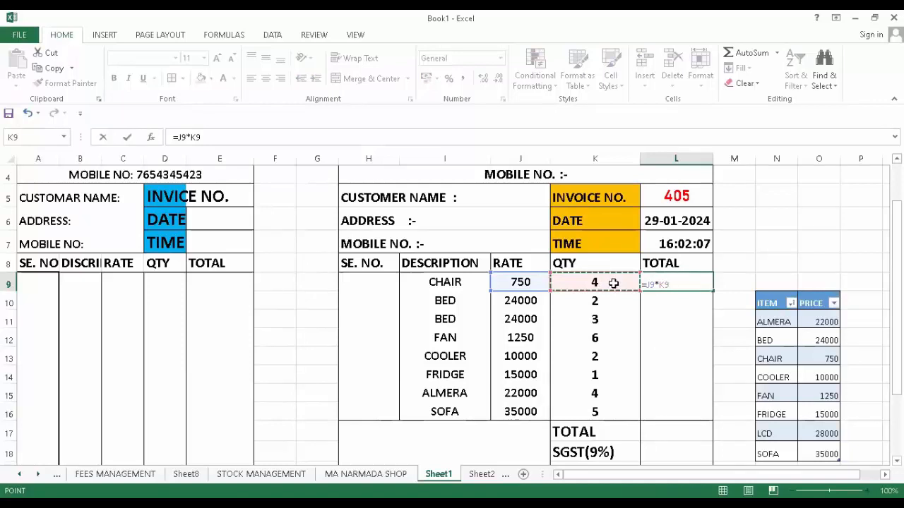
key(Return)
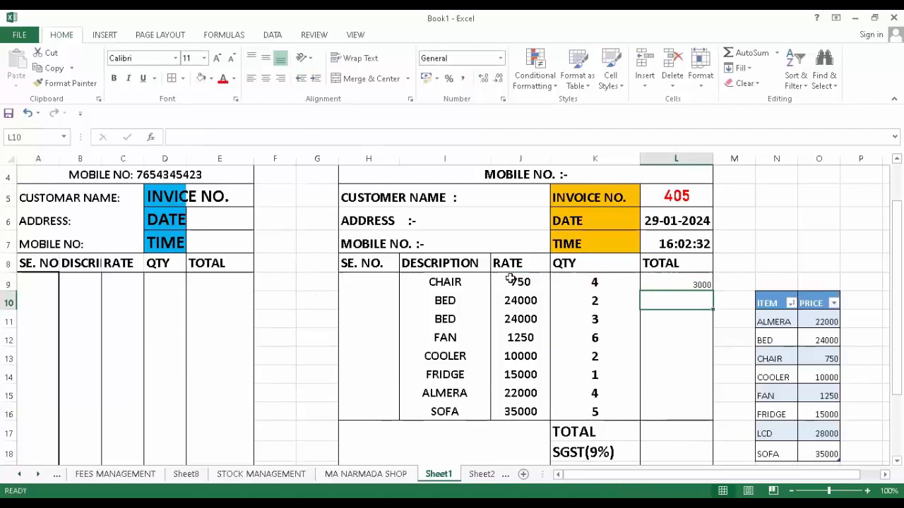
click(694, 285)
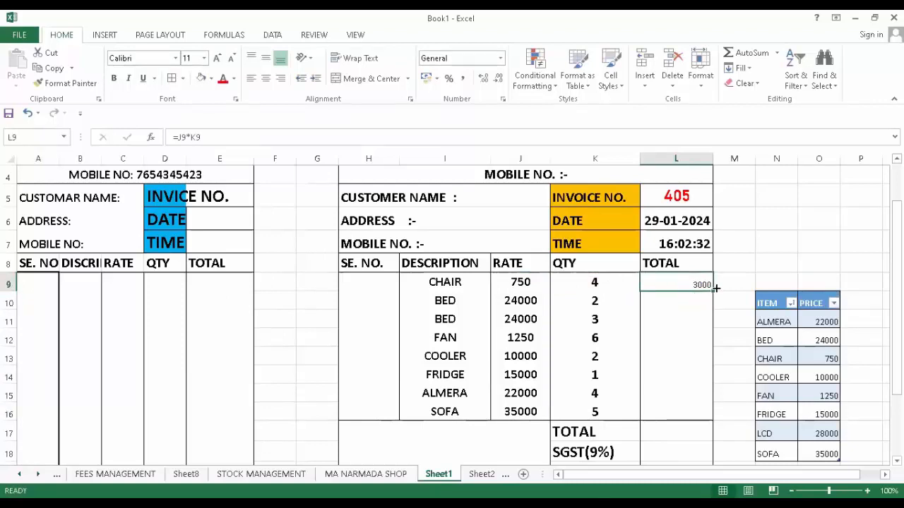
drag(713, 289, 717, 421)
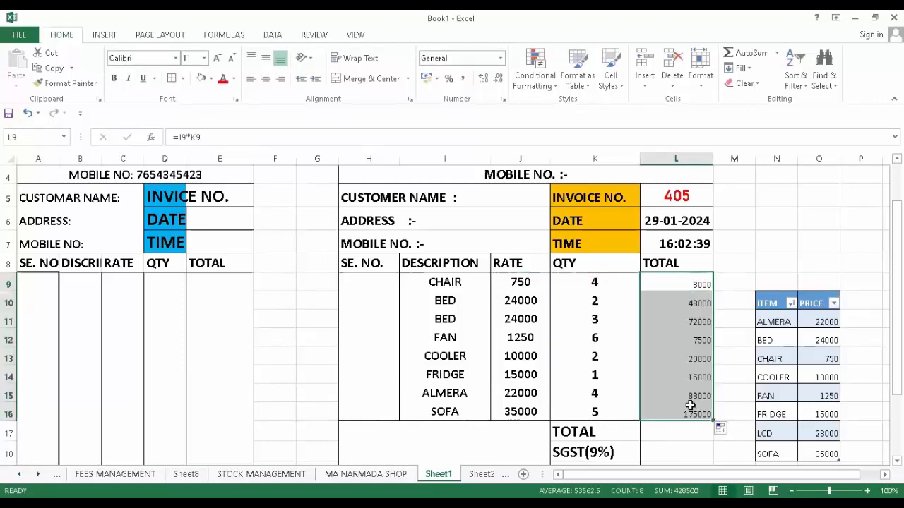
- Make the item totals in L9:L16 centred, bold and size 14
click(265, 78)
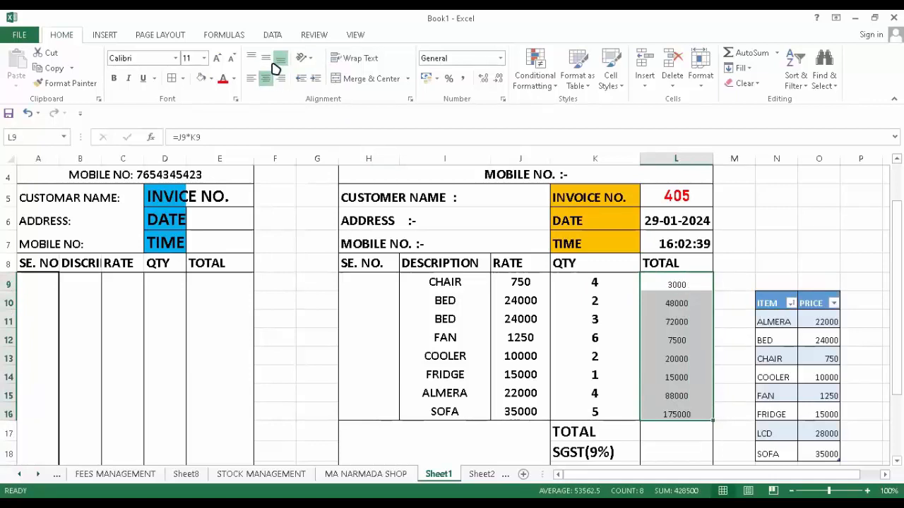
click(273, 62)
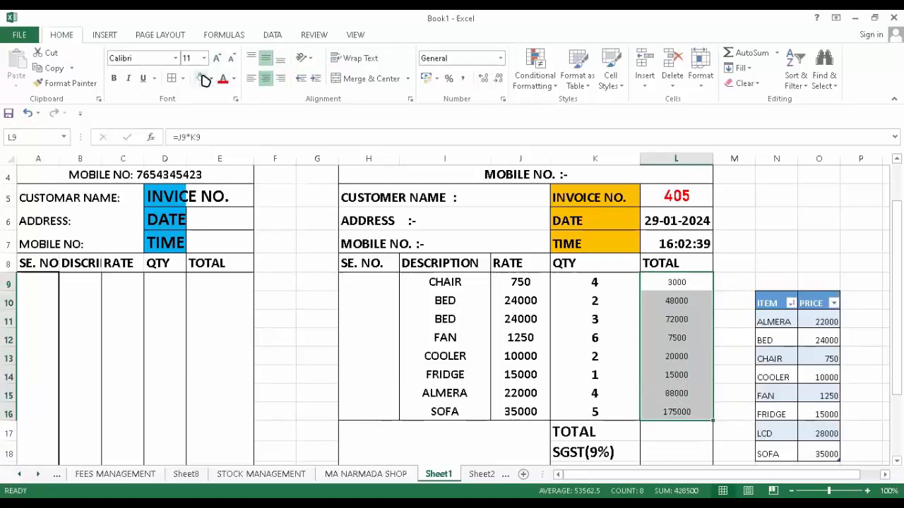
click(113, 78)
click(218, 59)
click(218, 60)
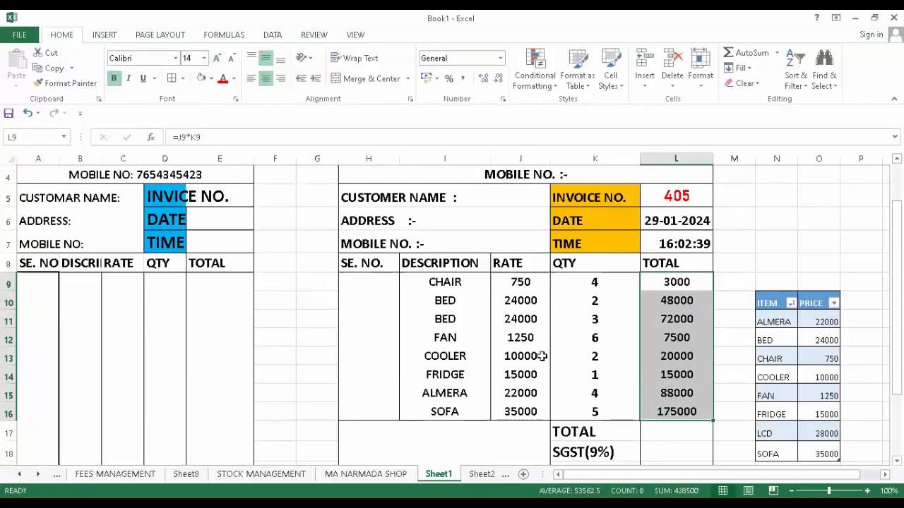
- Enter =SUM(L9:L16) in L17 for a total of 428500
scroll(541, 341, down, 2)
scroll(555, 332, up, 2)
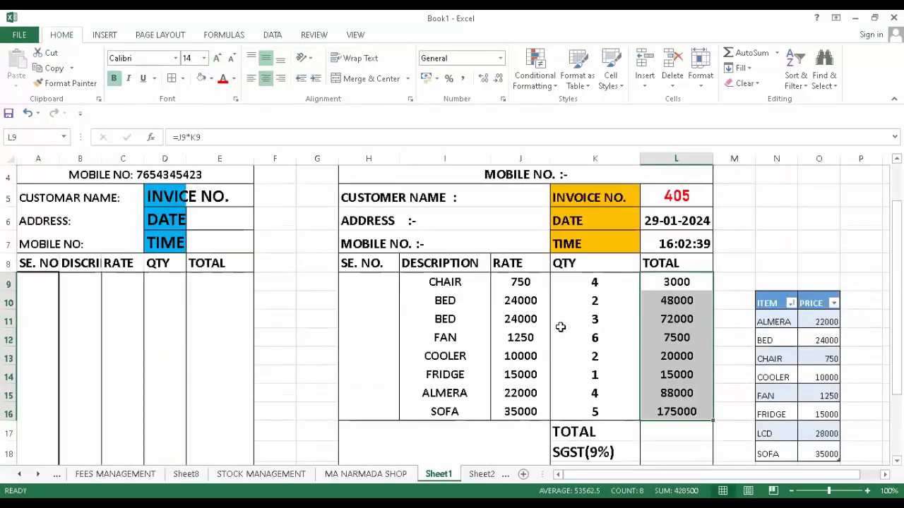
click(660, 438)
text(=)
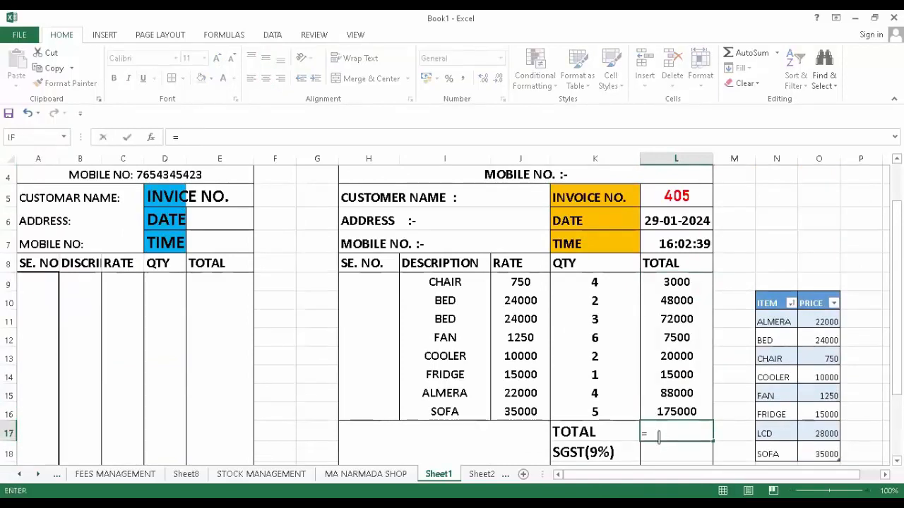
text(SUM)
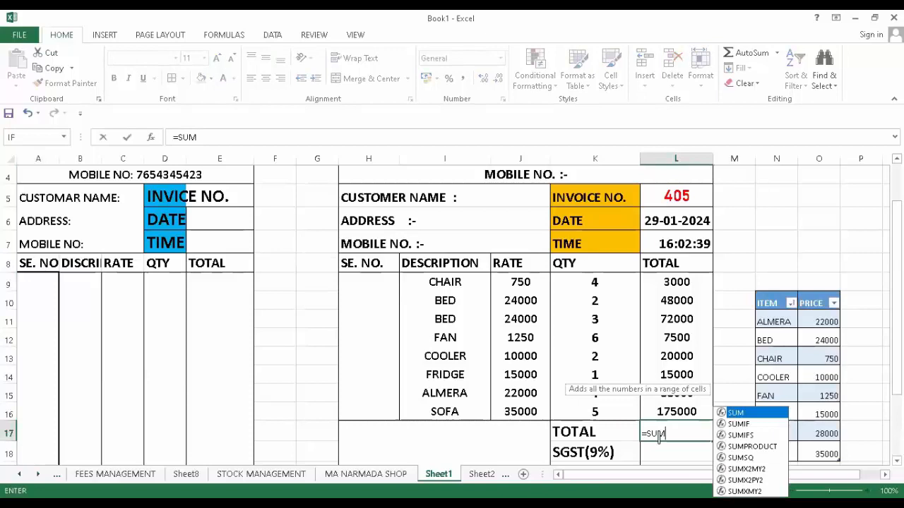
text(()
drag(677, 280, 672, 304)
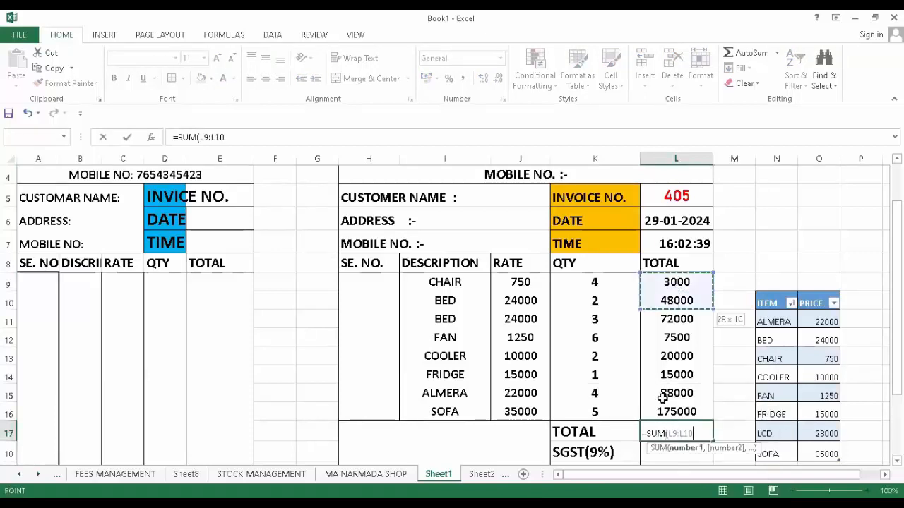
drag(662, 416, 662, 415)
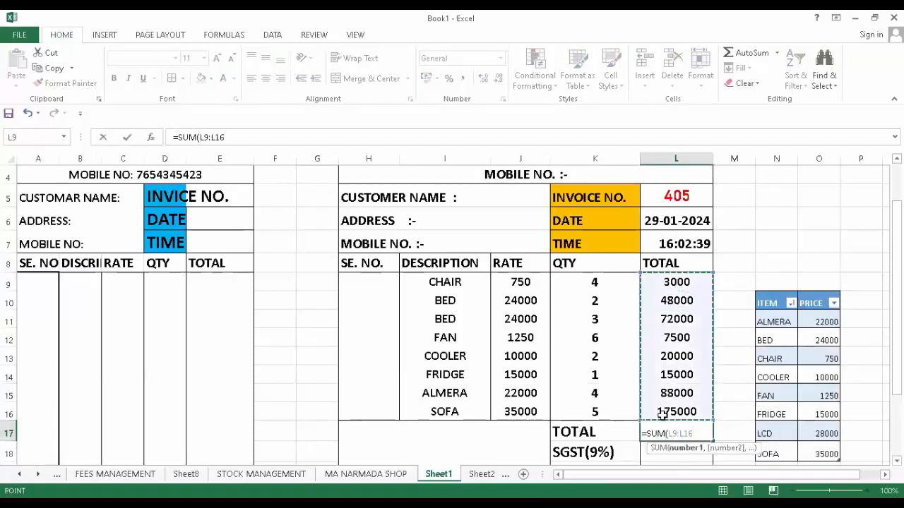
key(Return)
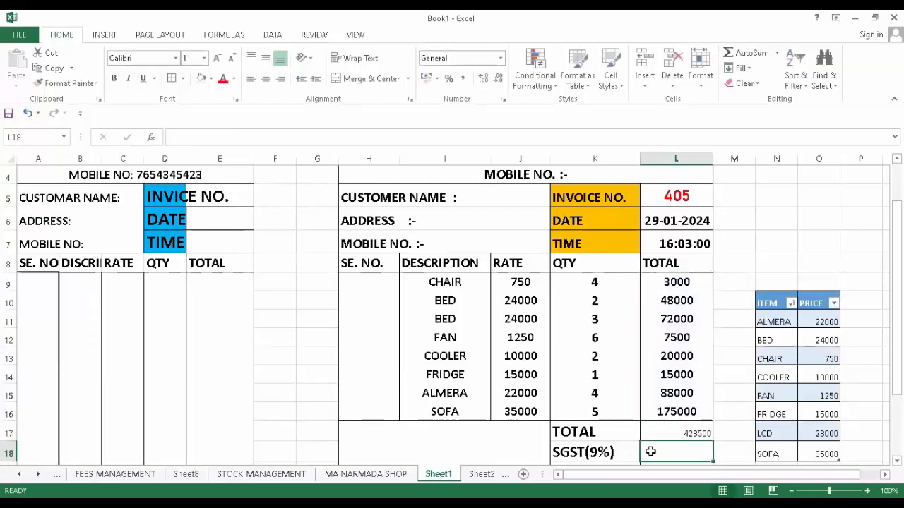
- Make the invoice total in L17 bold, size 16 and centred
click(663, 433)
click(113, 78)
click(216, 58)
click(216, 58)
click(216, 58)
click(265, 77)
click(266, 57)
- Widen column K, fill labels K17:K20 orange and give L17:L20 all borders
scroll(526, 281, down, 1)
scroll(533, 281, down, 1)
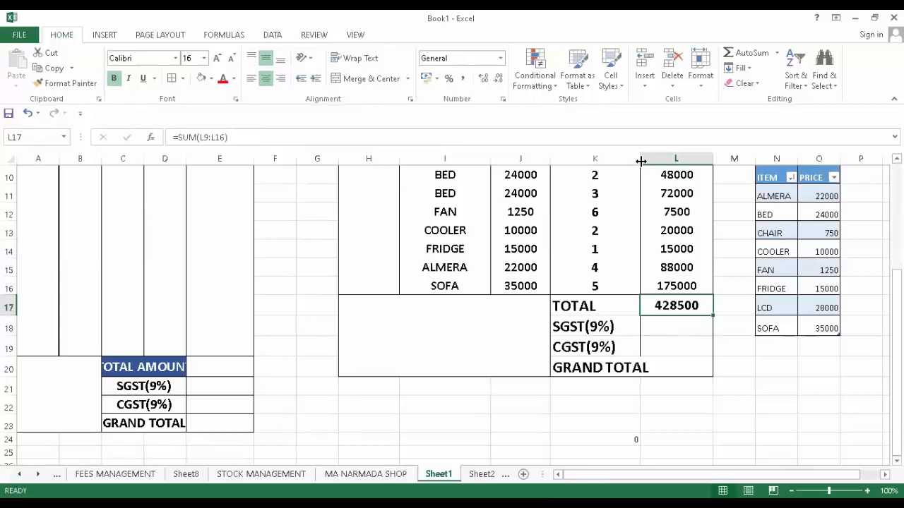
drag(641, 161, 650, 161)
drag(576, 305, 578, 362)
click(211, 78)
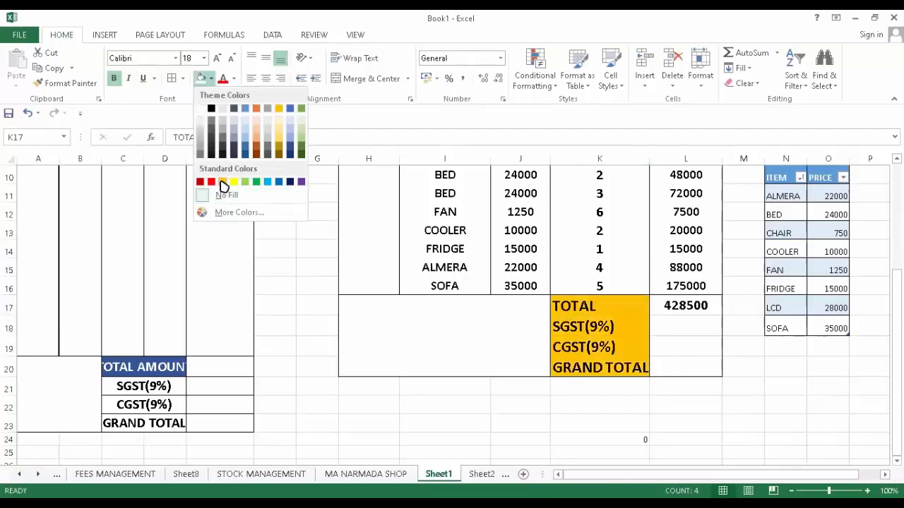
click(222, 183)
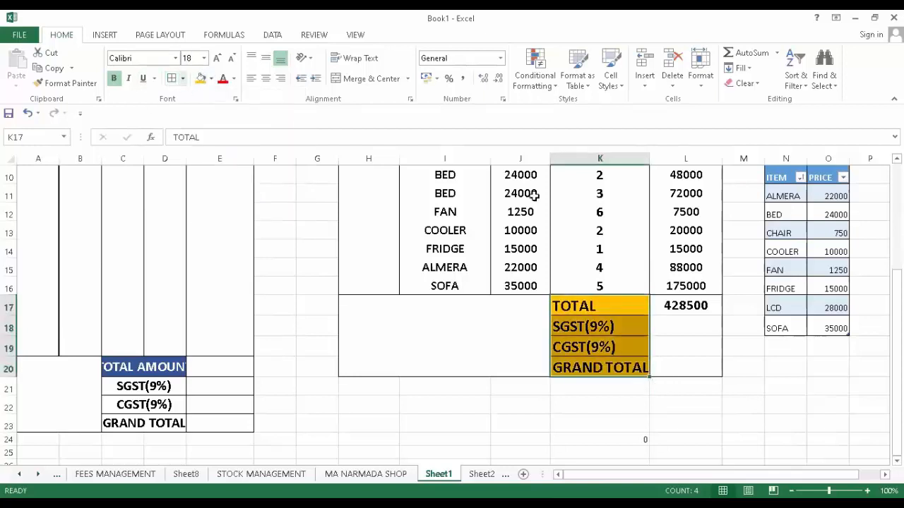
drag(678, 307, 680, 365)
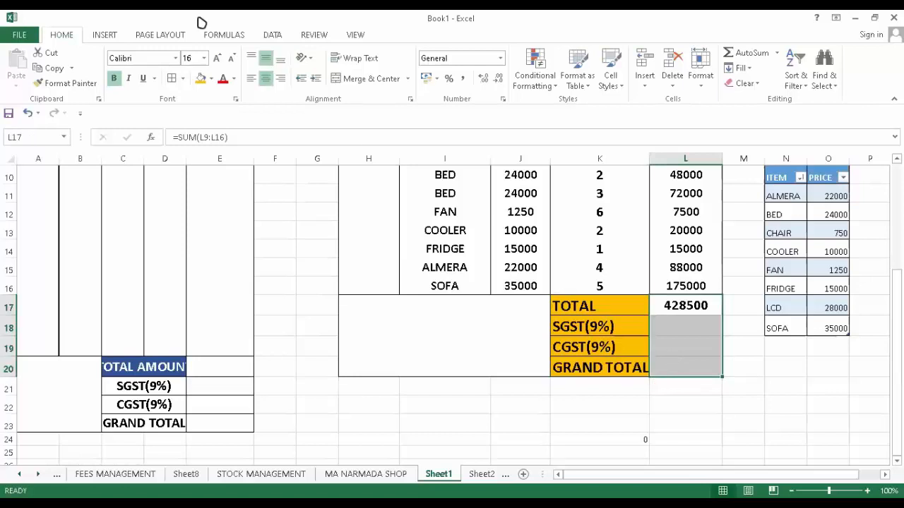
click(171, 79)
click(597, 420)
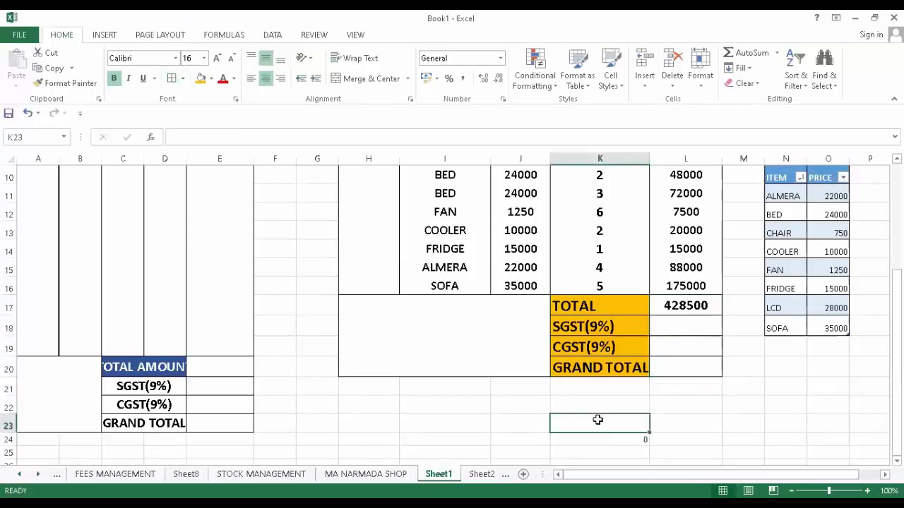
- Enter =L17*9% in L18 and L19 for SGST and CGST of 38565 each
click(688, 323)
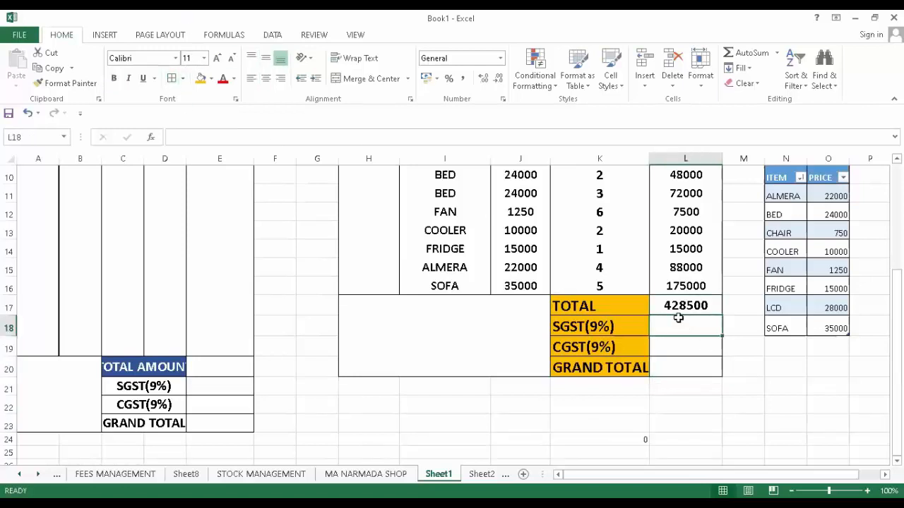
text(=)
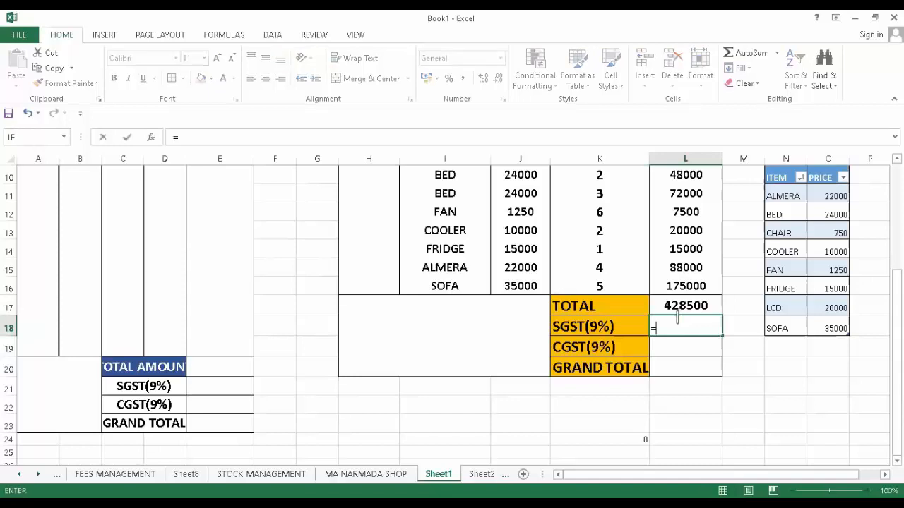
click(705, 300)
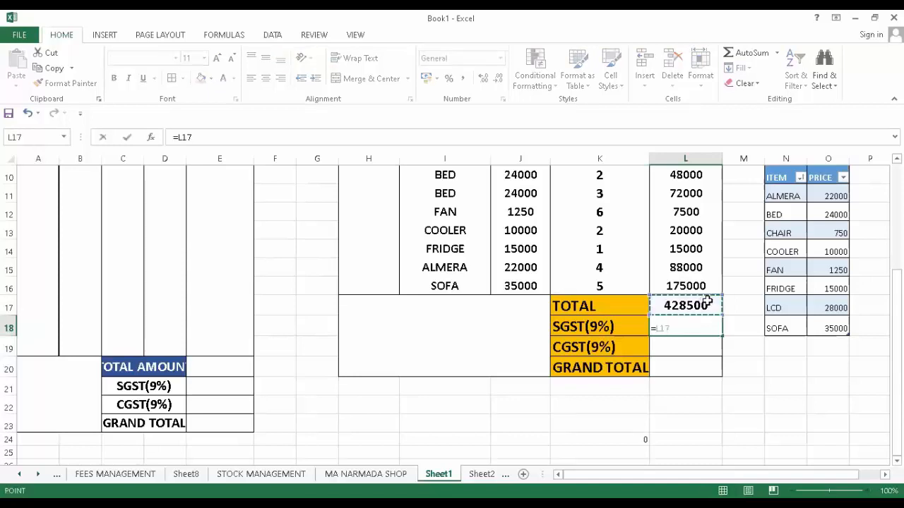
text(*)
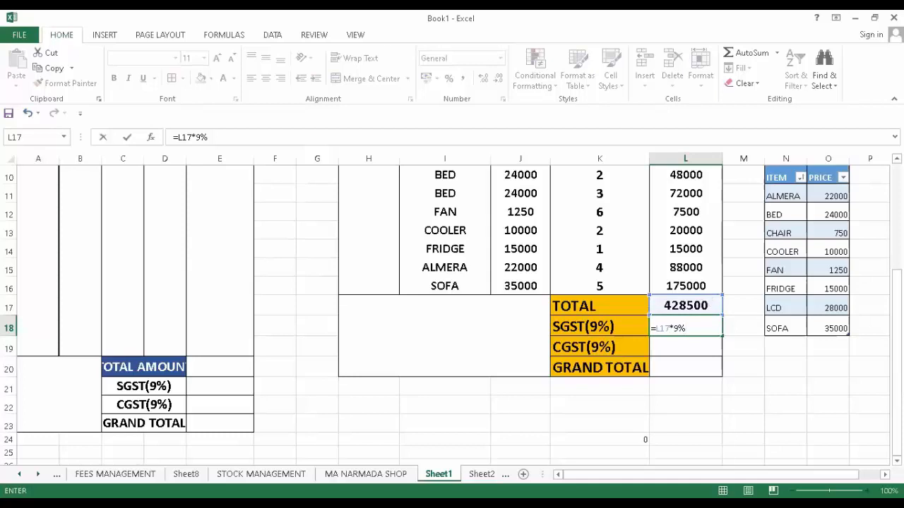
key(Return)
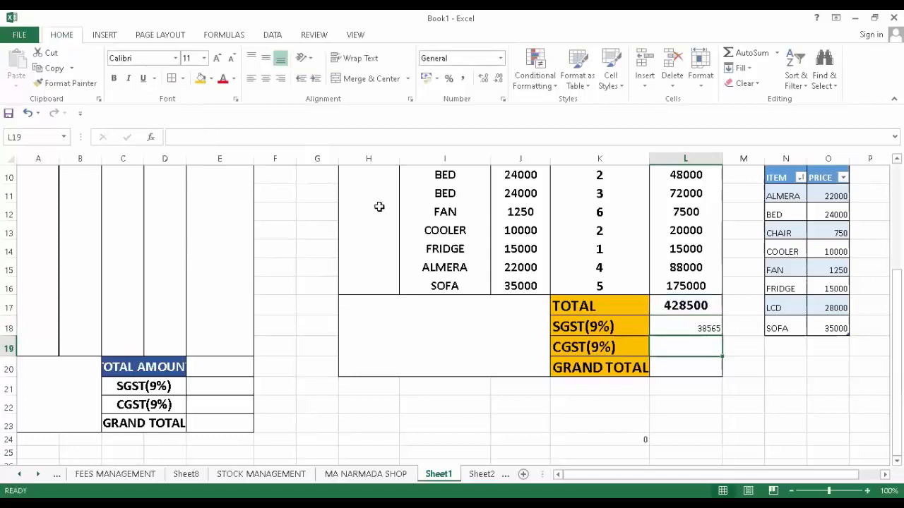
text(=)
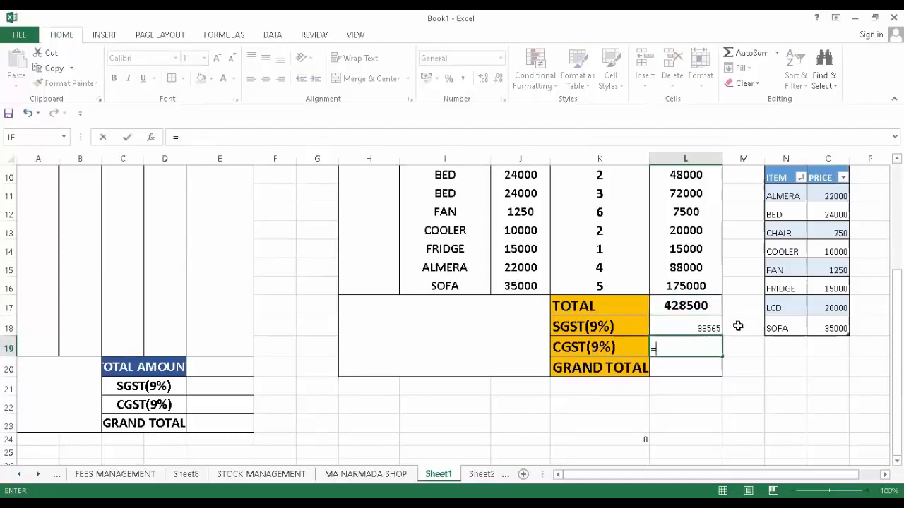
click(699, 306)
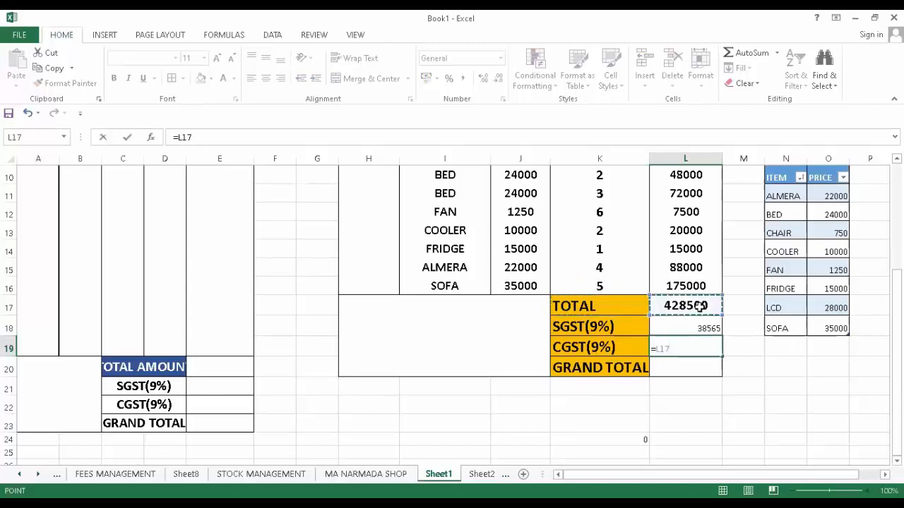
text(*)
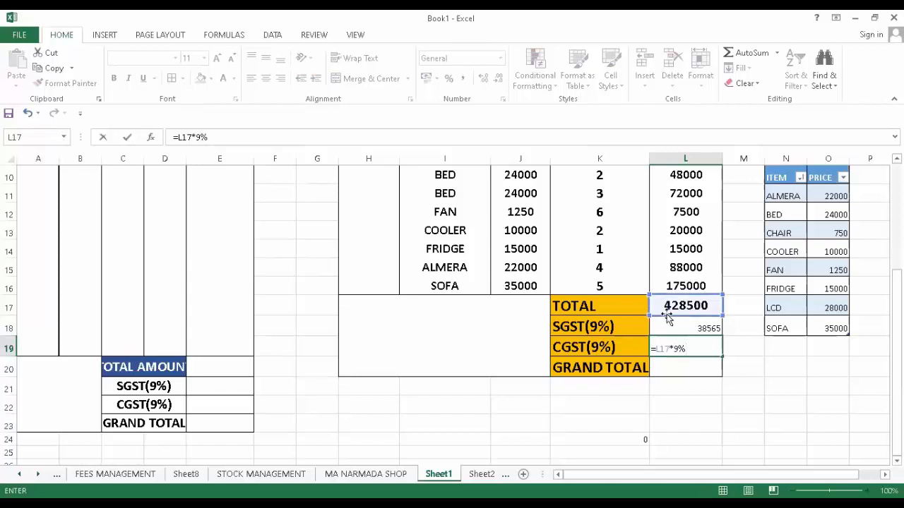
key(Return)
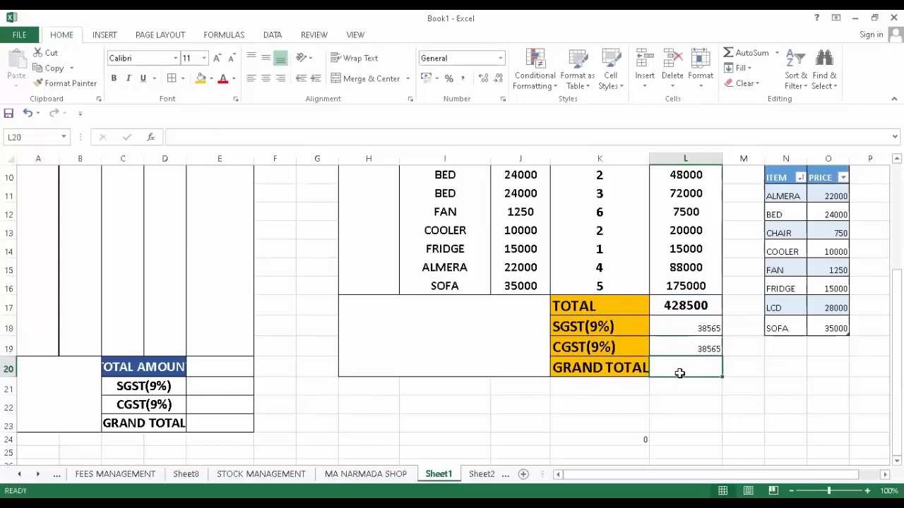
- Enter =SUM(L17:L19) in L20 for a GRAND TOTAL of 505630
text(=)
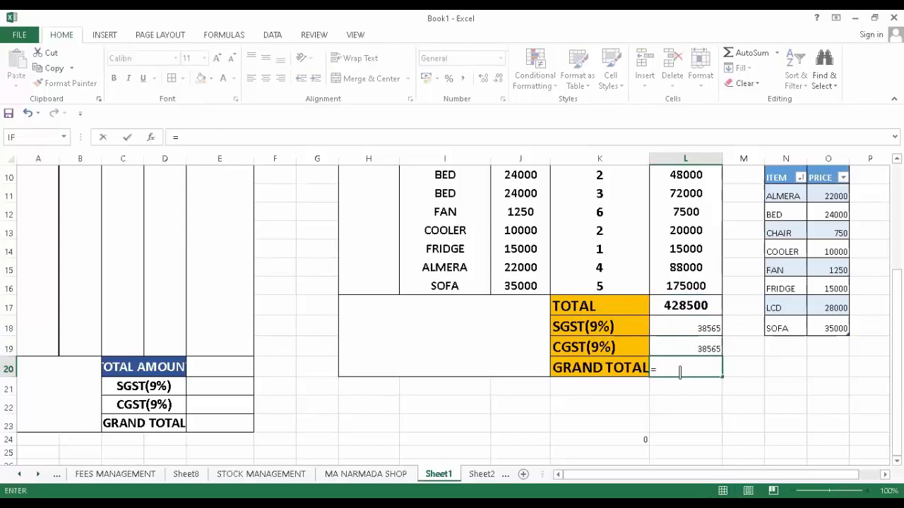
text(SUM()
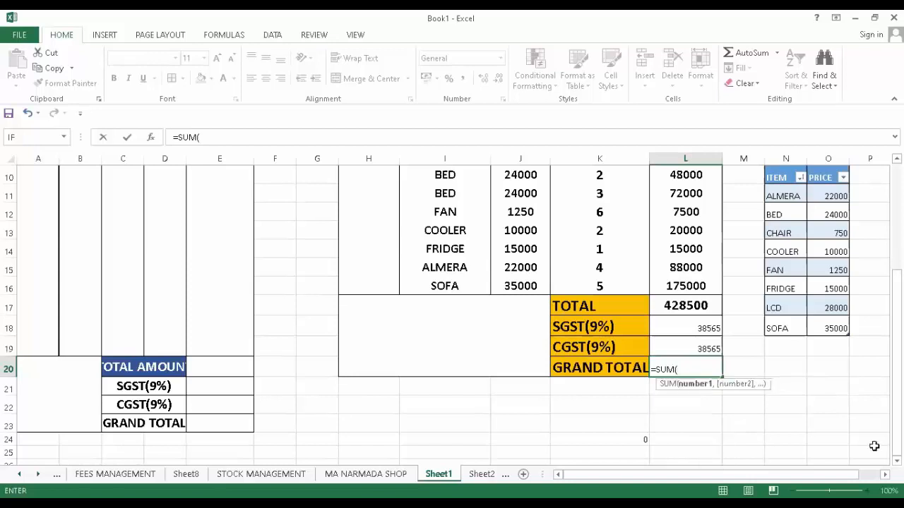
drag(689, 306, 671, 356)
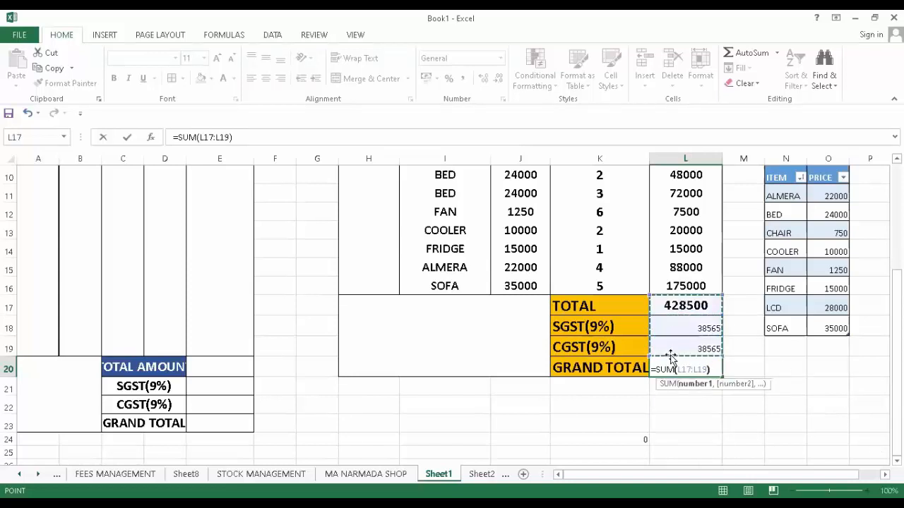
key(Return)
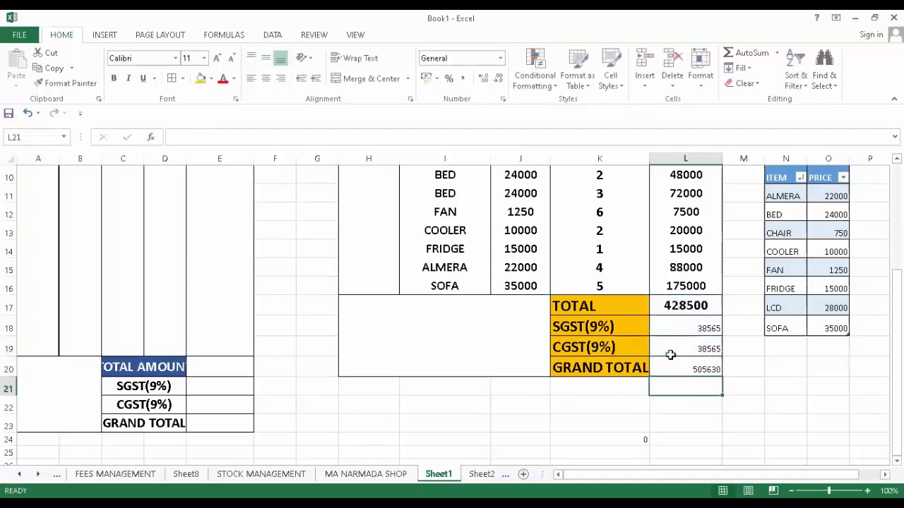
drag(672, 306, 671, 374)
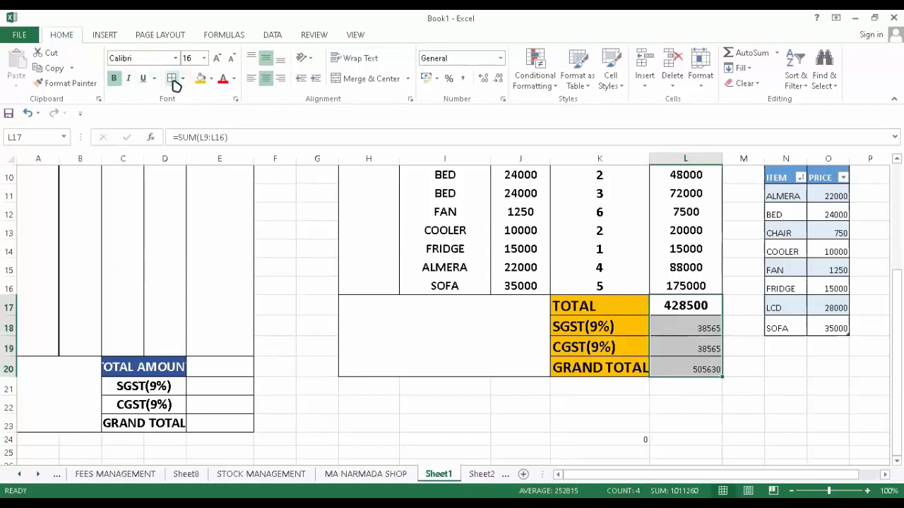
- Set the amounts in L17:L20 to bold 18-point text centred in their cells
click(114, 79)
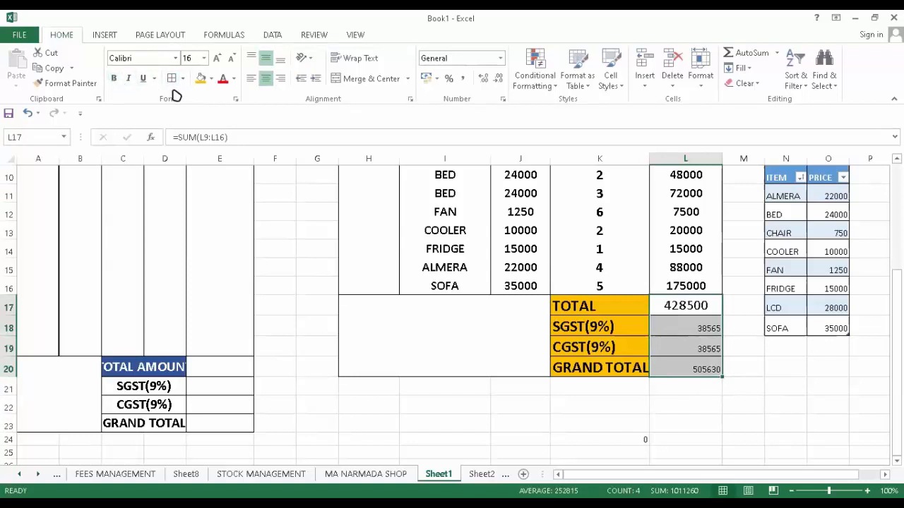
click(218, 60)
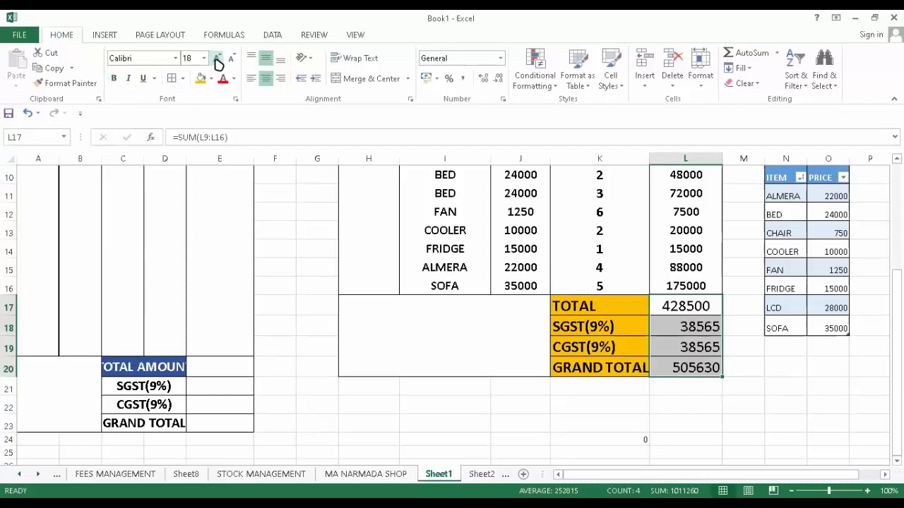
click(217, 59)
click(230, 60)
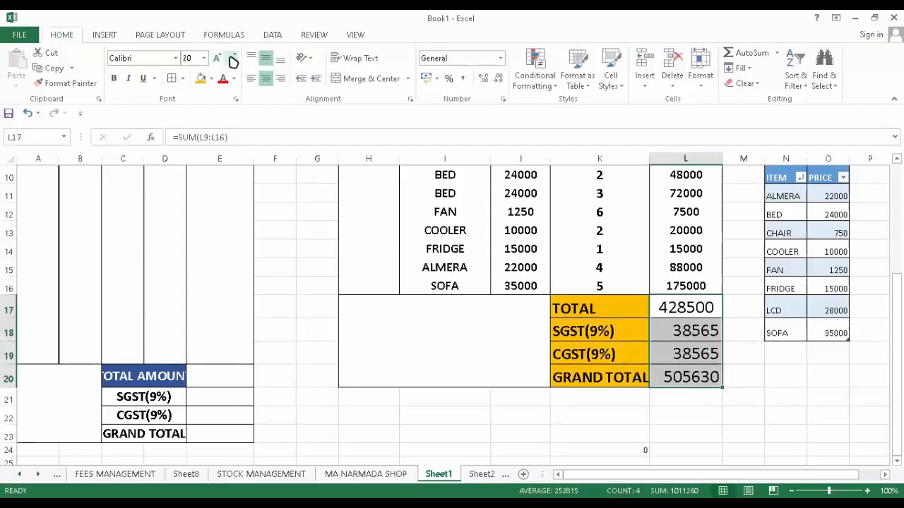
click(114, 77)
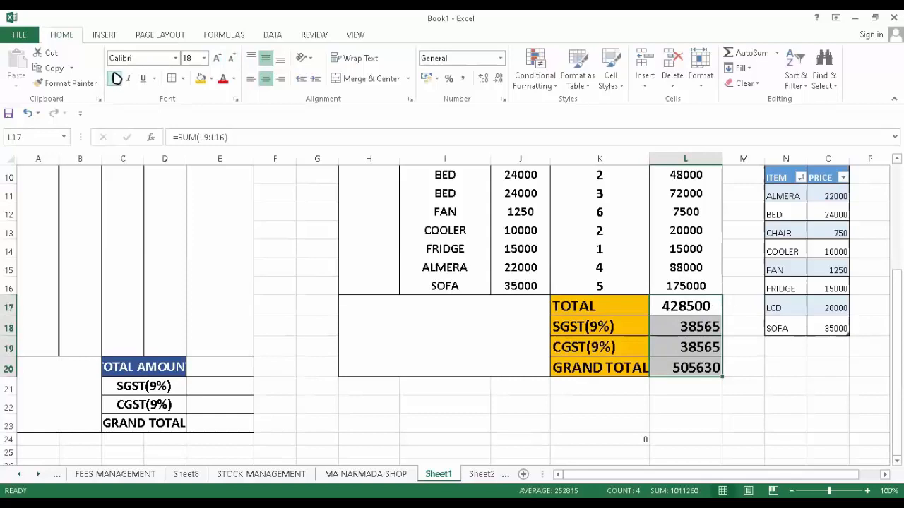
click(264, 78)
click(267, 59)
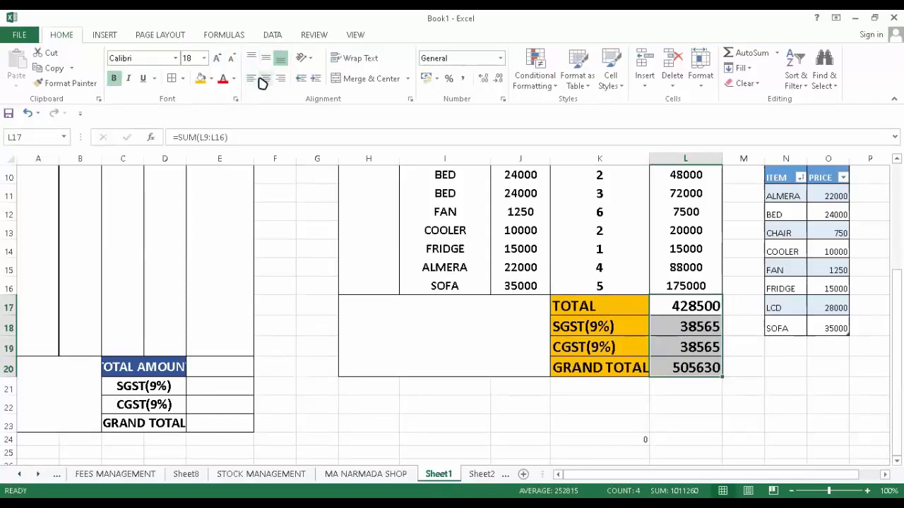
click(266, 77)
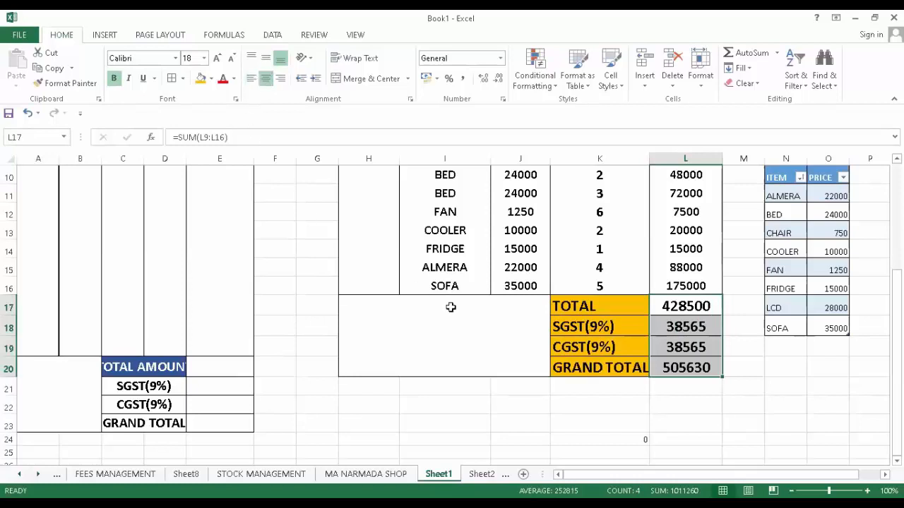
scroll(505, 324, up, 3)
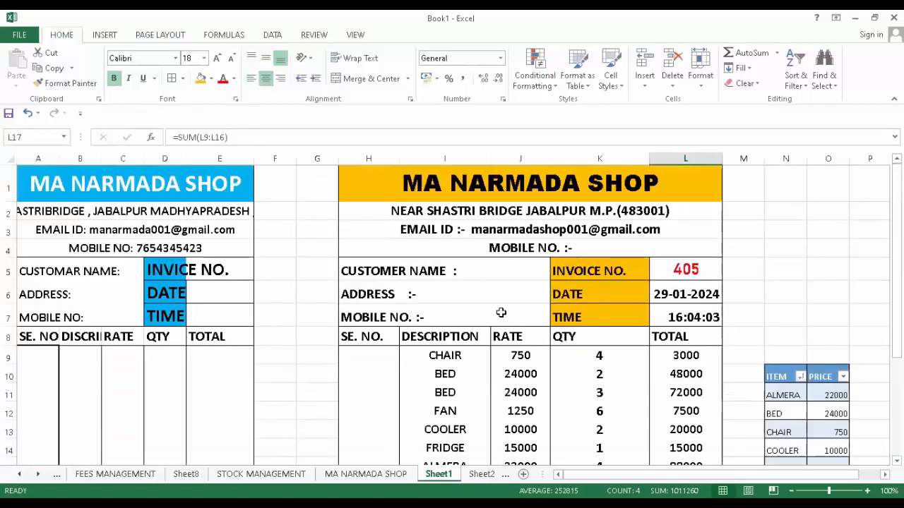
- Enter 1 in H9 as the first serial number
scroll(378, 283, down, 3)
click(381, 283)
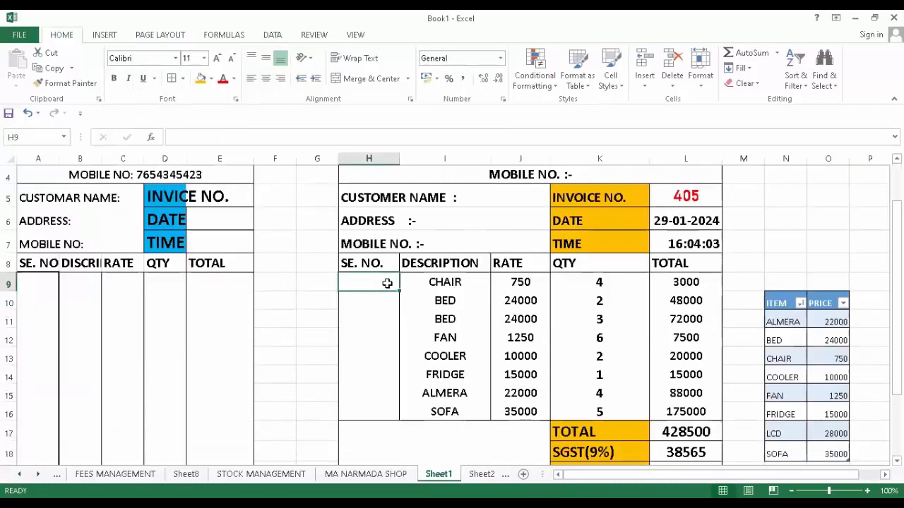
text(1)
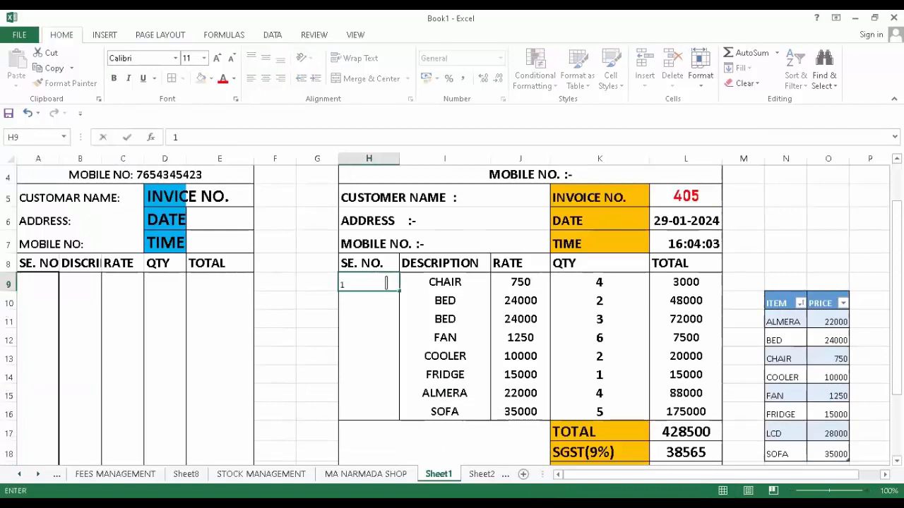
drag(369, 302, 358, 322)
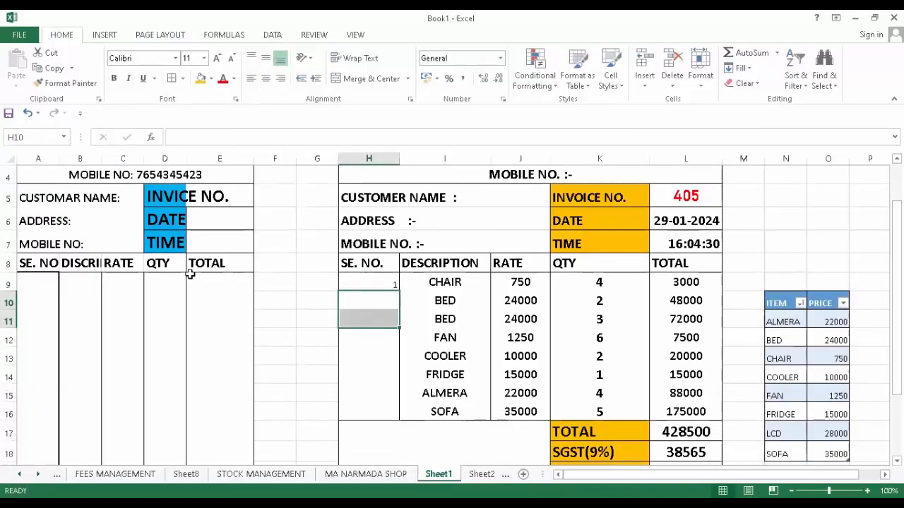
click(377, 280)
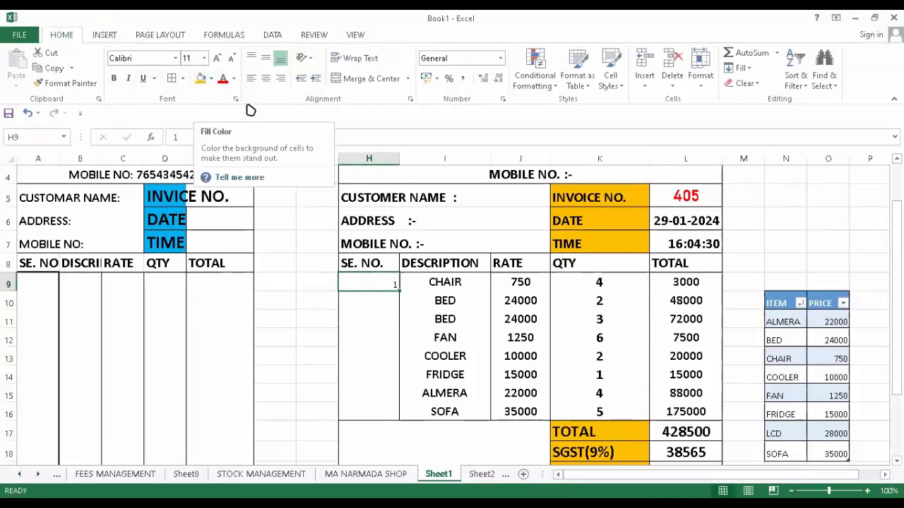
click(394, 320)
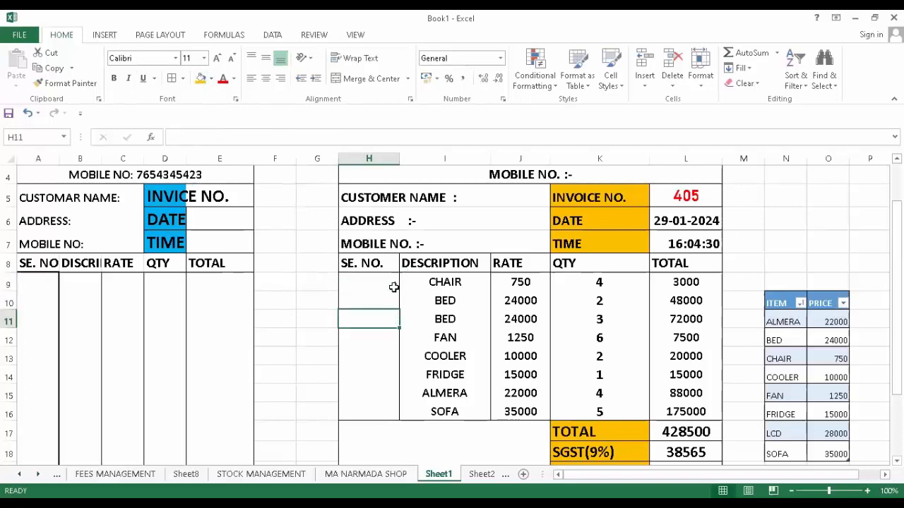
- Enter =IF(I9="","",+H9) in H10
click(384, 296)
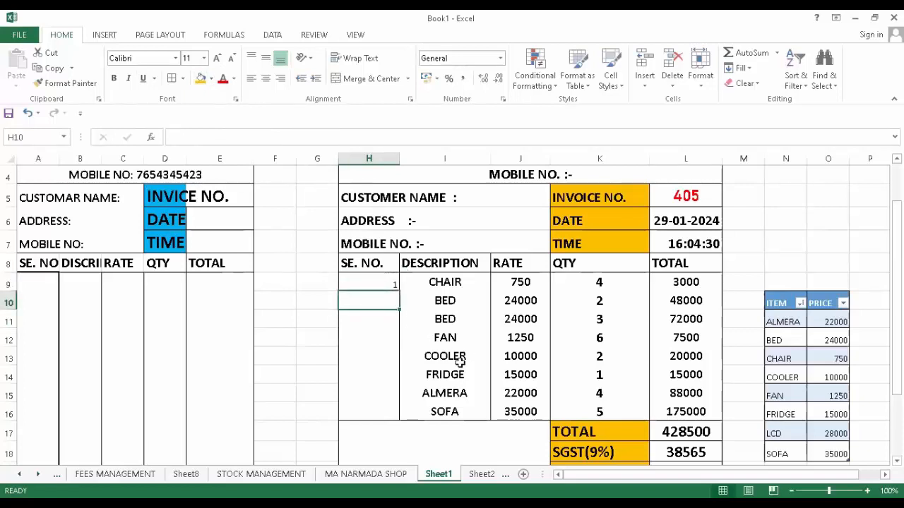
text(=)
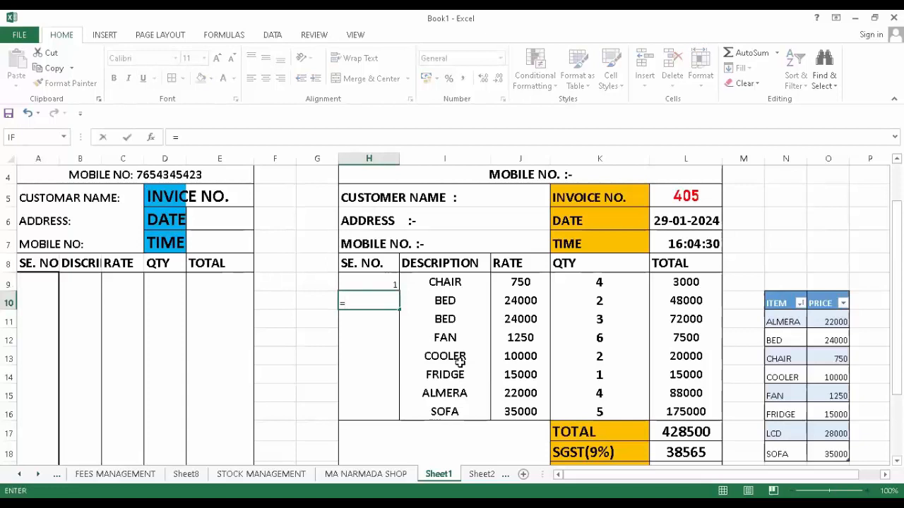
text(IF)
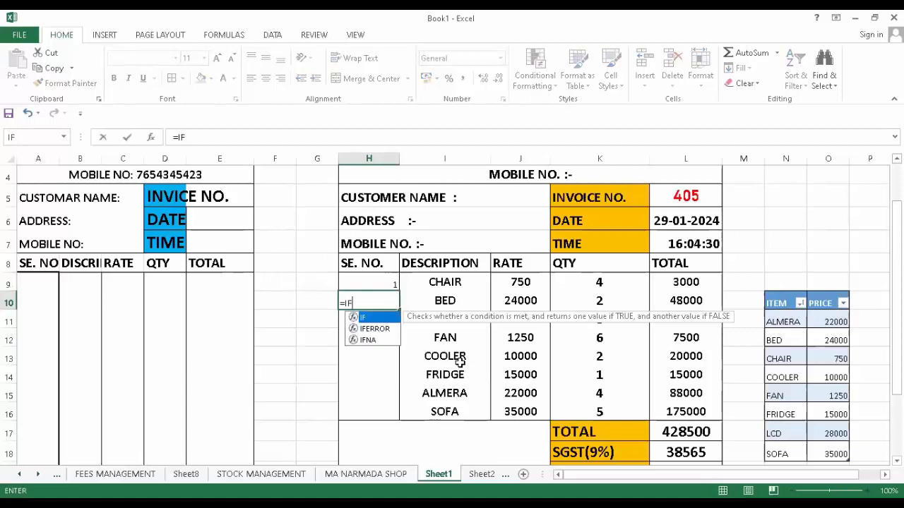
text(()
click(441, 283)
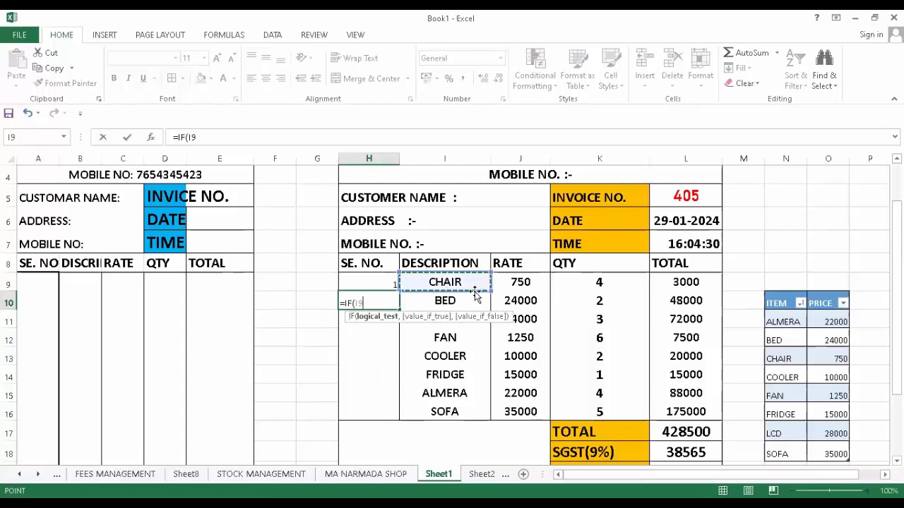
text(=)
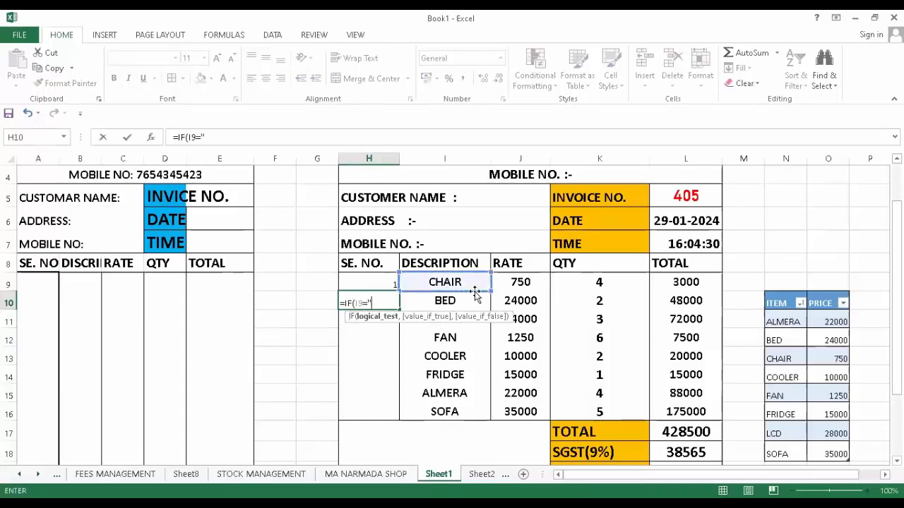
text("",)
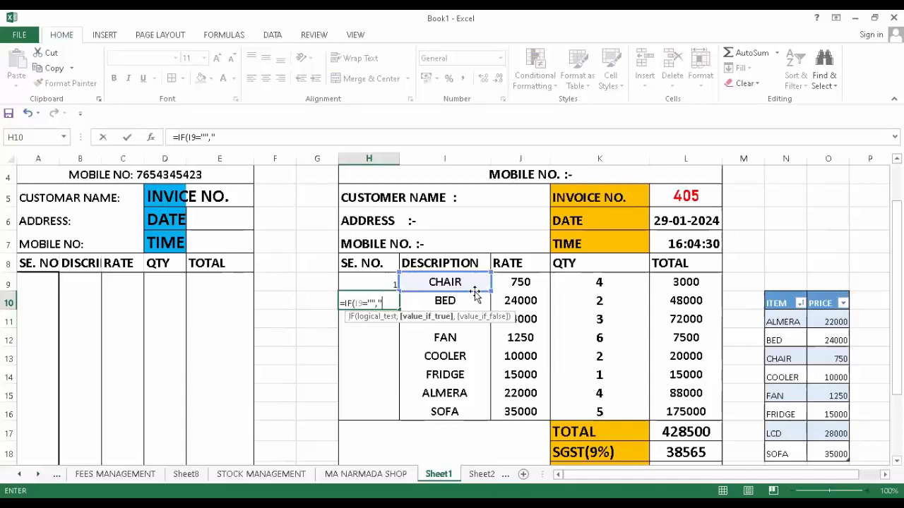
text("",)
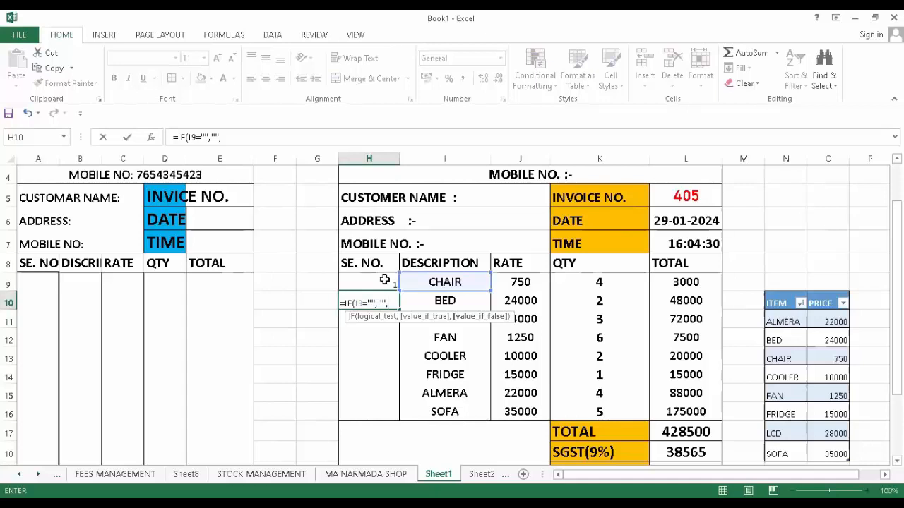
text(+)
scroll(385, 279, up, 1)
click(381, 355)
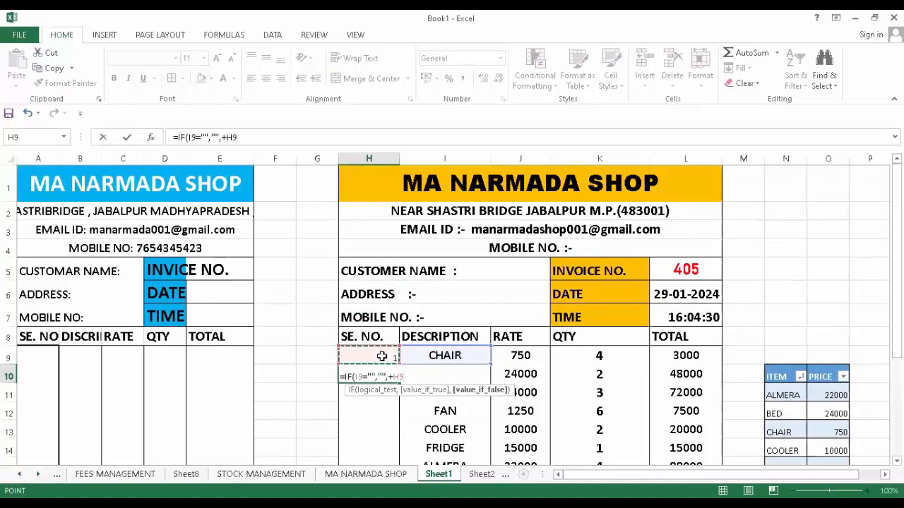
text())
key(Return)
- Fill the H9:H10 serial numbers down to row 19, then undo it
drag(381, 355, 397, 413)
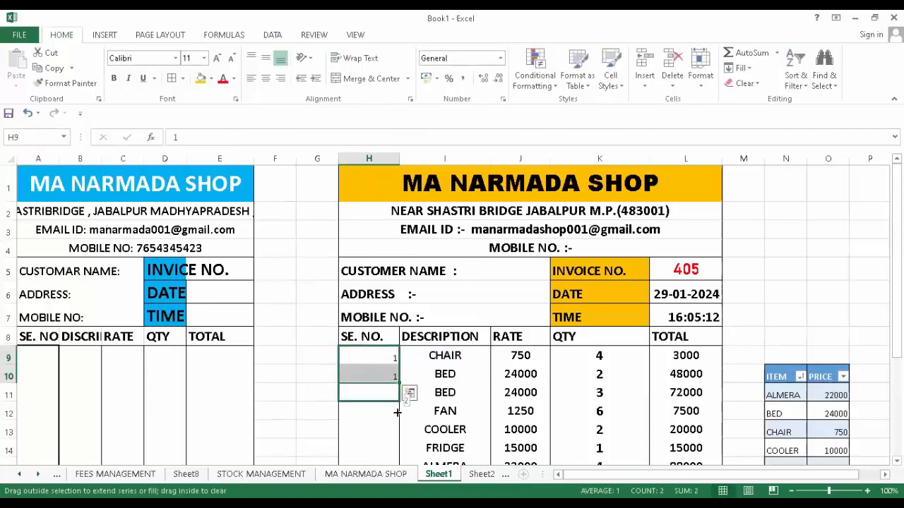
drag(394, 450, 381, 415)
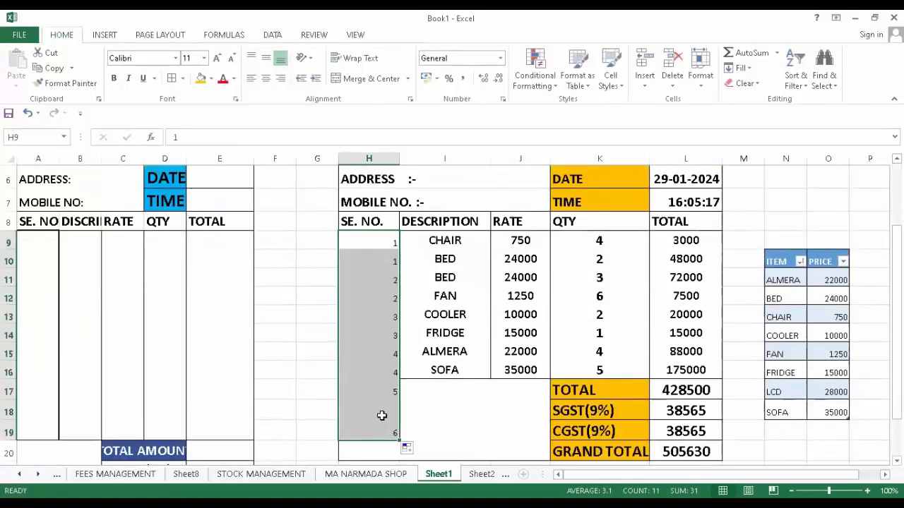
ctrl+click(382, 416)
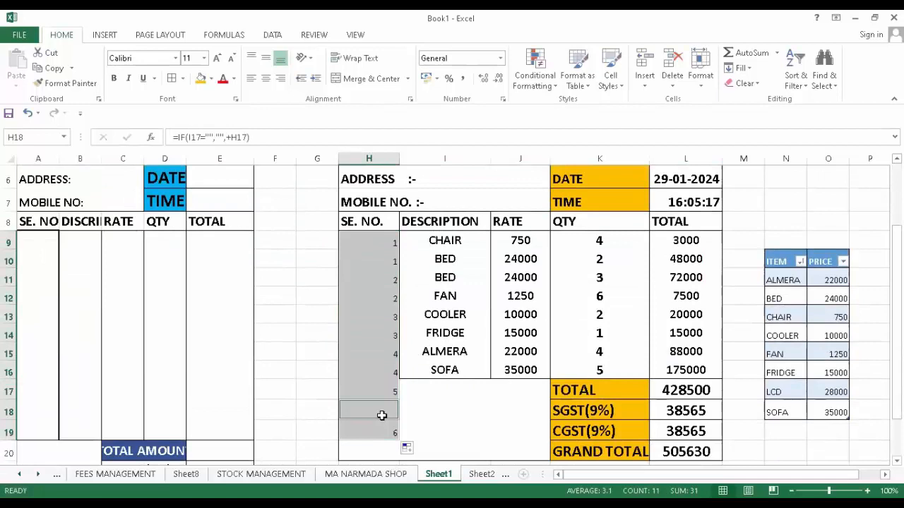
key(ctrl+z)
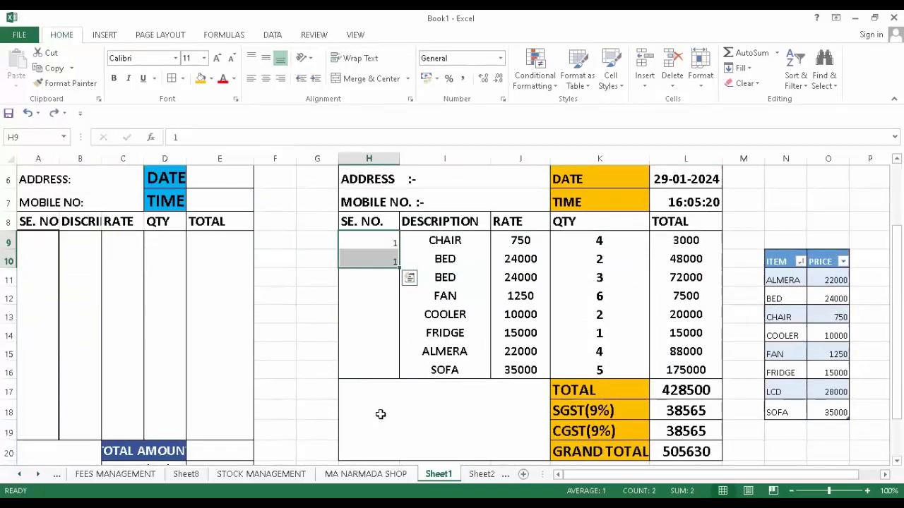
- Copy H10's formula down to H16 using Fill Formatting Only
click(384, 255)
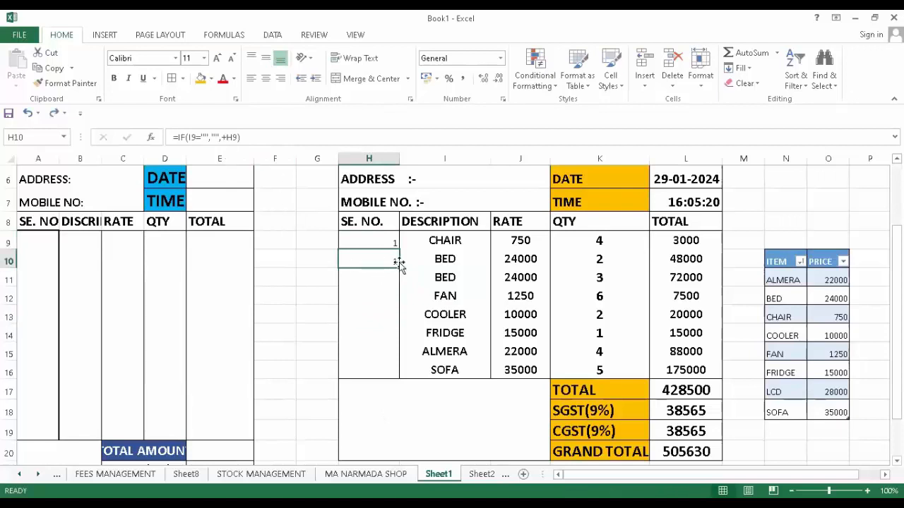
drag(396, 270, 393, 378)
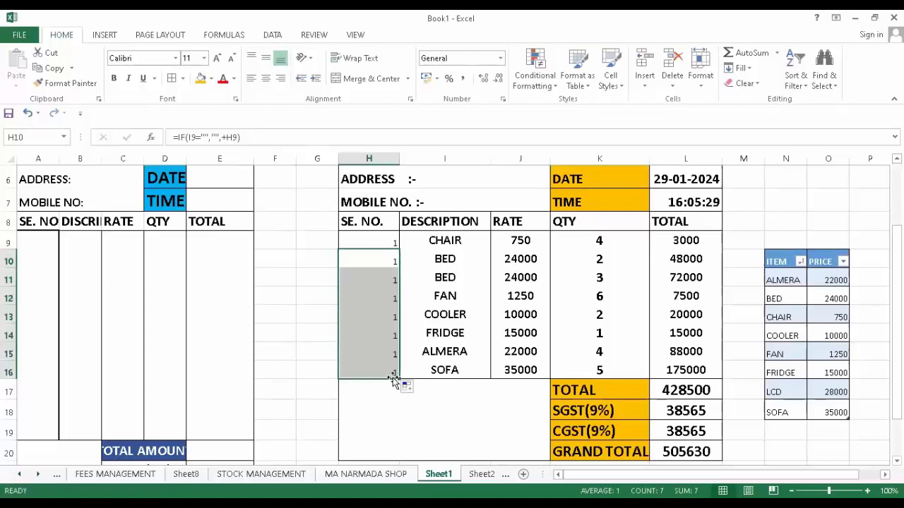
click(415, 388)
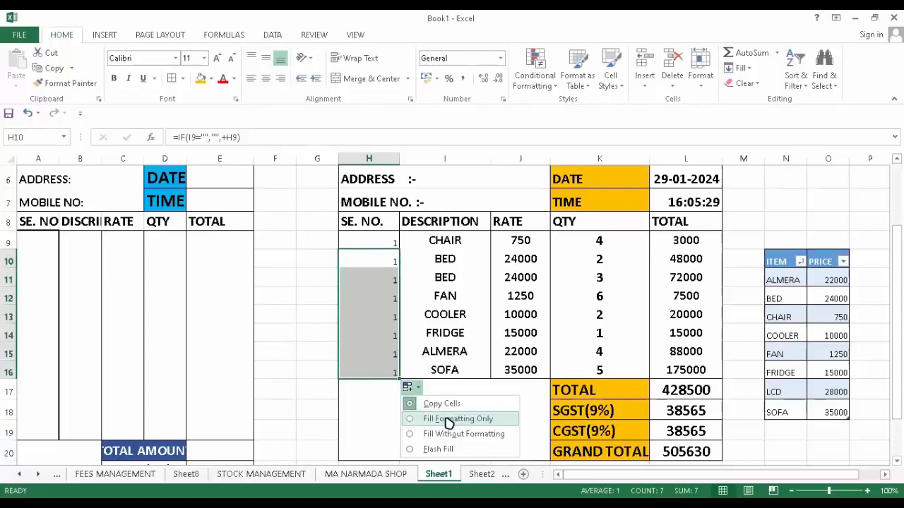
click(441, 419)
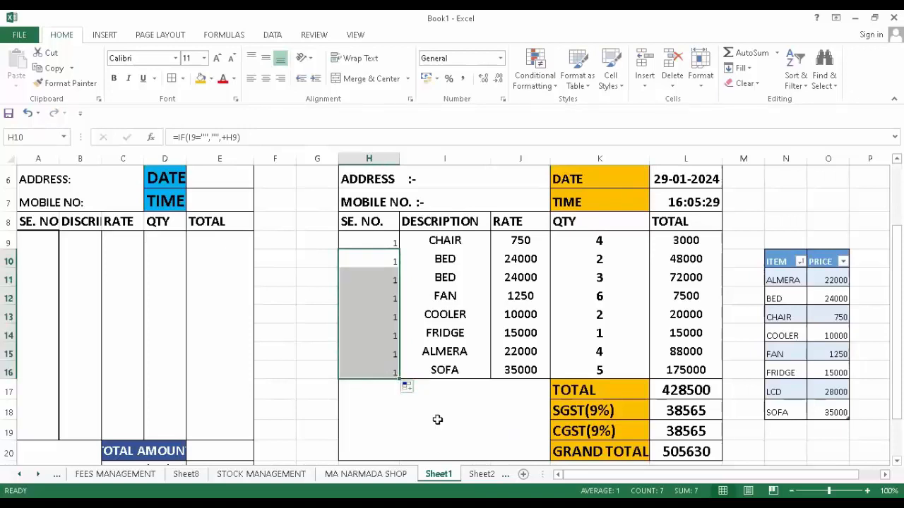
click(366, 280)
- Set I11's description to CHAIR, then delete it so row 11 shows #N/A
click(445, 279)
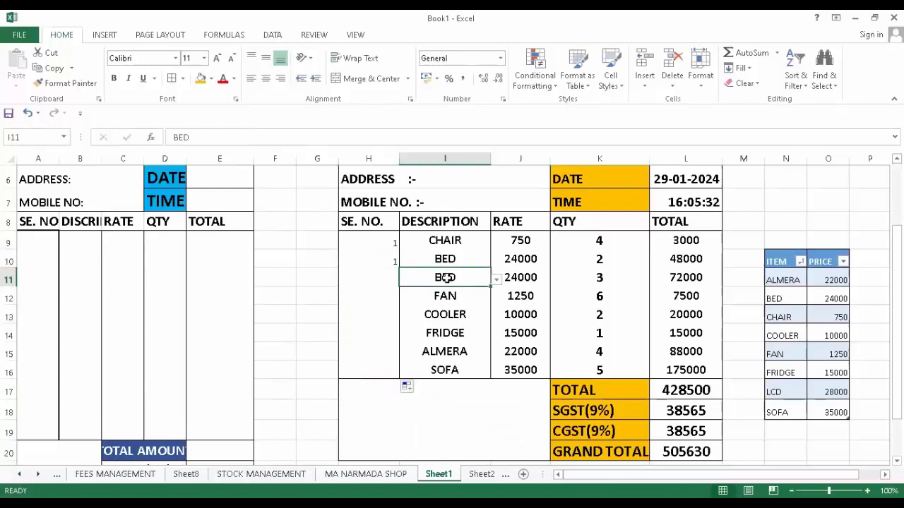
click(497, 279)
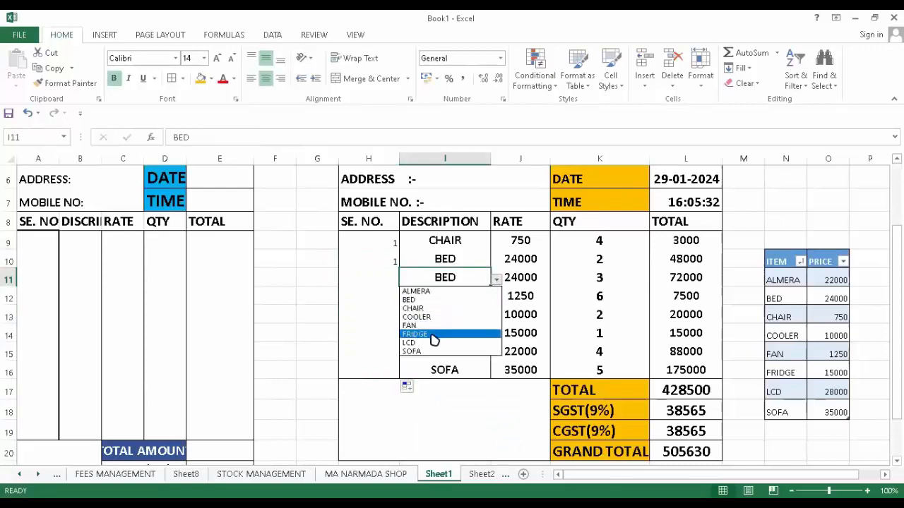
click(413, 308)
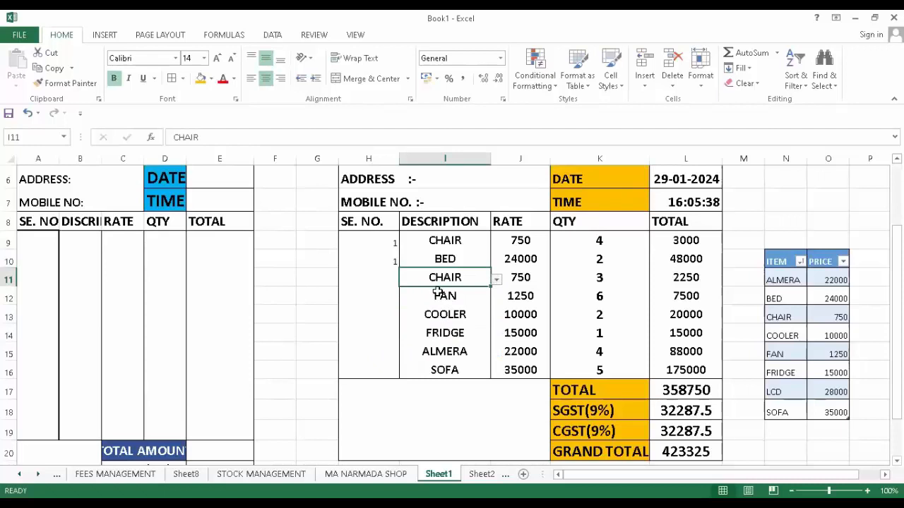
key(Delete)
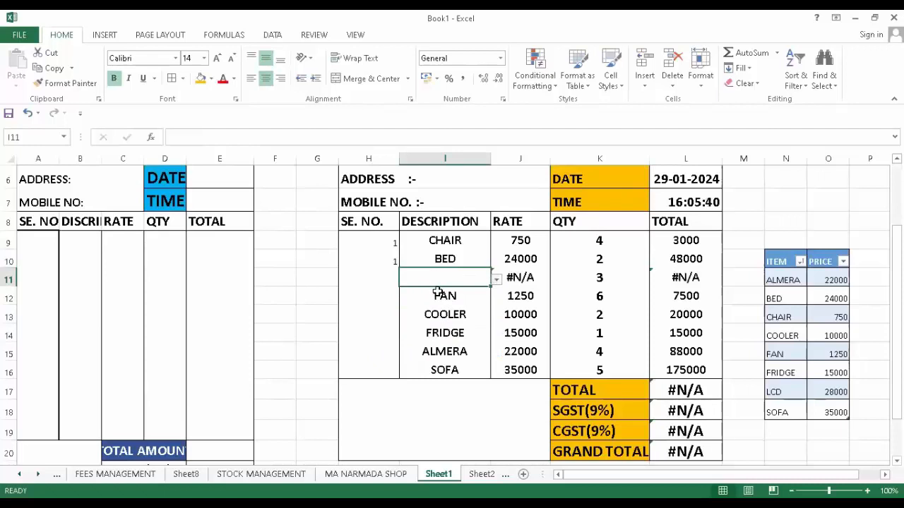
- Copy the H10 serial formula down to H16
drag(383, 279, 378, 297)
click(388, 260)
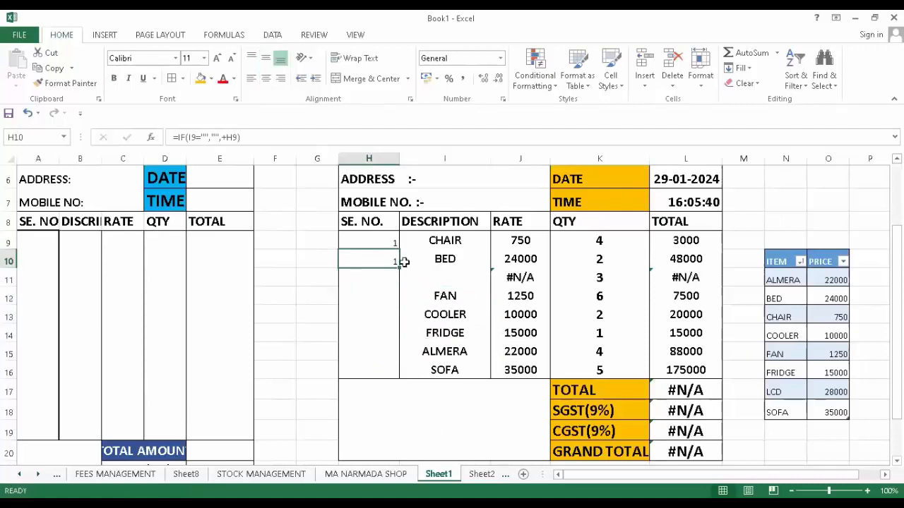
drag(400, 265, 401, 379)
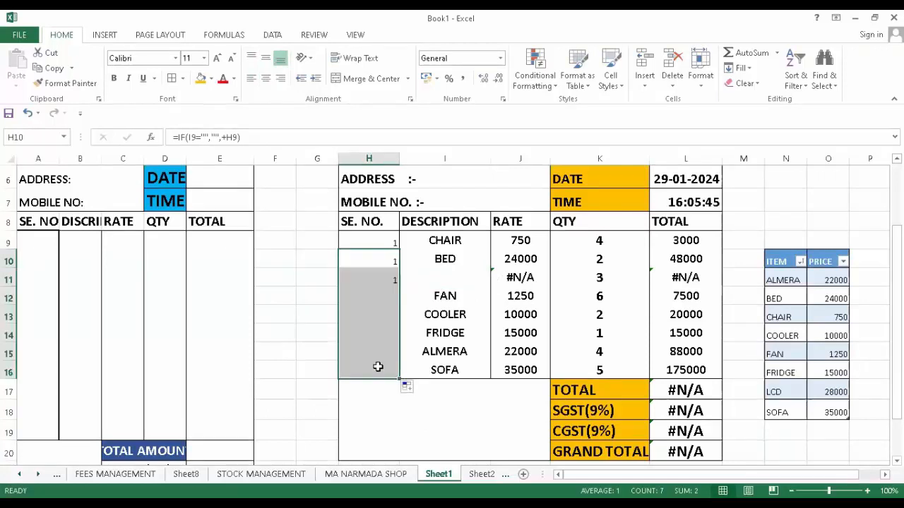
- Replace H10's formula with 2 and extend the serial numbers 1–8 down H9:H16
key(ctrl+z)
scroll(384, 366, up, 1)
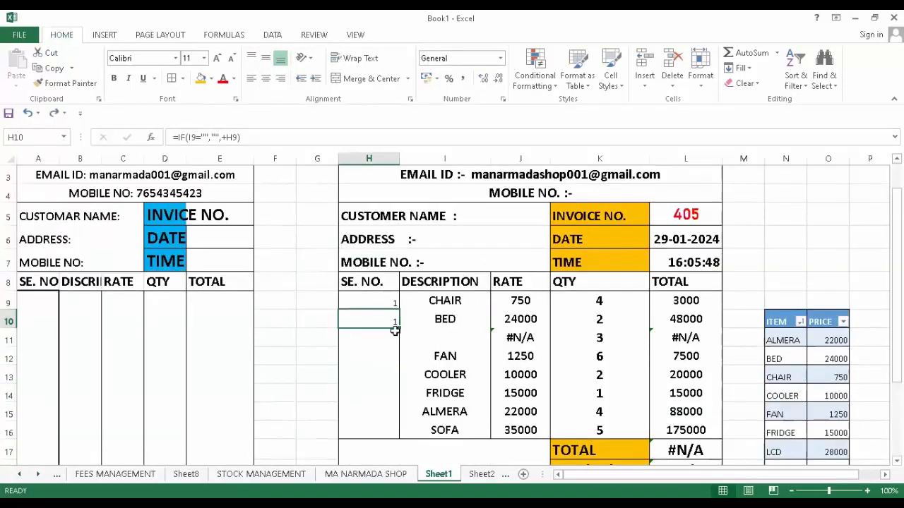
key(BackSpace)
text(2)
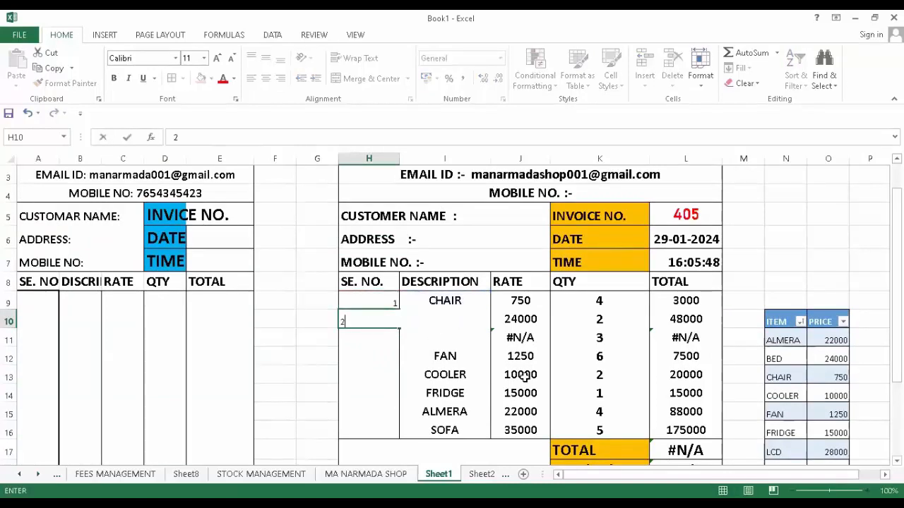
drag(507, 390, 451, 408)
drag(392, 298, 401, 356)
drag(398, 427, 399, 431)
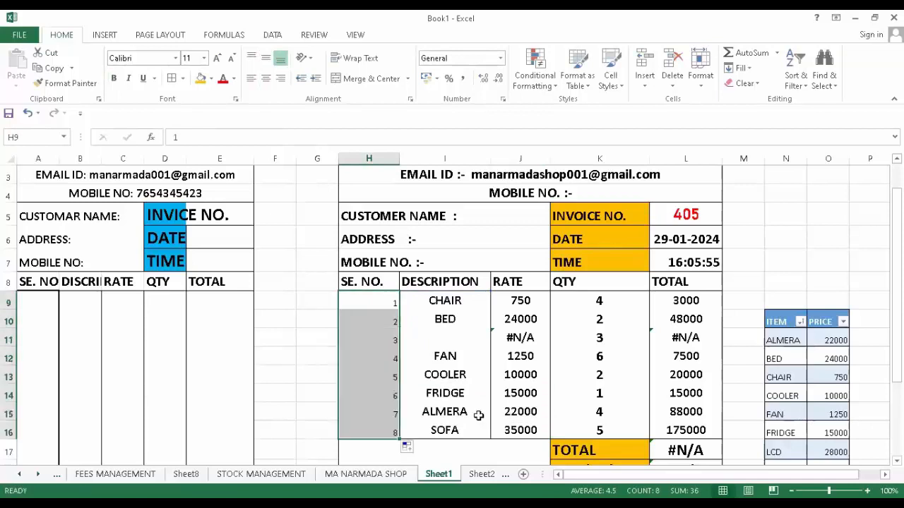
- Make the serial numbers bold at font size 14
scroll(531, 395, down, 2)
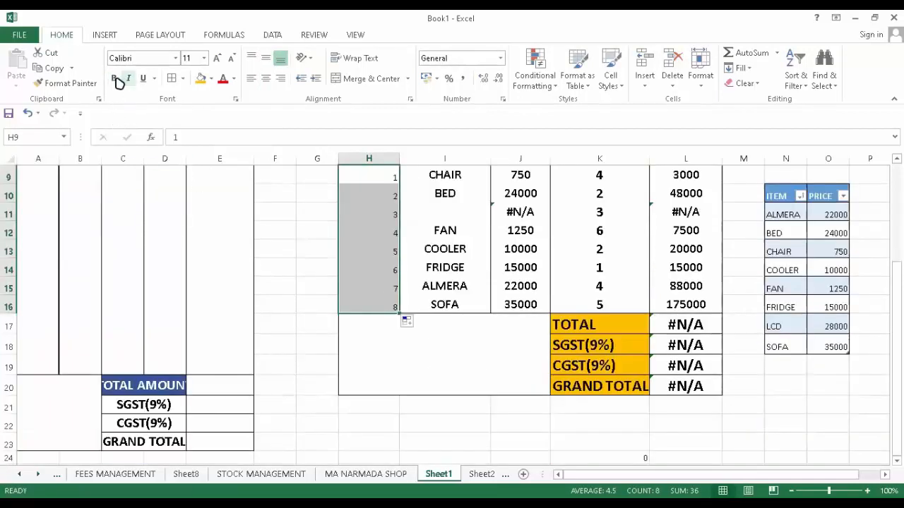
click(114, 78)
click(218, 58)
click(218, 59)
scroll(390, 180, up, 3)
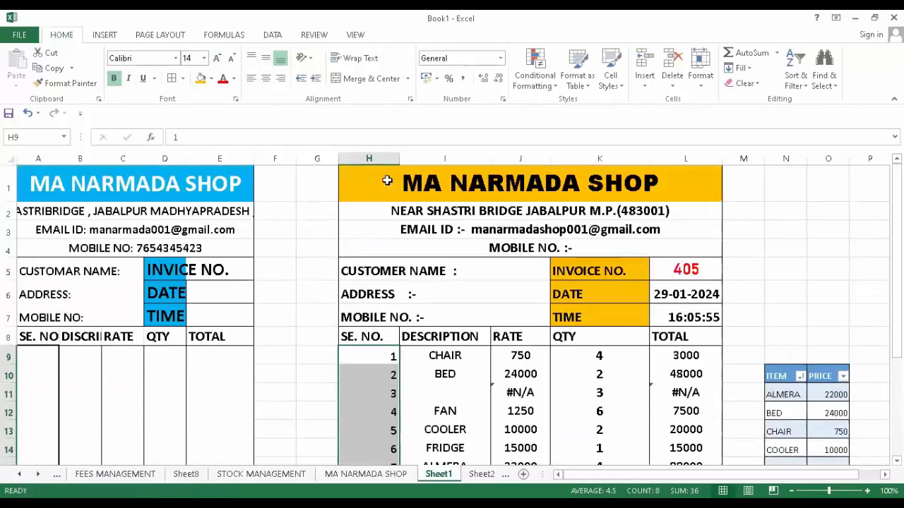
scroll(389, 201, down, 2)
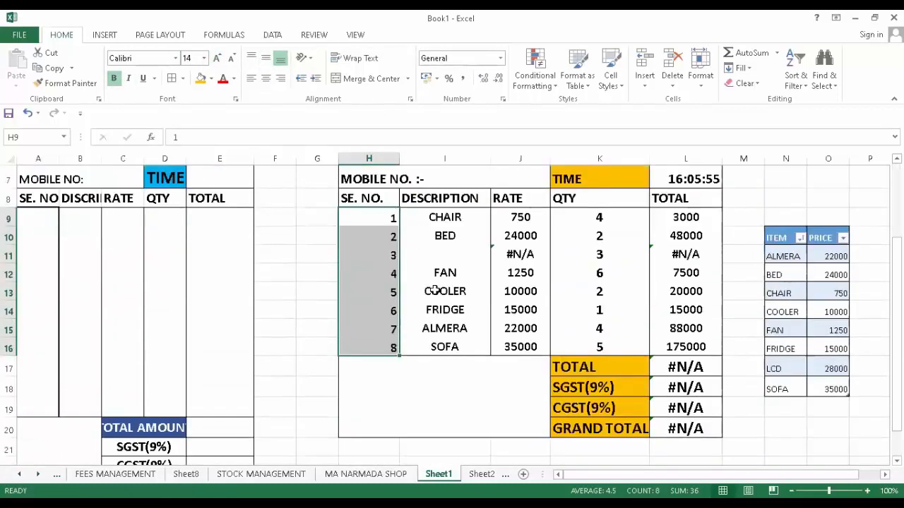
- Check the SGST and TOTAL formulas, widen column L, and start a SUM in L17
click(471, 414)
click(665, 408)
click(685, 372)
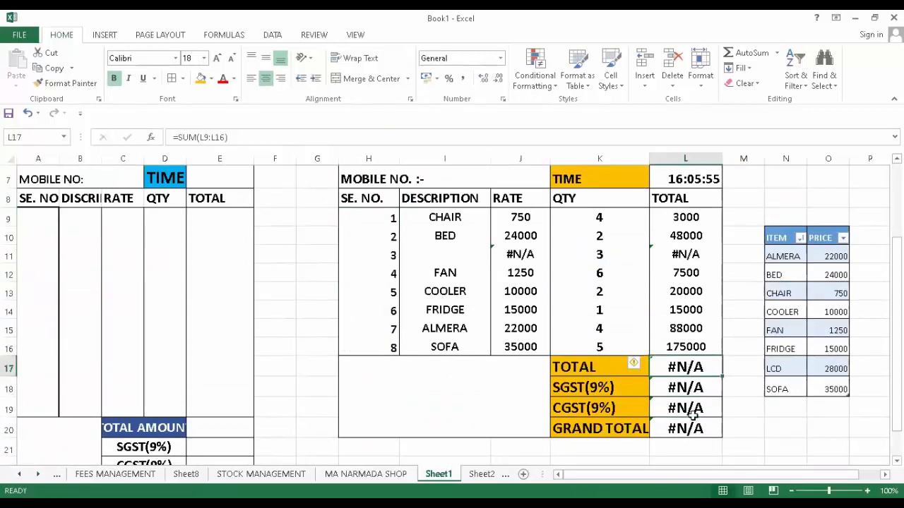
click(731, 429)
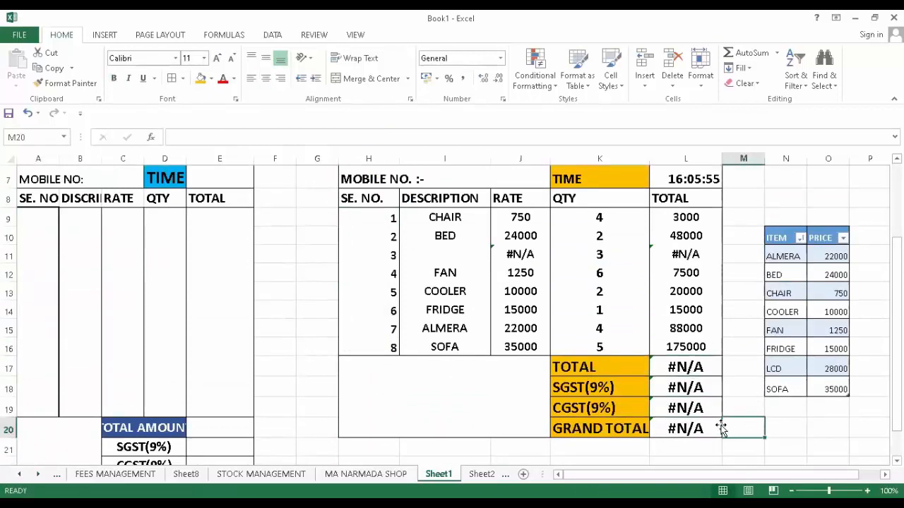
click(686, 367)
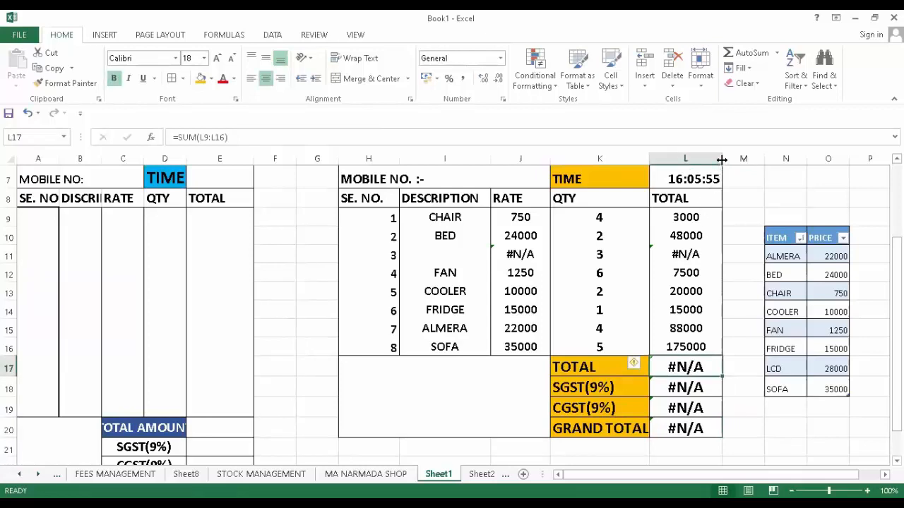
drag(722, 160, 730, 177)
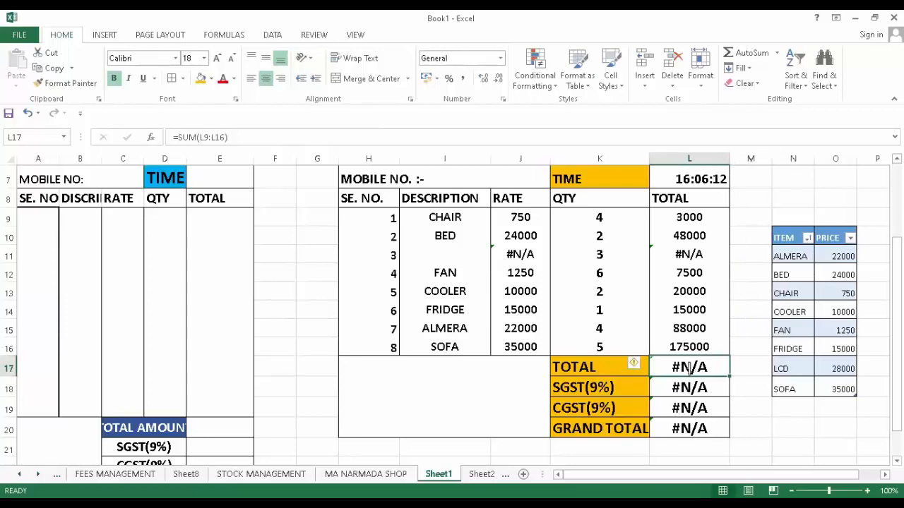
text(=)
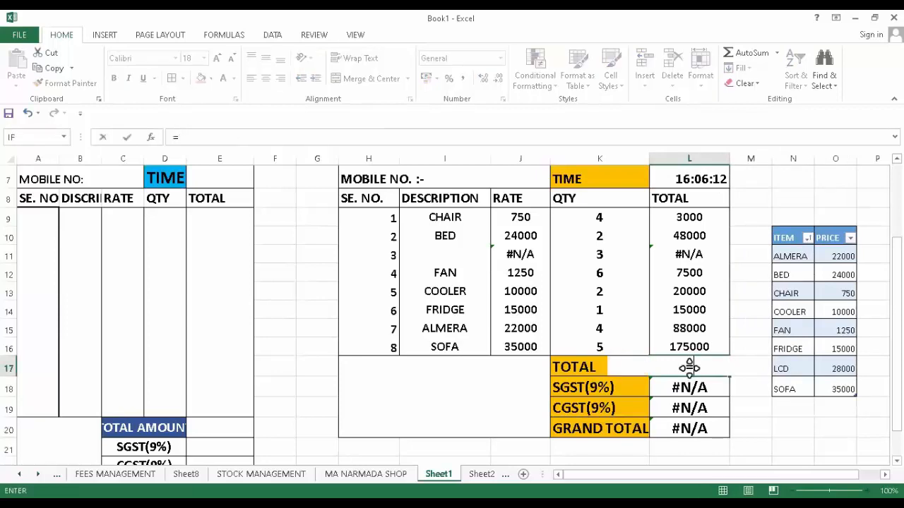
text(SUM)
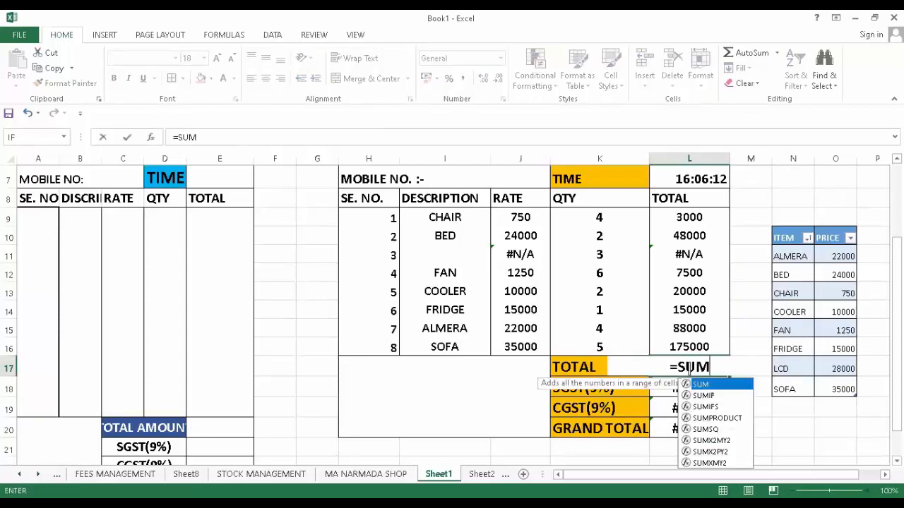
text(()
- Total L9:L16 with SUM in L17 and pick COOLER for the third item, reaching 386500
drag(699, 214, 703, 347)
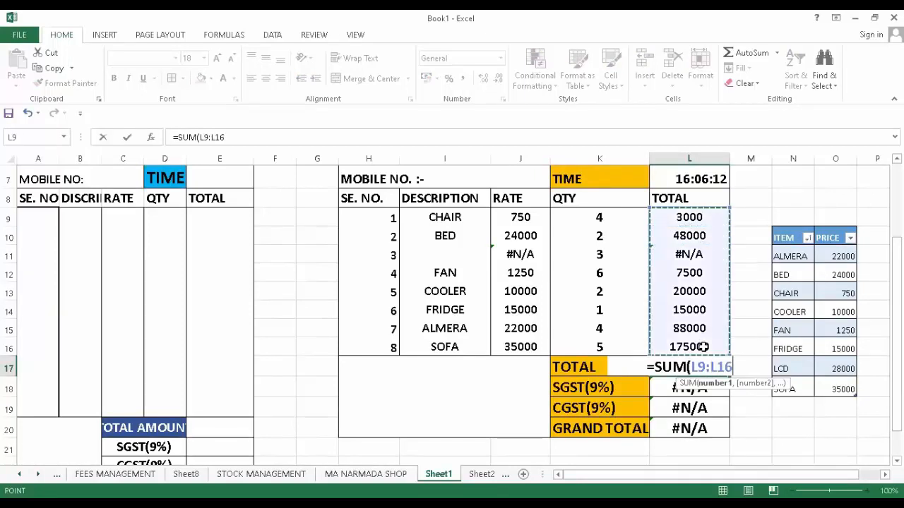
key(Return)
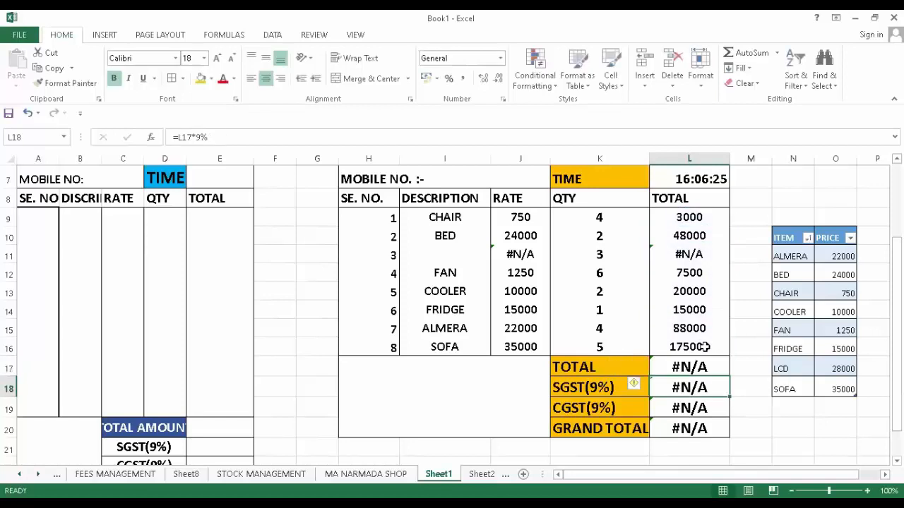
click(444, 254)
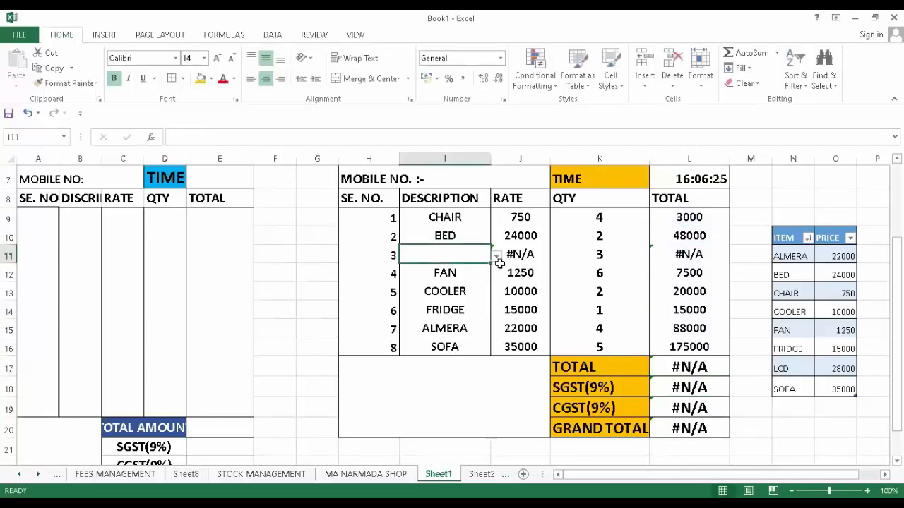
click(496, 256)
click(458, 293)
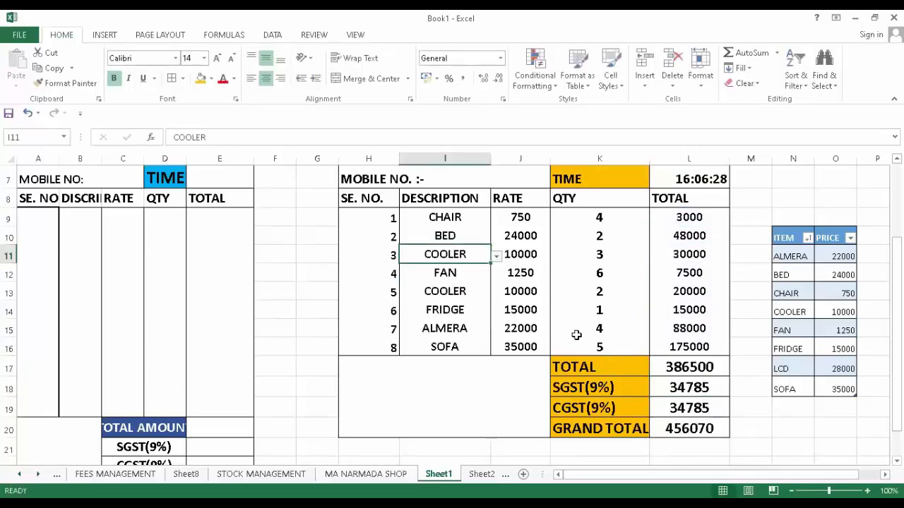
- Select the empty block H17:J20 beside the totals
scroll(577, 333, down, 1)
scroll(475, 313, up, 3)
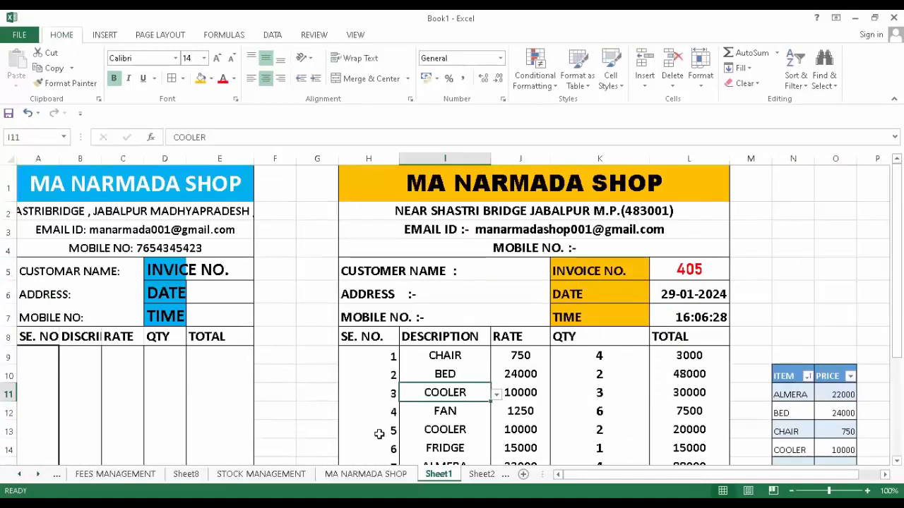
scroll(334, 353, down, 4)
mouse_move(383, 256)
mouse_down()
mouse_move(375, 245)
mouse_move(452, 258)
mouse_move(537, 305)
mouse_move(532, 318)
mouse_move(523, 312)
mouse_up()
- Merge H17:J20 across rows and type TERMS AND CONDITION in H17
click(408, 79)
click(374, 111)
click(463, 329)
click(422, 242)
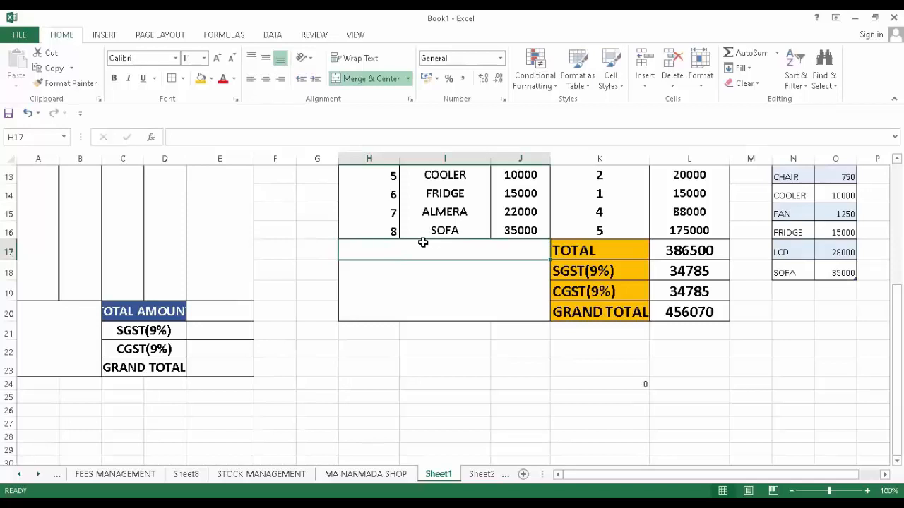
text(TERMS)
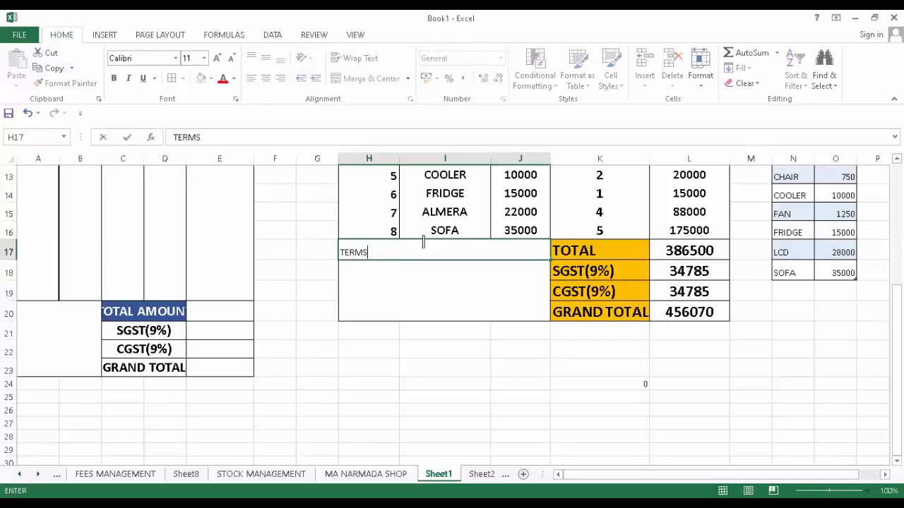
text( AND COND)
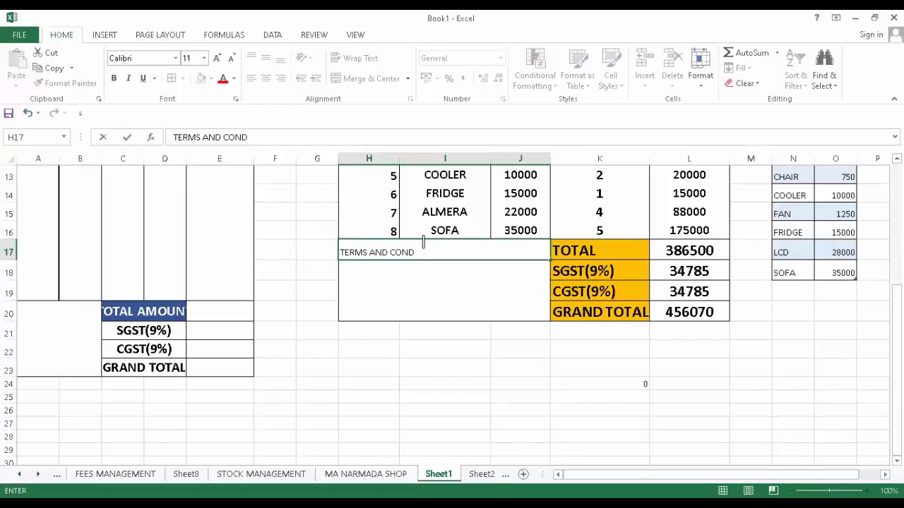
text(ITION)
click(403, 349)
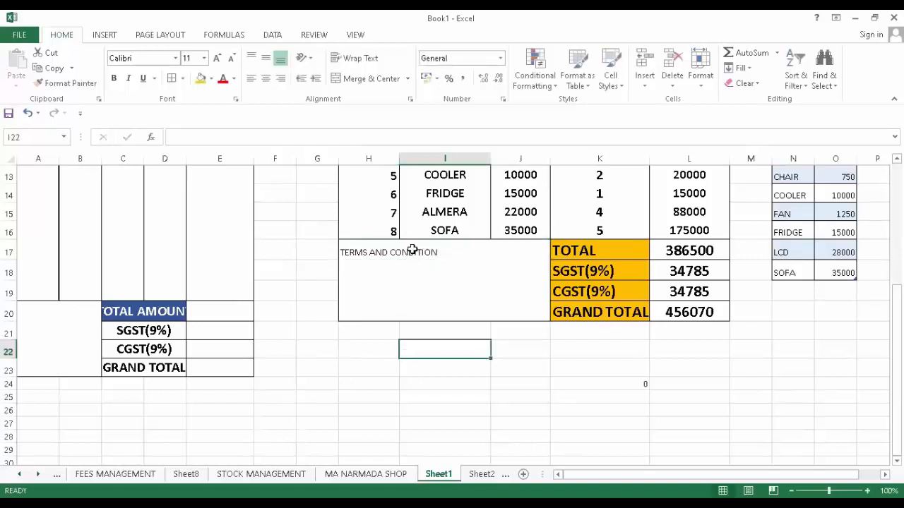
- Make the heading bold, two sizes larger, and centred horizontally and vertically
click(409, 253)
click(114, 78)
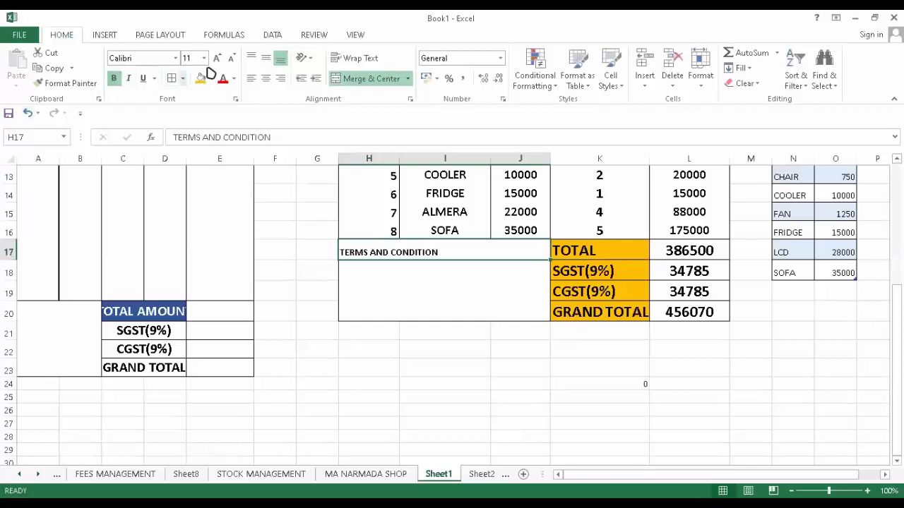
click(218, 58)
click(218, 58)
click(219, 58)
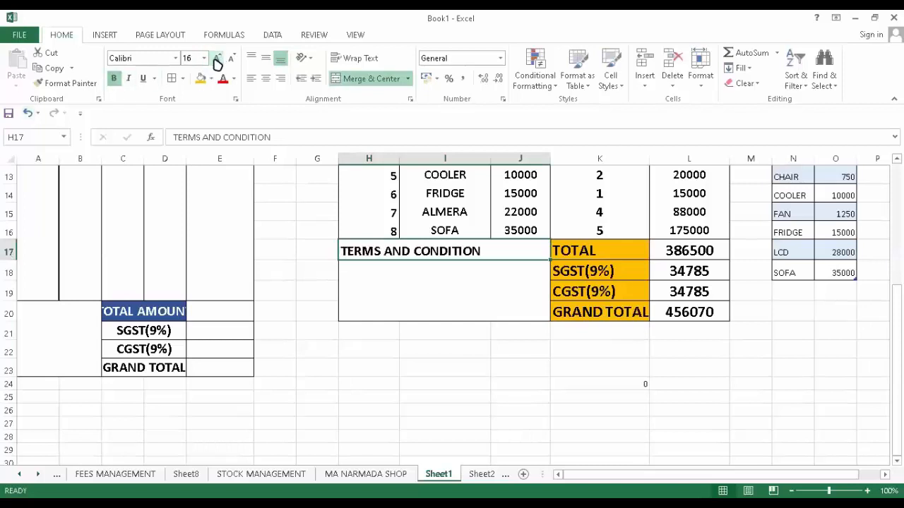
click(266, 78)
click(267, 61)
click(416, 287)
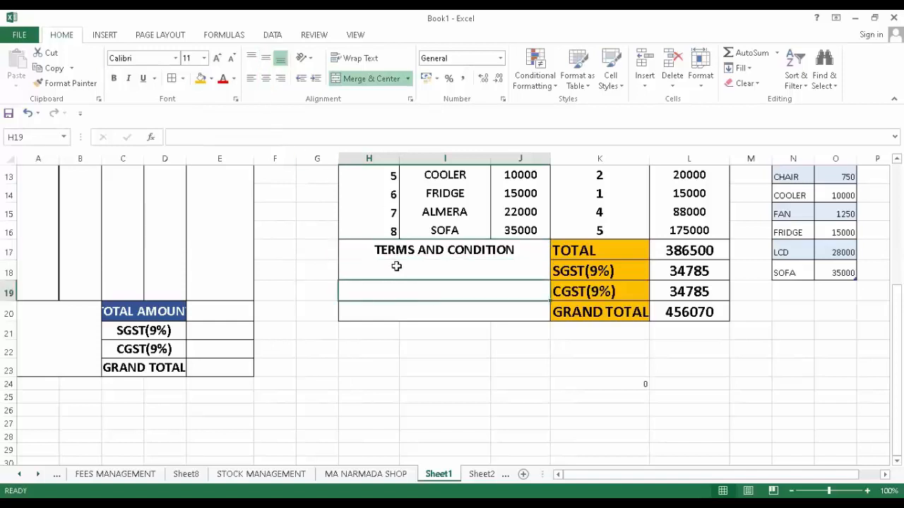
click(396, 265)
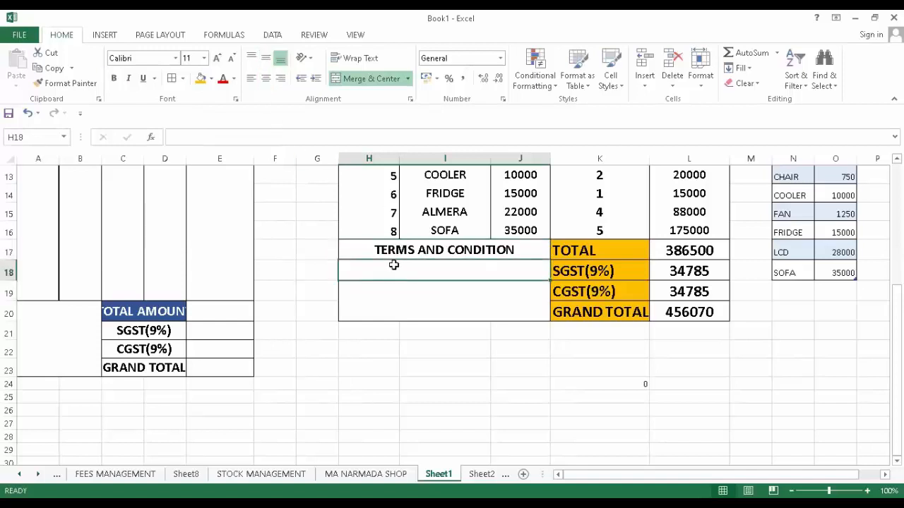
- Enter the terms 1 . NO RETURN PRODUCT and 2 . NO BARGNING in H18 and H19
text(1 . NO RET)
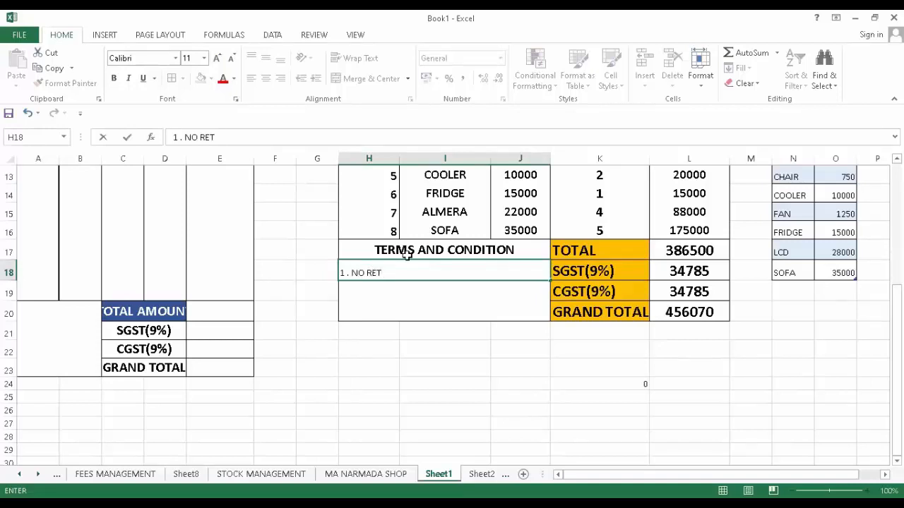
text(N)
text(PRODUCT)
click(394, 293)
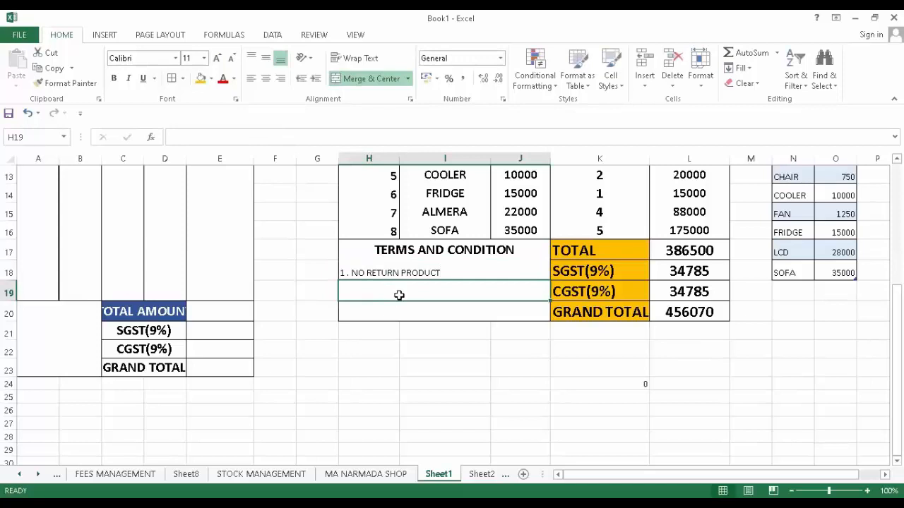
text(2)
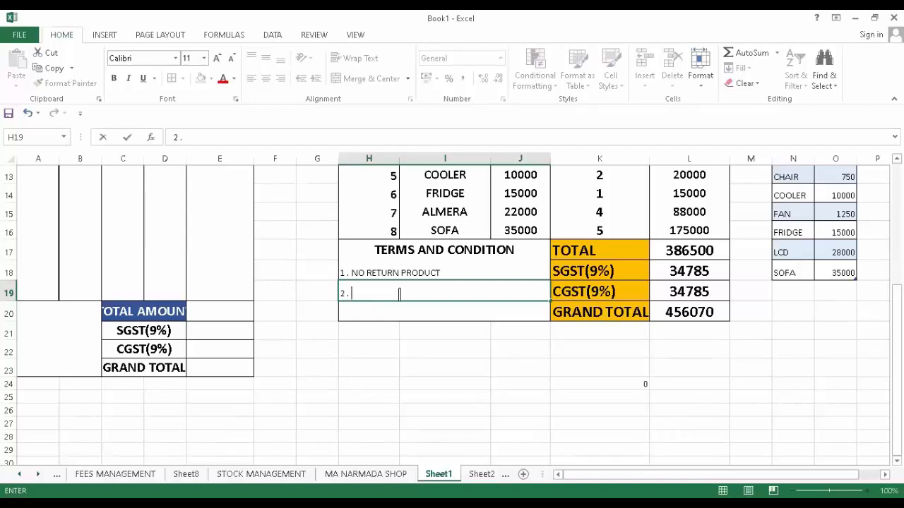
text( . NO BARGNING)
key(Return)
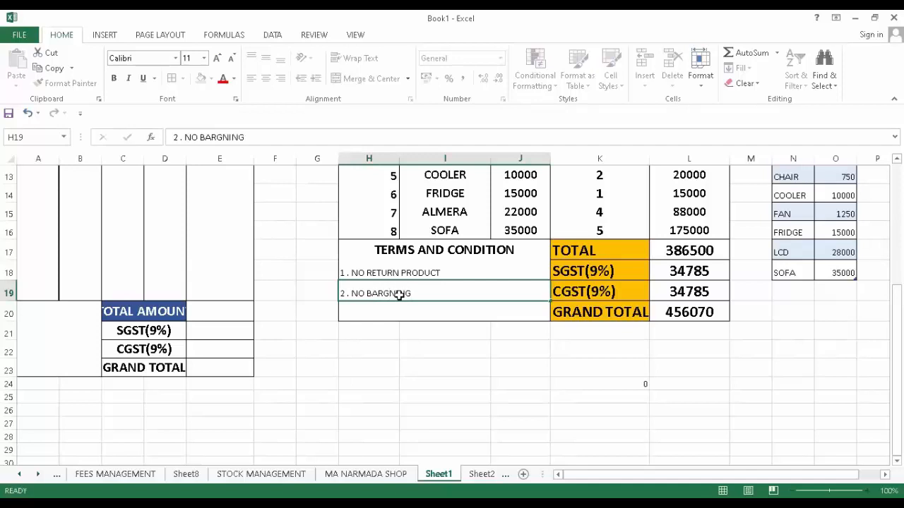
- Begin a third term line "2 ." and select the whole terms block H17:J20
text(2)
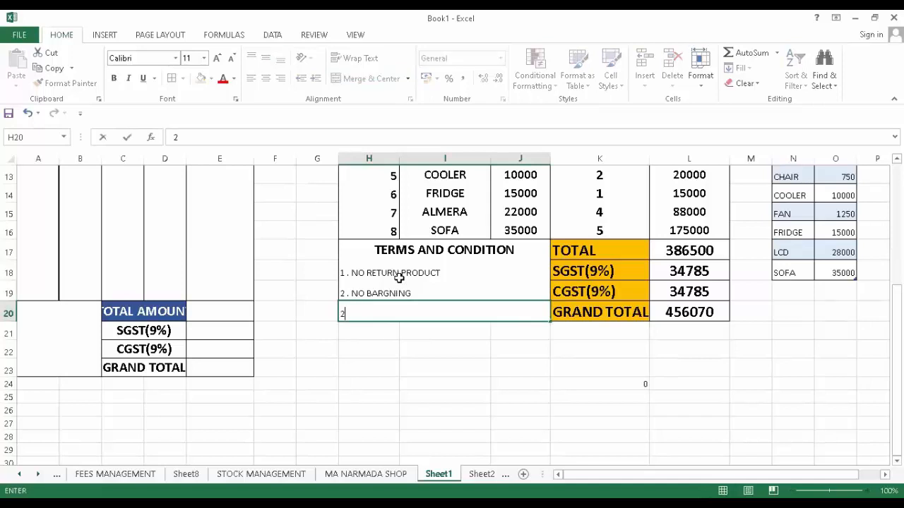
text( .)
click(400, 271)
drag(397, 286, 380, 311)
click(386, 375)
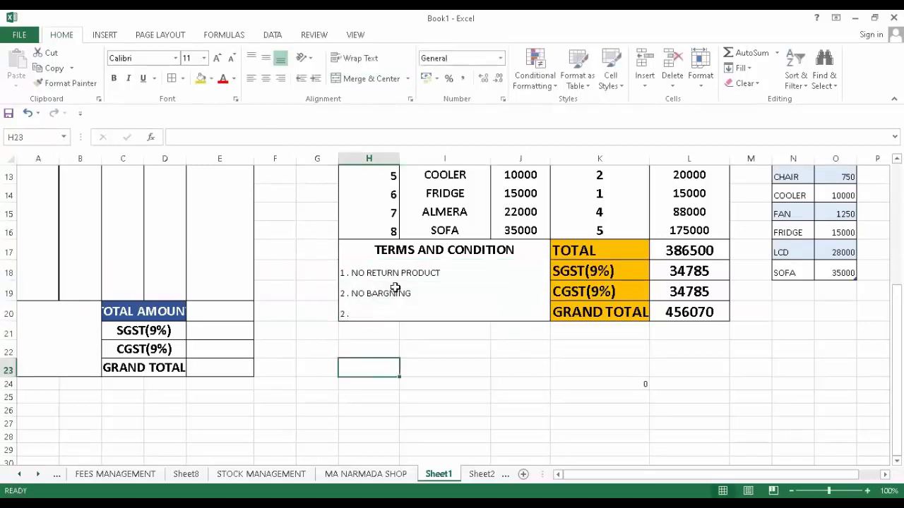
drag(396, 250, 387, 307)
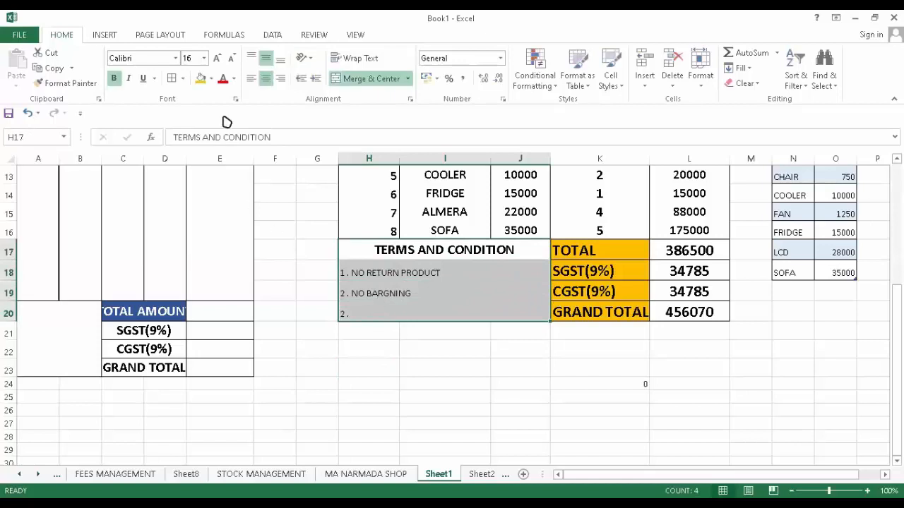
- Try font size, italic and bold on the terms block, leaving it bold without italics
click(218, 60)
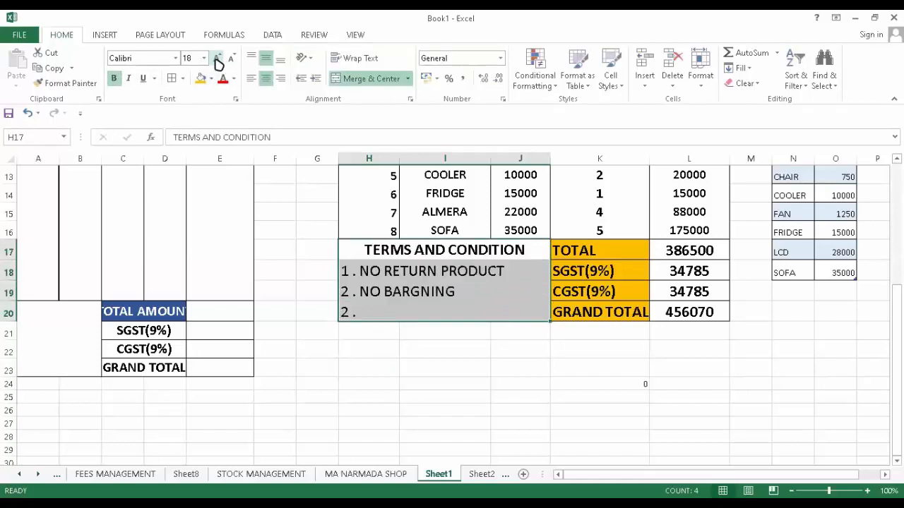
click(126, 79)
click(126, 79)
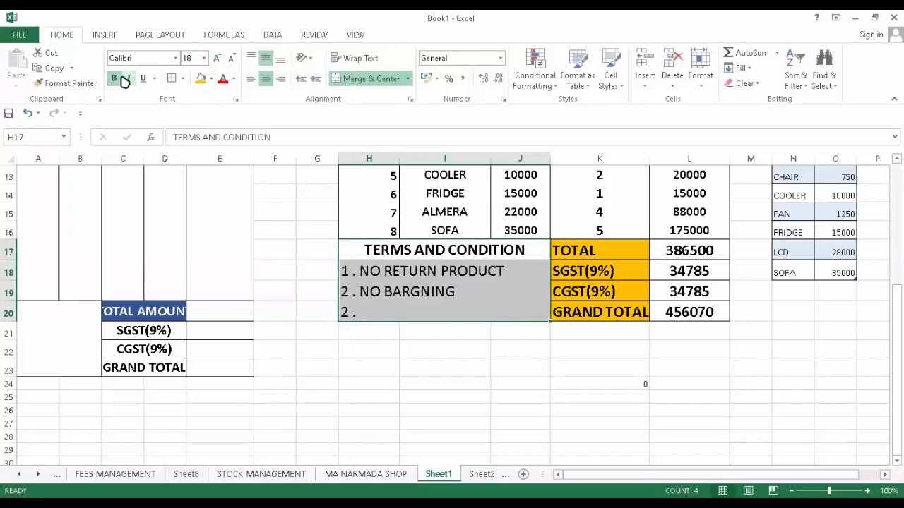
click(125, 80)
click(125, 80)
click(114, 80)
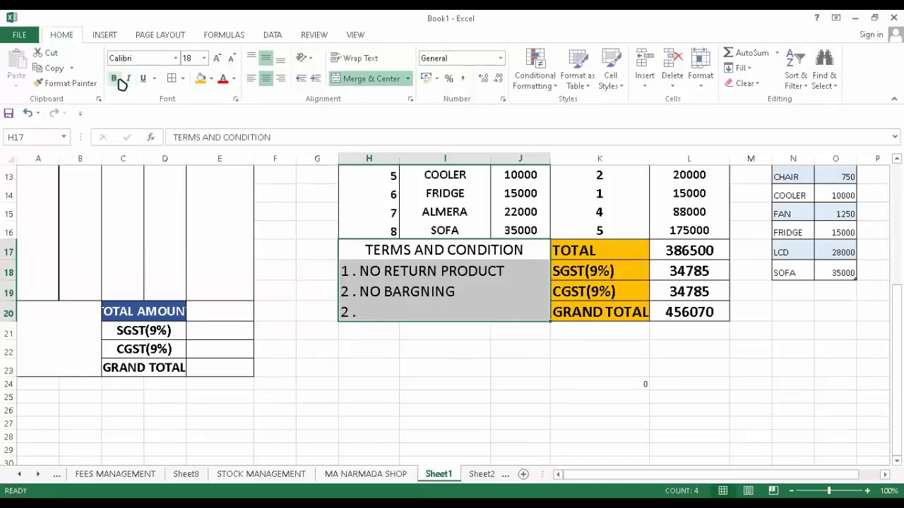
click(115, 79)
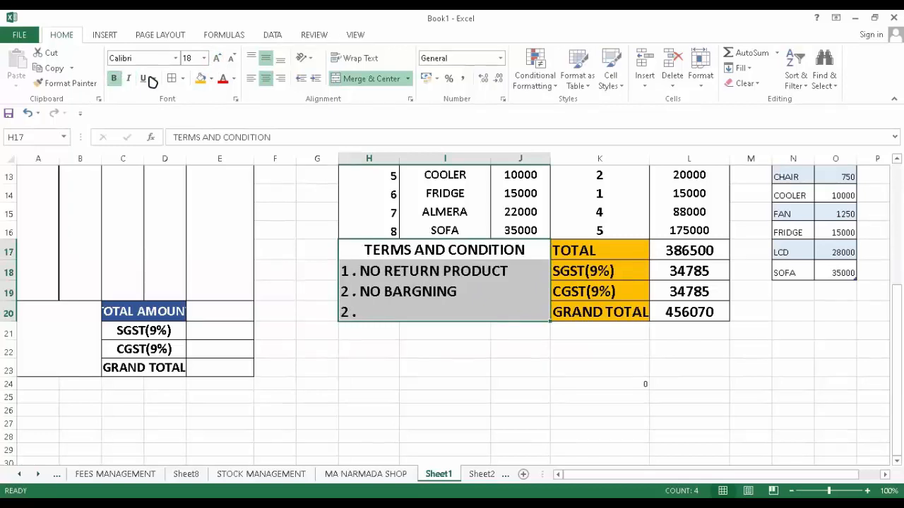
- Set the terms block to 14 point, top-aligned and left-aligned
click(231, 59)
click(231, 59)
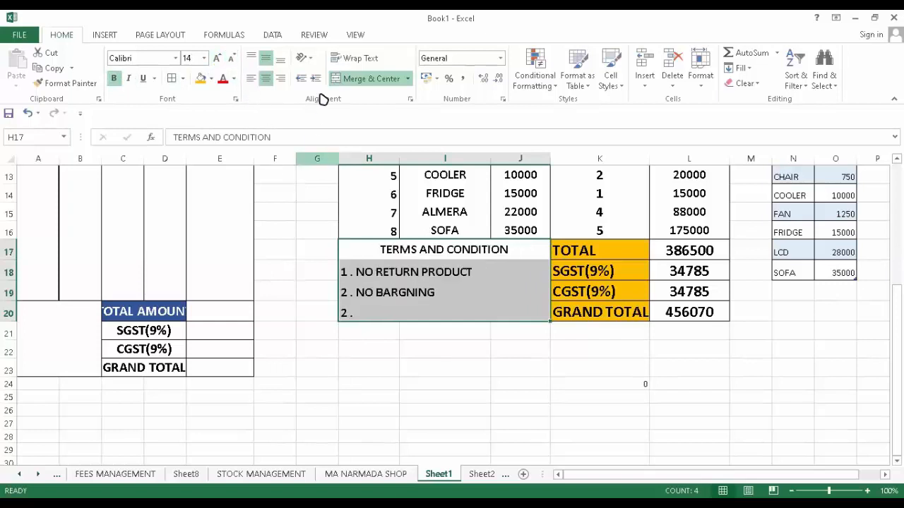
click(268, 82)
click(267, 58)
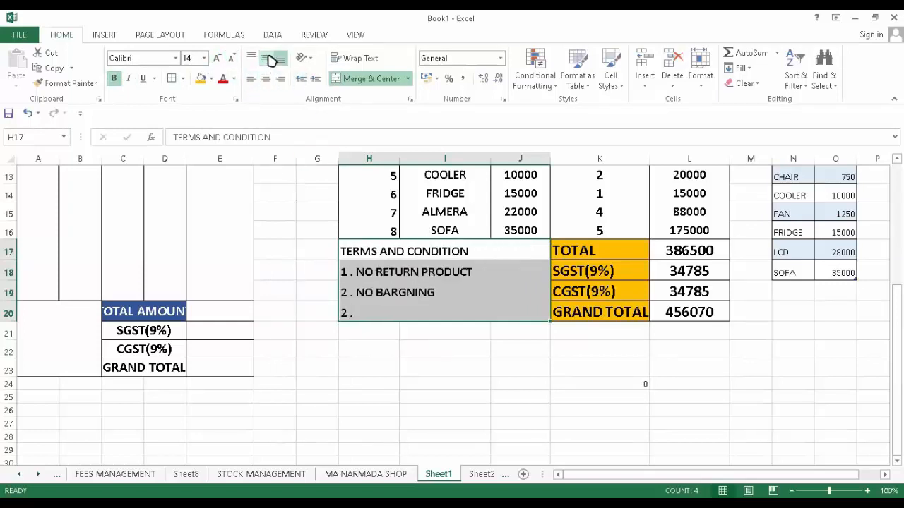
click(267, 82)
click(266, 58)
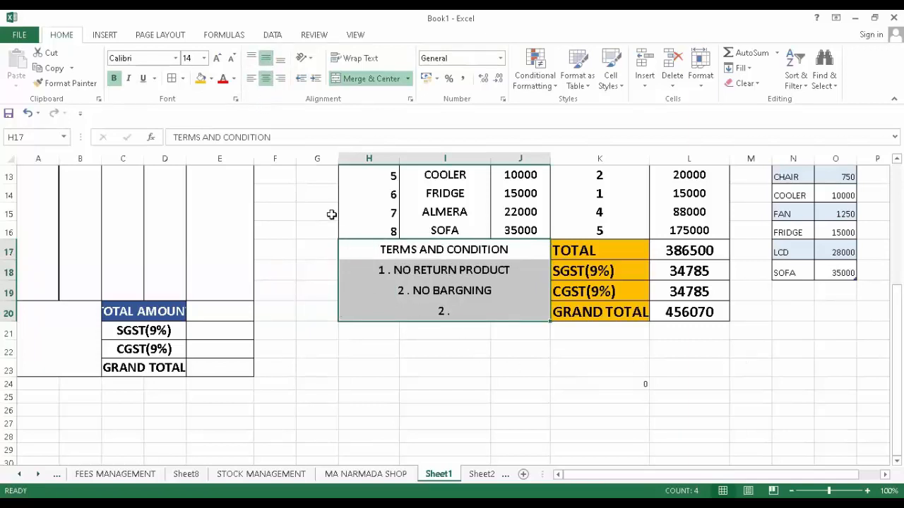
click(250, 58)
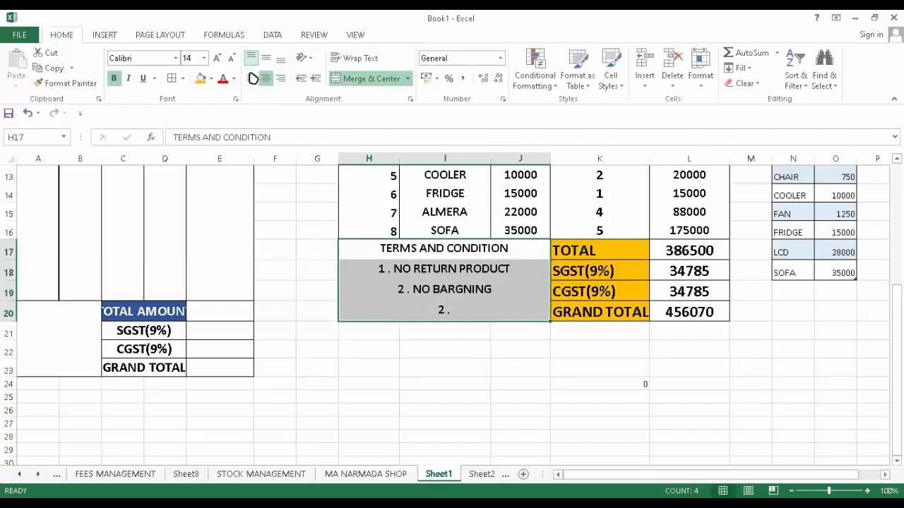
click(252, 80)
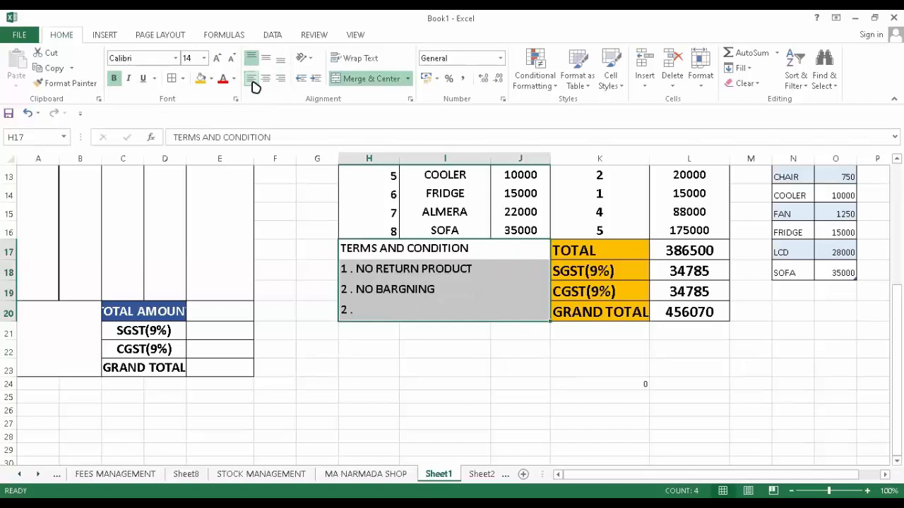
click(470, 410)
- Return to the top of the bill and select the item descriptions in column I
scroll(468, 377, up, 3)
scroll(467, 376, up, 1)
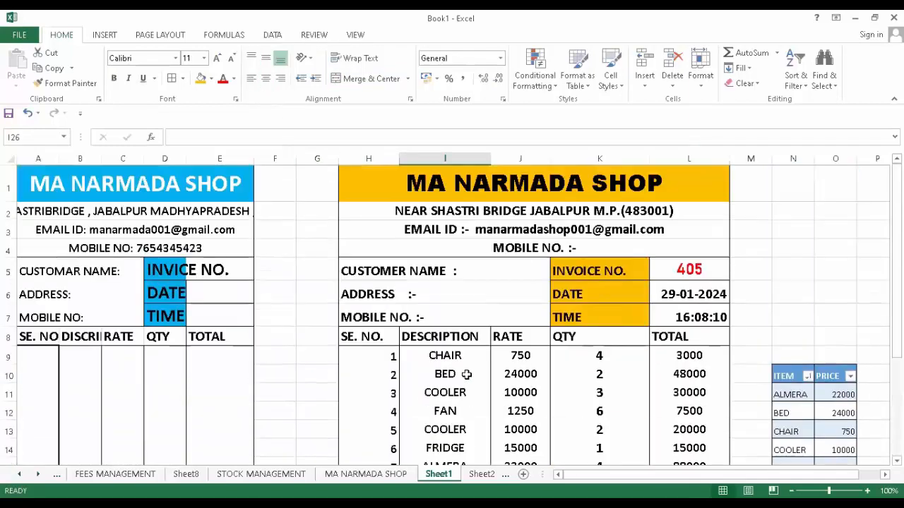
scroll(466, 374, down, 3)
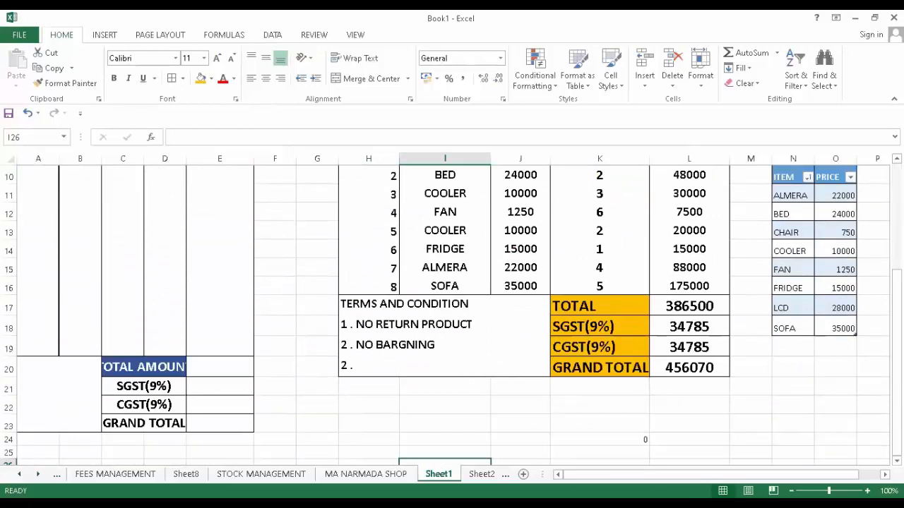
scroll(610, 411, up, 3)
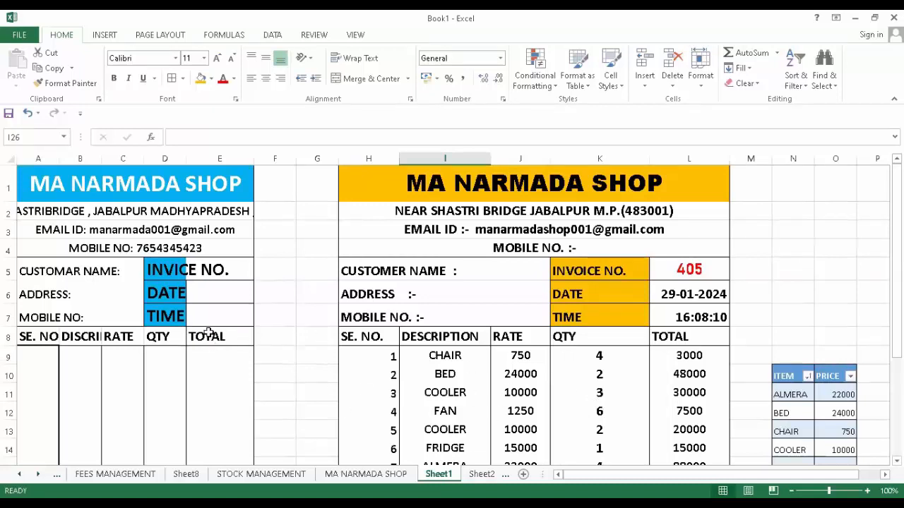
click(439, 357)
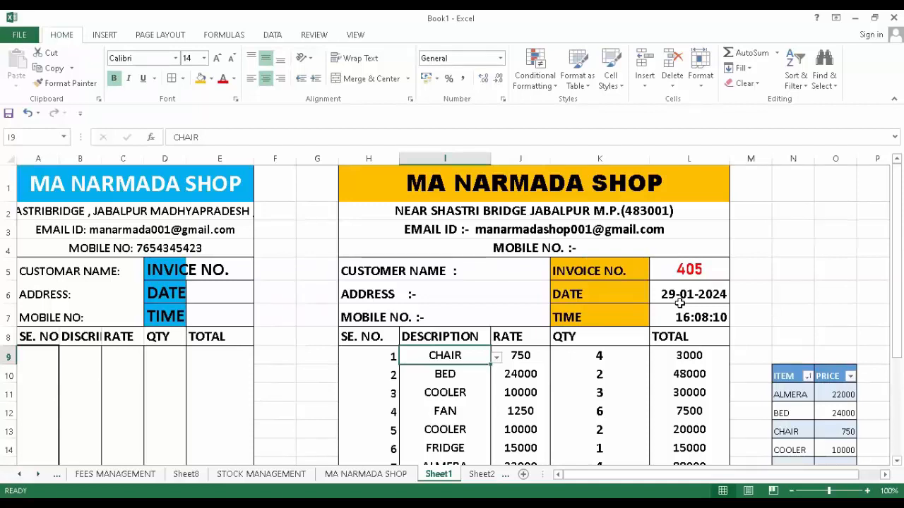
click(474, 389)
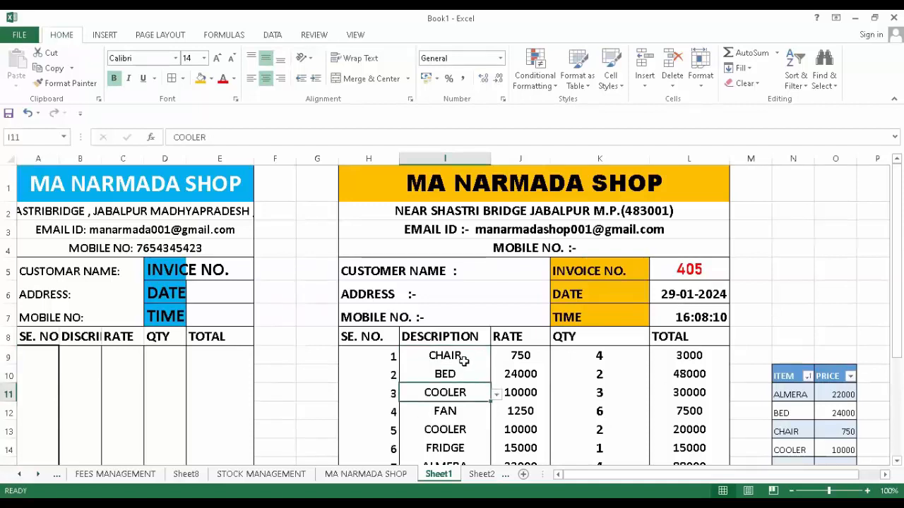
drag(461, 358, 433, 392)
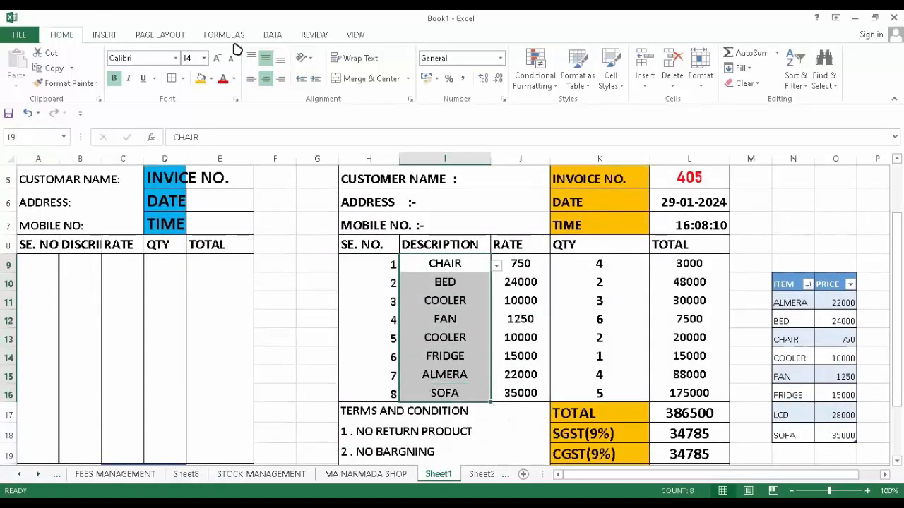
- Review the description column's Data Validation list source $N$11:$N$18 without changes
click(272, 36)
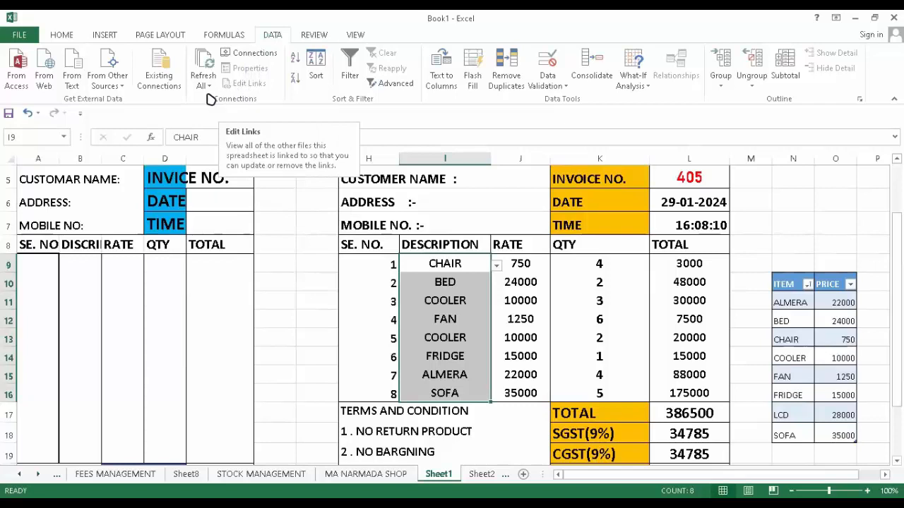
click(567, 86)
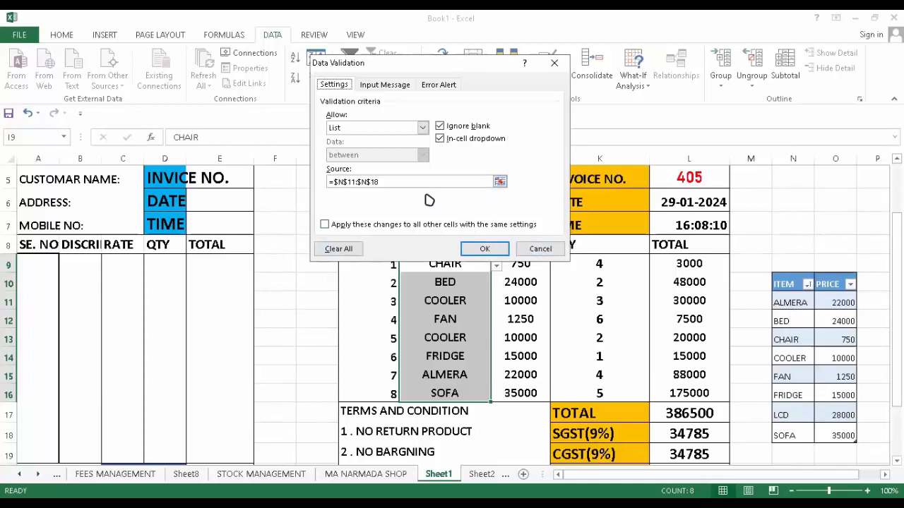
click(555, 65)
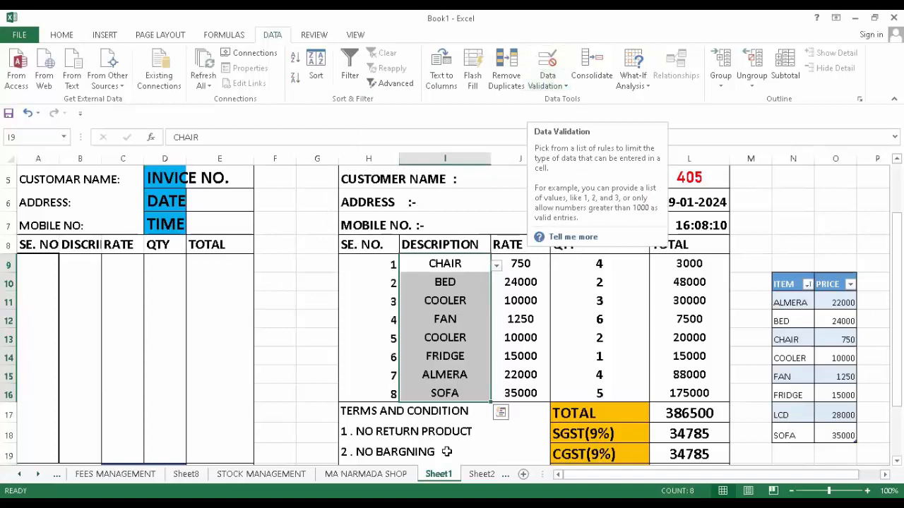
- Inspect the VLOOKUP formula behind CHAIR's rate in J9
click(809, 220)
click(518, 266)
click(438, 284)
click(436, 268)
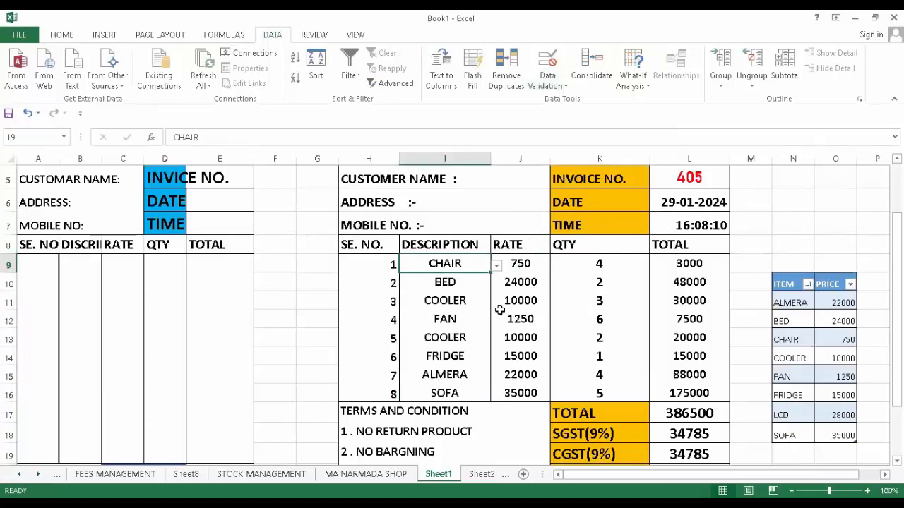
click(520, 264)
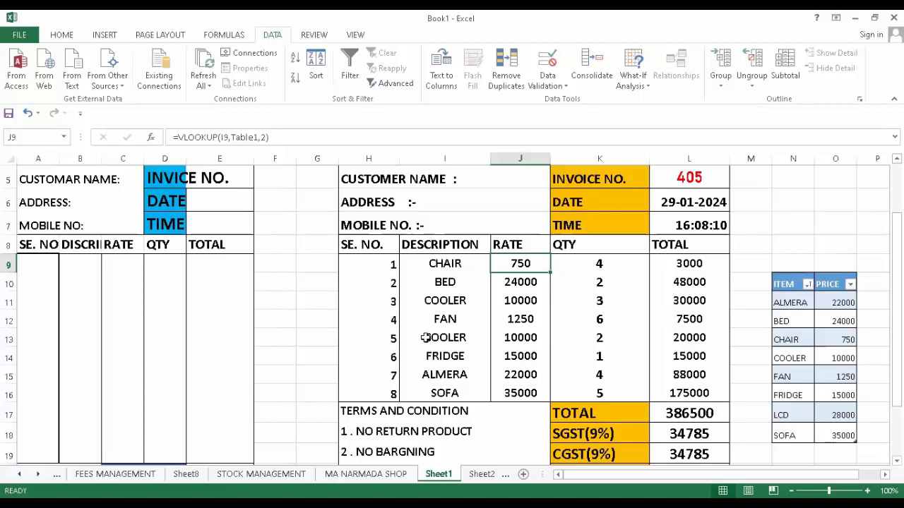
click(590, 268)
click(589, 285)
click(591, 337)
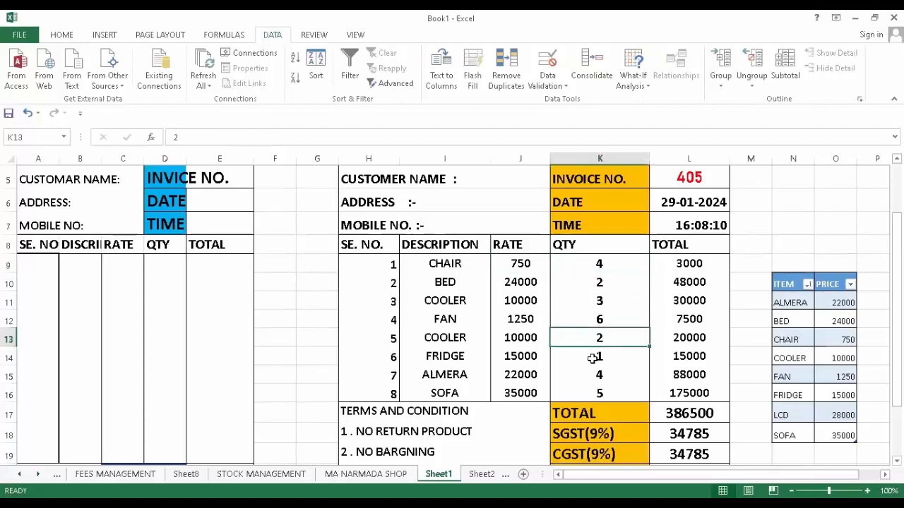
click(589, 355)
click(576, 317)
click(592, 284)
click(597, 269)
click(598, 319)
click(597, 335)
scroll(547, 300, down, 2)
scroll(546, 303, up, 1)
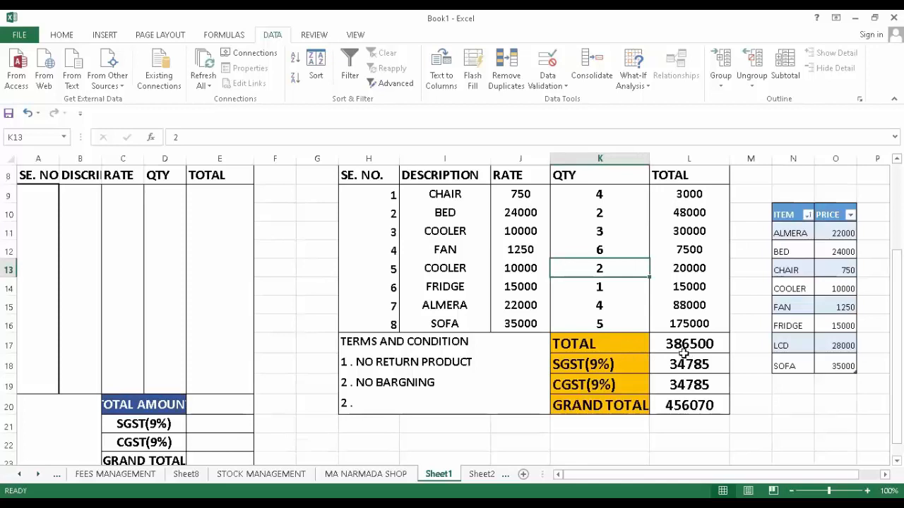
scroll(679, 356, up, 1)
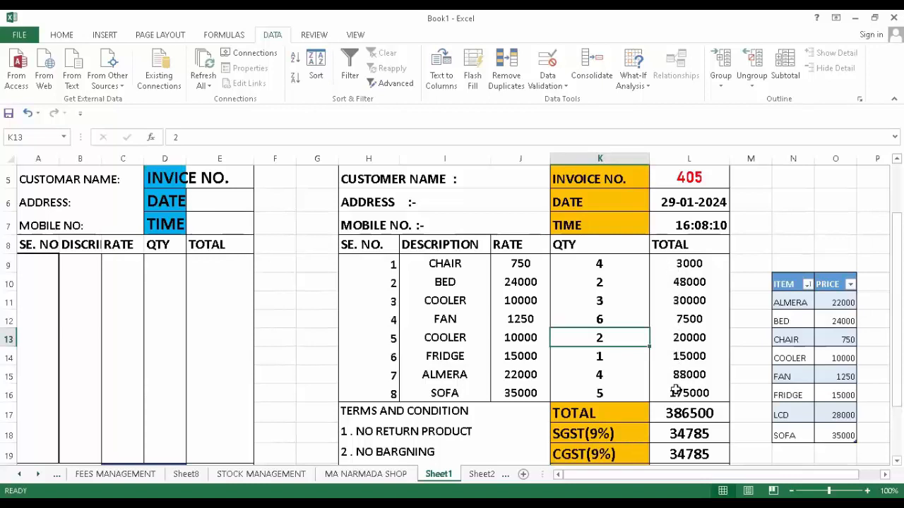
scroll(676, 404, down, 2)
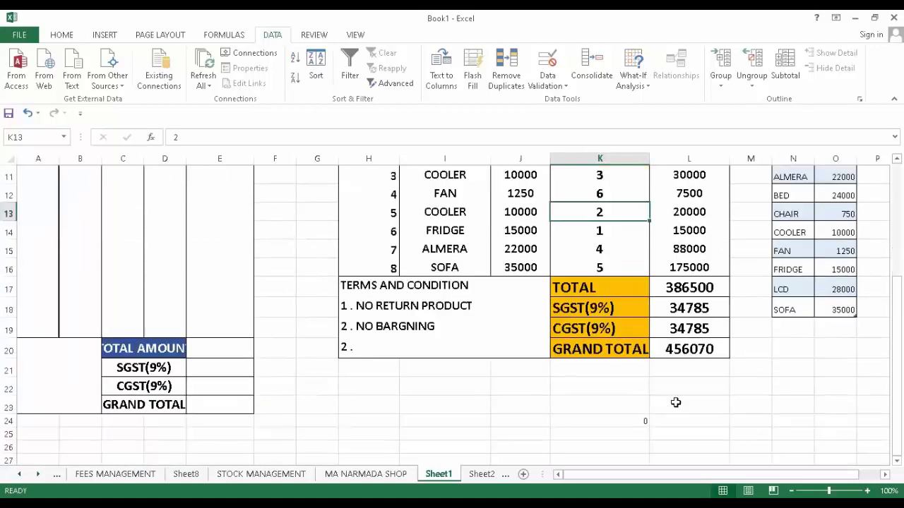
click(692, 289)
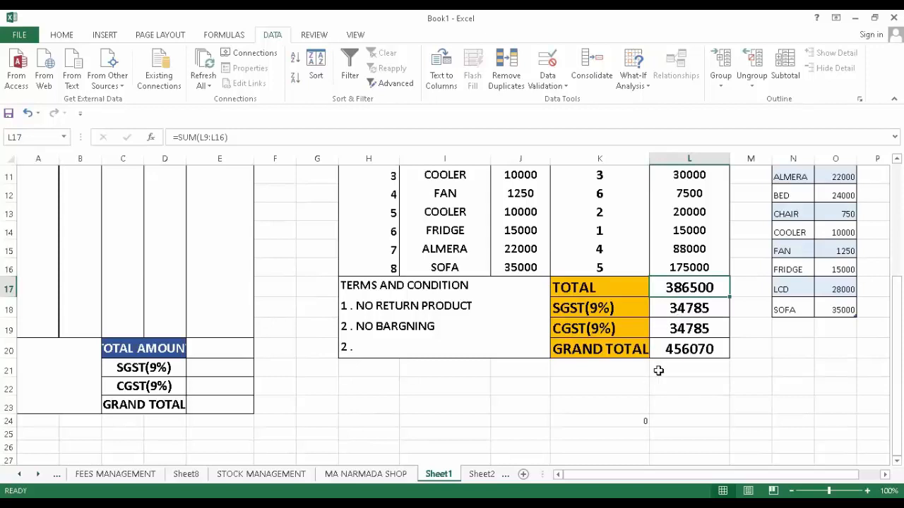
scroll(655, 364, up, 1)
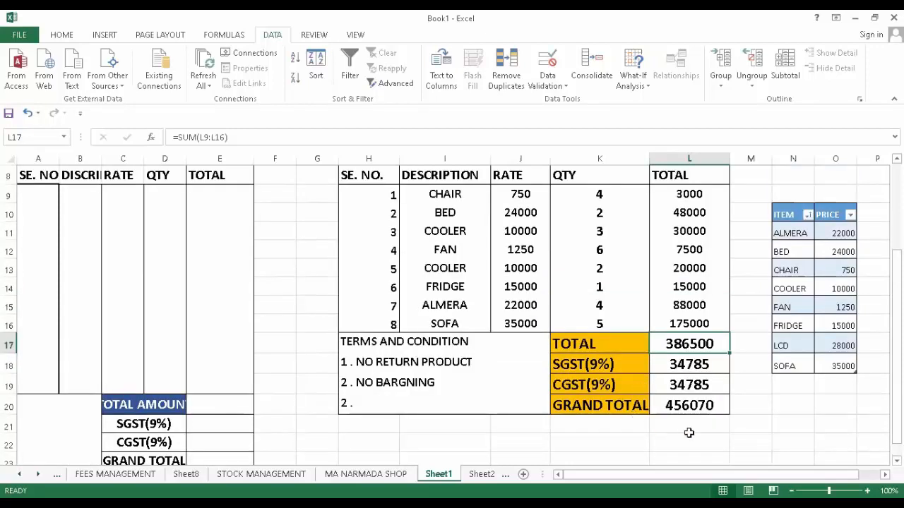
scroll(665, 420, up, 3)
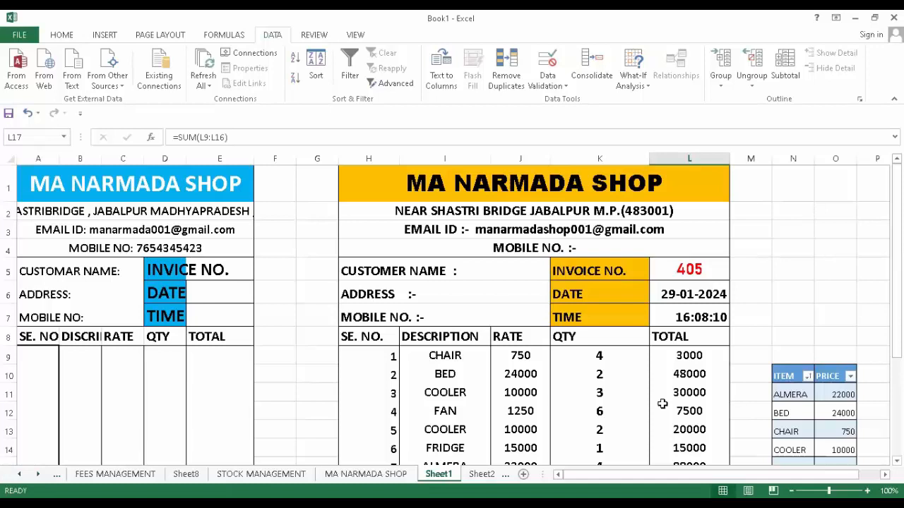
- Browse the Financial, Logical and Lookup & Reference function lists on the Formulas tab
click(217, 35)
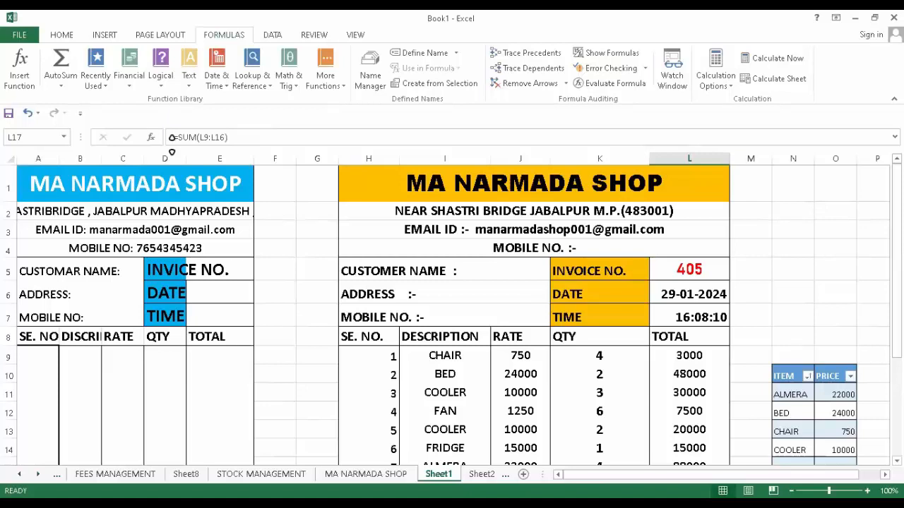
click(129, 84)
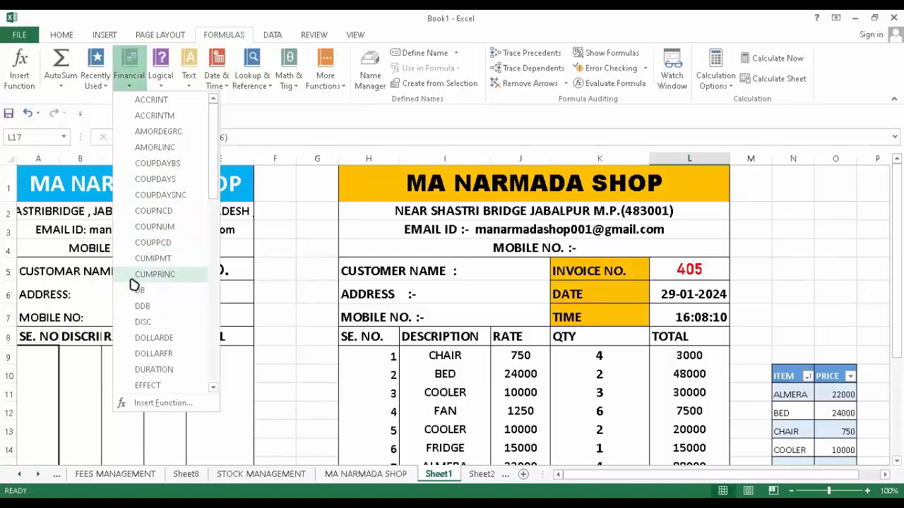
click(157, 88)
click(156, 87)
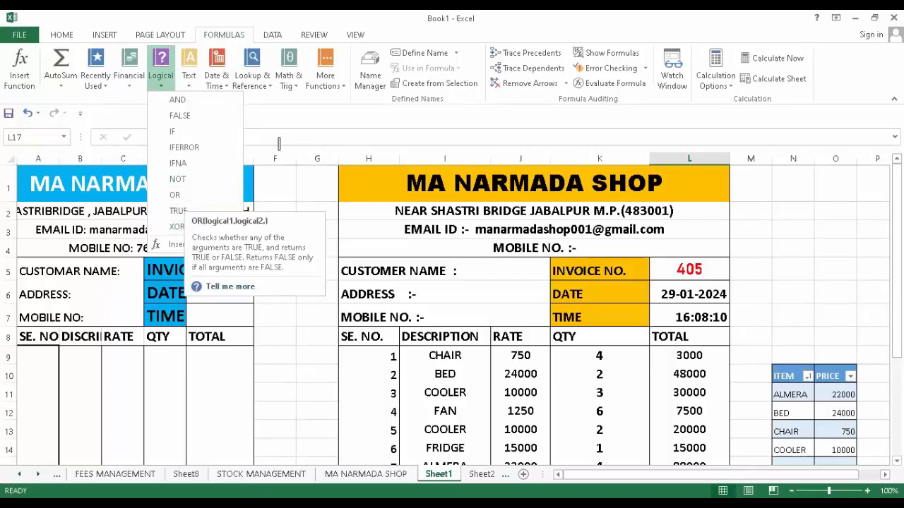
click(262, 101)
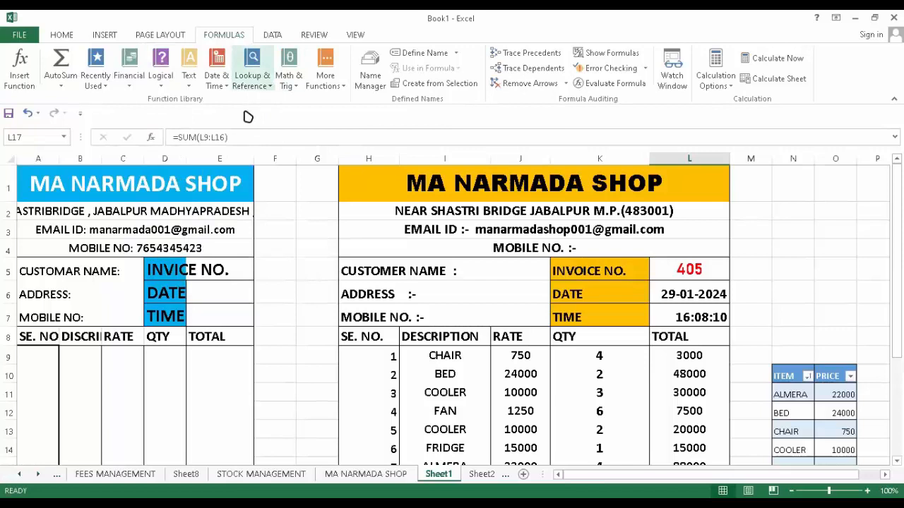
click(256, 81)
click(353, 124)
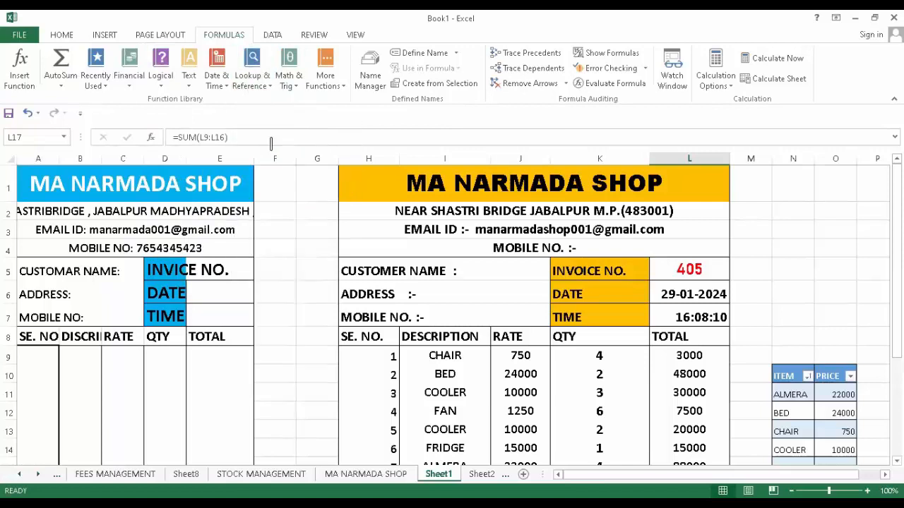
- Scroll through the MA NARMADA SHOP invoice and insert a new blank Sheet4
scroll(548, 319, down, 3)
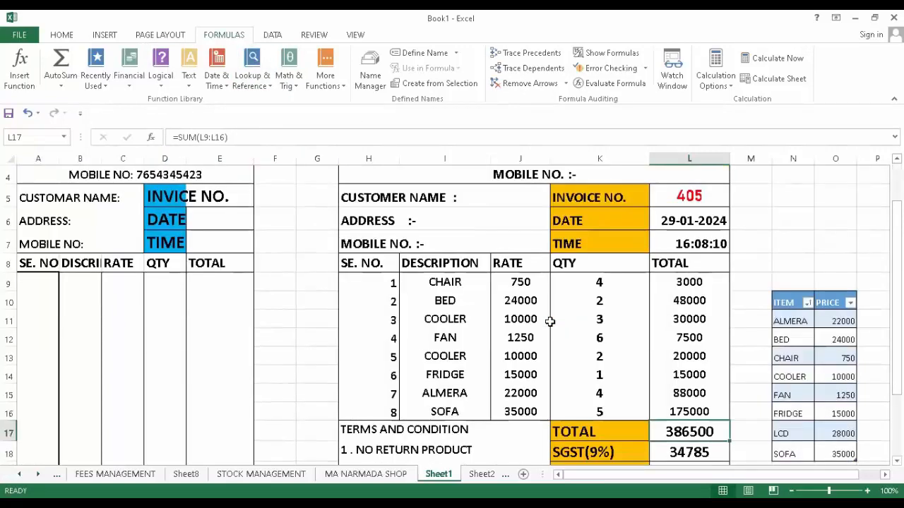
scroll(544, 319, up, 3)
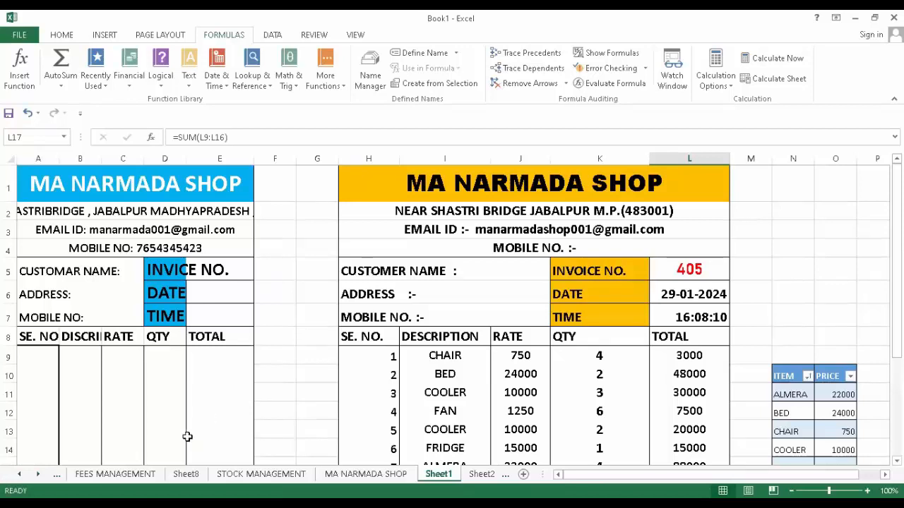
scroll(426, 379, down, 2)
scroll(423, 383, up, 2)
scroll(425, 382, down, 5)
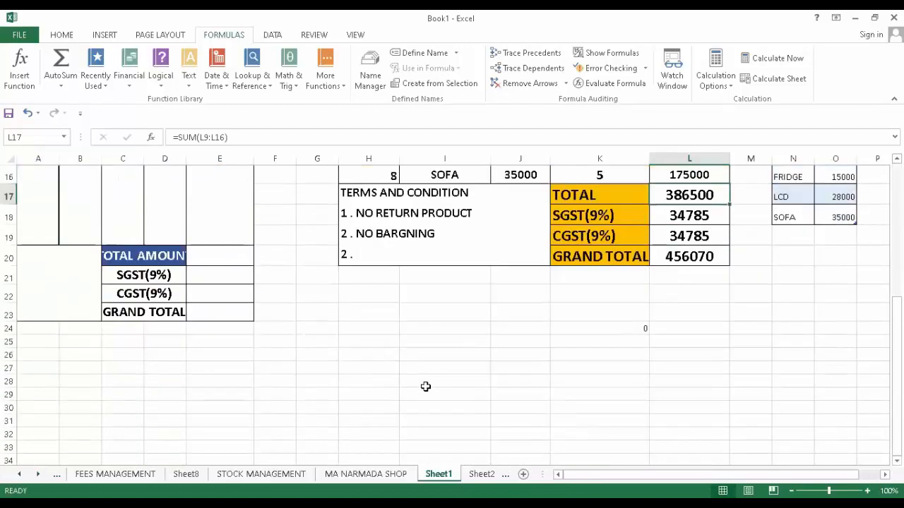
scroll(357, 386, up, 1)
scroll(209, 441, up, 2)
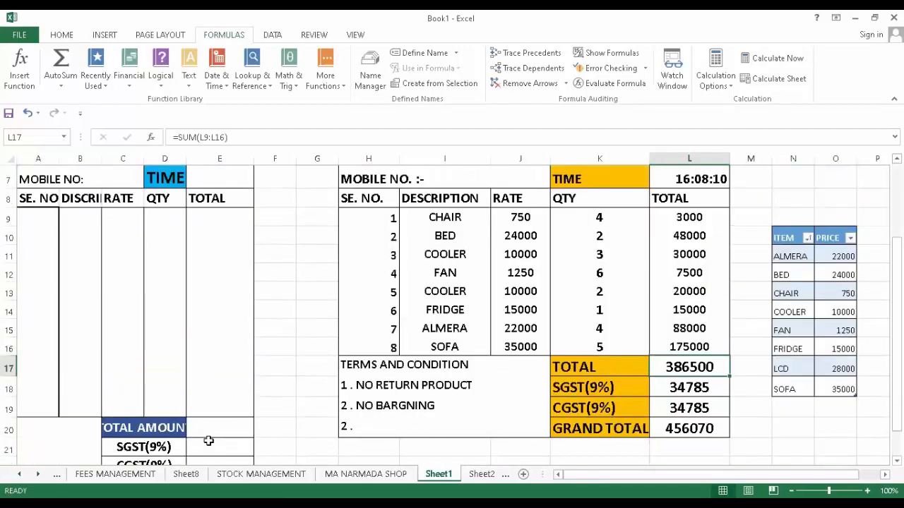
scroll(593, 462, down, 1)
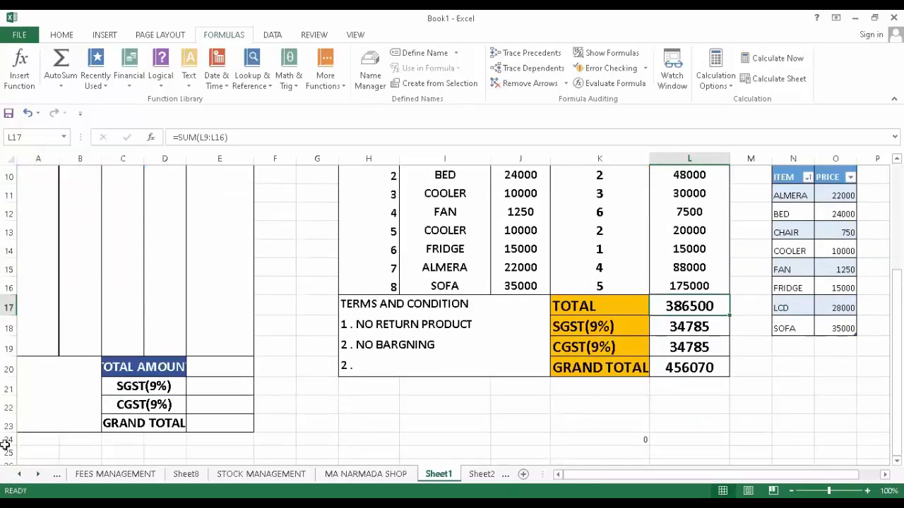
click(523, 474)
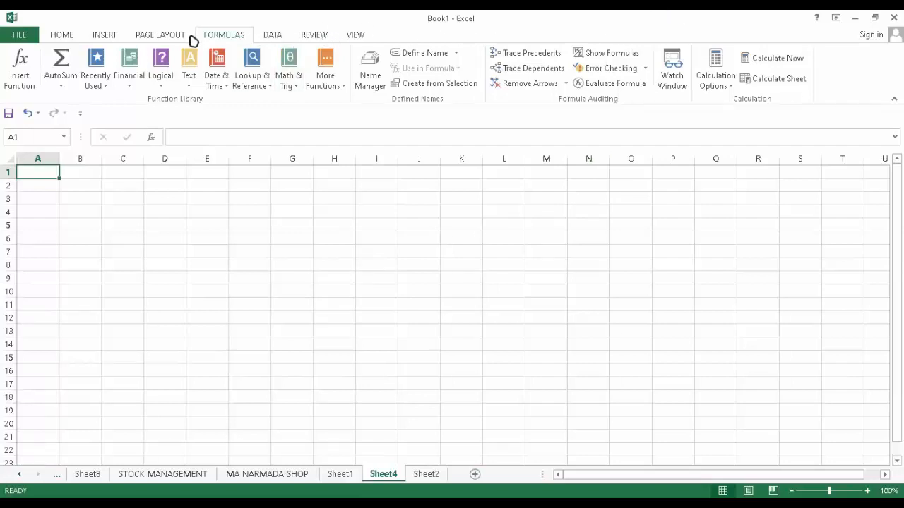
- Look over the AutoSum function list on the Home tab without choosing a function
click(60, 39)
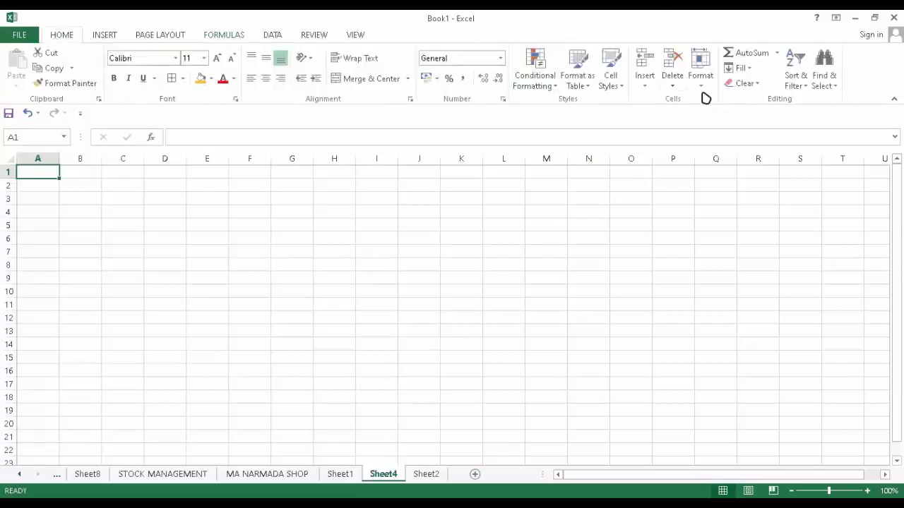
click(777, 54)
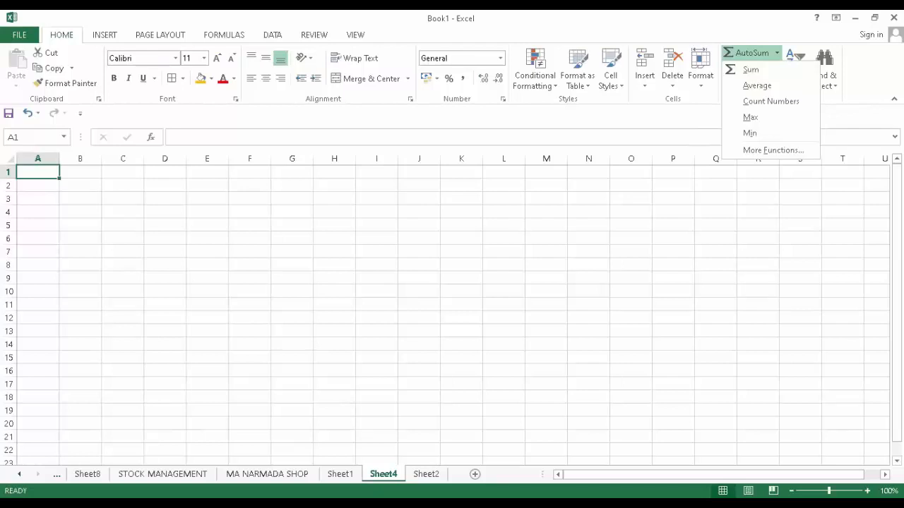
click(116, 203)
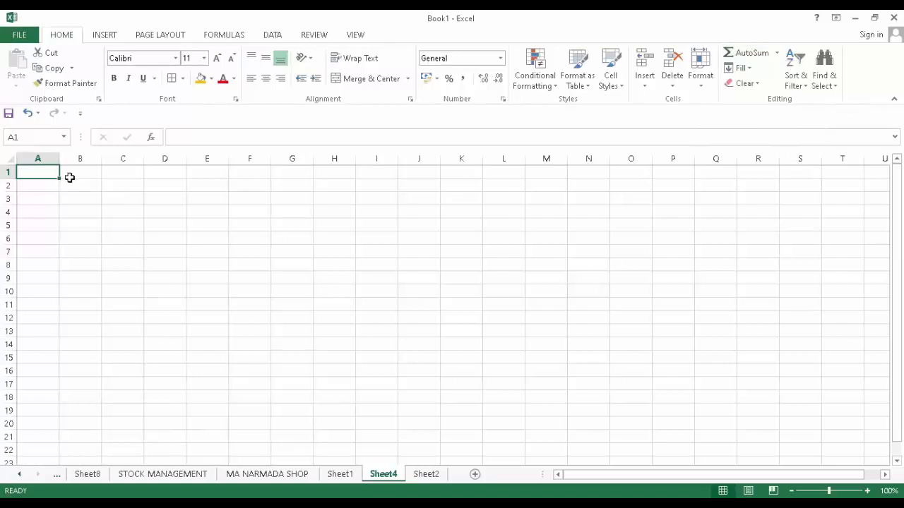
- Enter 45, 56 and 78 in cells B5, C5 and D5 on Sheet4
click(82, 223)
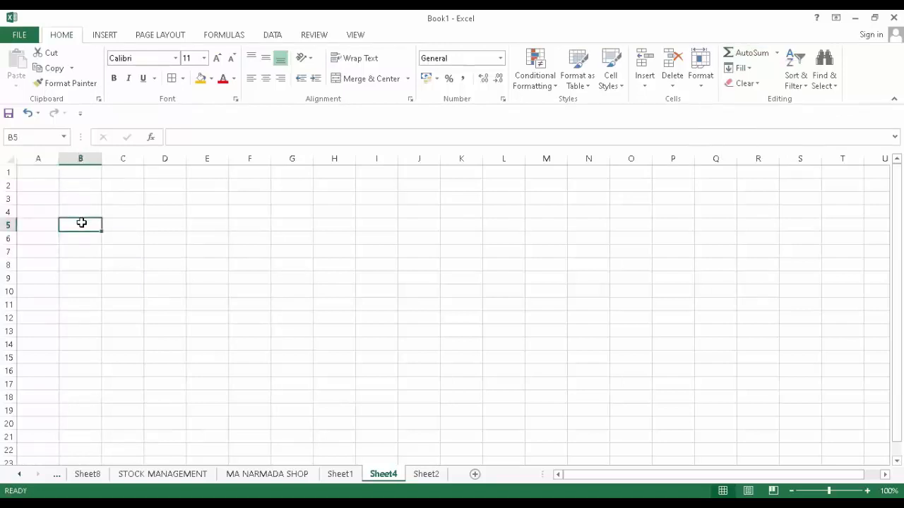
text(45)
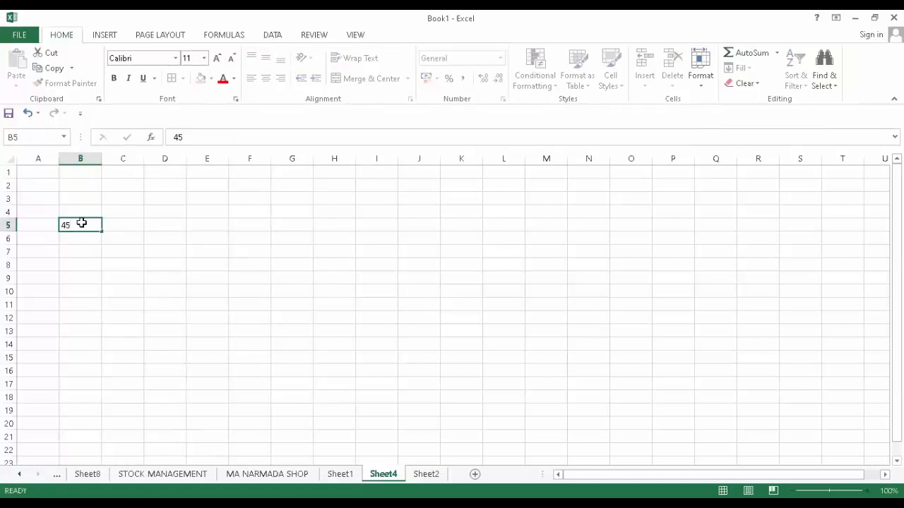
key(Tab)
text(56)
key(Tab)
text(78)
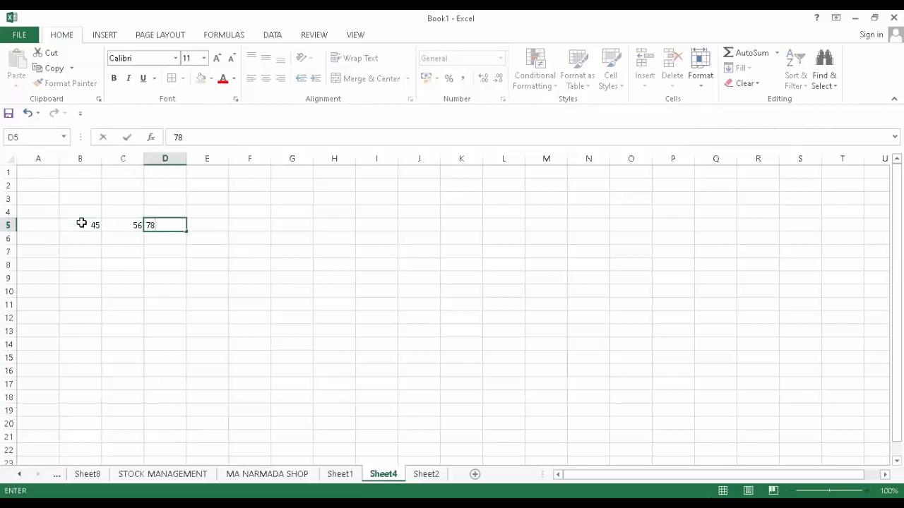
- Enter =SUM(B5,D5,C5) in E12 to total the three numbers as 179
drag(206, 312, 205, 305)
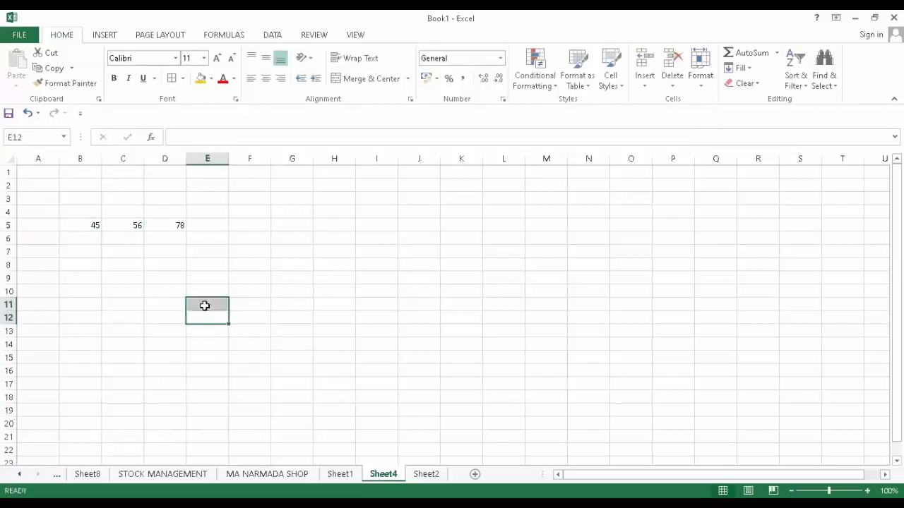
text(=)
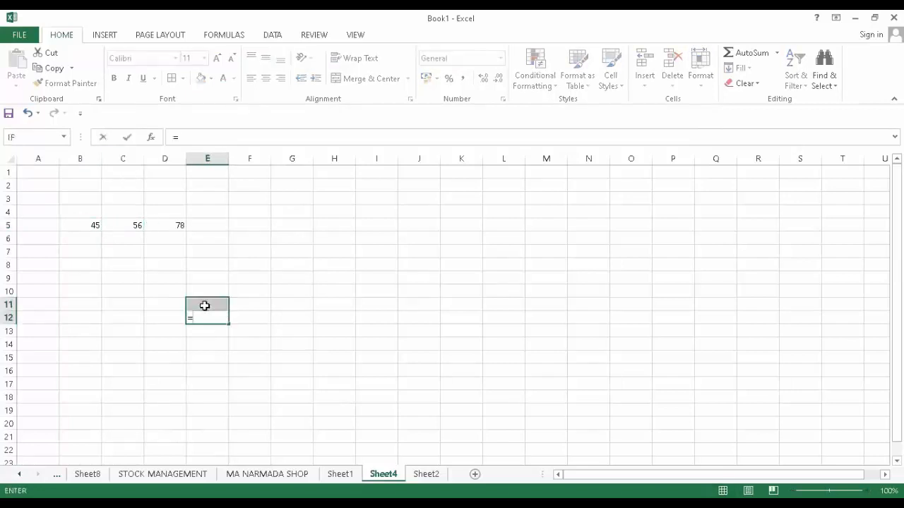
text(SUM)
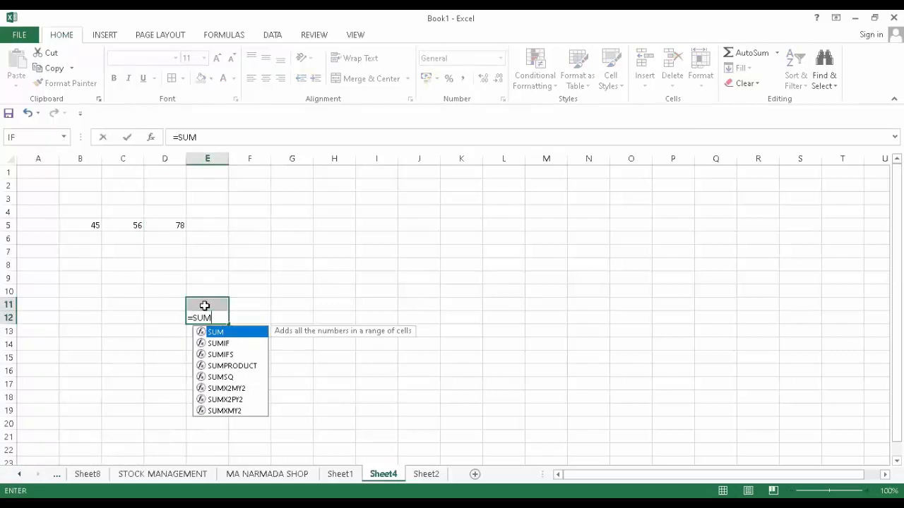
text(()
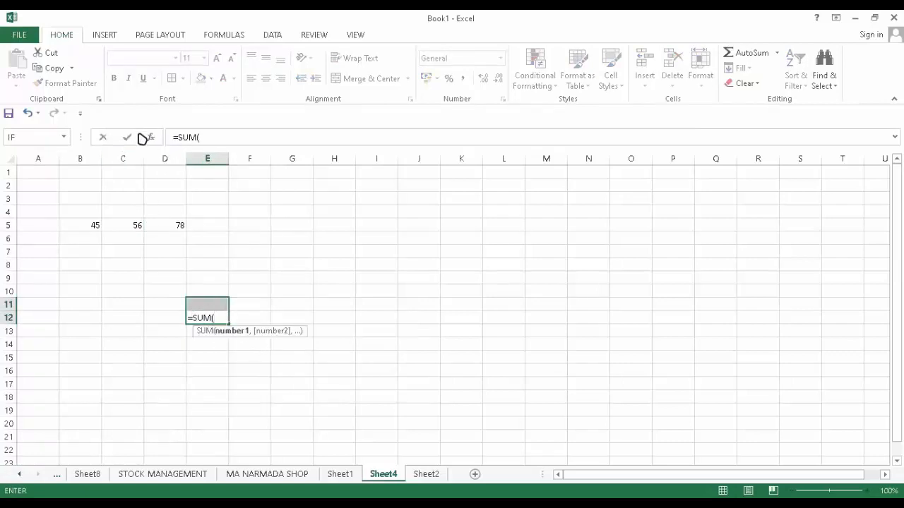
click(94, 226)
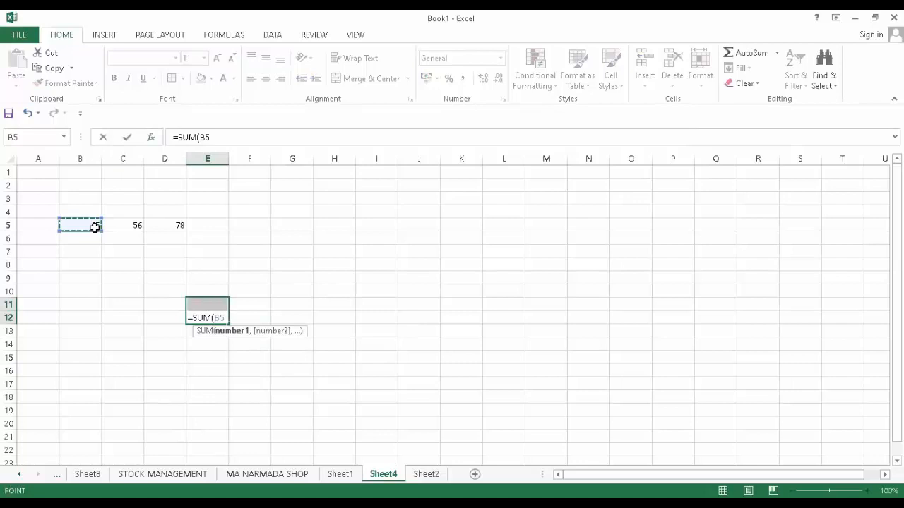
text(,)
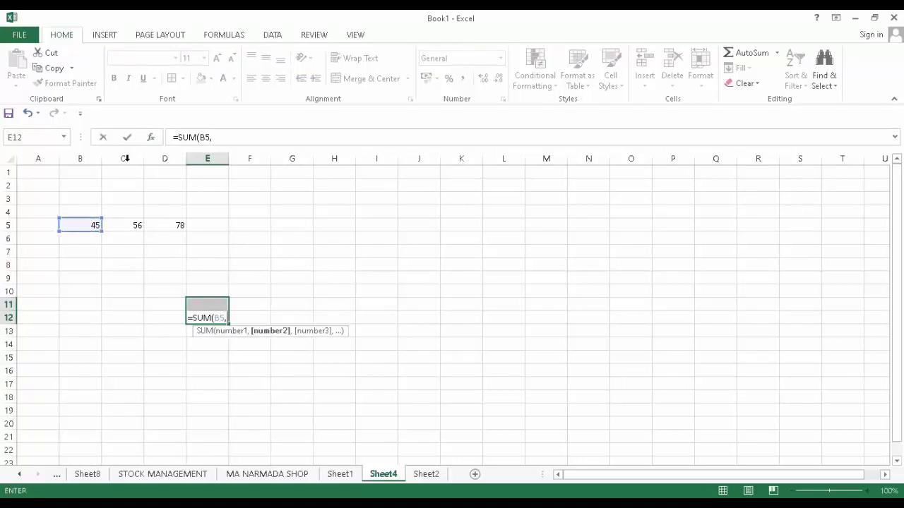
click(160, 226)
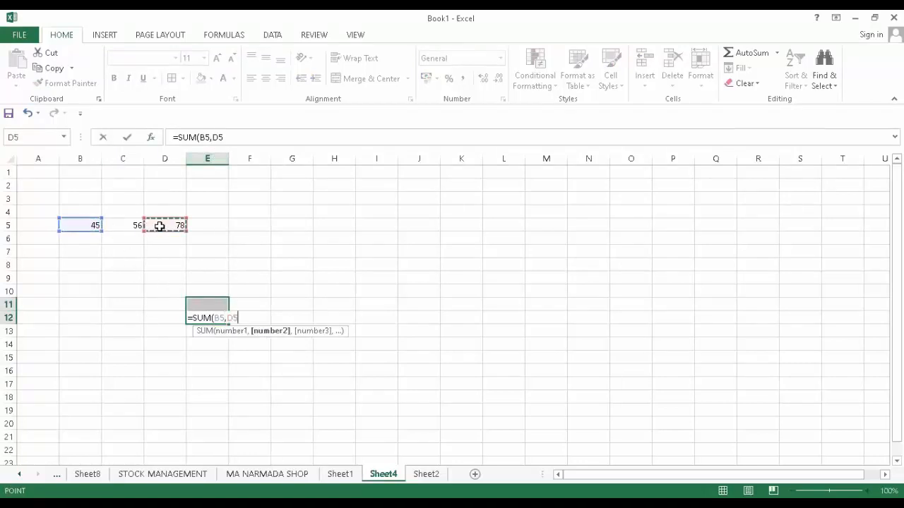
text(,)
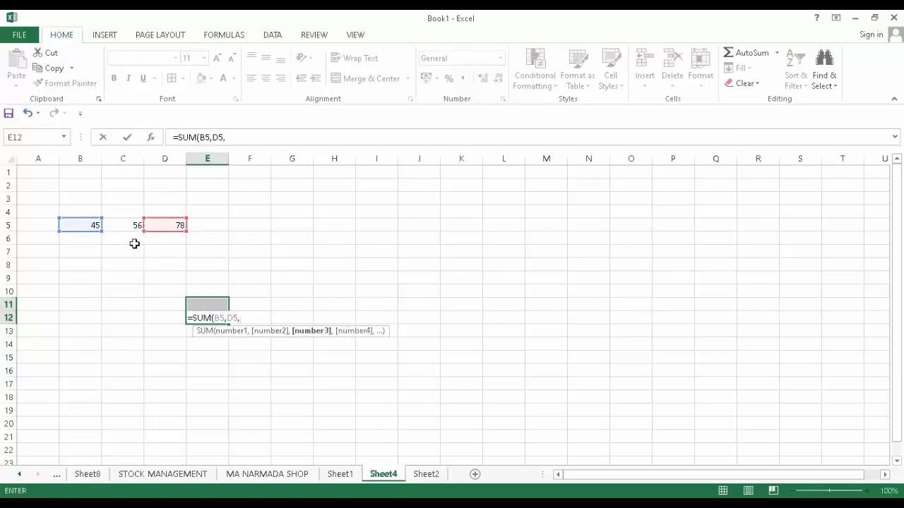
click(129, 222)
text())
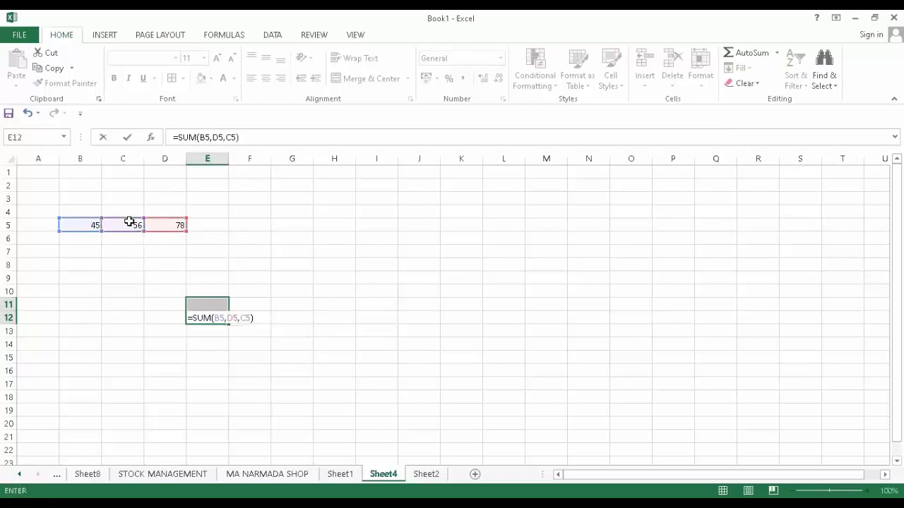
key(Return)
click(231, 366)
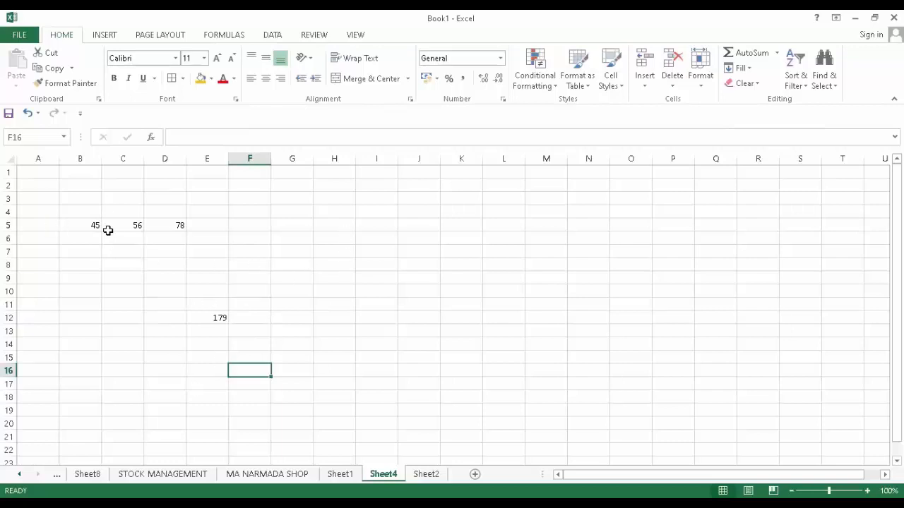
click(218, 317)
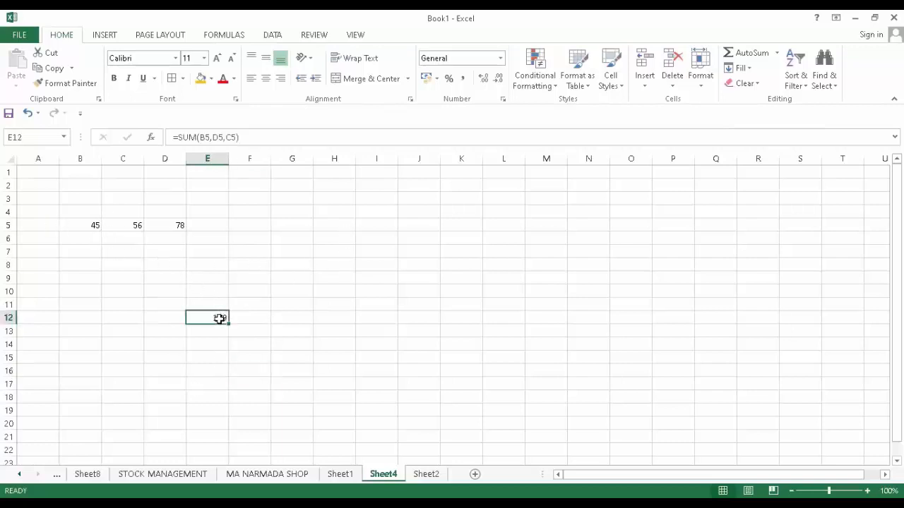
- Delete the SUM formula from E12 and switch to the FEES MANAGEMENT sheet
key(BackSpace)
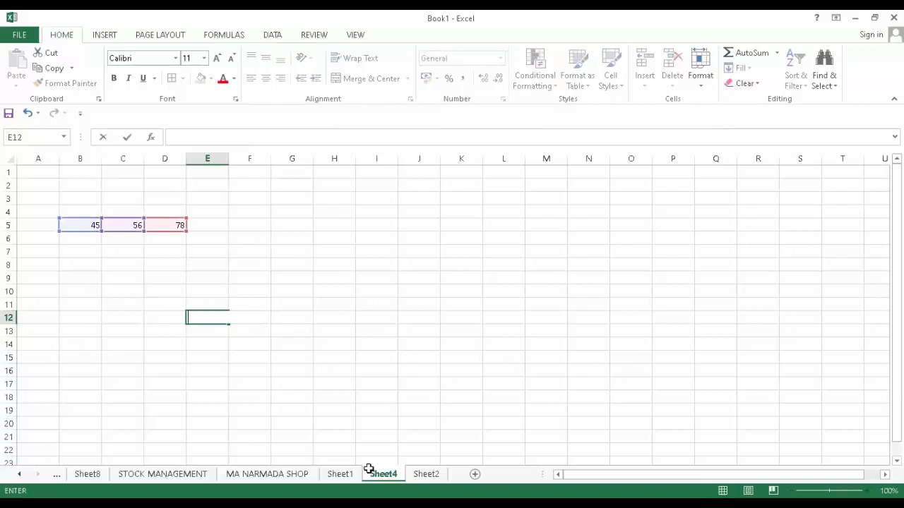
click(288, 412)
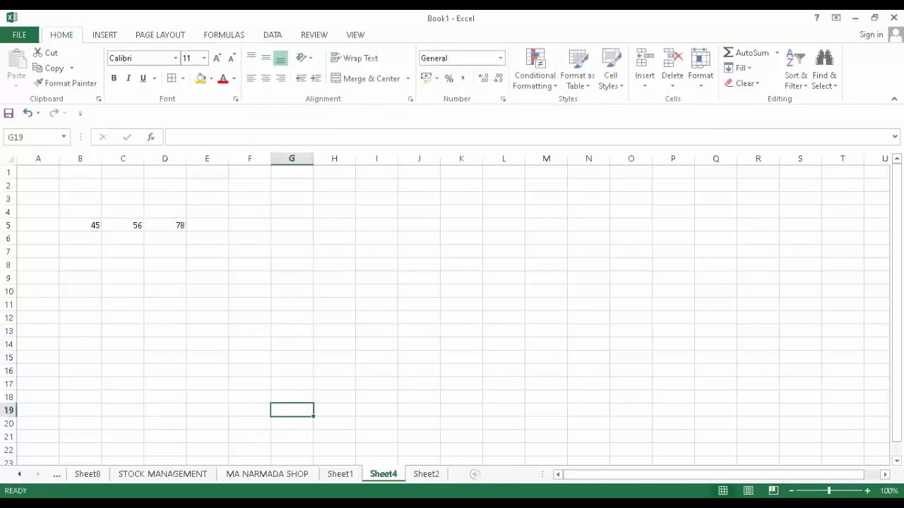
click(57, 474)
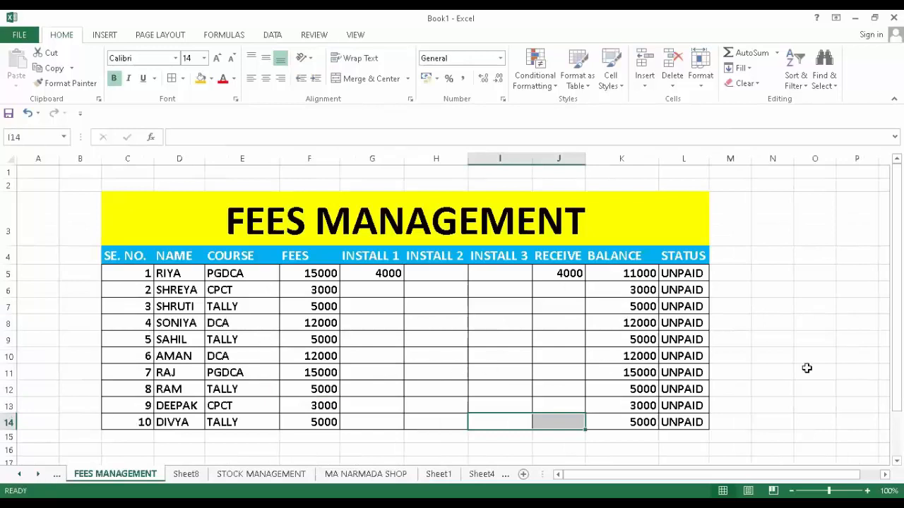
click(812, 388)
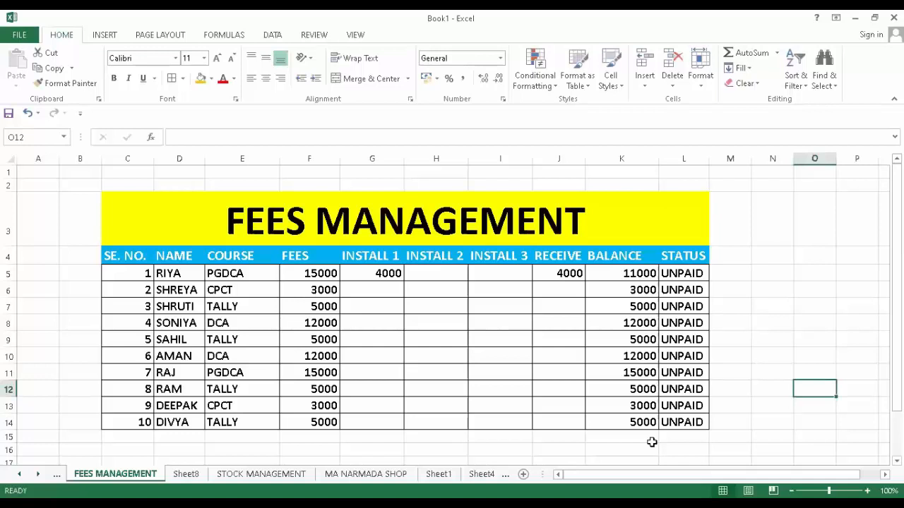
click(611, 447)
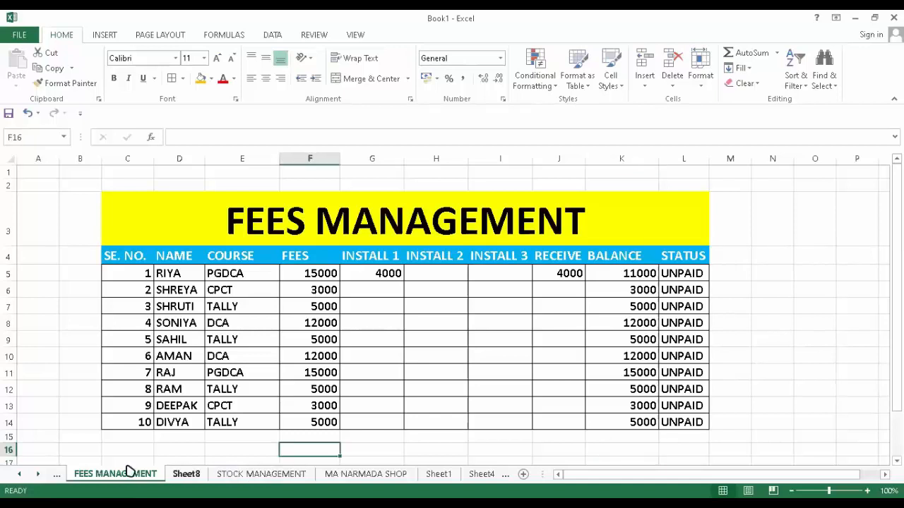
- Scroll through the sheet tabs and open the RESULT CALCULATION 001 sheet
click(59, 474)
click(58, 477)
click(56, 477)
click(55, 478)
click(212, 474)
- Review the student rankings in the RANK column and select cell M19
scroll(540, 408, down, 2)
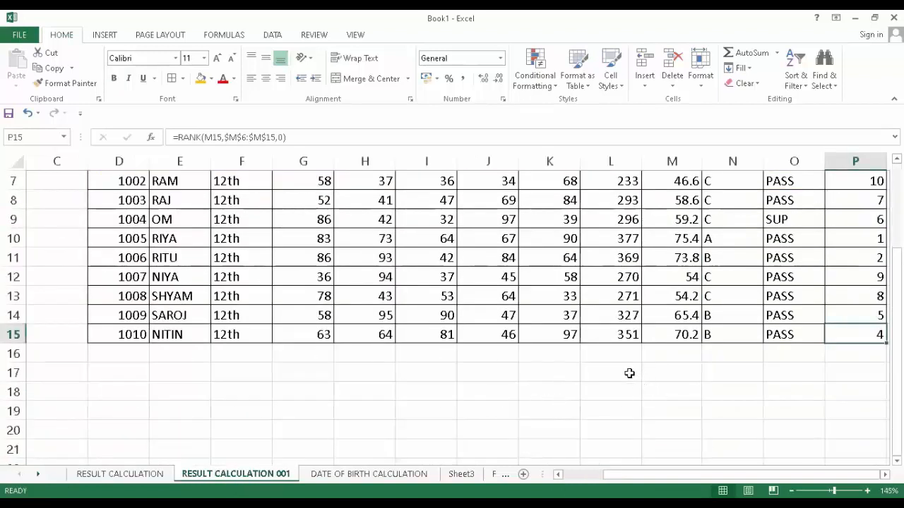
scroll(629, 373, up, 1)
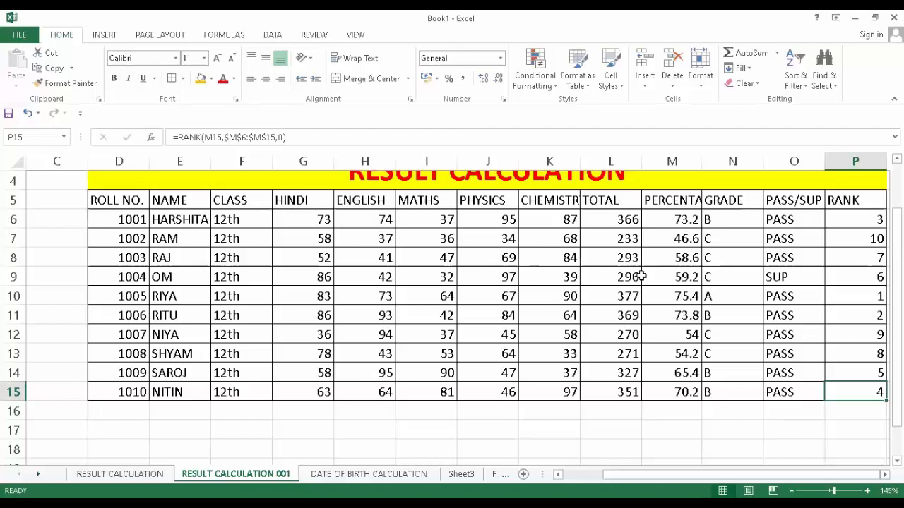
scroll(641, 277, up, 1)
scroll(711, 352, down, 2)
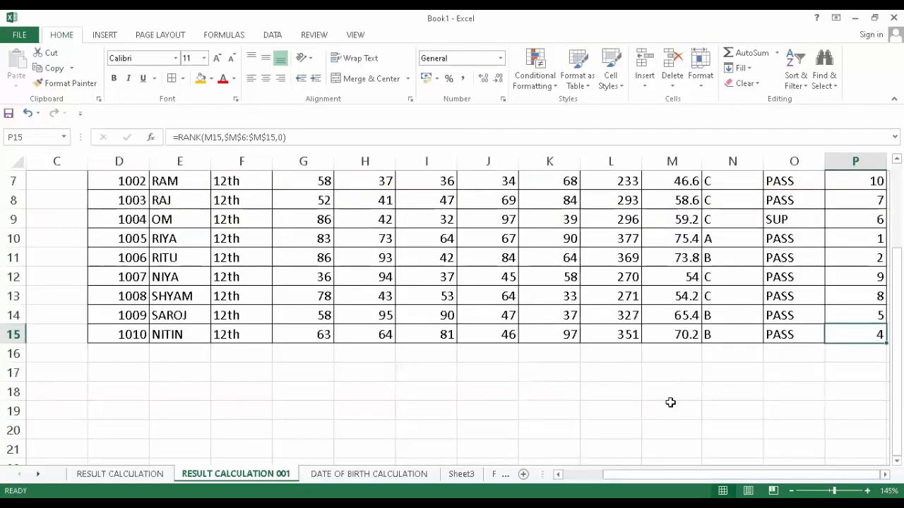
click(669, 407)
- Enter =AVERAGE(M6:M16) in M19, giving a class average percentage of 63.06
text(=)
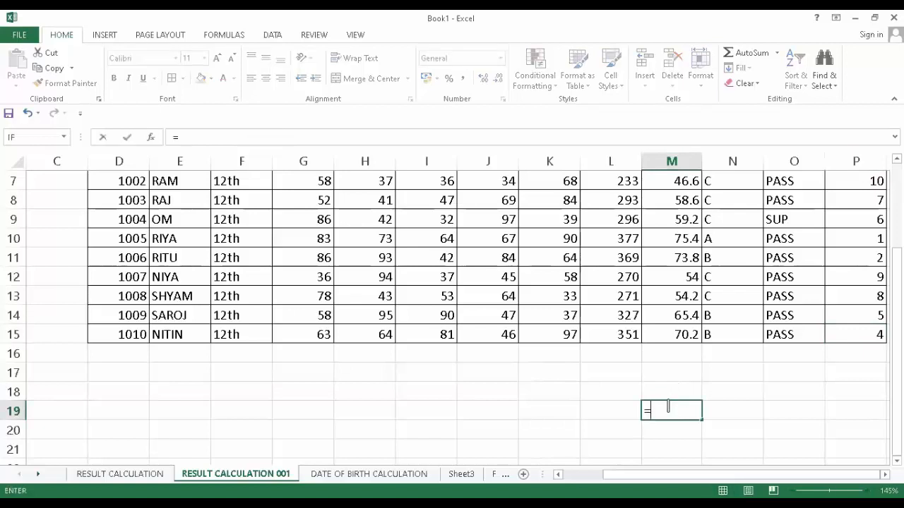
text(A)
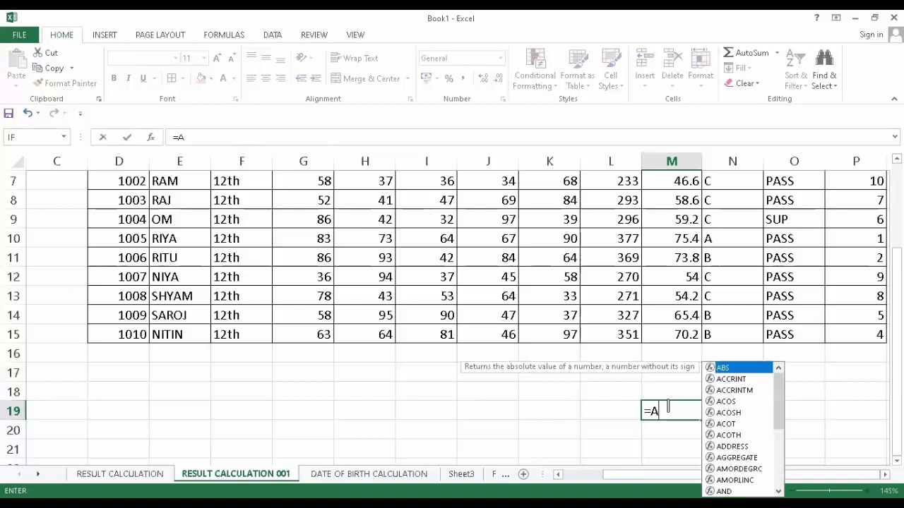
text(VERAGE)
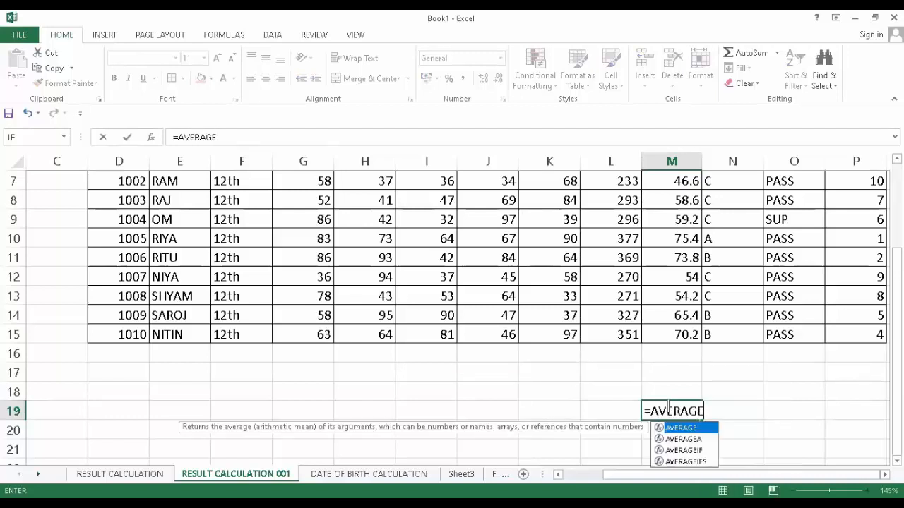
text(()
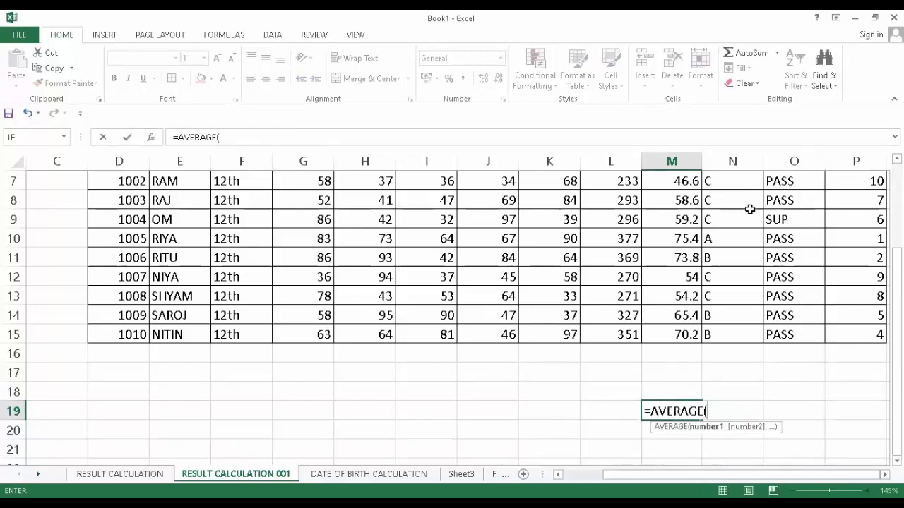
scroll(748, 209, up, 1)
click(673, 214)
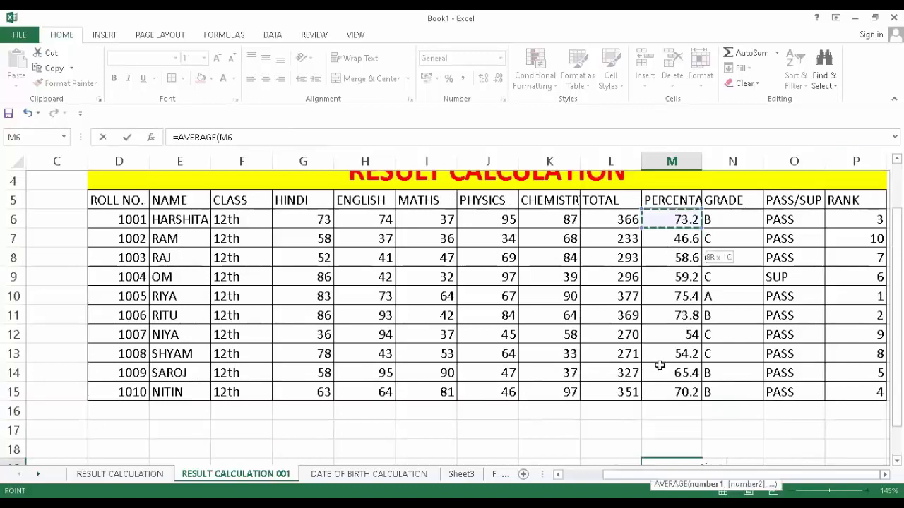
drag(649, 377, 657, 410)
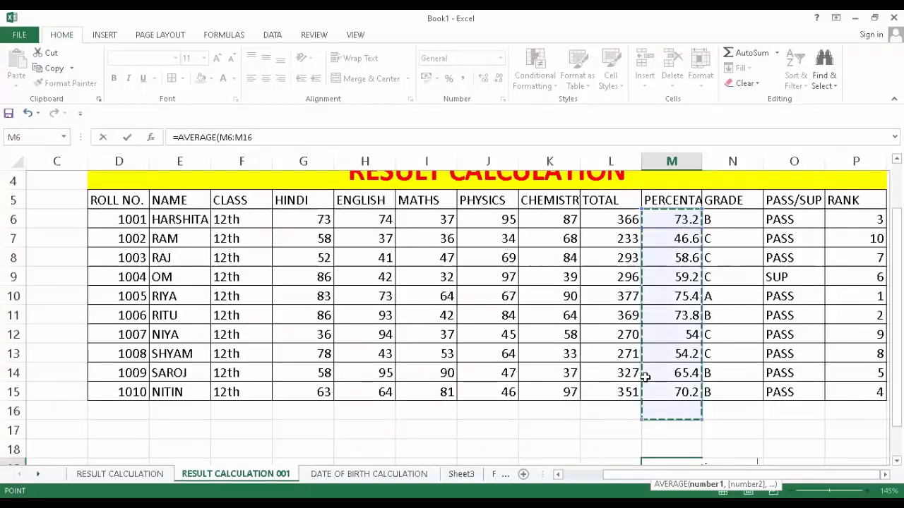
text())
scroll(636, 353, down, 2)
key(Return)
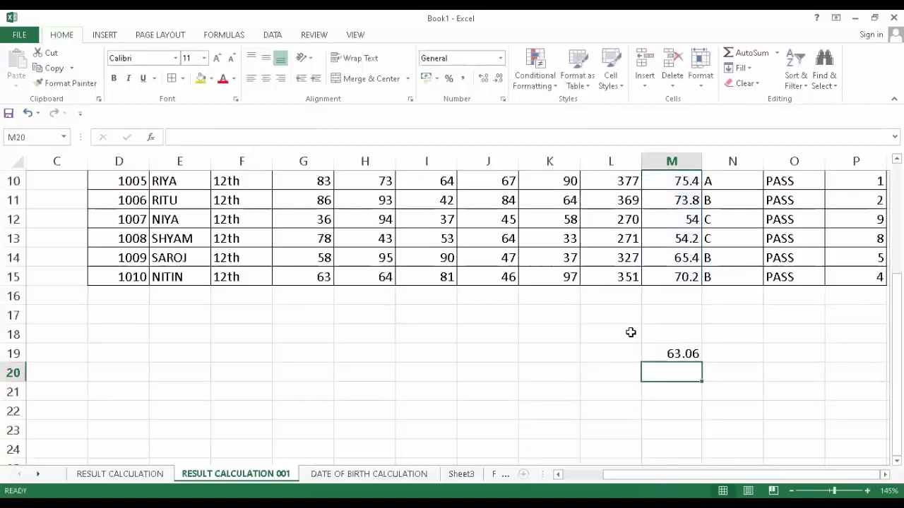
click(688, 352)
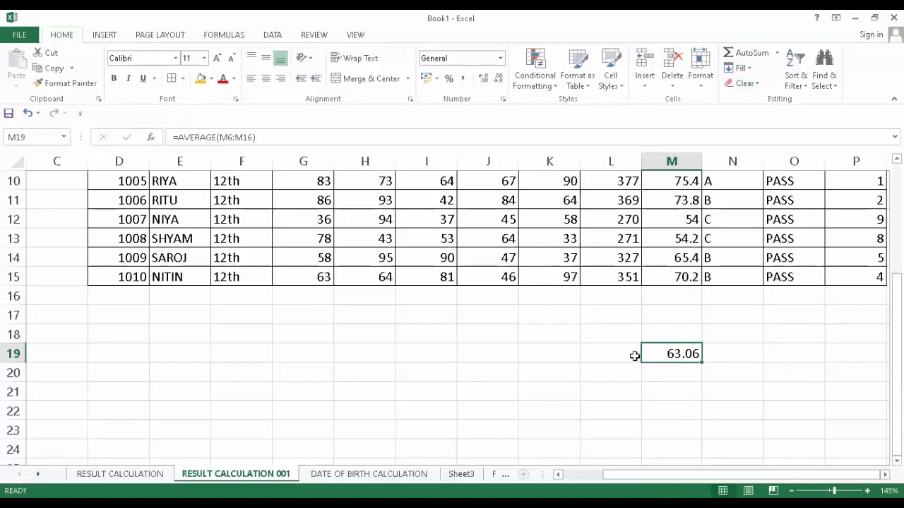
click(513, 354)
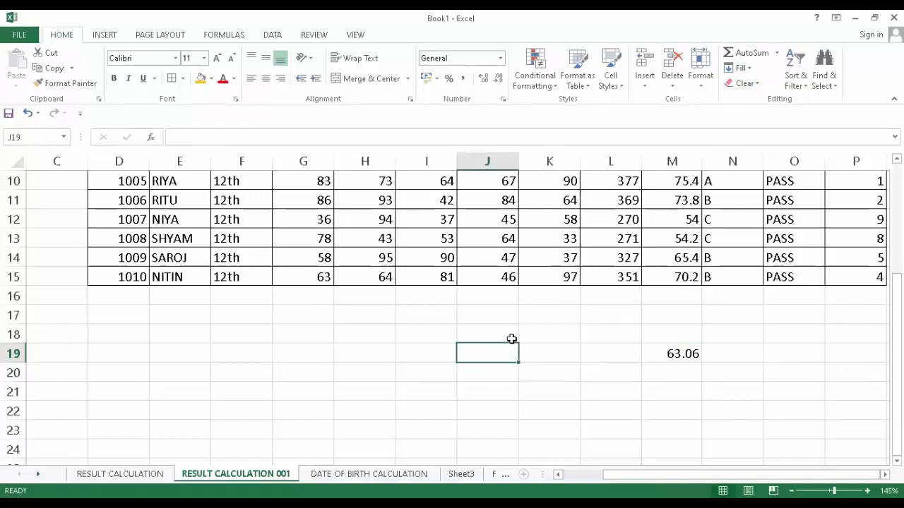
- Enter =MAX(M6:M15) in K18, returning the highest percentage, 75.4
click(555, 398)
click(533, 333)
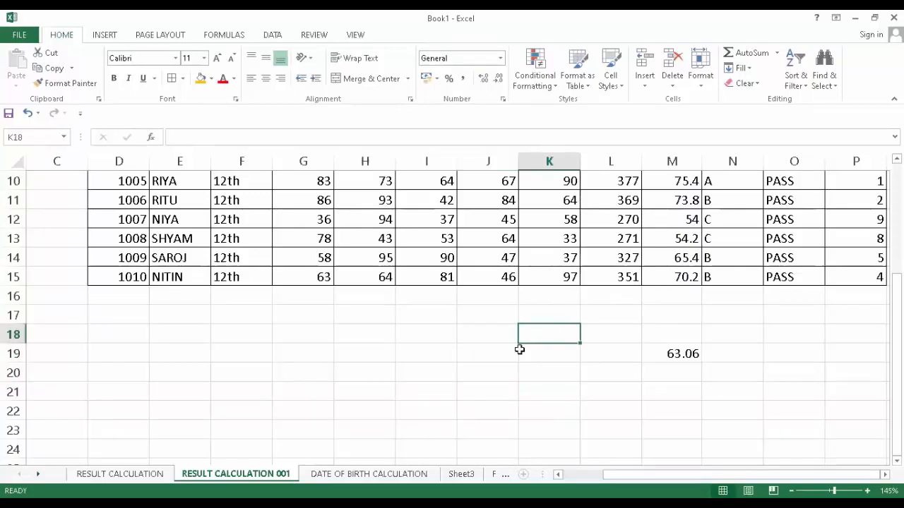
text(=)
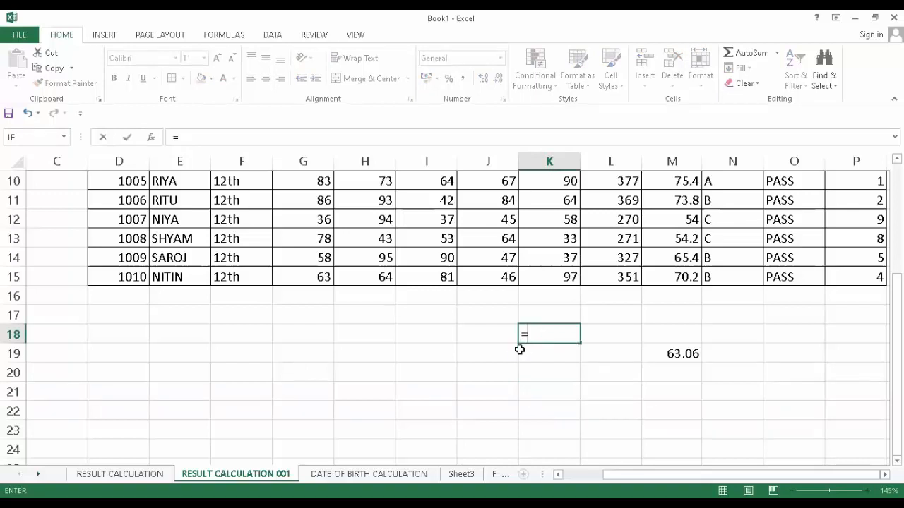
text(MA)
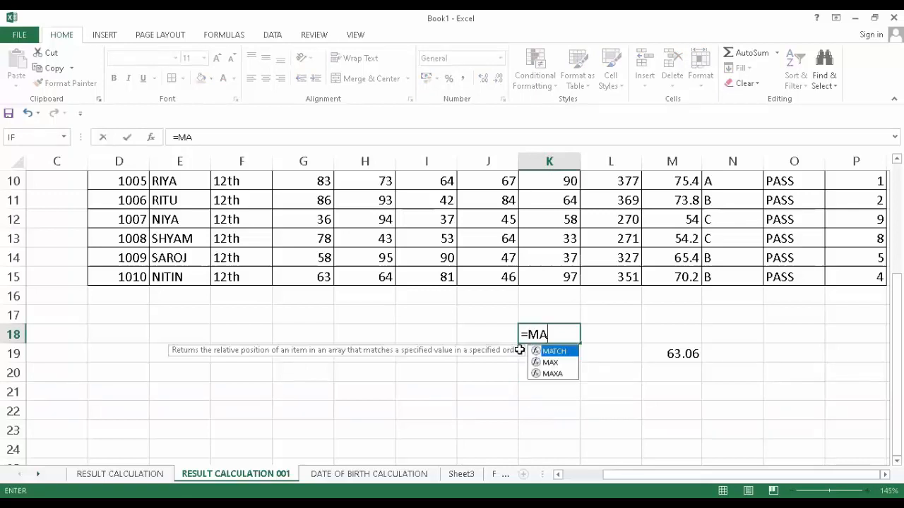
text(X()
scroll(648, 219, up, 2)
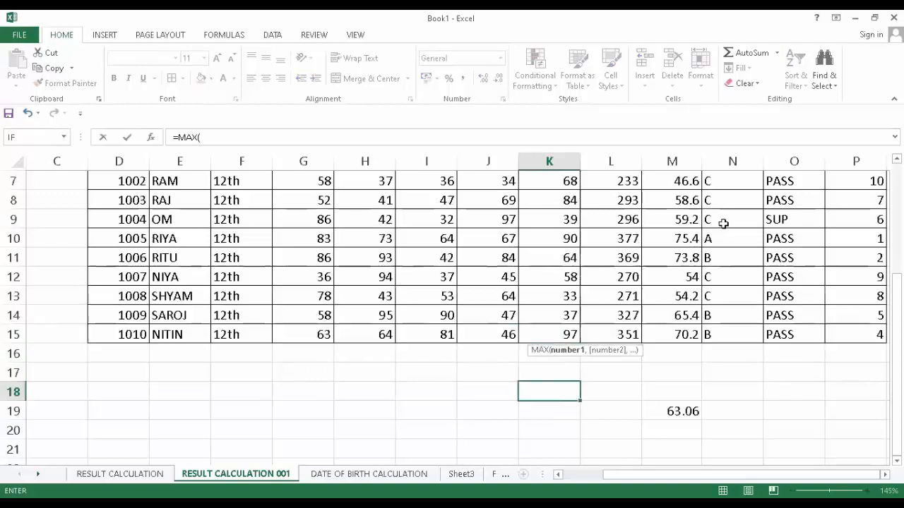
click(679, 220)
drag(677, 242, 676, 243)
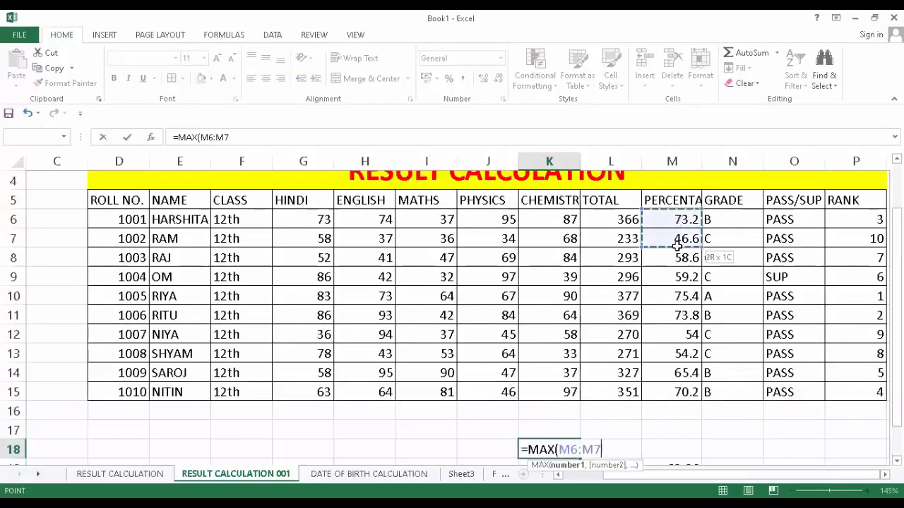
drag(663, 393, 660, 392)
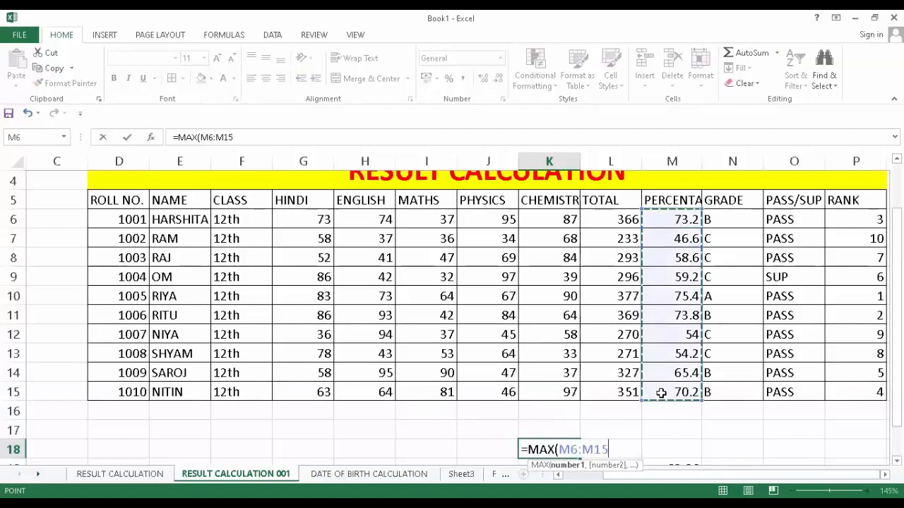
text())
key(Return)
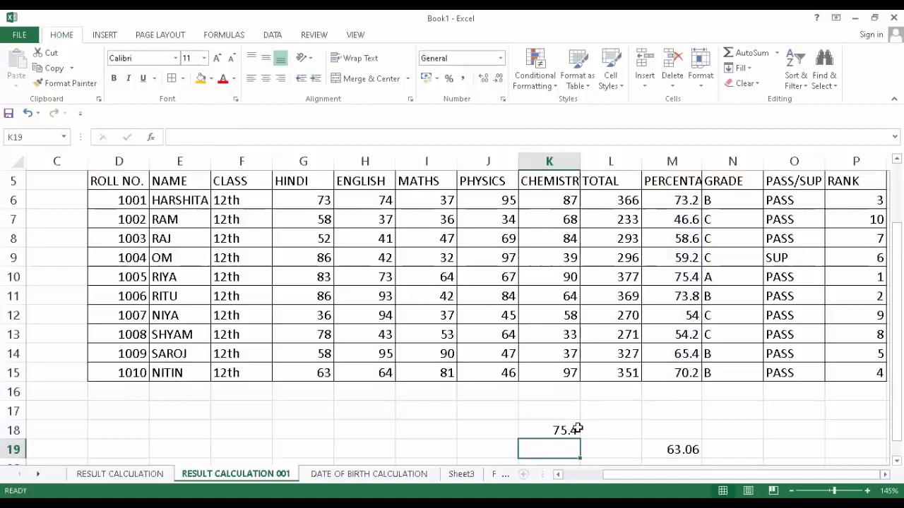
click(551, 432)
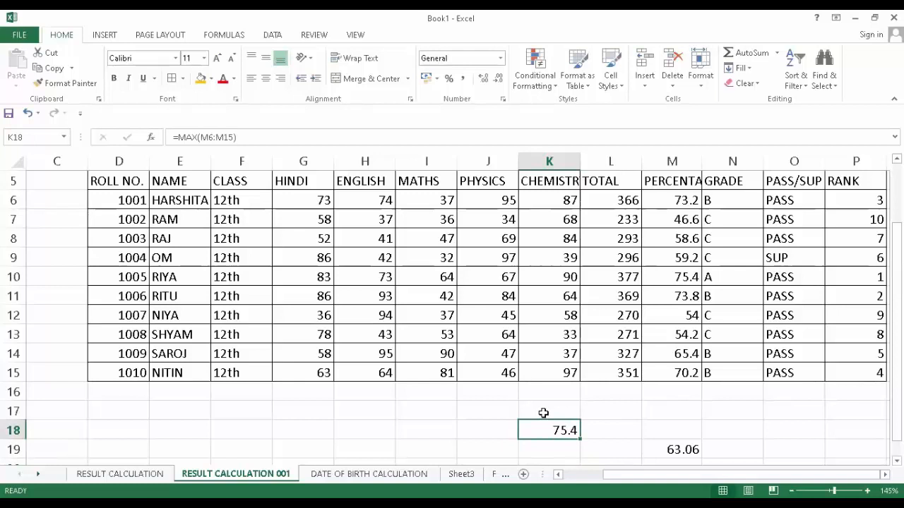
- Edit K18's formula to =MIN(M6:M15) so it shows the lowest percentage, 46.6
click(541, 449)
click(541, 427)
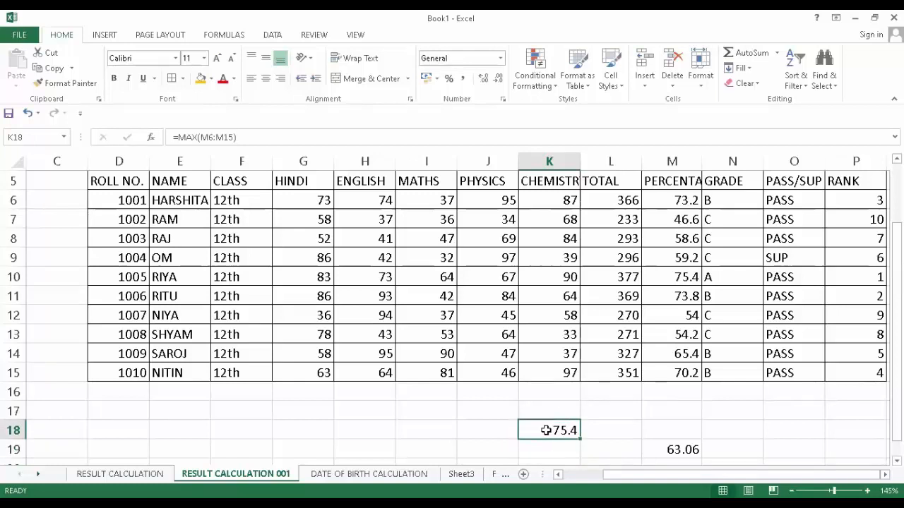
click(199, 138)
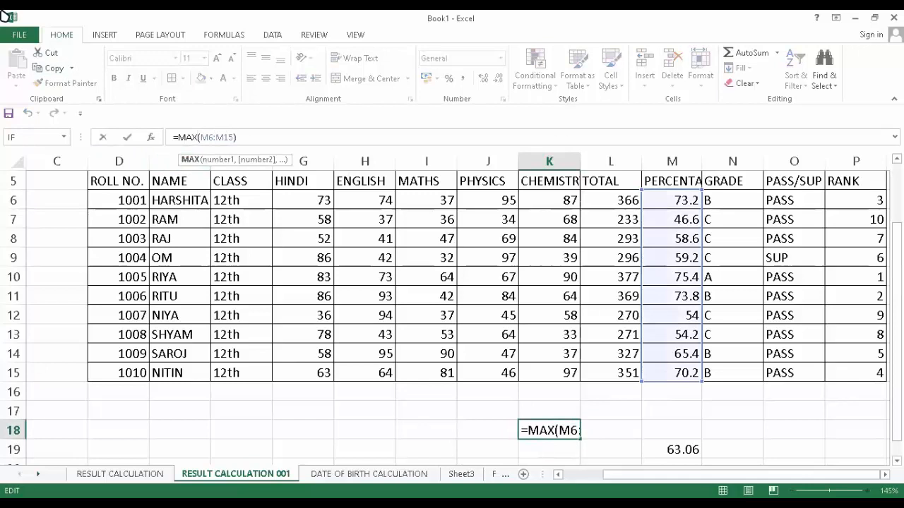
key(BackSpace)
key(BackSpace)
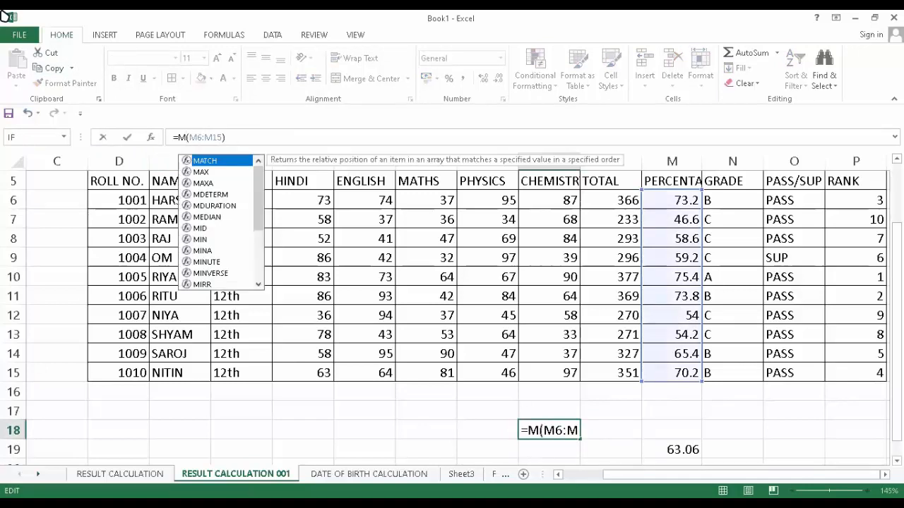
text(IN)
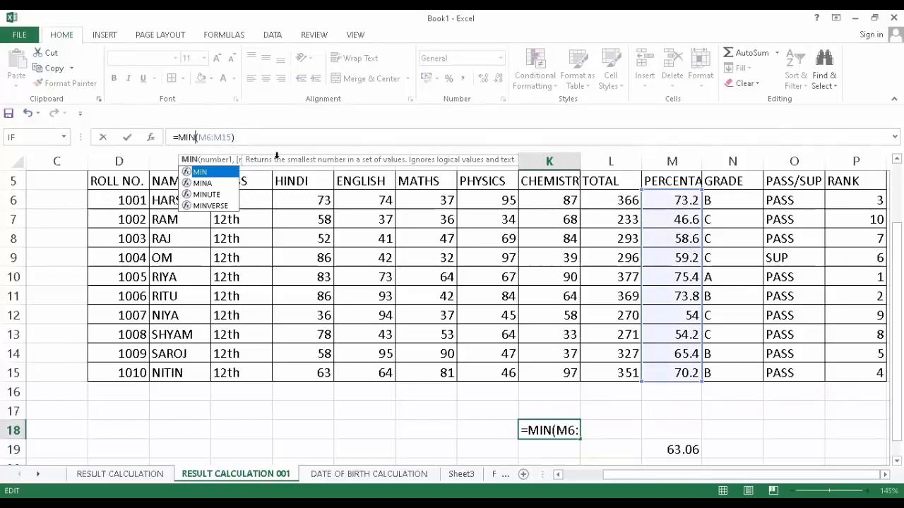
key(Return)
scroll(532, 404, down, 1)
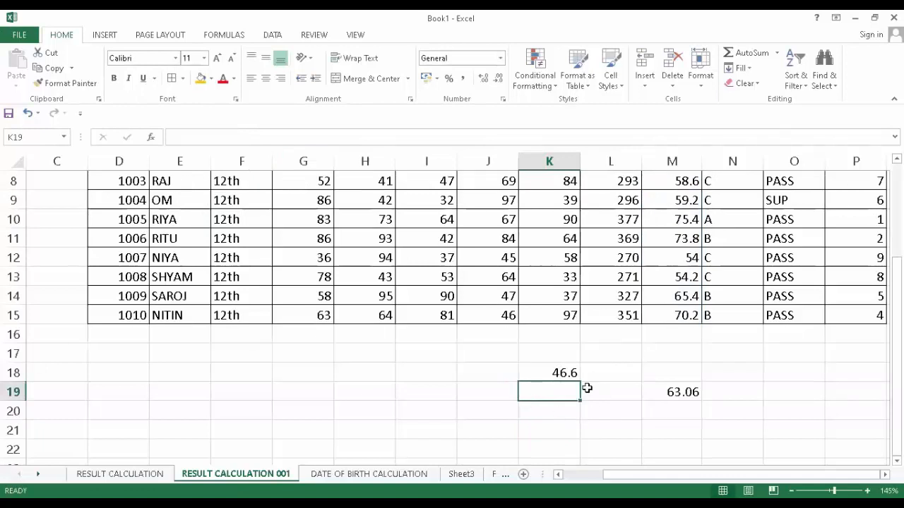
scroll(586, 389, up, 1)
click(543, 431)
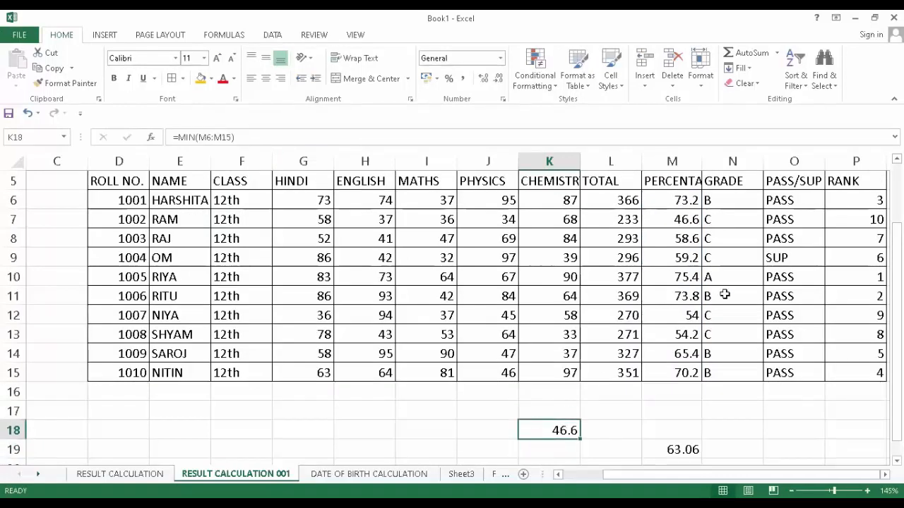
- Widen column M so the PERCENTAGE header fits
drag(670, 186, 656, 373)
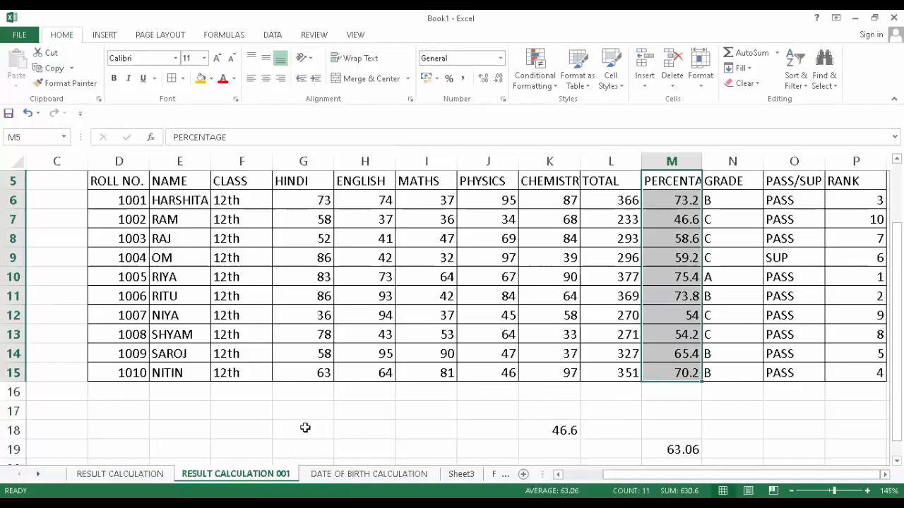
scroll(305, 428, up, 2)
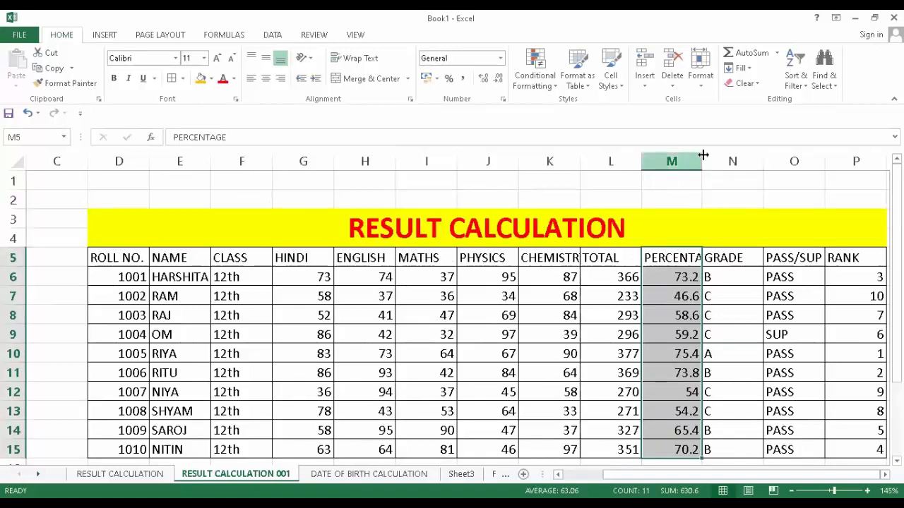
drag(703, 154, 723, 152)
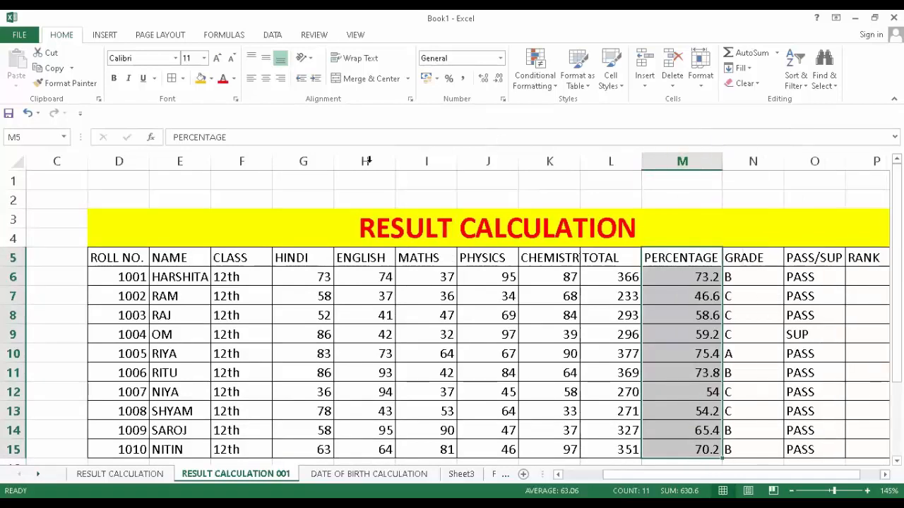
- Center the results table contents both horizontally and vertically
drag(100, 252, 734, 456)
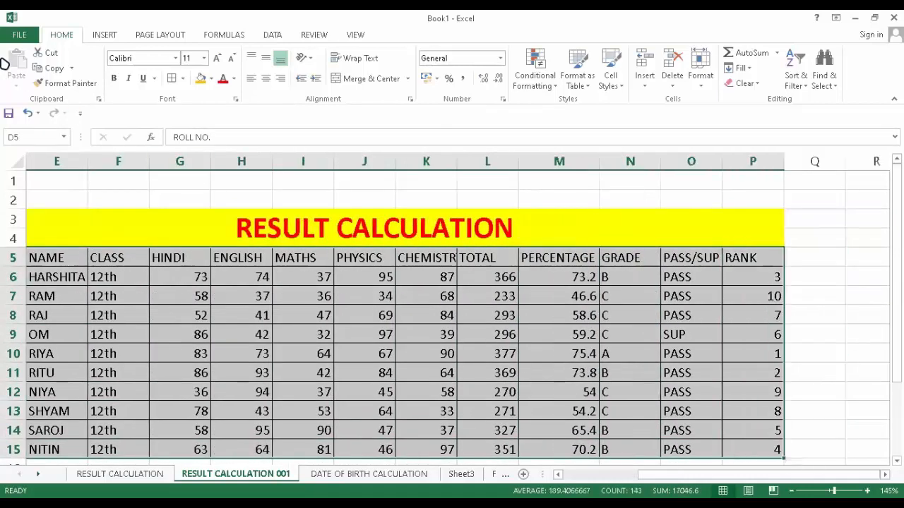
click(265, 80)
click(270, 59)
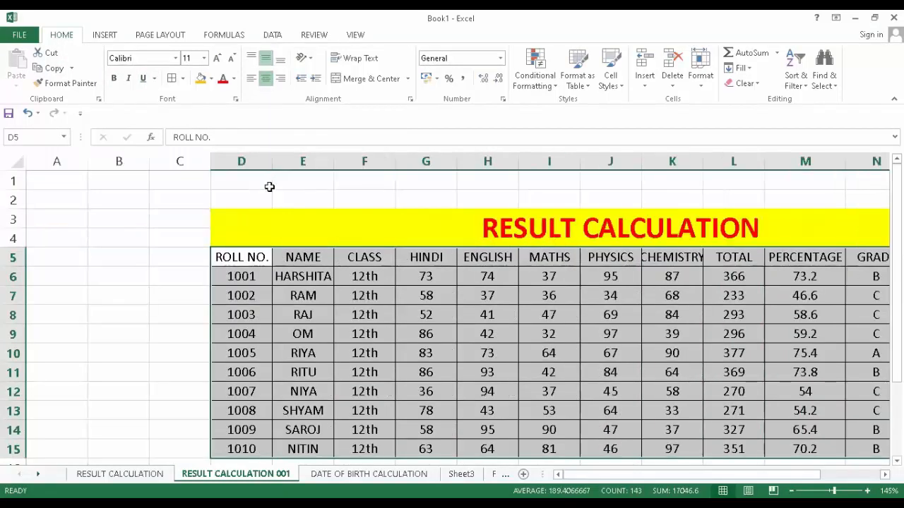